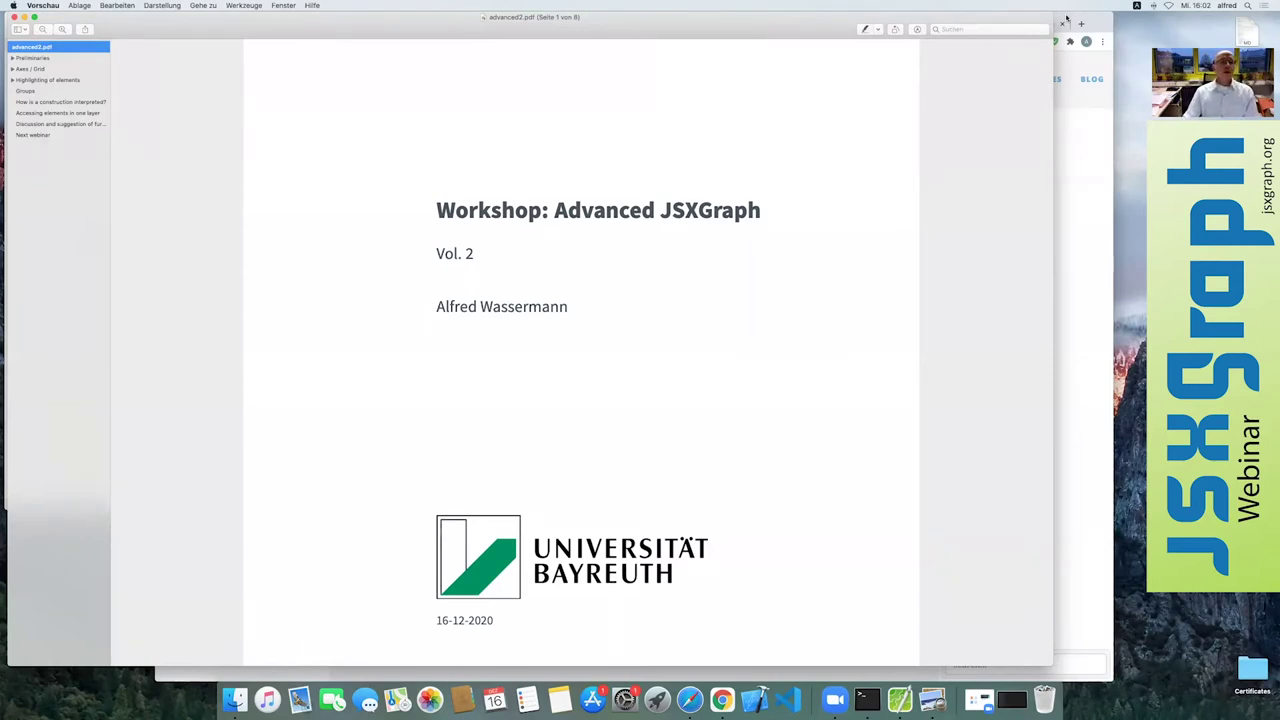
# - Zoom in on the advanced2.pdf workshop slides and begin scrolling down
pyautogui.click(576, 133)
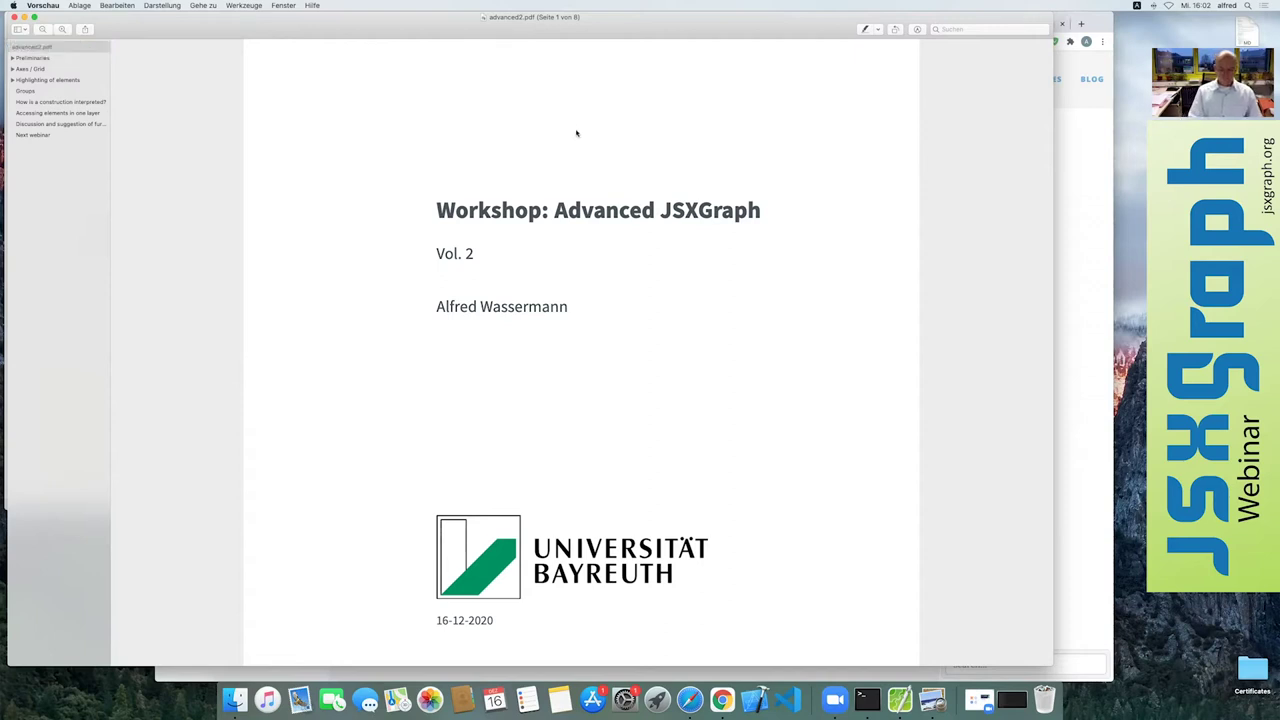
pyautogui.press('super+plus')
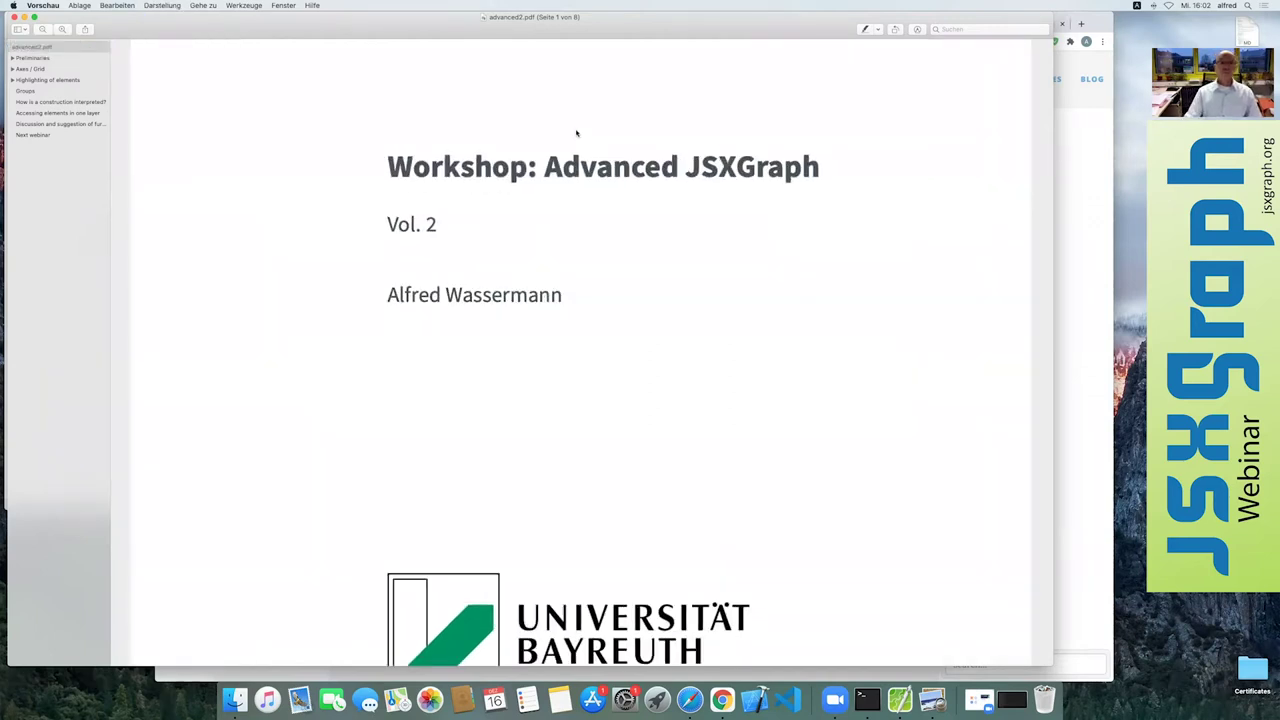
pyautogui.scroll(-3, 576, 133)
pyautogui.scroll(-2, 576, 133)
pyautogui.scroll(-2, 576, 133)
pyautogui.scroll(-3, 576, 133)
pyautogui.scroll(-2, 576, 133)
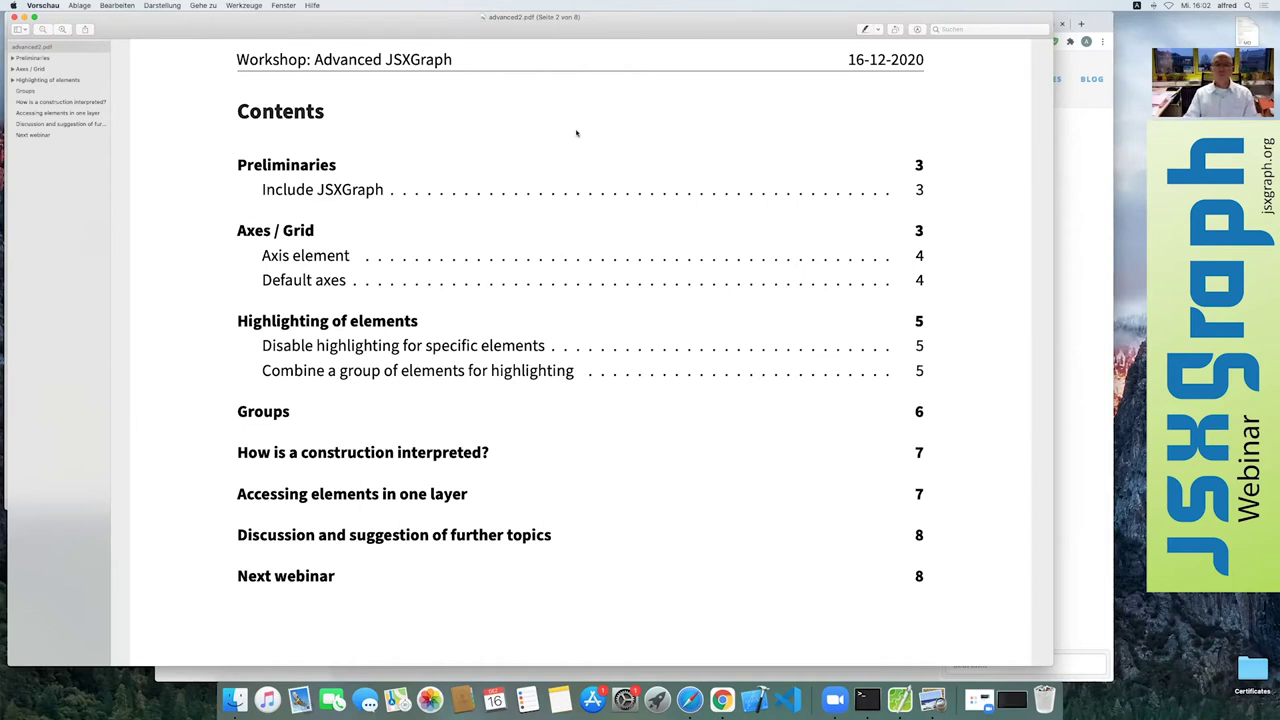
# - Scroll past the Contents page to the Axes / Grid section on page 3
pyautogui.scroll(-5, 576, 133)
pyautogui.scroll(-2, 576, 133)
pyautogui.scroll(-3, 576, 133)
pyautogui.scroll(-5, 576, 133)
pyautogui.scroll(-2, 576, 133)
pyautogui.scroll(-5, 576, 133)
pyautogui.scroll(-2, 576, 133)
pyautogui.scroll(-4, 576, 133)
pyautogui.scroll(-2, 576, 133)
pyautogui.scroll(-1, 576, 133)
pyautogui.scroll(1, 576, 133)
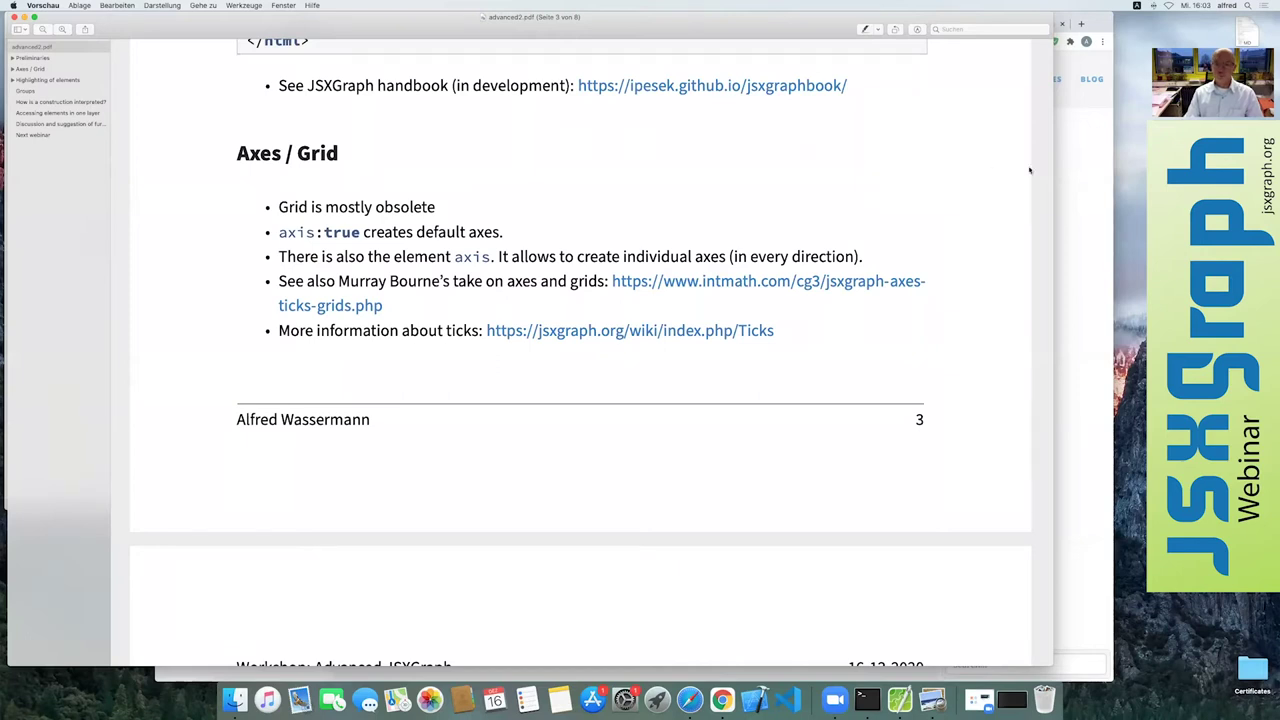
# - In the JSFiddle code, change the board option grid: false to grid: true
pyautogui.click(1068, 168)
pyautogui.click(321, 26)
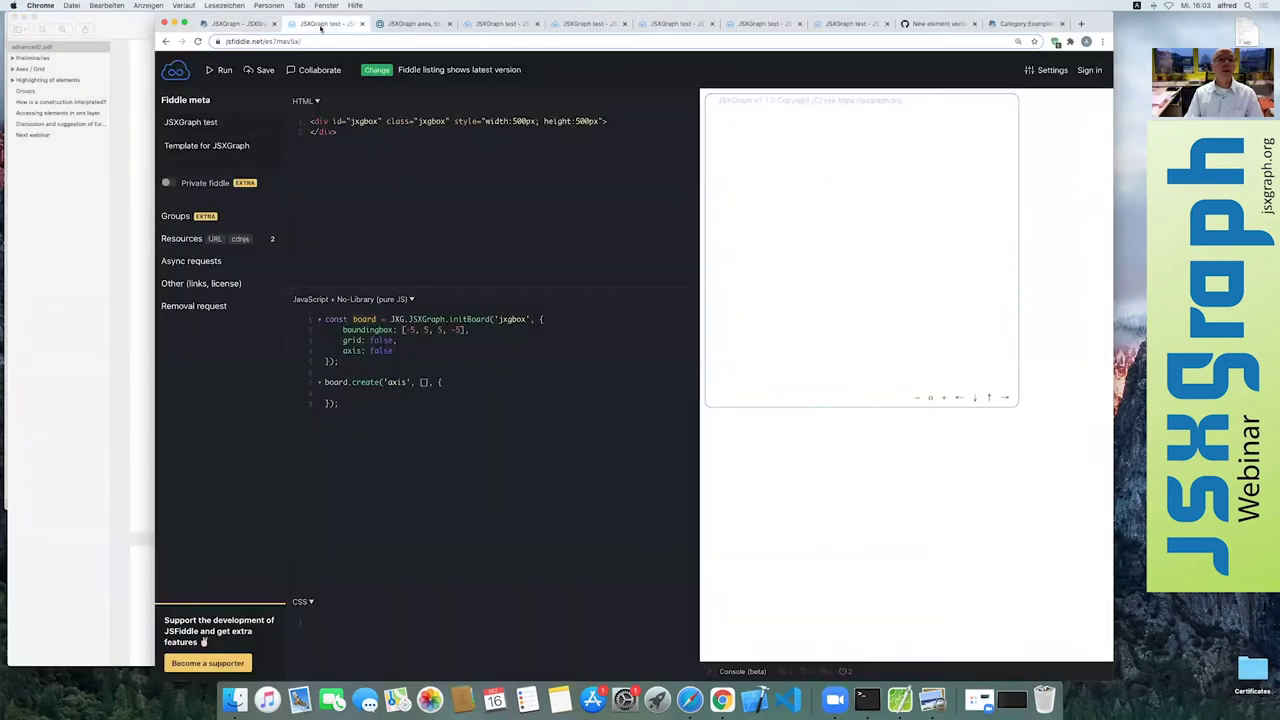
pyautogui.click(381, 341)
pyautogui.doubleClick(381, 341)
pyautogui.write('true,')
# - Enlarge the fiddle page, widen the browser window, and run the code
pyautogui.press('super+plus')
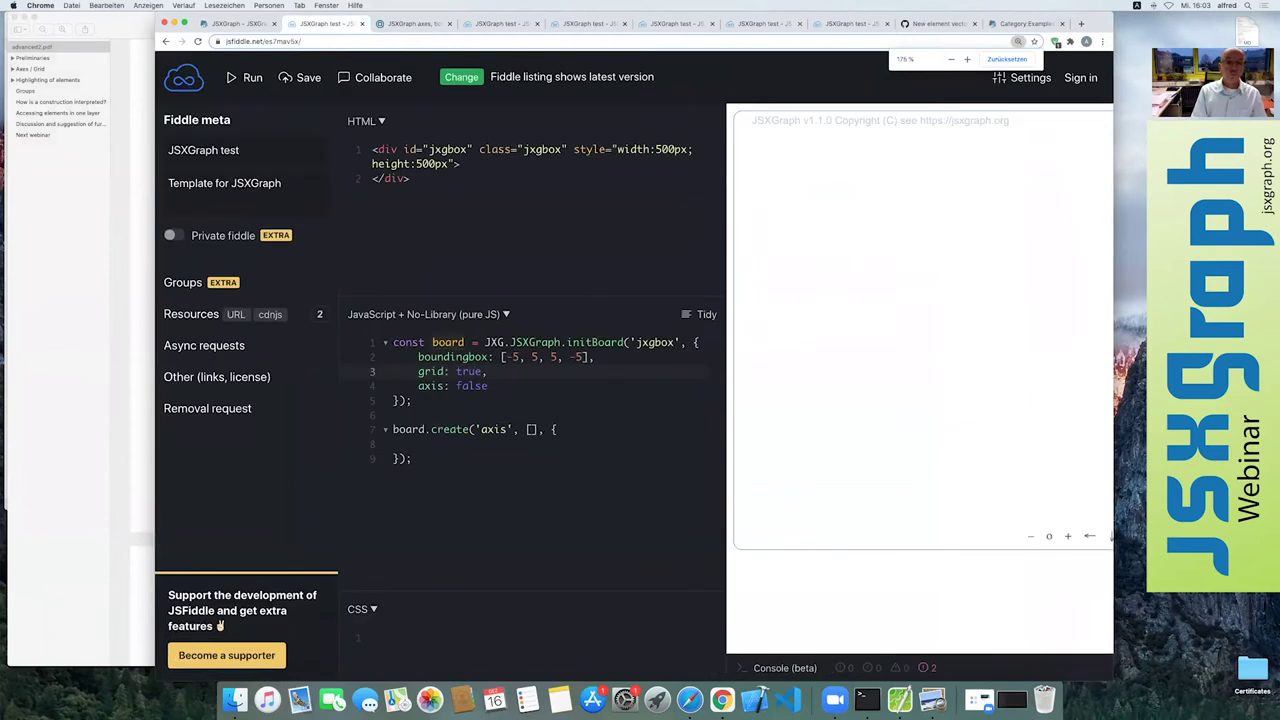
pyautogui.press('super+plus')
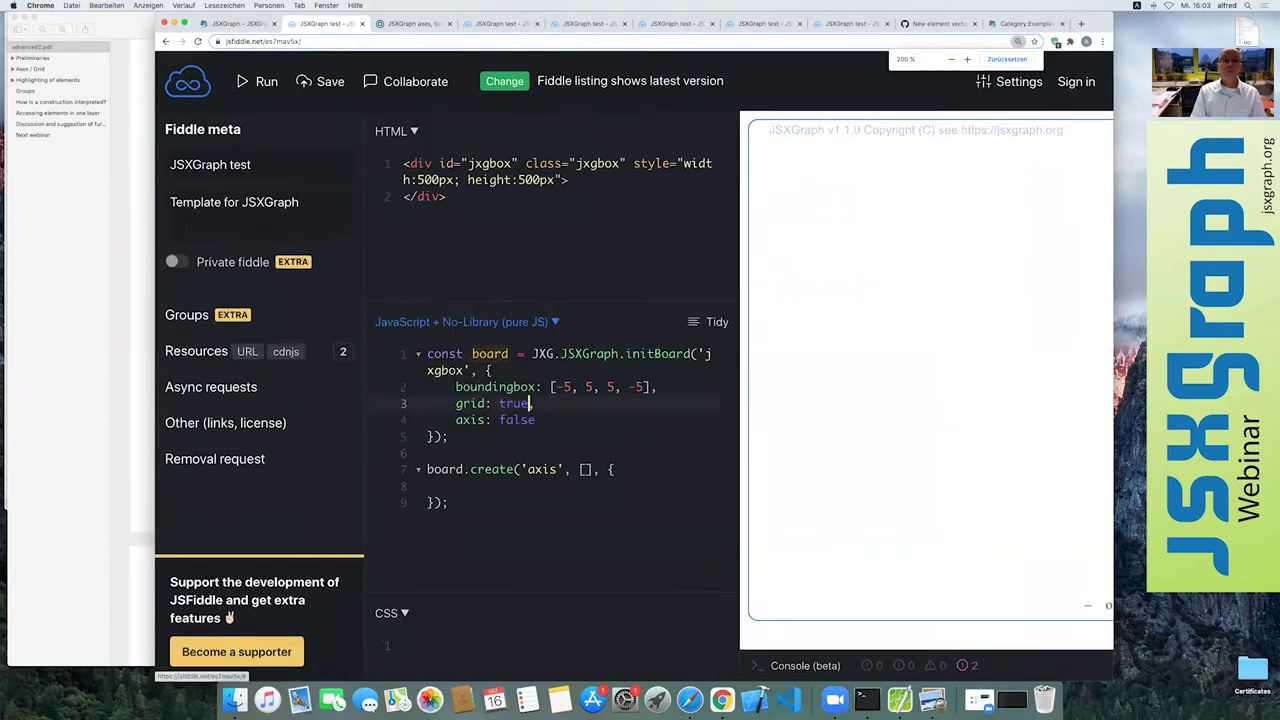
pyautogui.doubleClick(1113, 14)
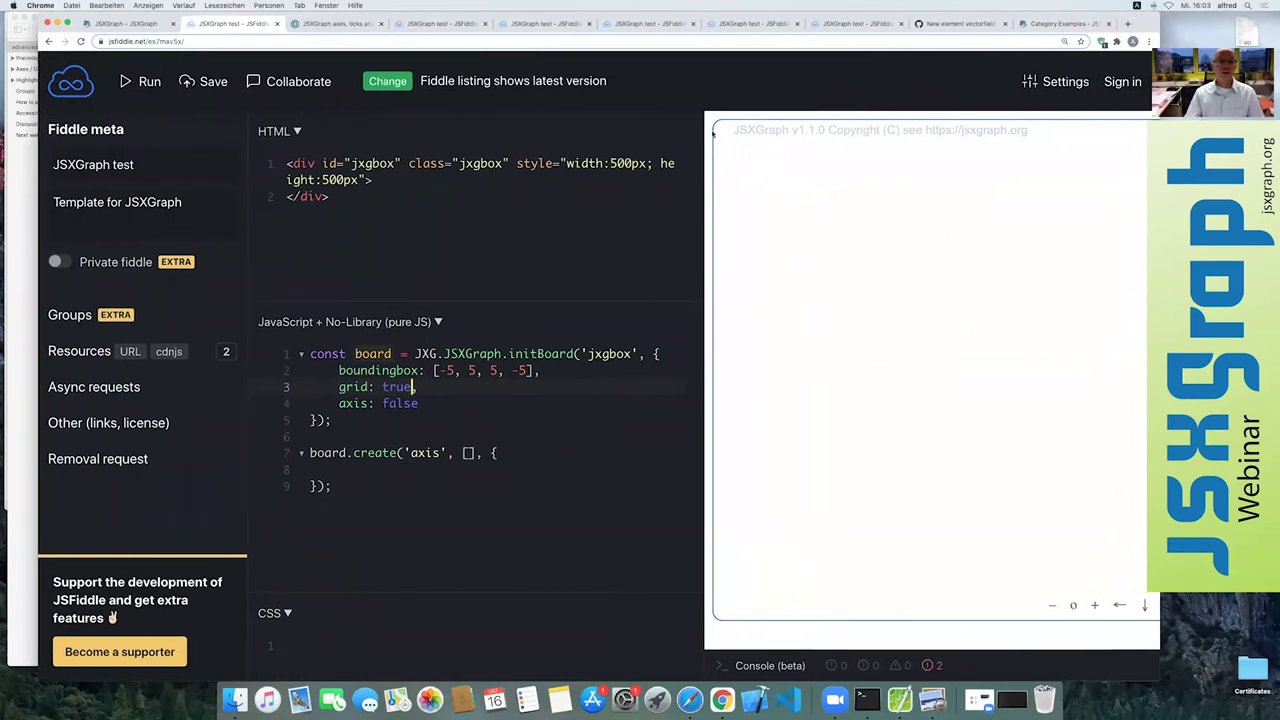
pyautogui.click(147, 84)
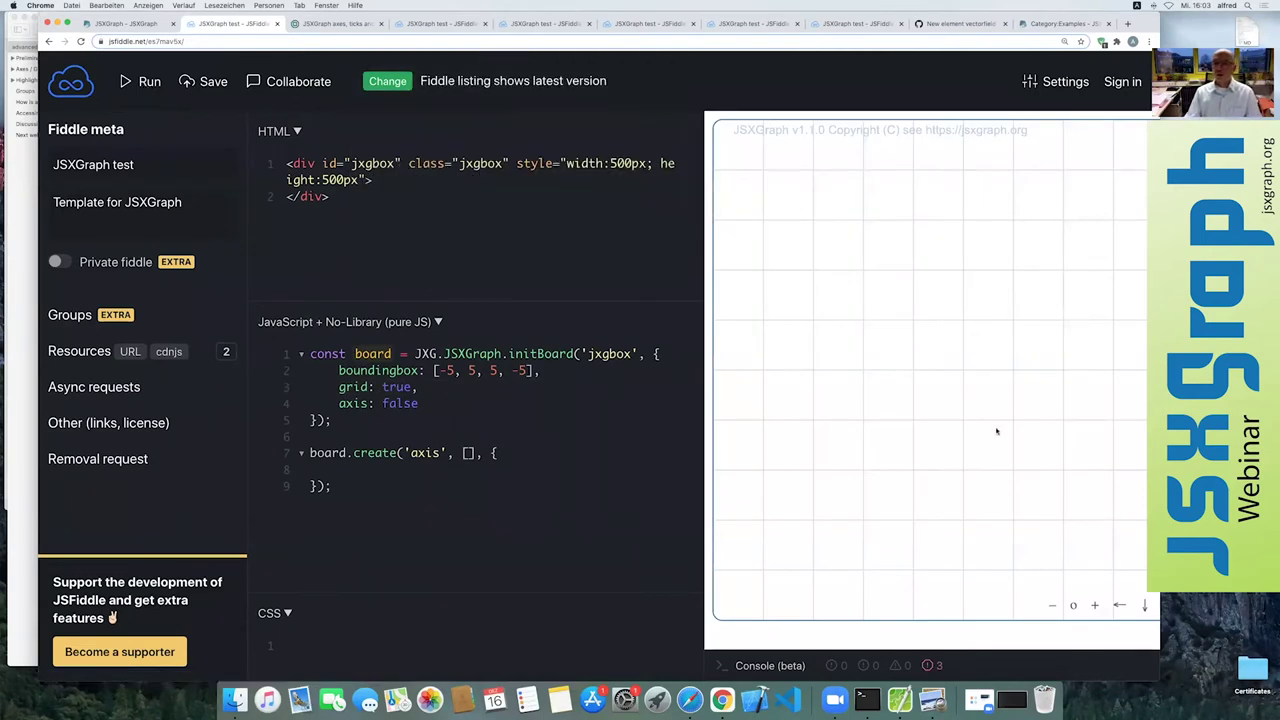
# - Zoom the grid board out with its - button, then back in with +
pyautogui.click(1050, 608)
pyautogui.doubleClick(1050, 608)
pyautogui.doubleClick(1050, 608)
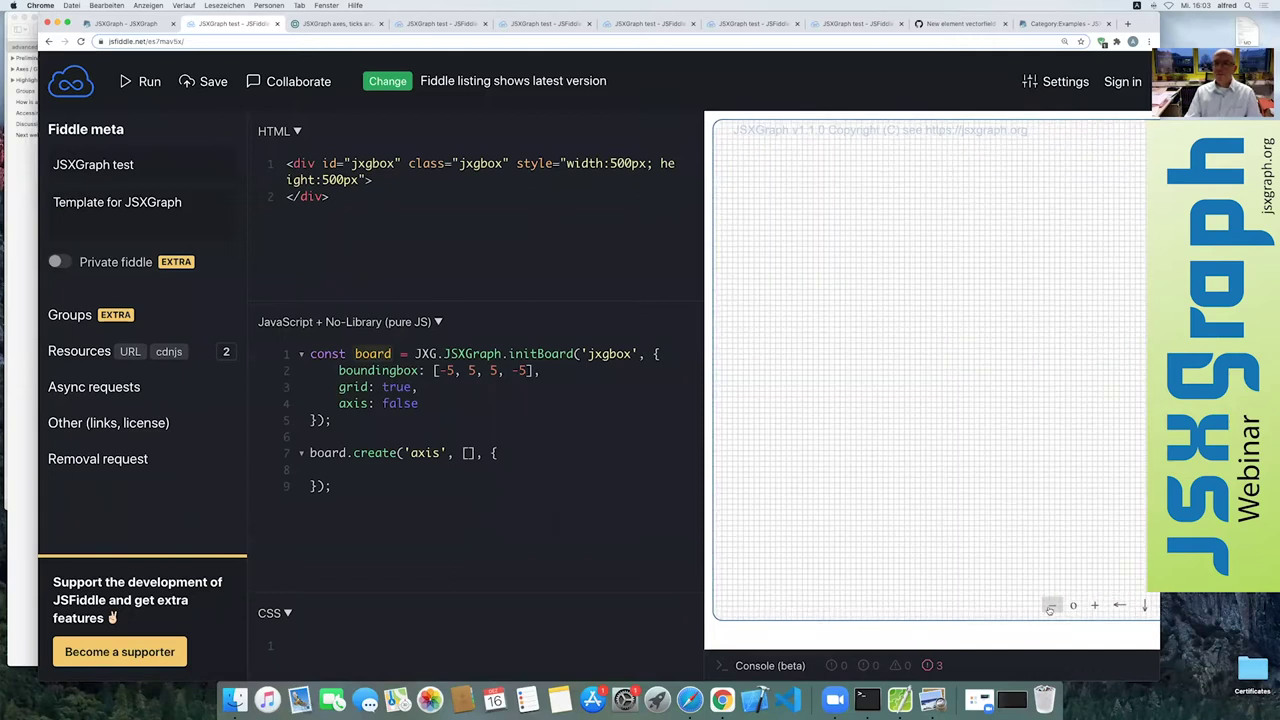
pyautogui.click(1050, 608)
pyautogui.click(1093, 607)
pyautogui.click(1093, 607)
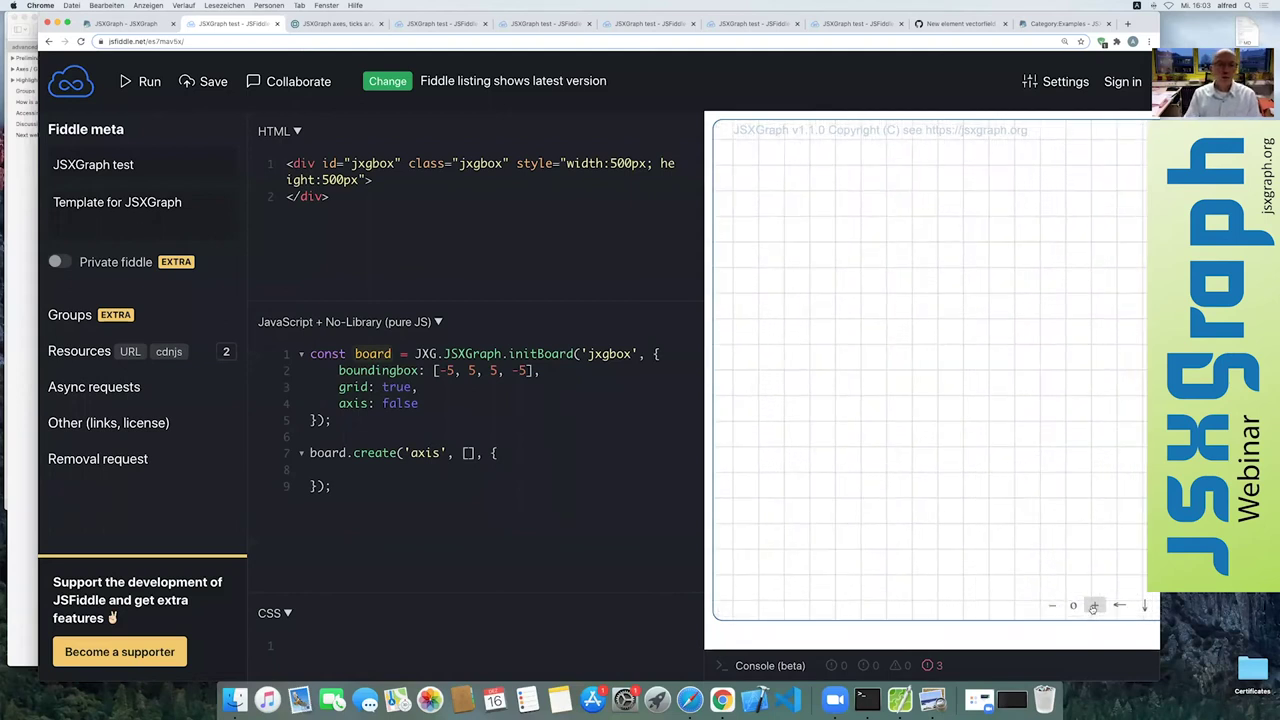
pyautogui.click(1093, 607)
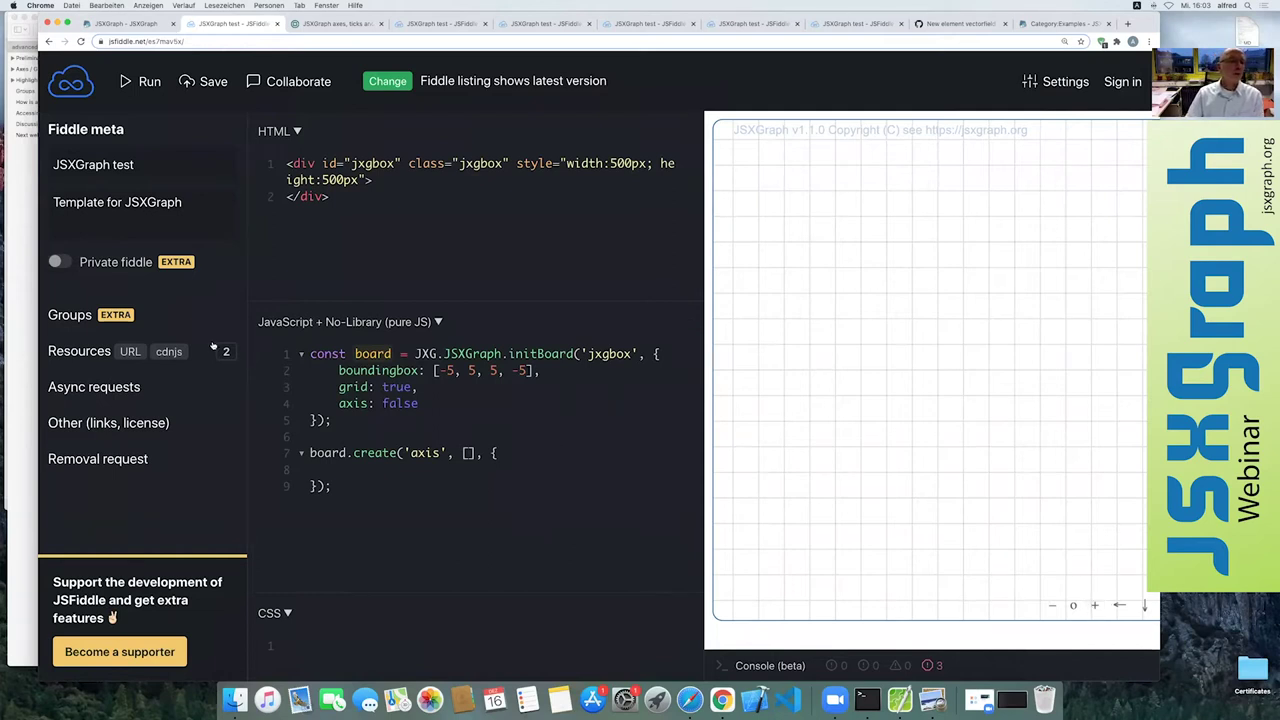
pyautogui.click(20, 313)
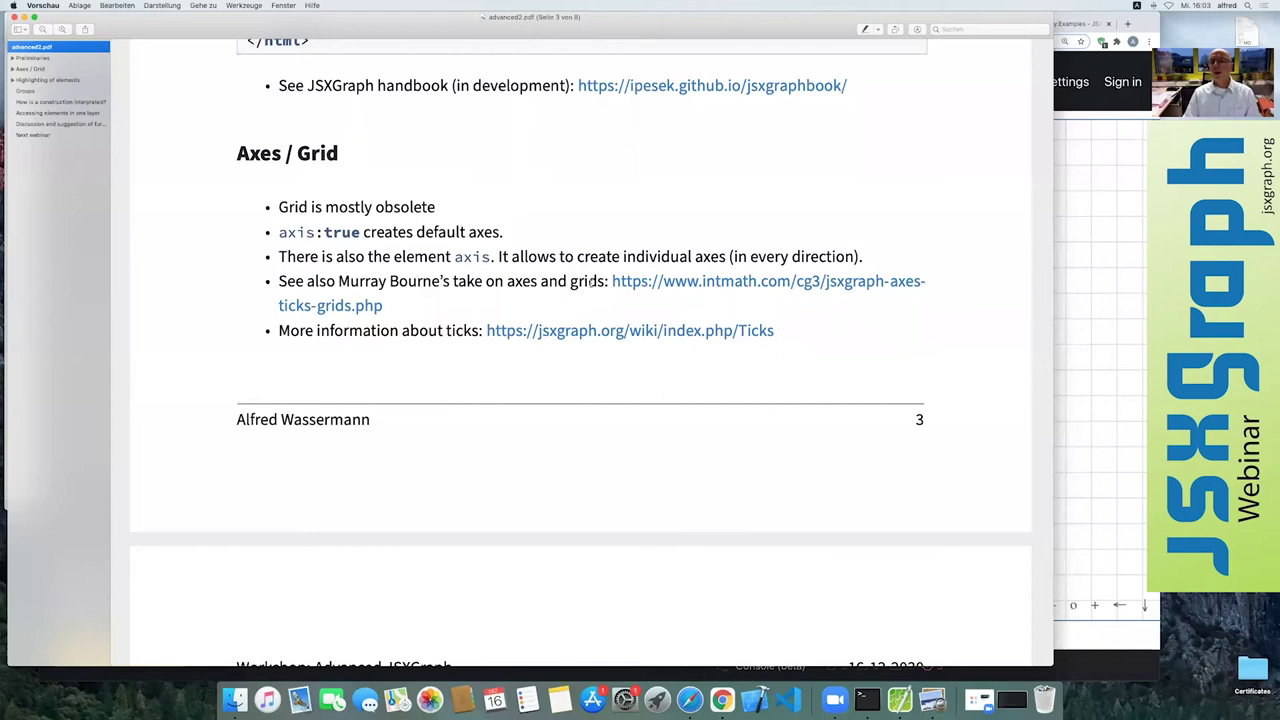
# - Review the Axes / Grid slide and scroll on to the Axis element page 4
pyautogui.click(1130, 17)
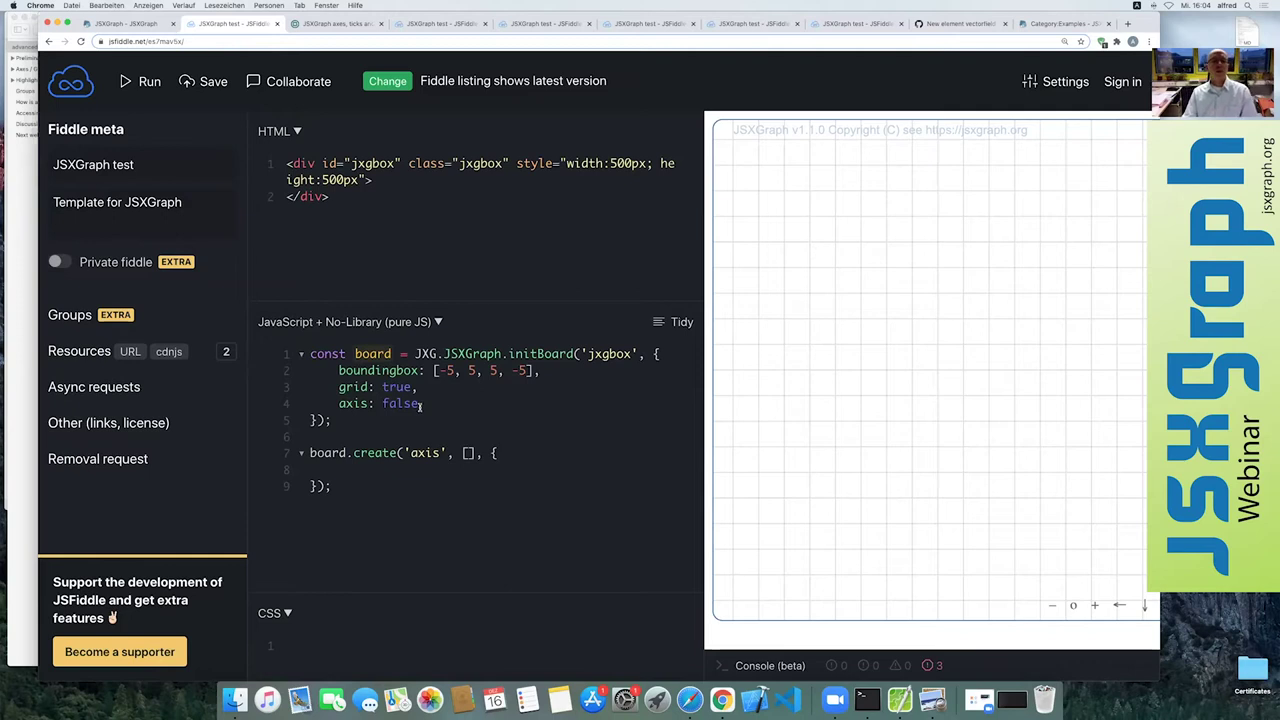
pyautogui.click(18, 206)
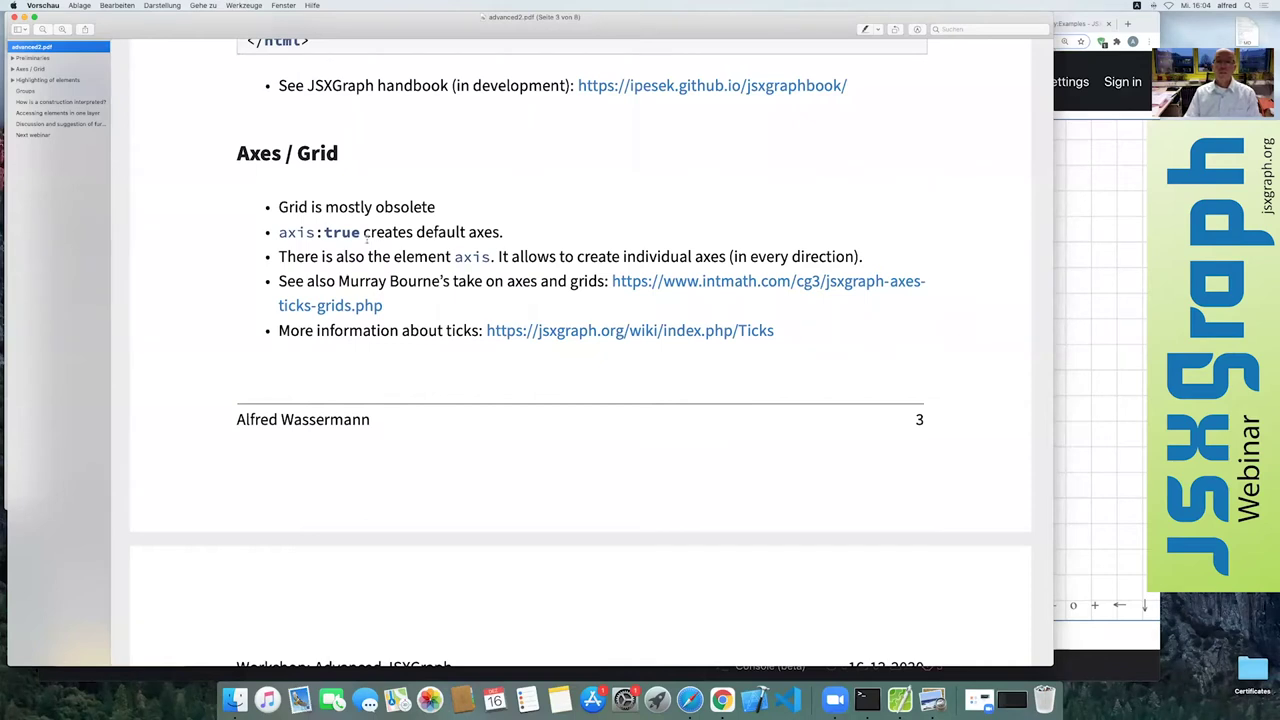
pyautogui.scroll(-2, 375, 237)
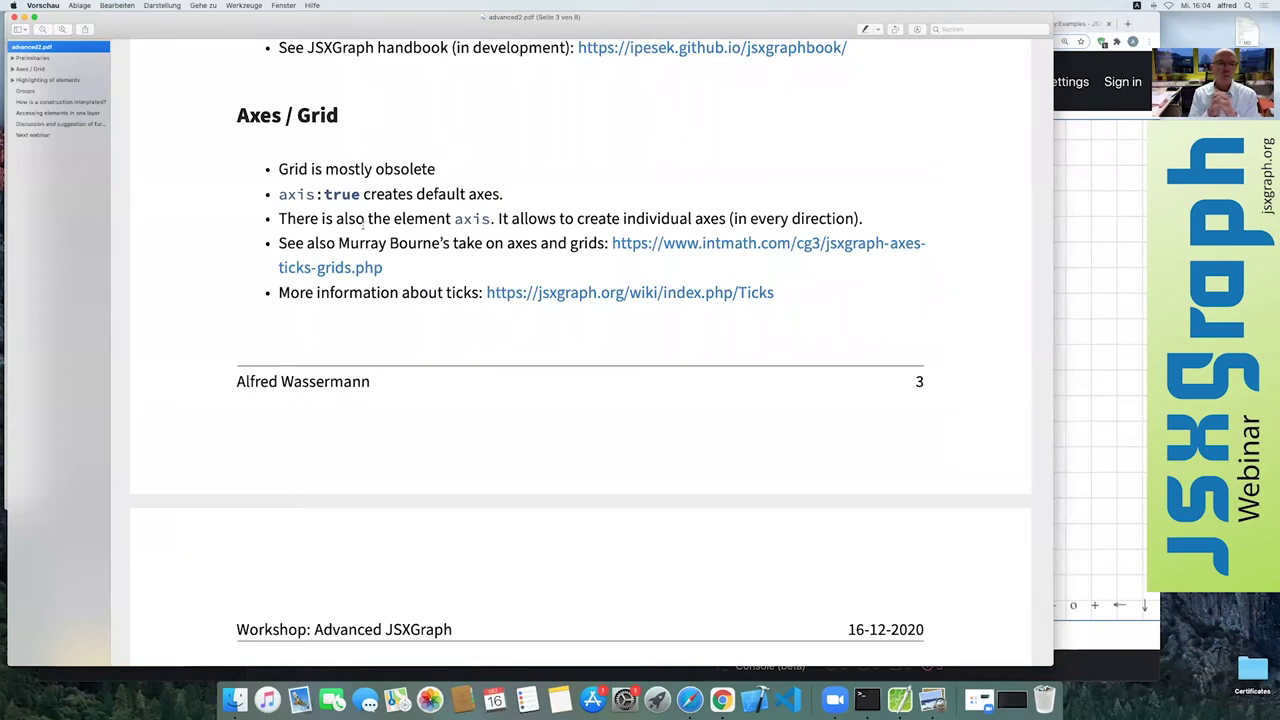
pyautogui.scroll(-5, 363, 224)
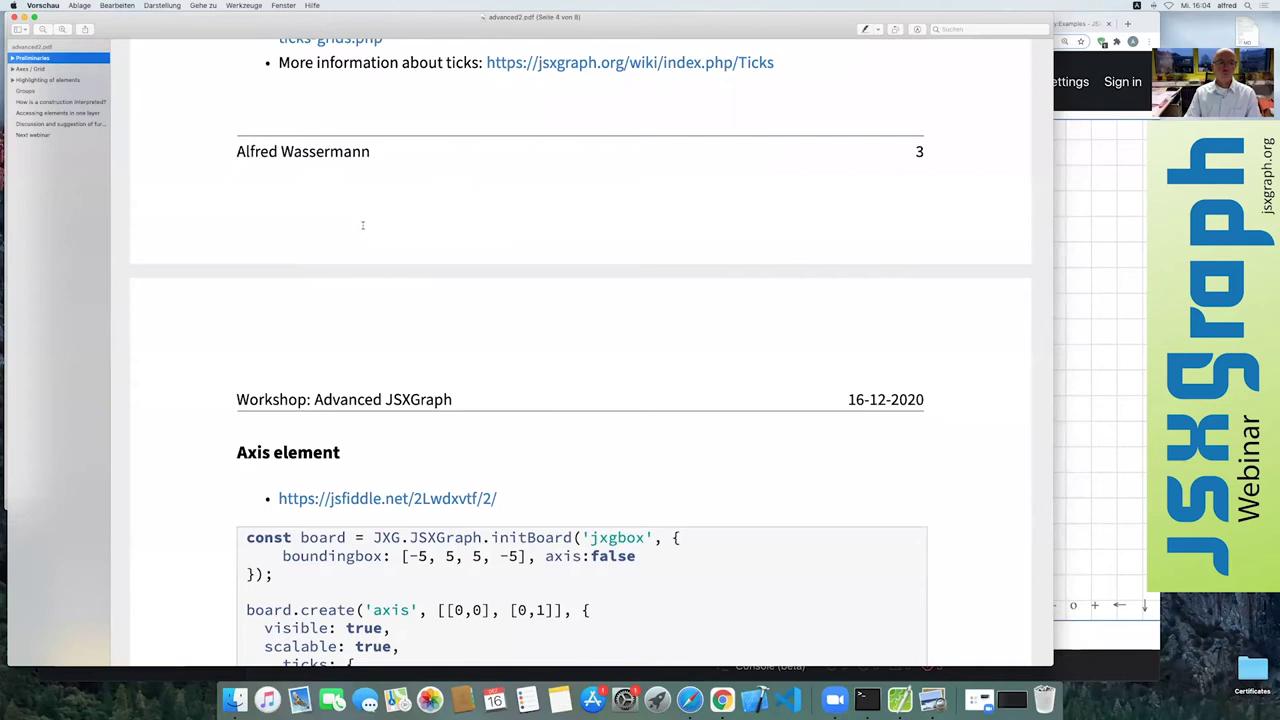
pyautogui.scroll(-2, 363, 224)
pyautogui.scroll(2, 363, 224)
pyautogui.scroll(2, 363, 224)
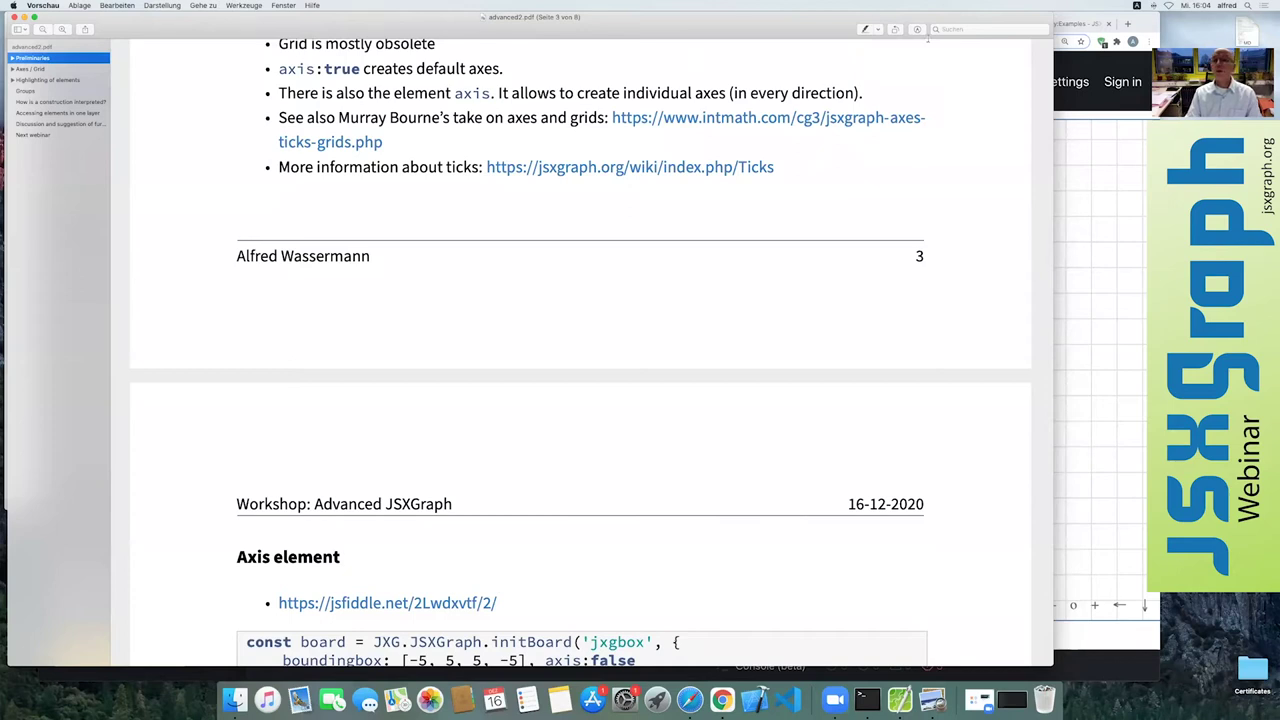
# - Delete the grid: true line and type axis points [0, 0], [0, 1] into board.create('axis')
pyautogui.click(1141, 22)
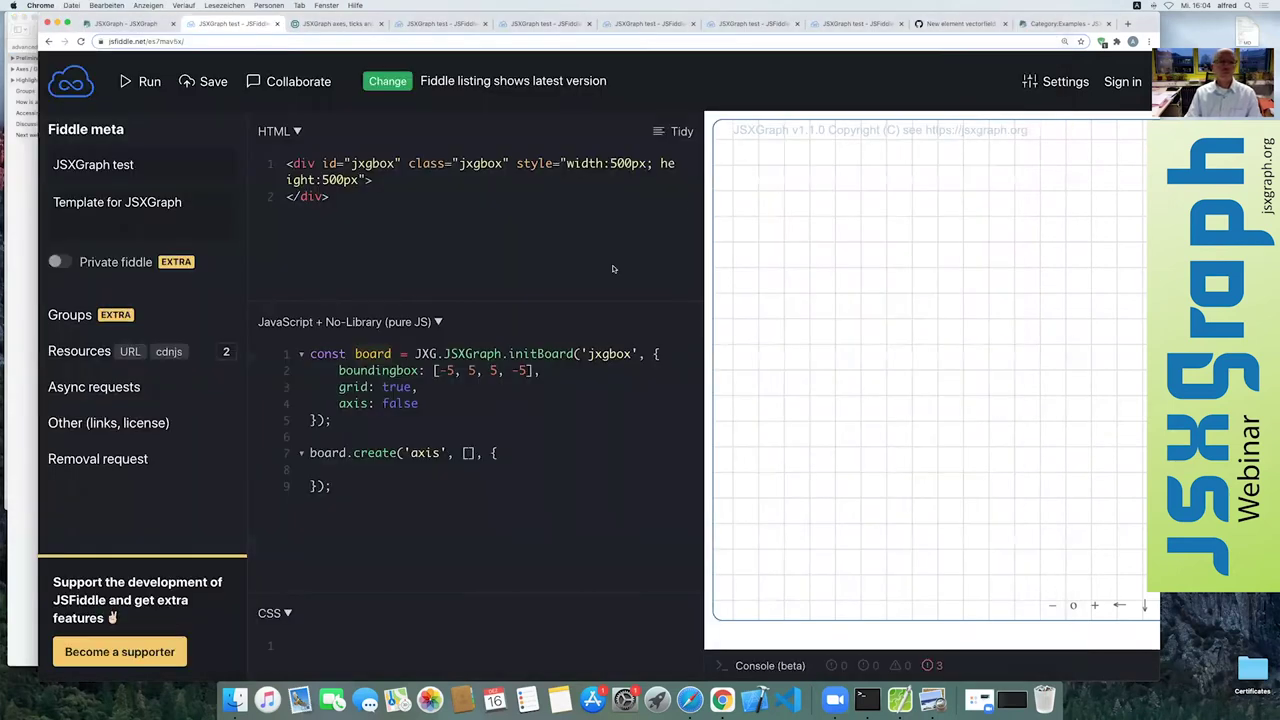
pyautogui.click(352, 389)
pyautogui.press('super+d')
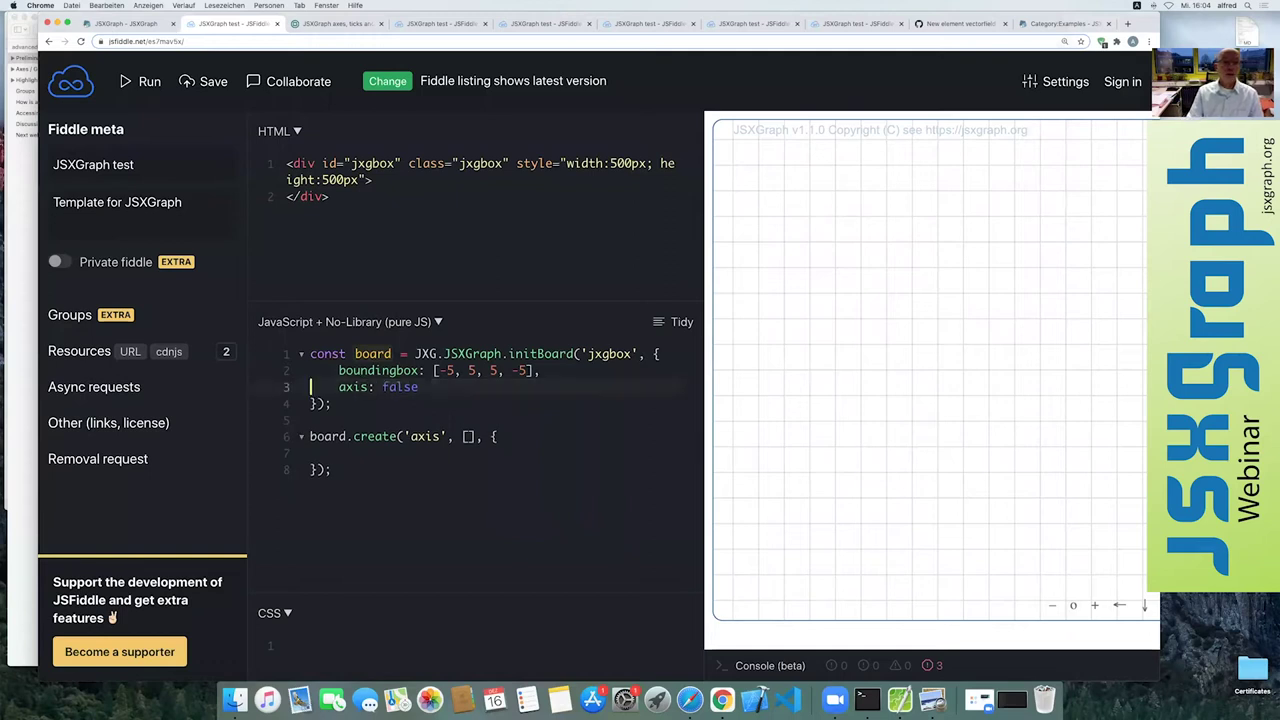
pyautogui.doubleClick(400, 387)
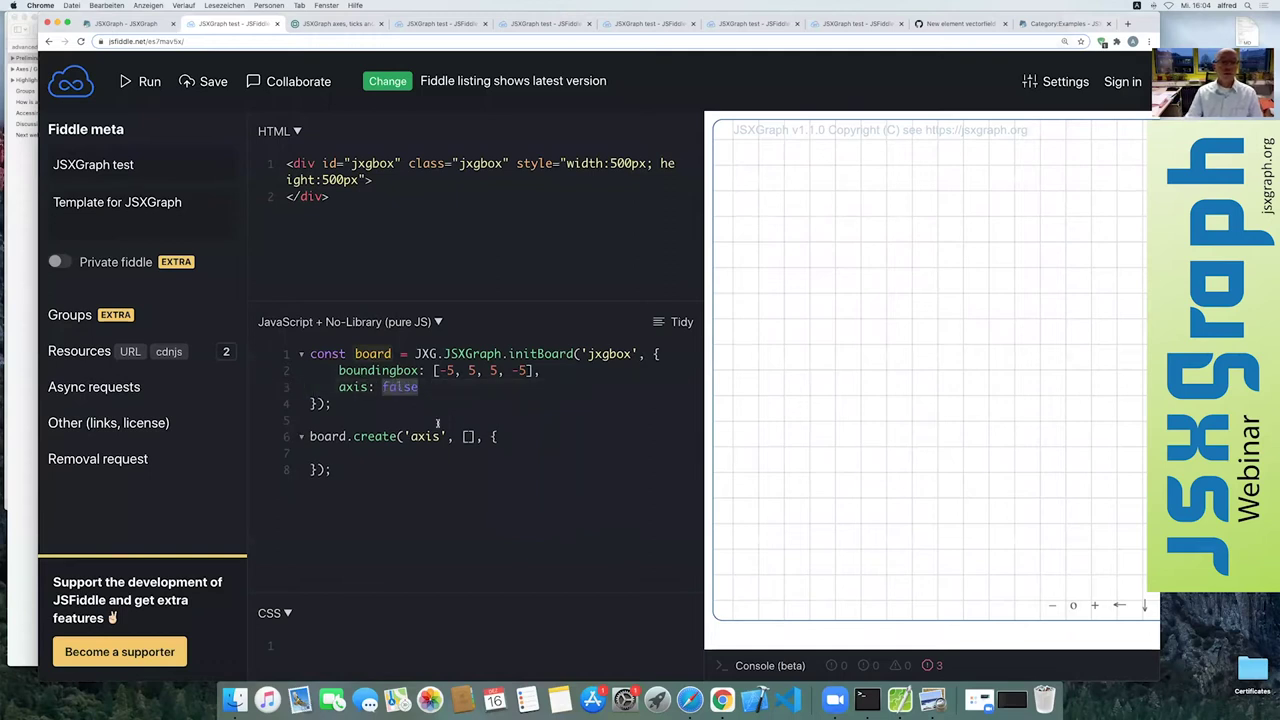
pyautogui.click(519, 437)
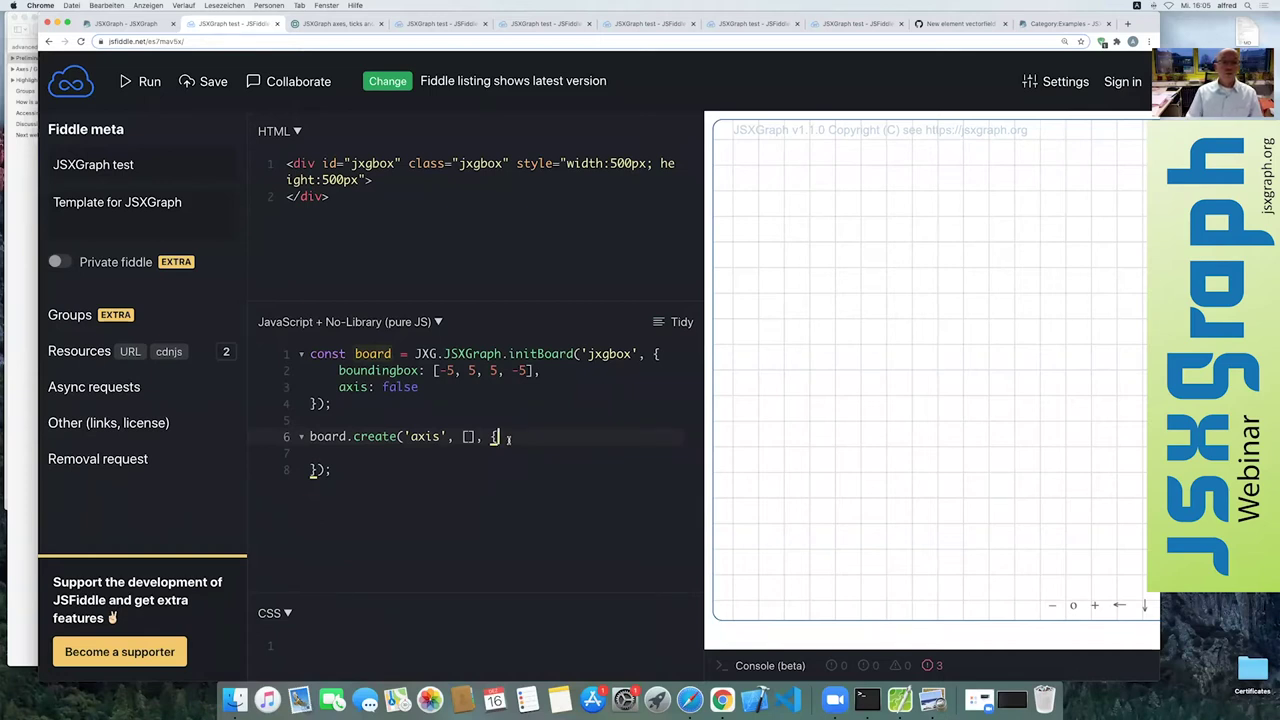
pyautogui.press('Left')
pyautogui.press('Left')
pyautogui.press('Left')
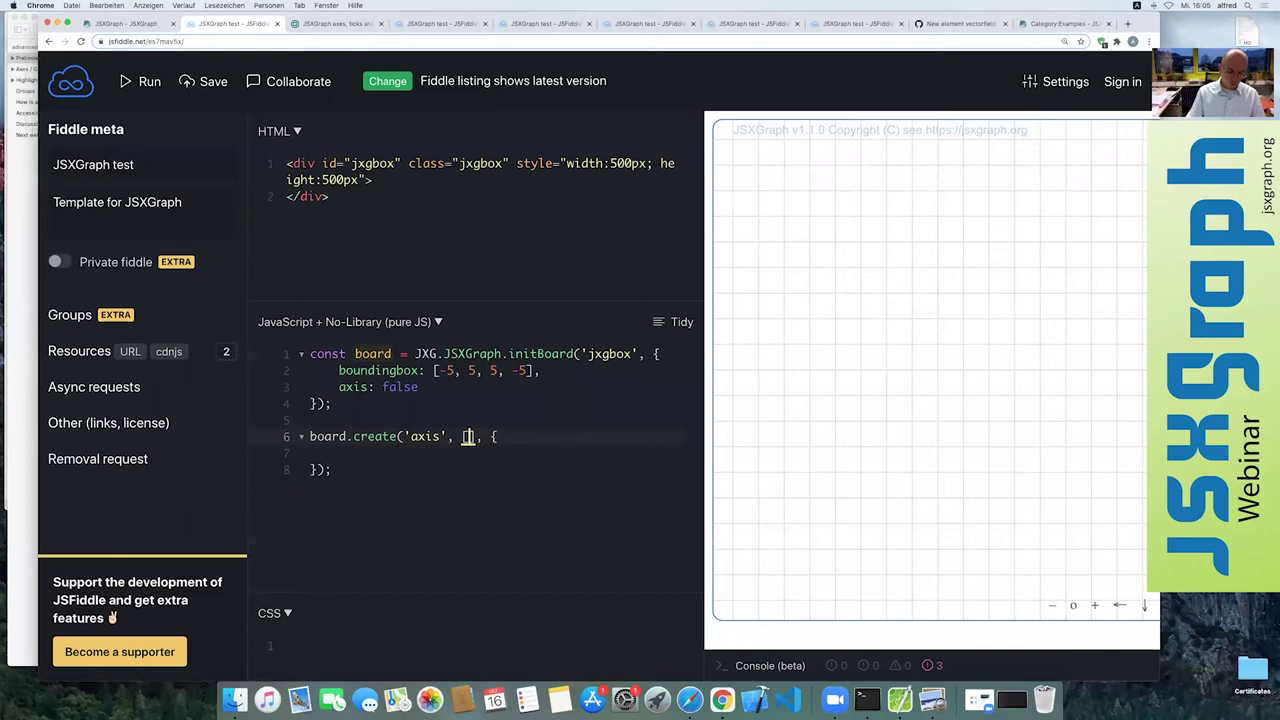
pyautogui.write('[0, 0]')
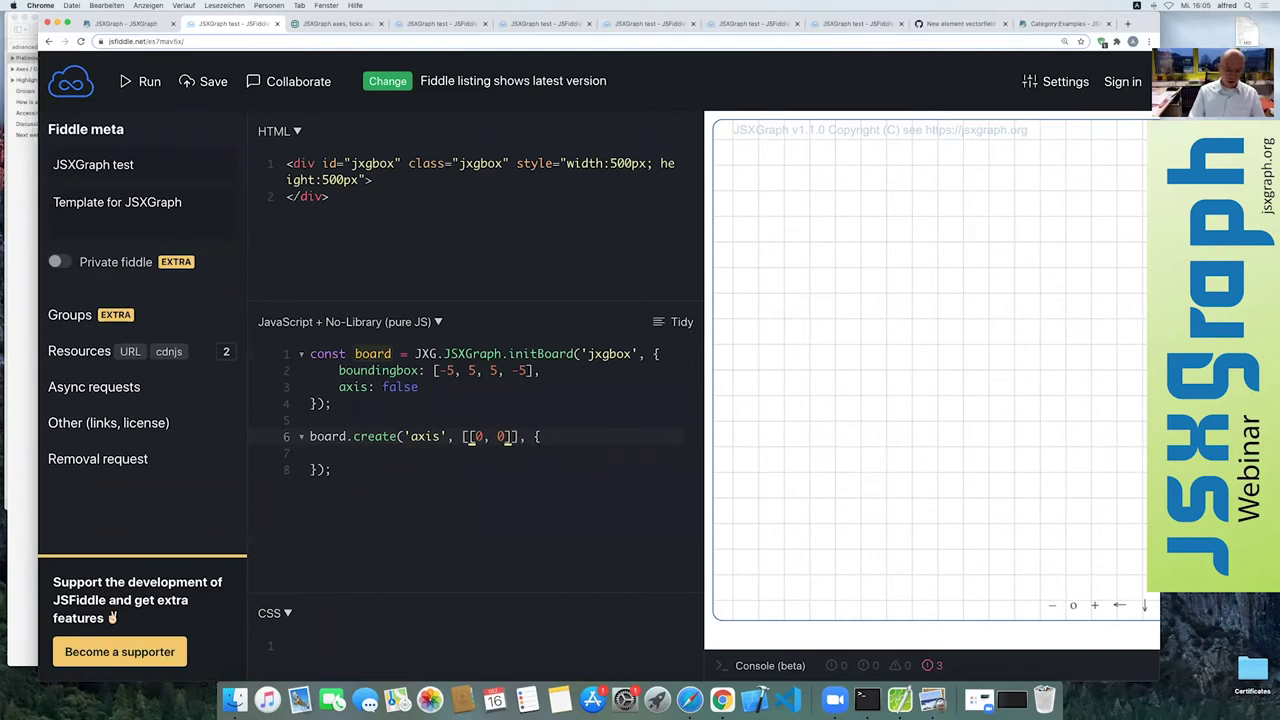
pyautogui.write(', [[0,')
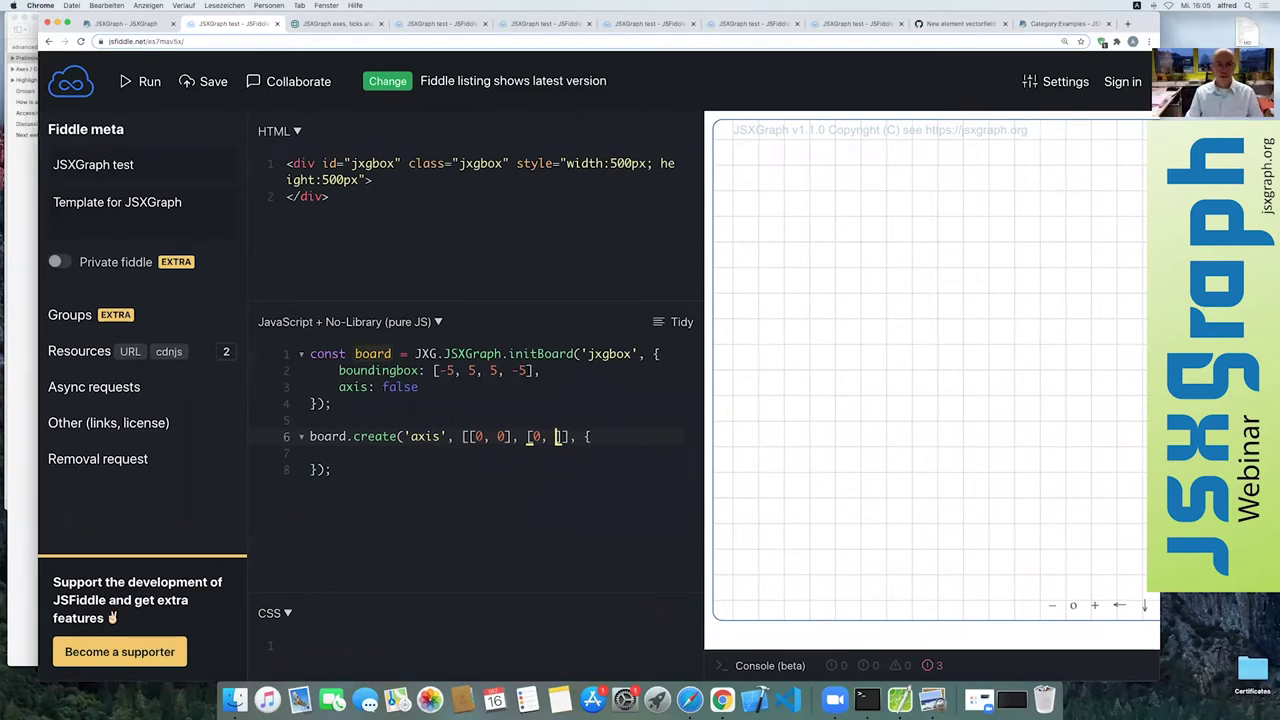
pyautogui.write(' 1')
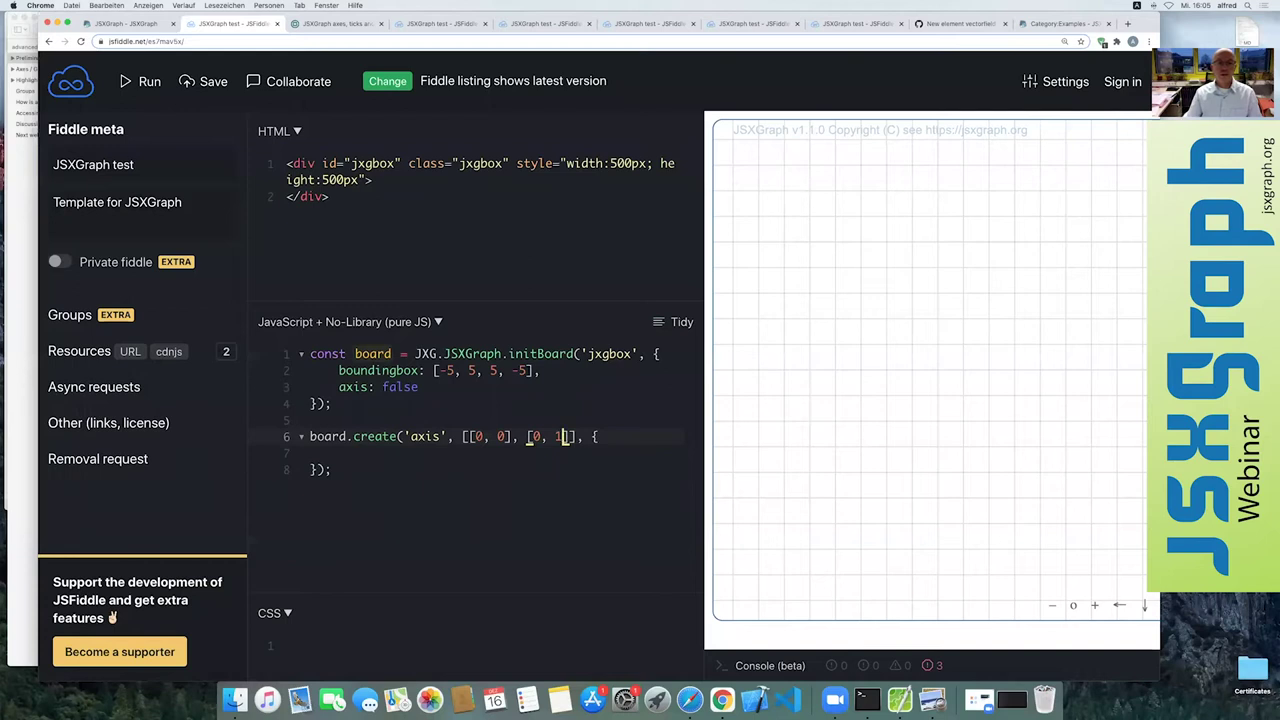
# - Run the new axis, then add ticks: { drawZero: true } to its attributes
pyautogui.click(148, 82)
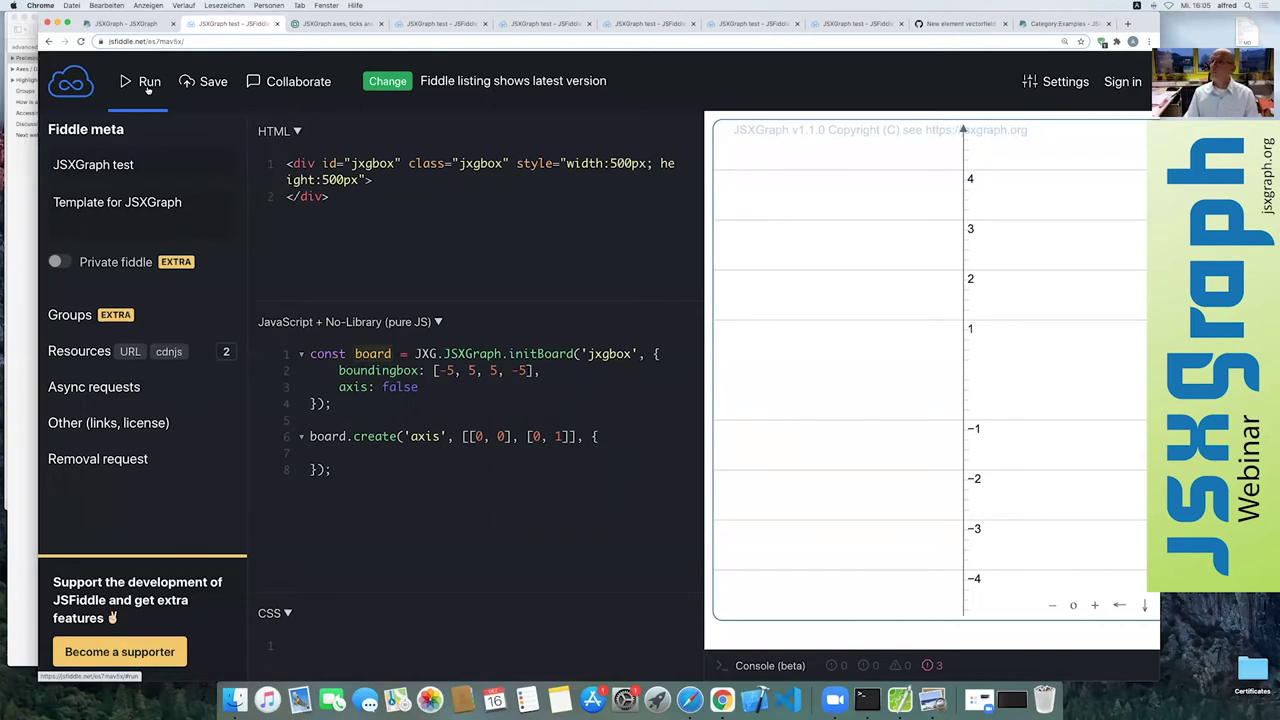
pyautogui.click(616, 437)
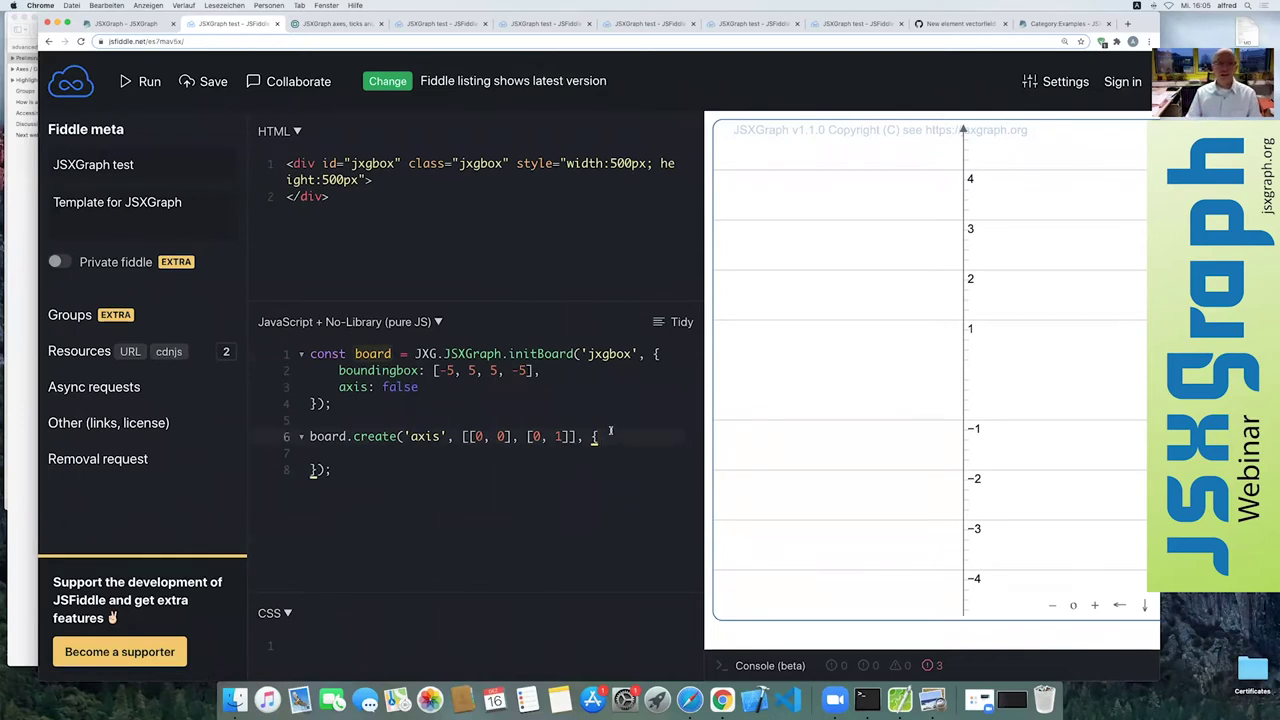
pyautogui.moveTo(480, 420)
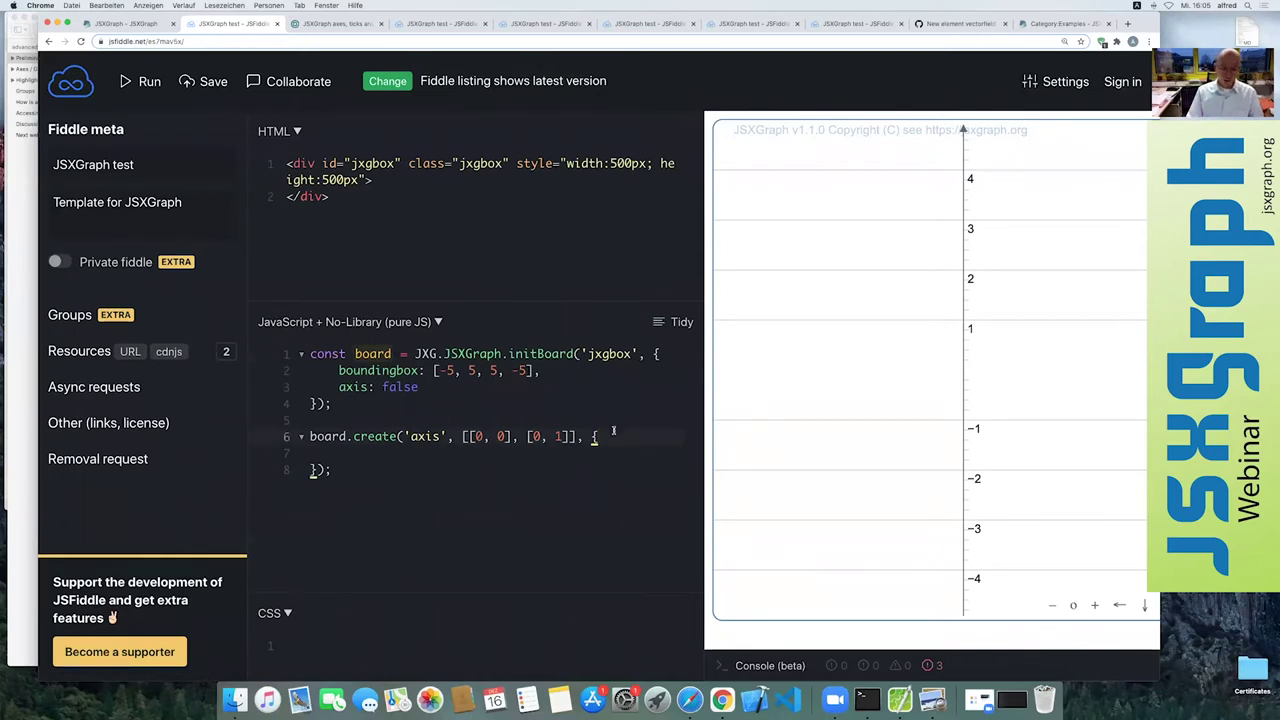
pyautogui.press('Return')
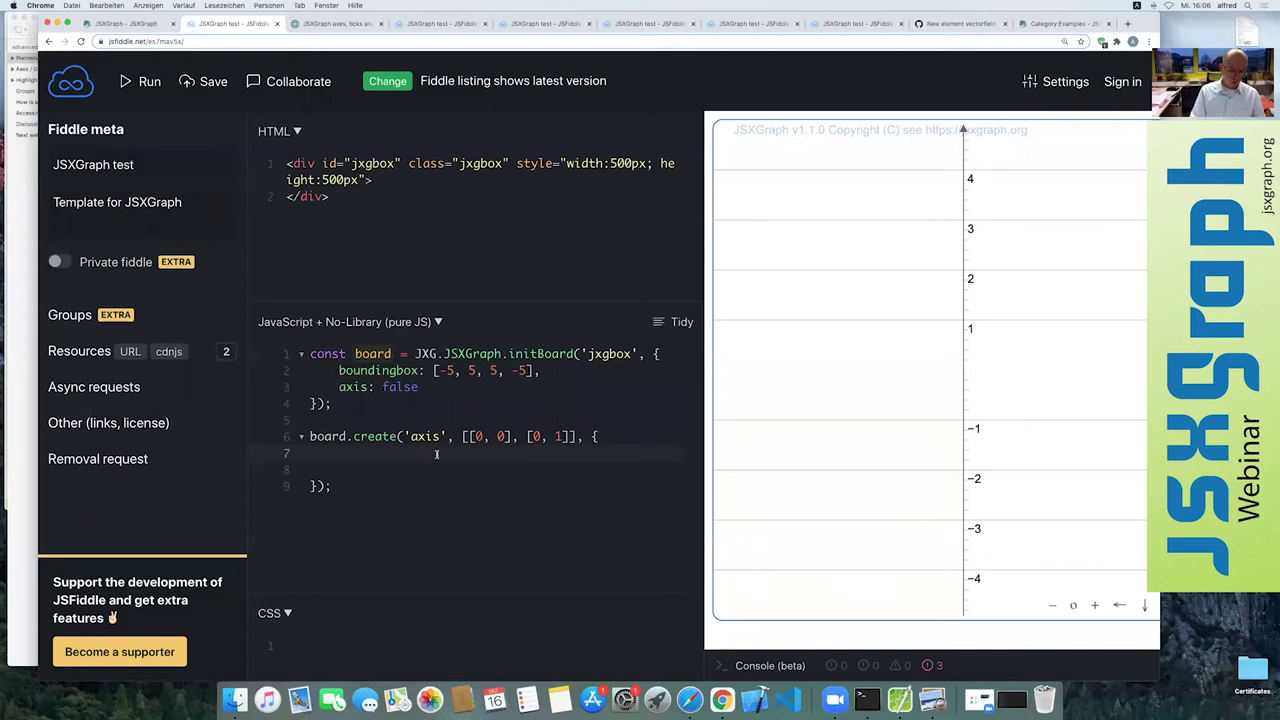
pyautogui.write('ticks')
pyautogui.press('BackSpace')
pyautogui.press('BackSpace')
pyautogui.press('BackSpace')
pyautogui.press('BackSpace')
pyautogui.write('icks: ')
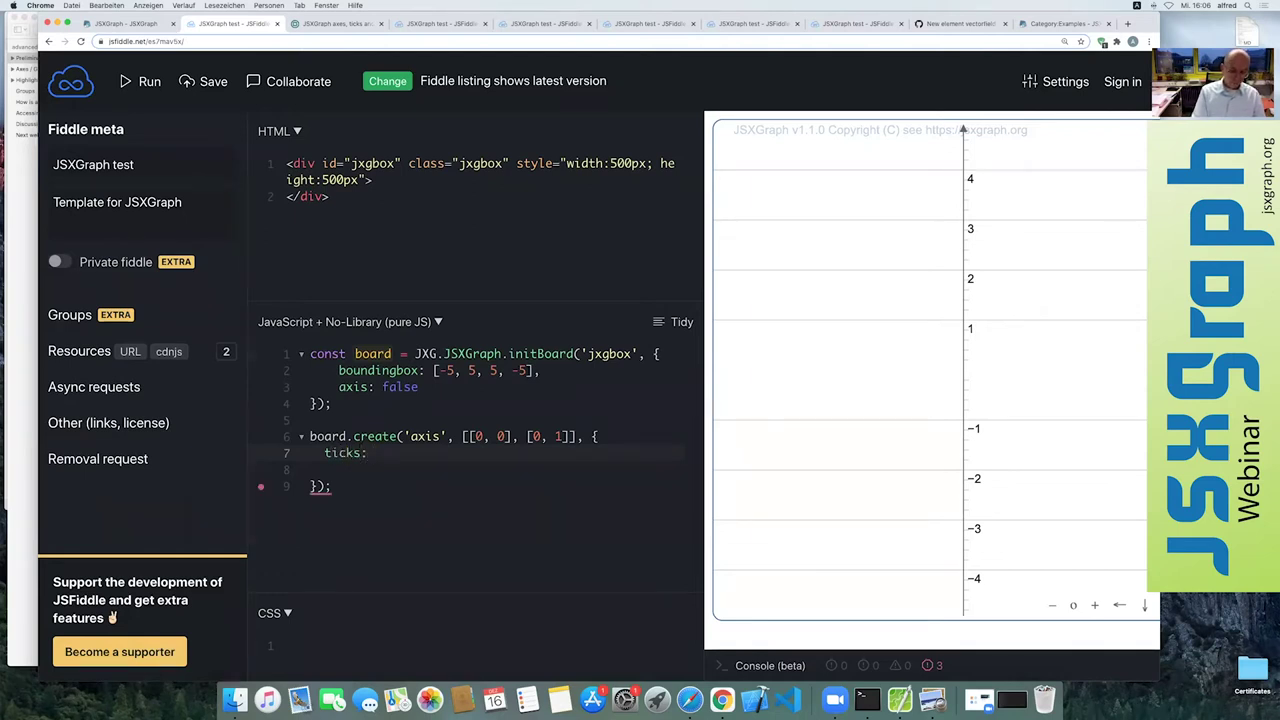
pyautogui.write('{')
pyautogui.press('Return')
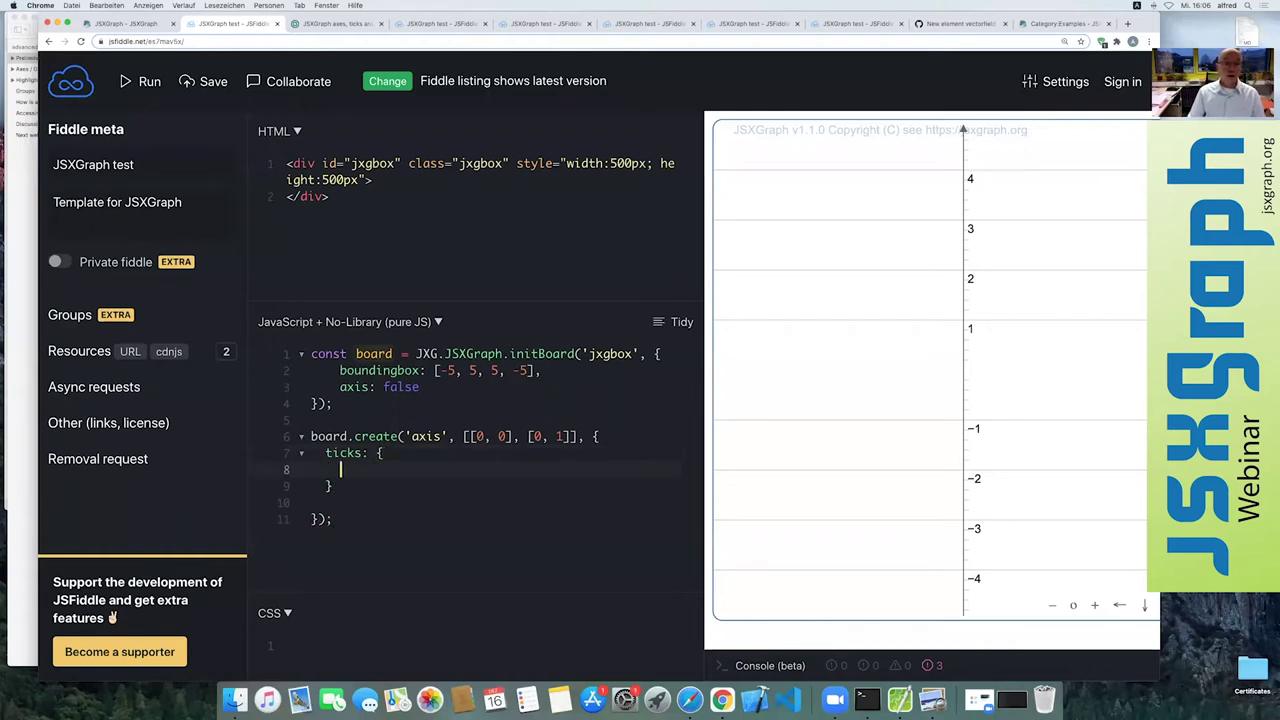
pyautogui.write('drawZero: true')
# - Run to show the 0 label, then add a tick option type: 'polar'
pyautogui.click(149, 82)
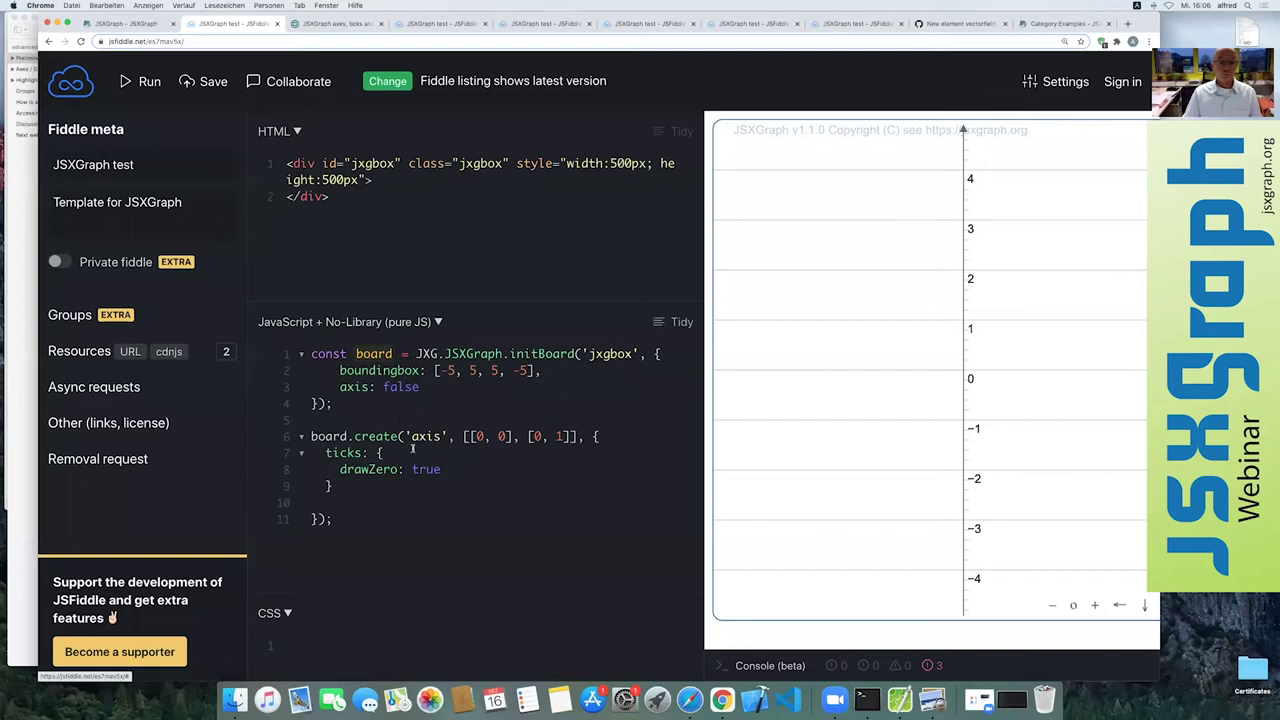
pyautogui.click(445, 469)
pyautogui.write(',')
pyautogui.press('Return')
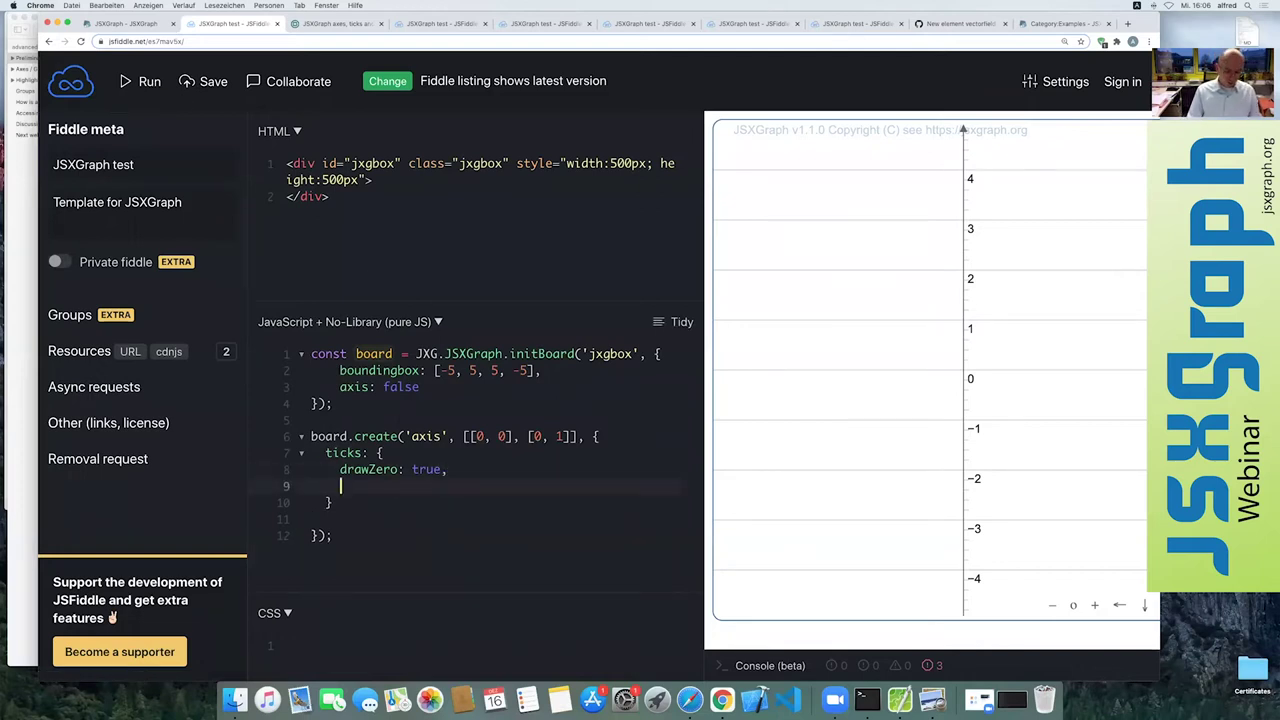
pyautogui.write('type: ')
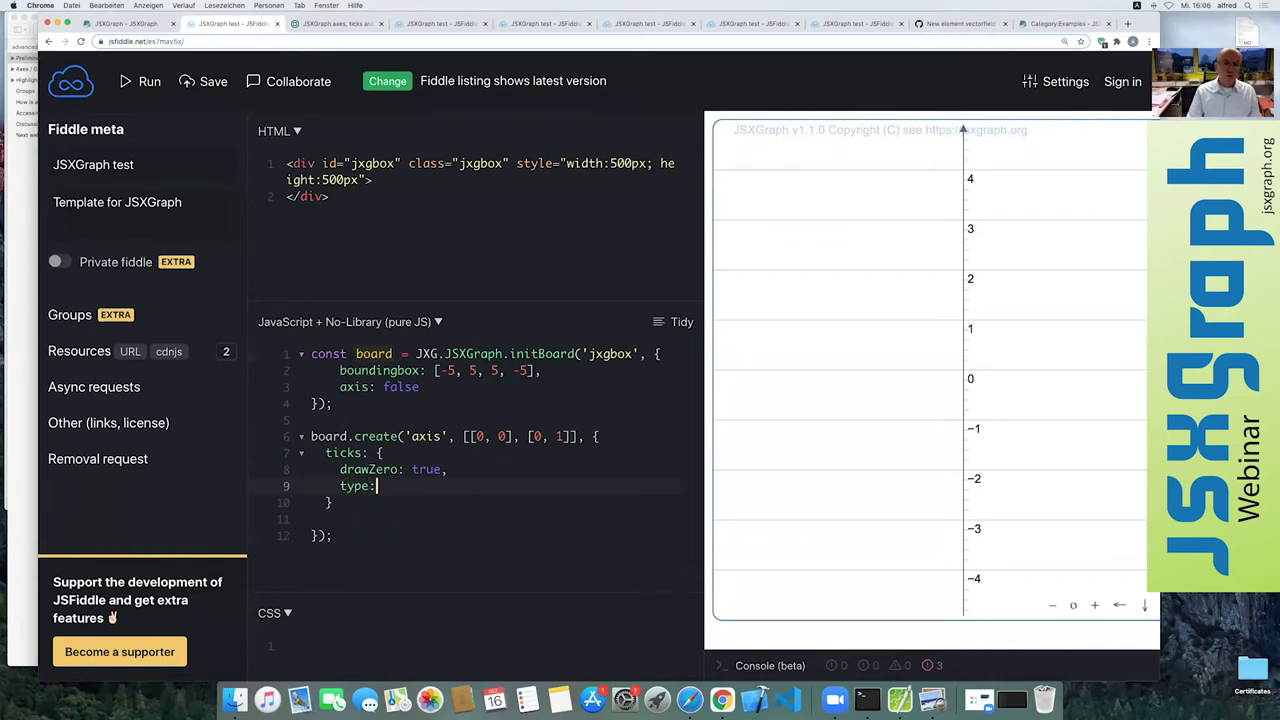
pyautogui.write("'linear'")
pyautogui.press('BackSpace')
pyautogui.press('BackSpace')
pyautogui.press('BackSpace')
pyautogui.press('BackSpace')
pyautogui.press('BackSpace')
pyautogui.press('BackSpace')
pyautogui.write('polar')
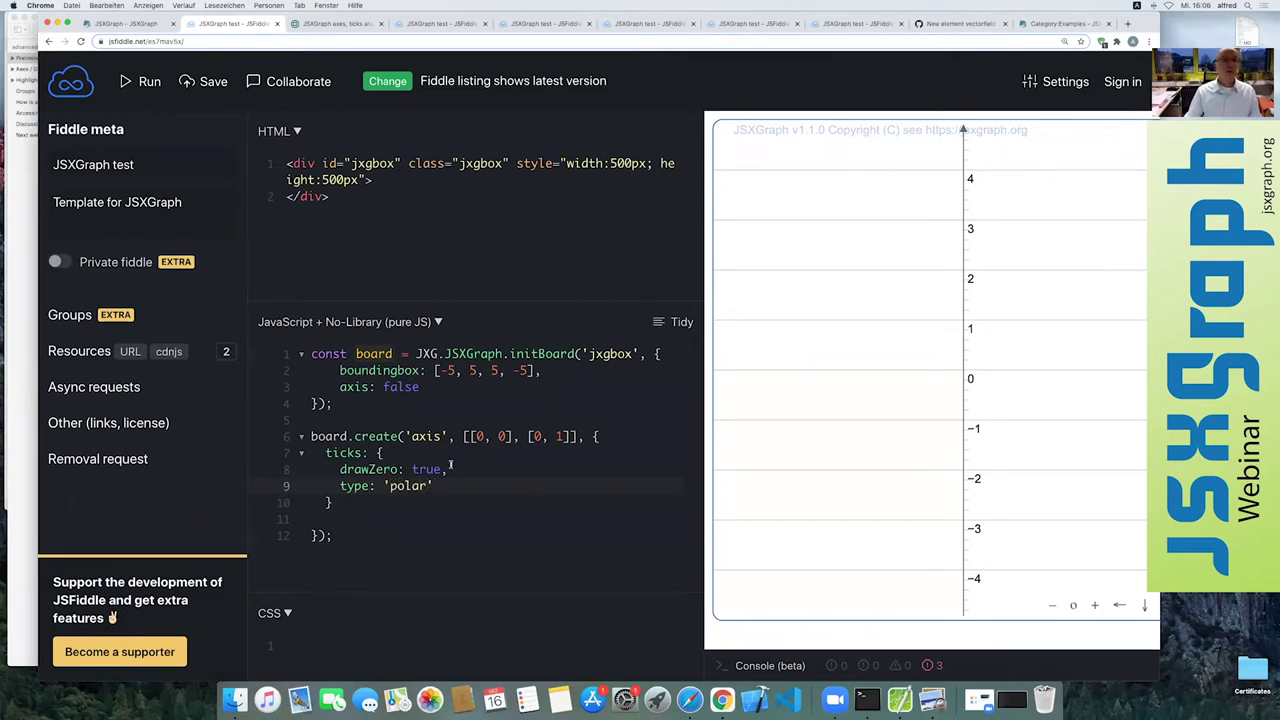
# - Run with polar tick circles, then switch the tick type back to 'linear'
pyautogui.click(134, 83)
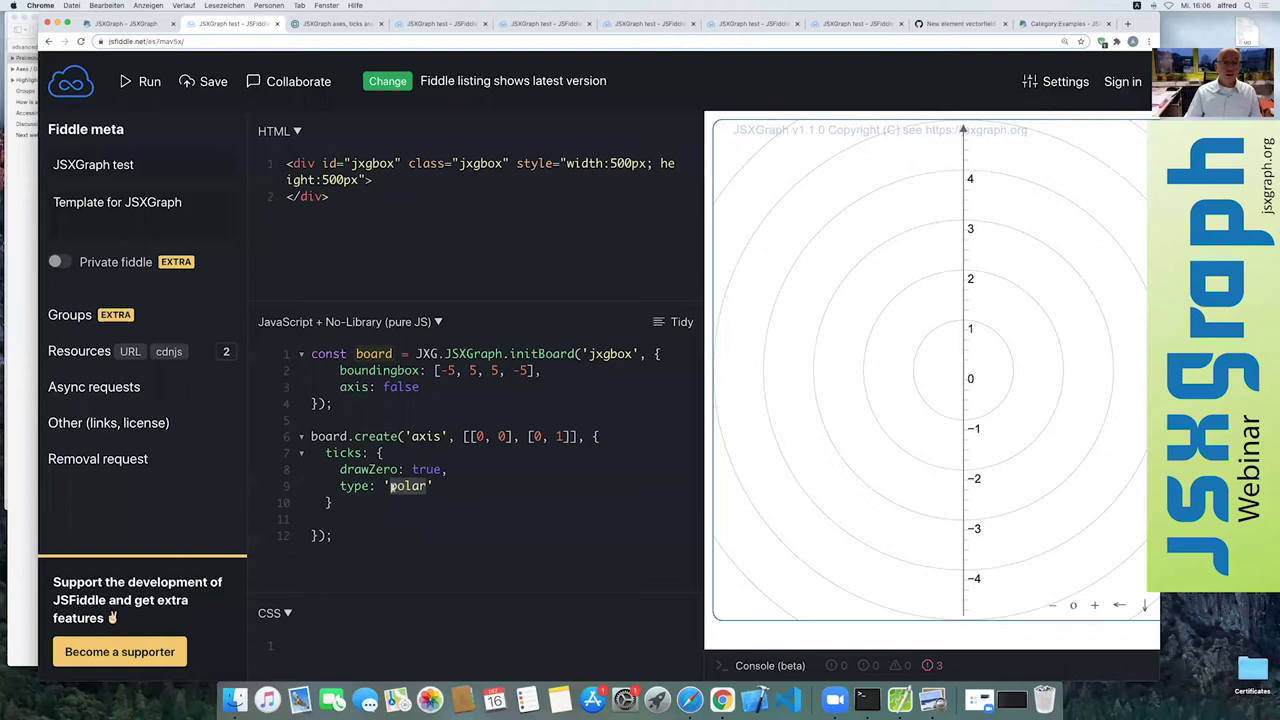
pyautogui.write('linear')
pyautogui.press('Right')
pyautogui.write(',')
pyautogui.press('Return')
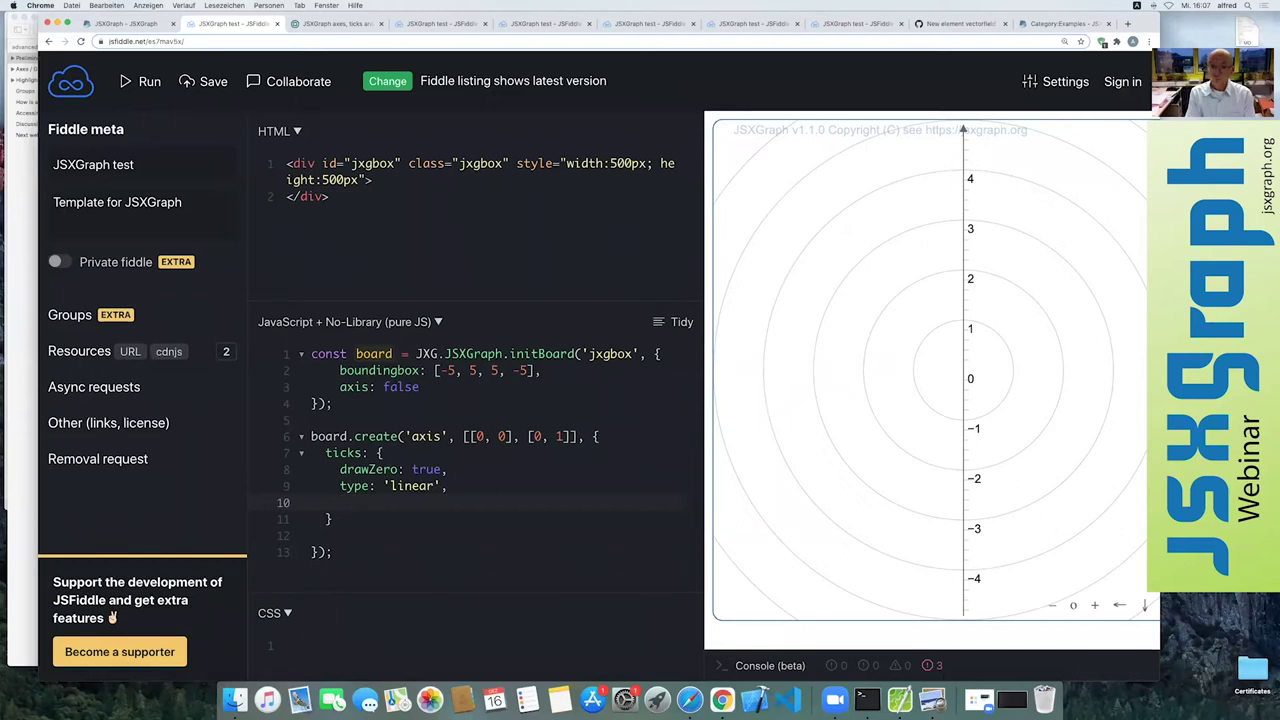
# - Rerun with linear ticks, then add minorTicks: 2 and run again
pyautogui.click(150, 85)
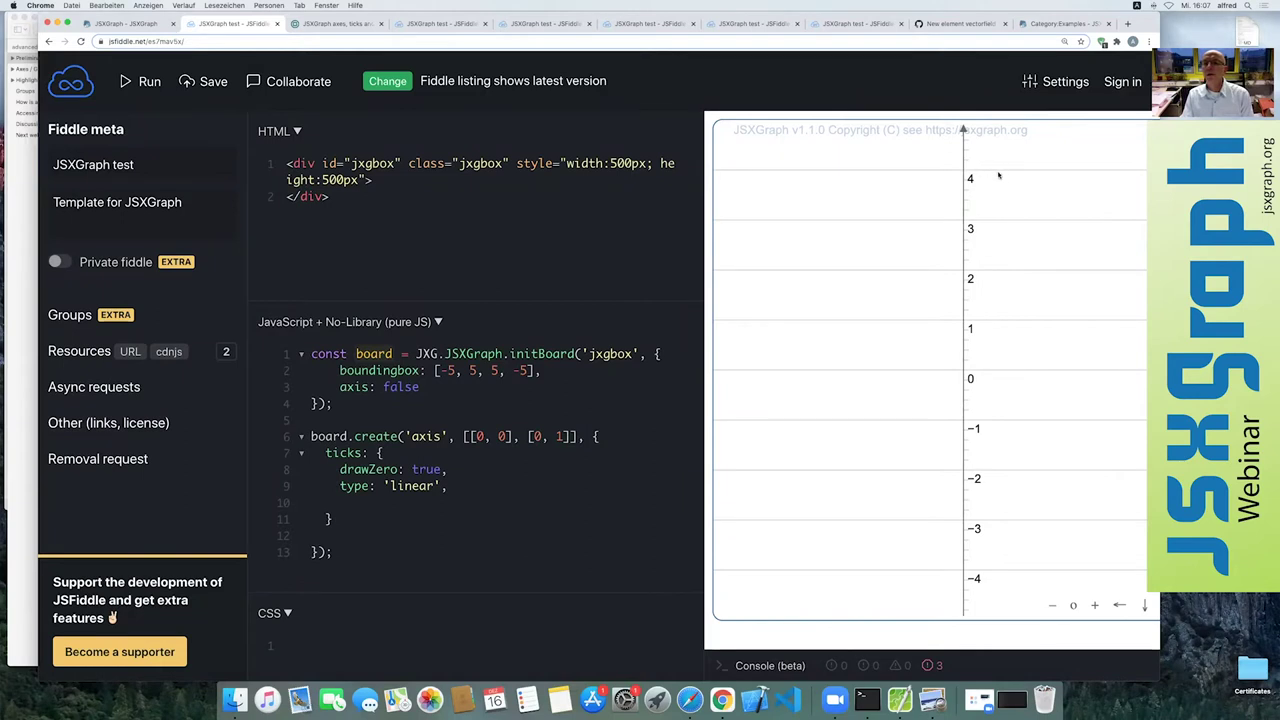
pyautogui.click(471, 485)
pyautogui.press('Return')
pyautogui.write('minor')
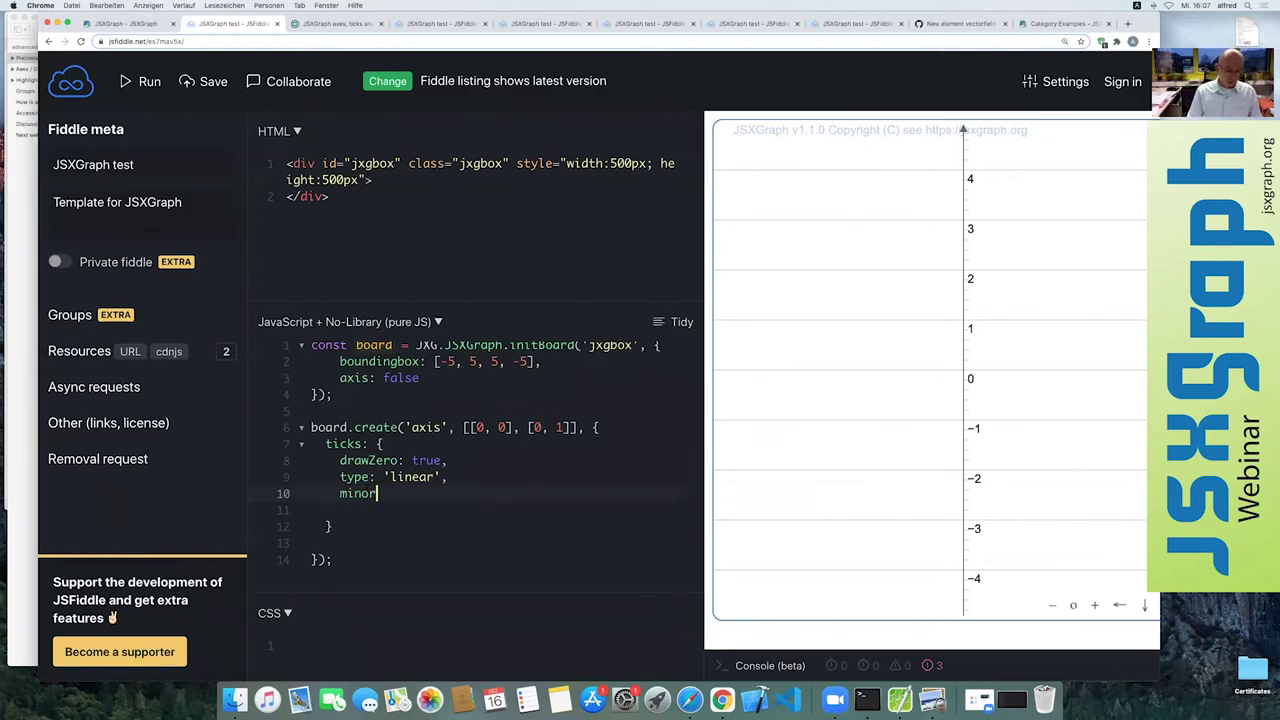
pyautogui.write('Ti')
pyautogui.write('ks')
pyautogui.press('Left')
pyautogui.press('Left')
pyautogui.write('c')
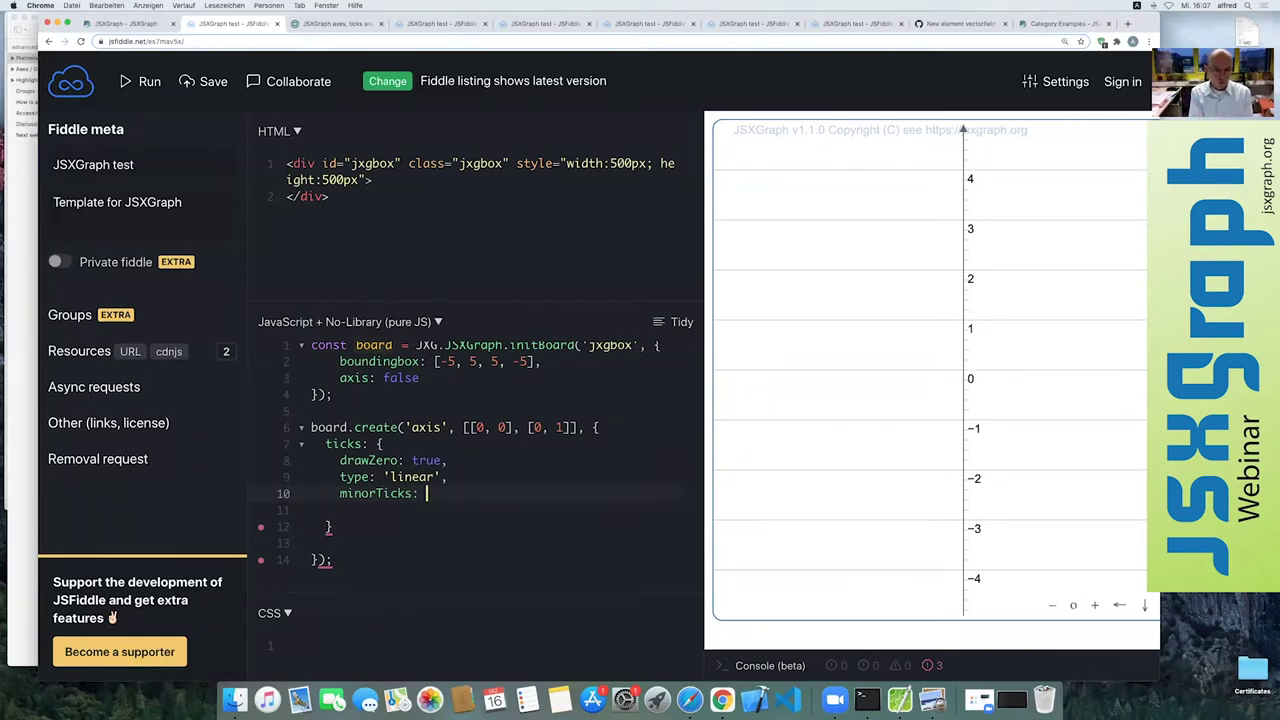
pyautogui.write('2')
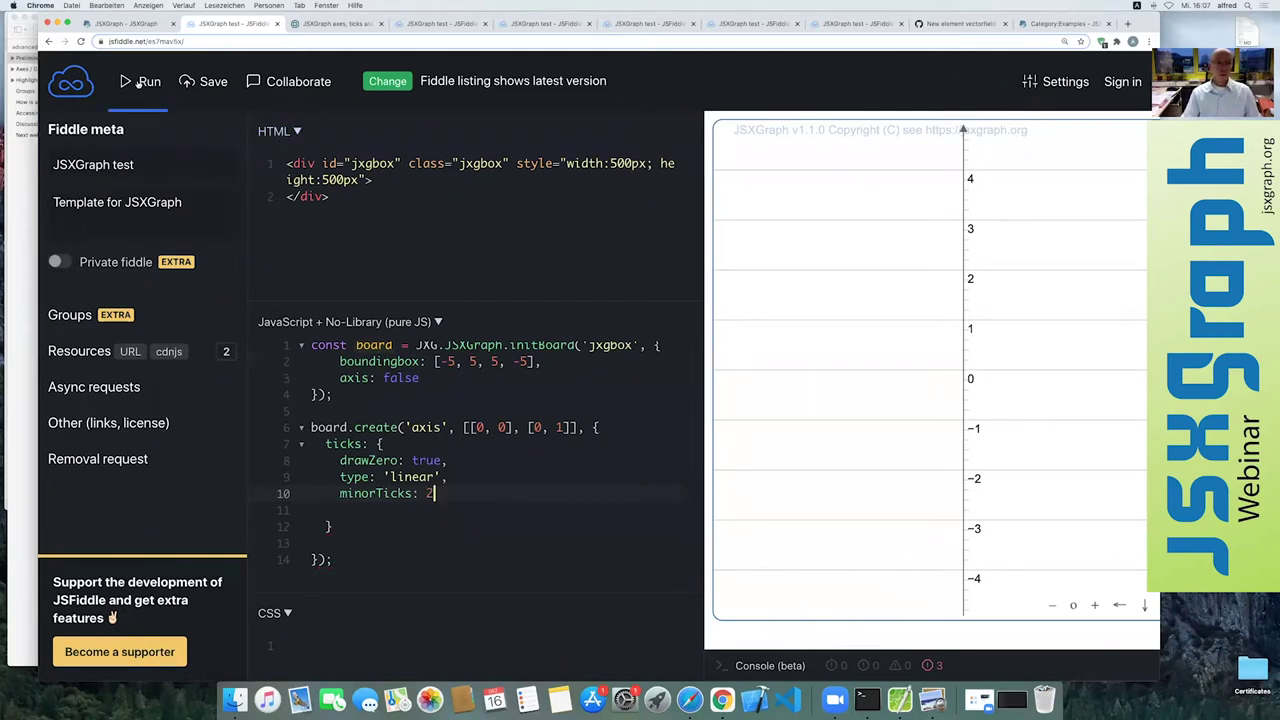
pyautogui.click(140, 84)
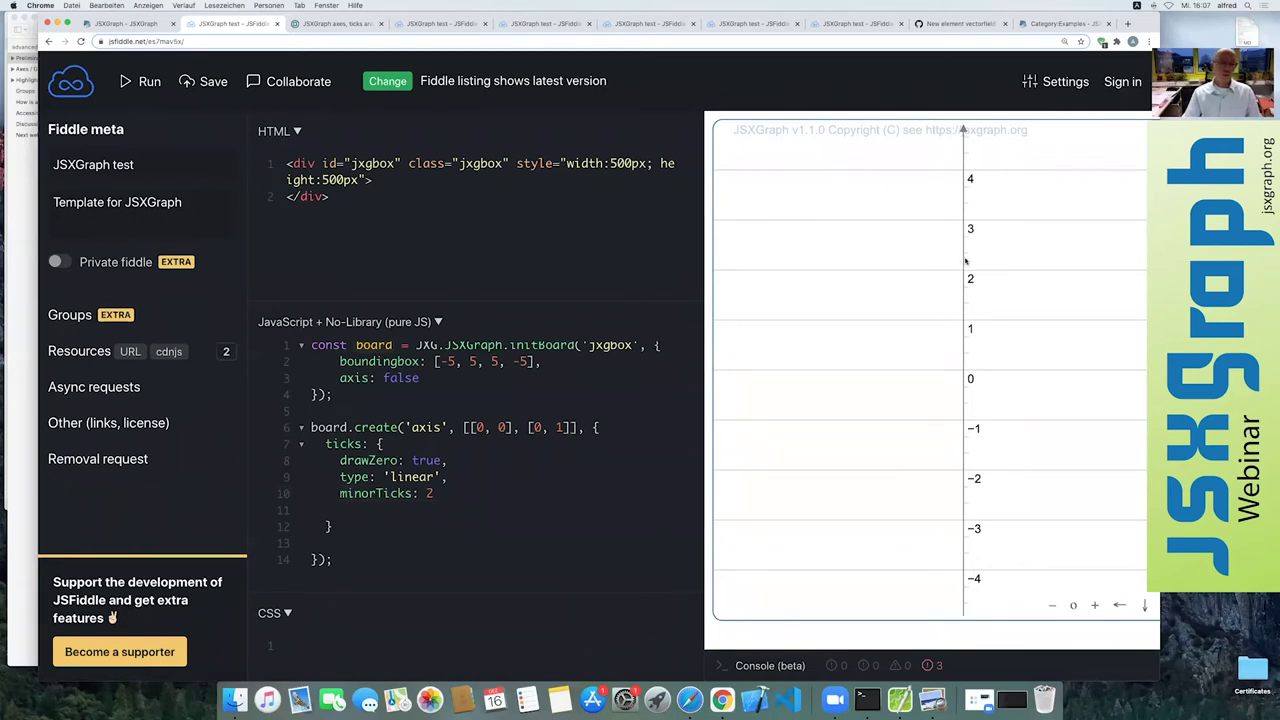
# - Change minorTicks to 4, then to 0, and rerun the fiddle
pyautogui.click(436, 493)
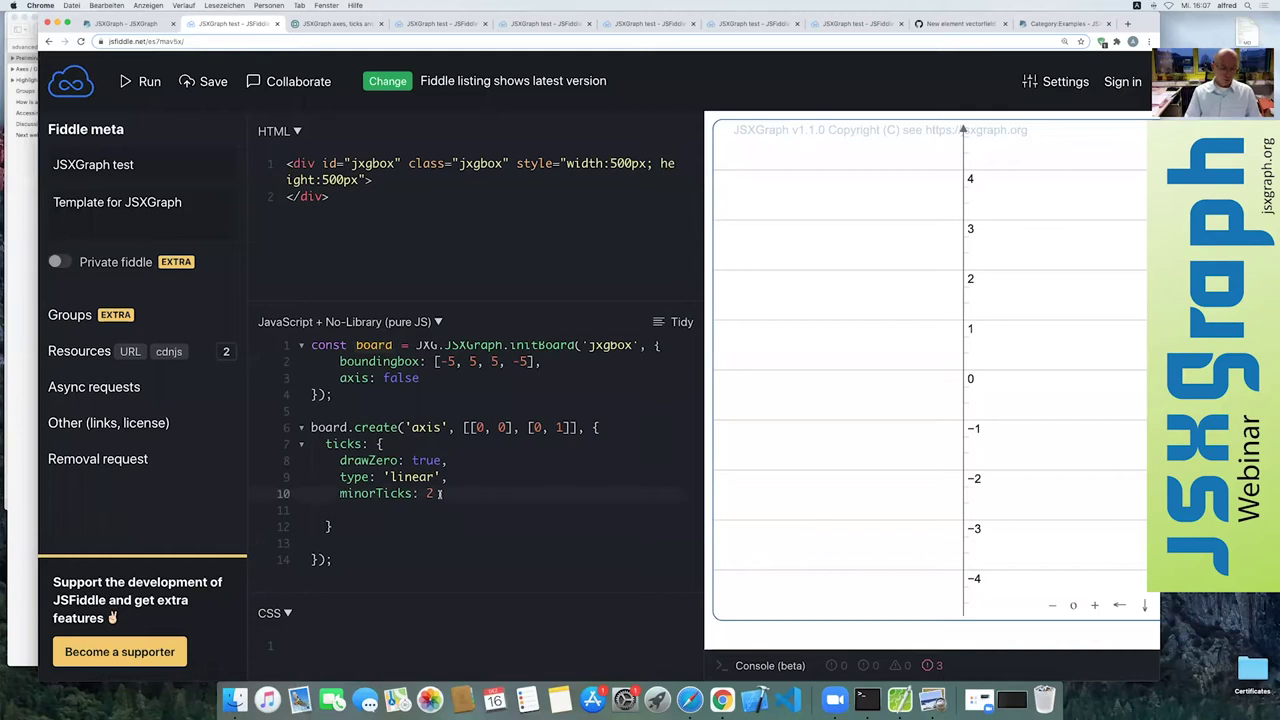
pyautogui.press('BackSpace')
pyautogui.write('4')
pyautogui.press('BackSpace')
pyautogui.write('0')
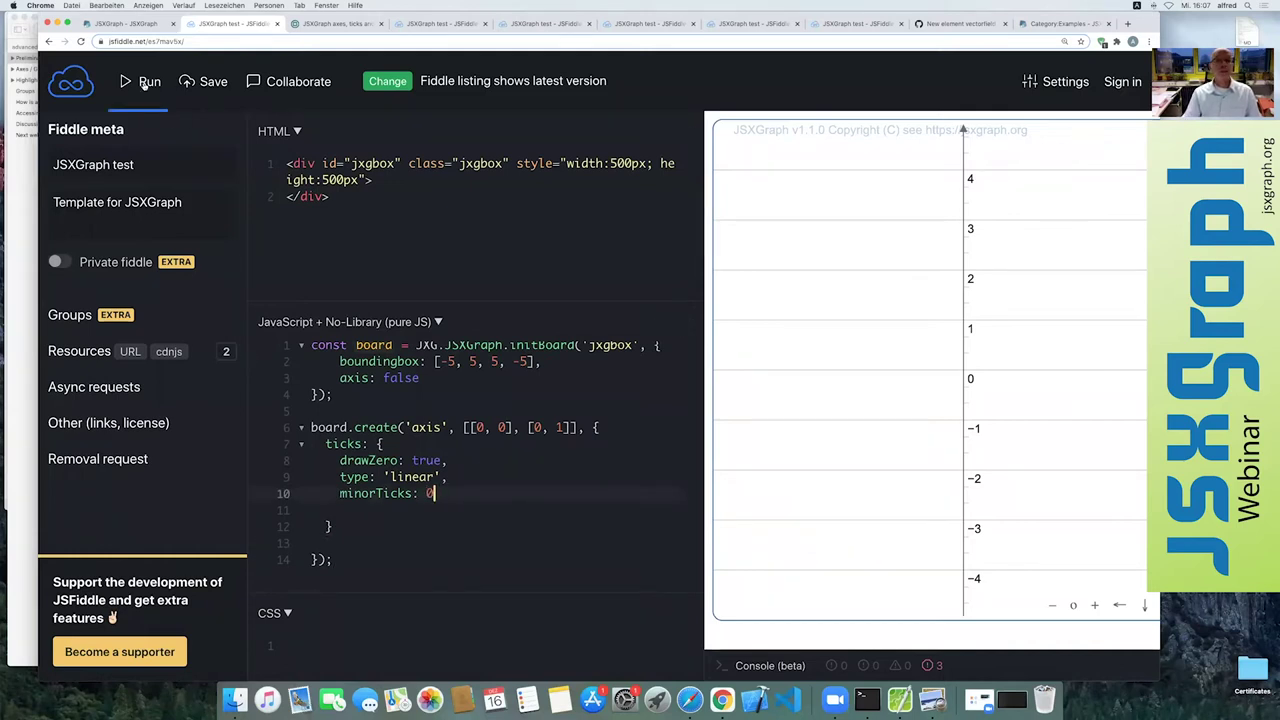
pyautogui.click(149, 81)
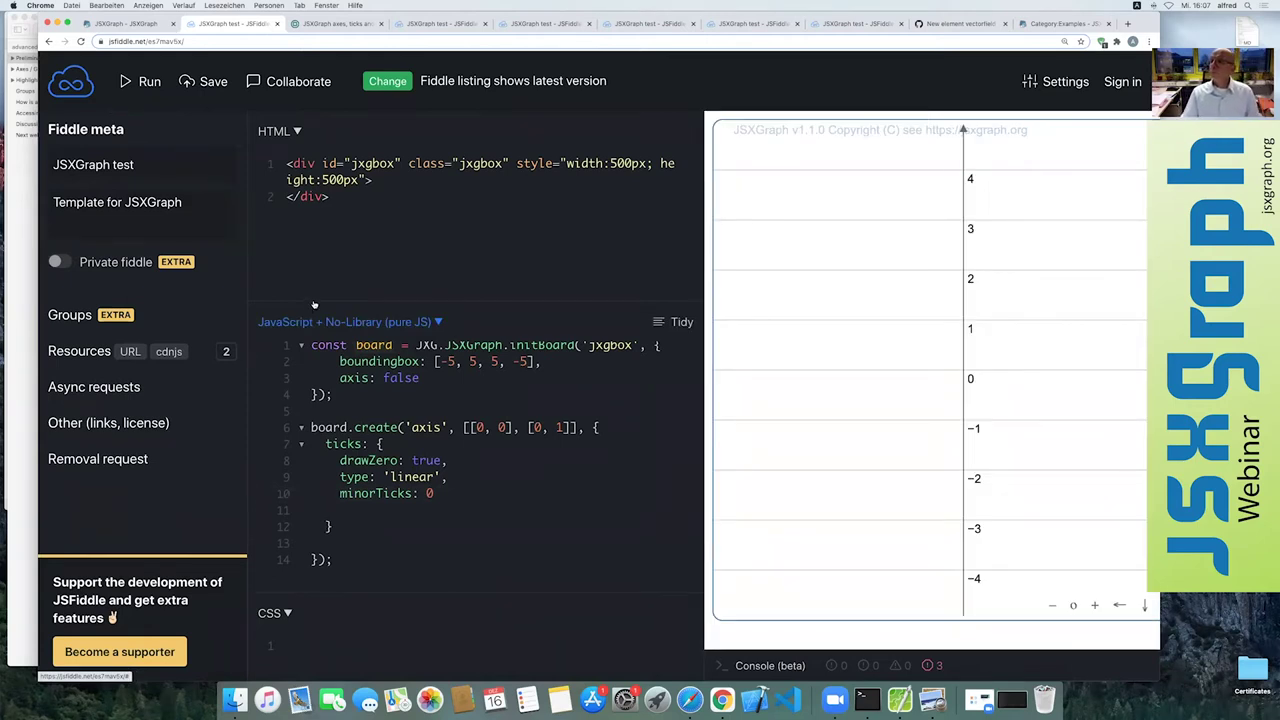
# - Set minorTicks to 4, insert majorHeight: 40, and run the fiddle
pyautogui.click(436, 493)
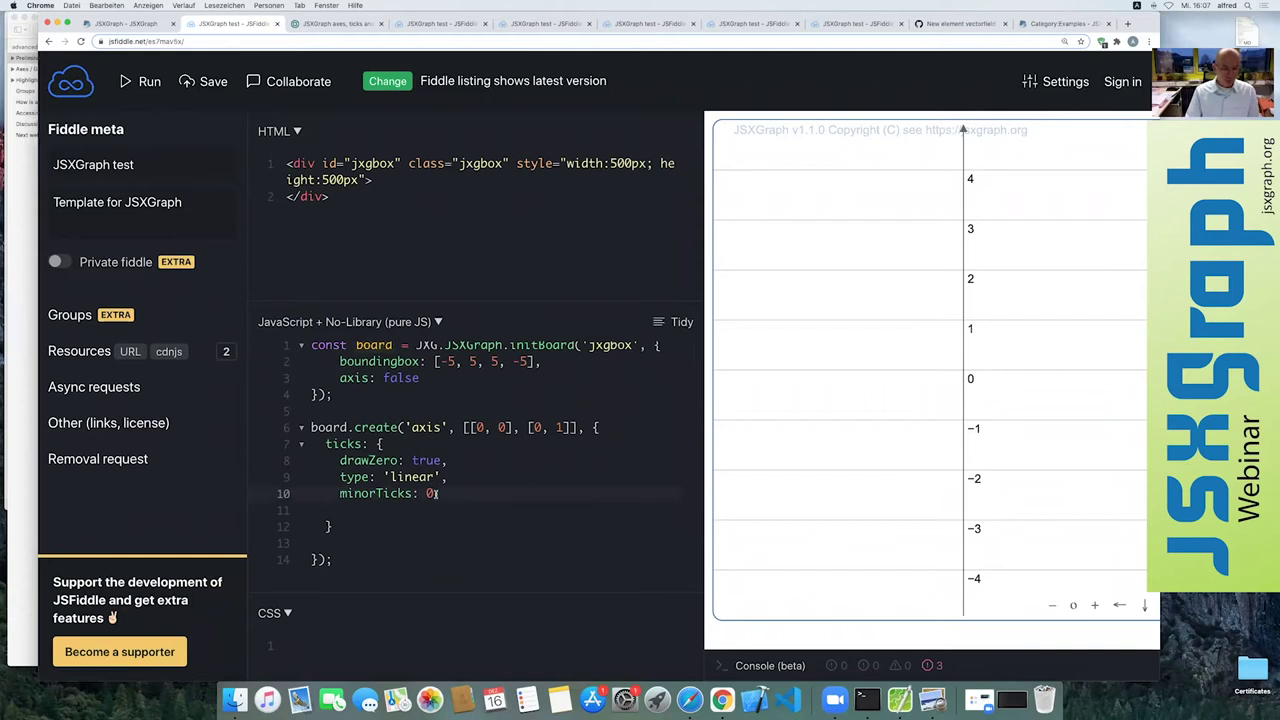
pyautogui.press('BackSpace')
pyautogui.write('4')
pyautogui.click(455, 477)
pyautogui.press('Return')
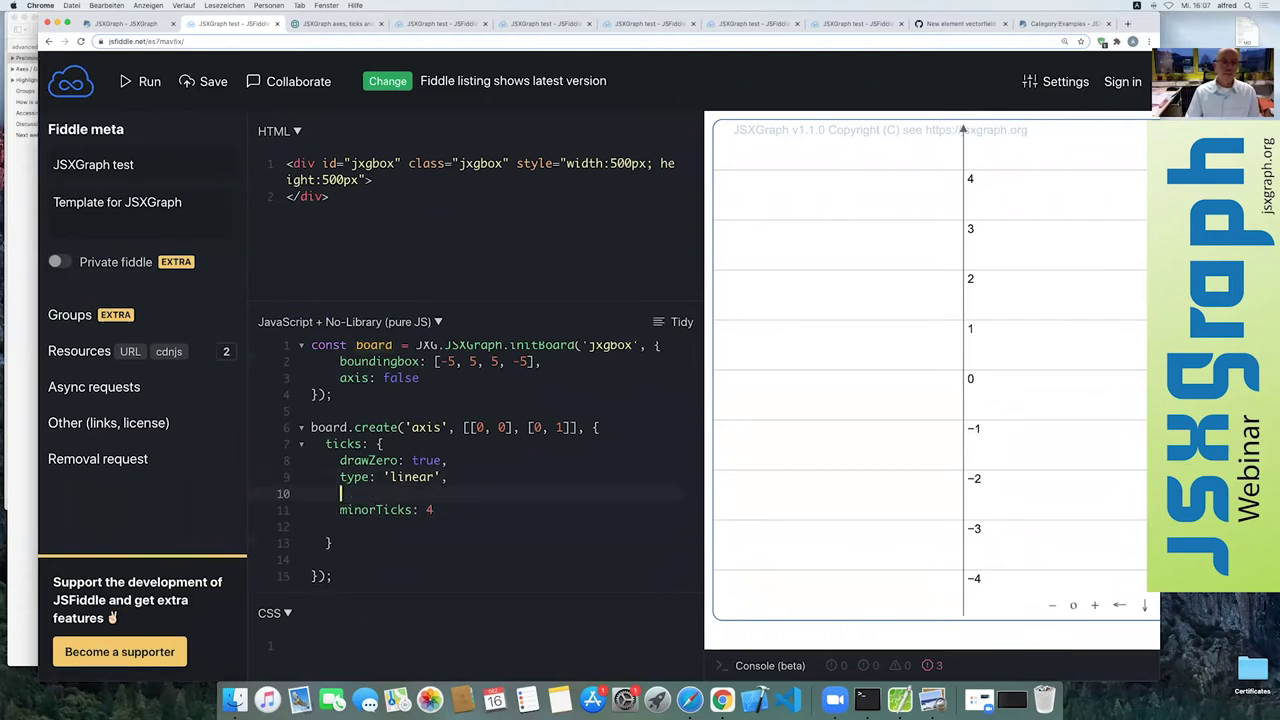
pyautogui.write('majorHeight:')
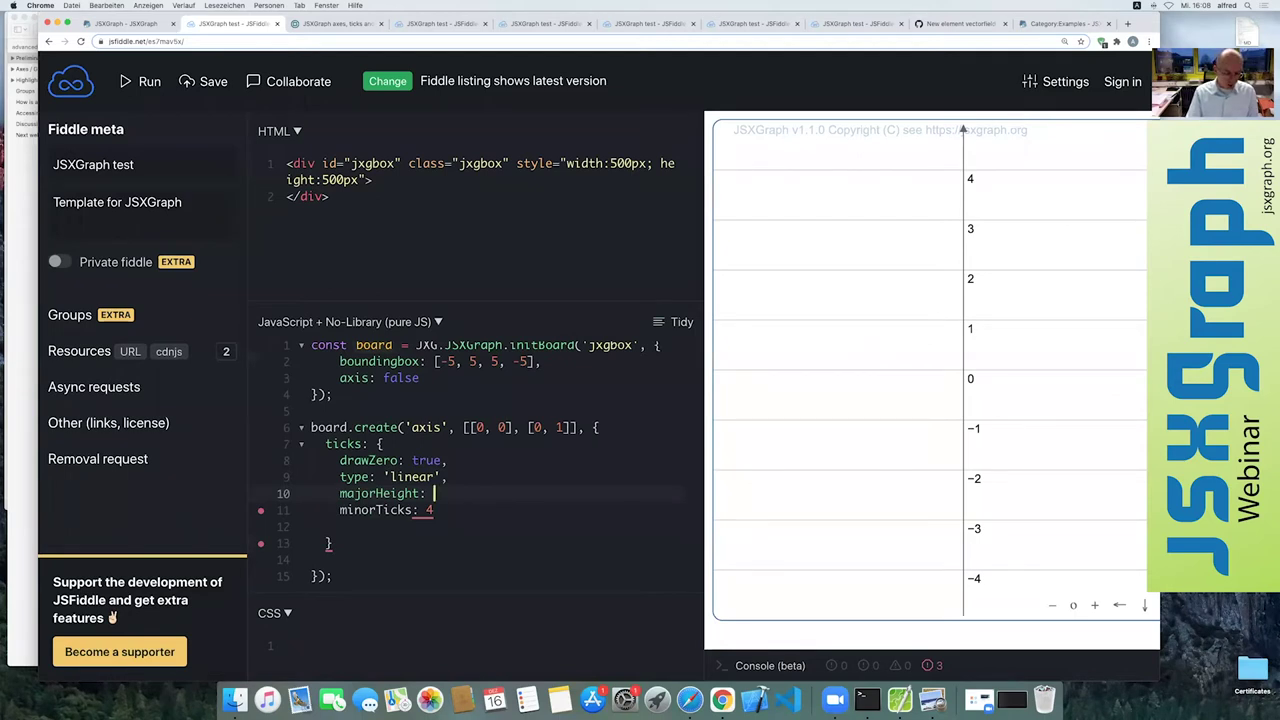
pyautogui.write('40,')
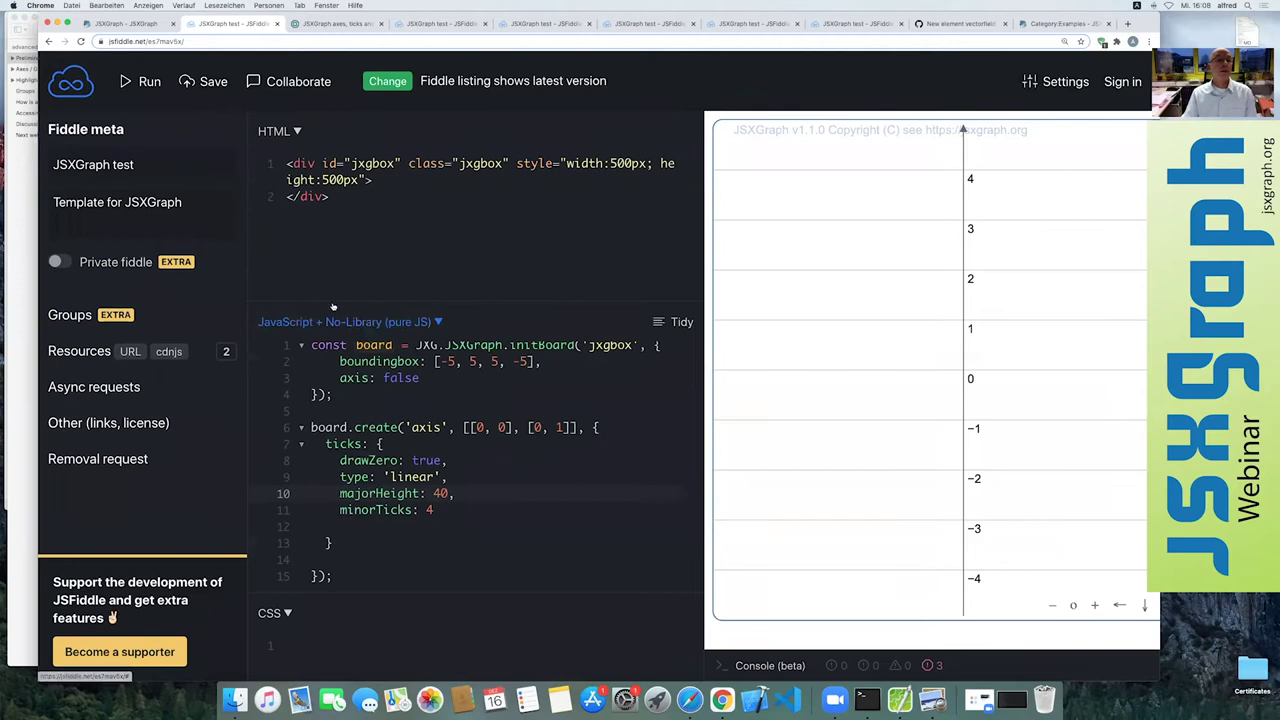
pyautogui.click(143, 88)
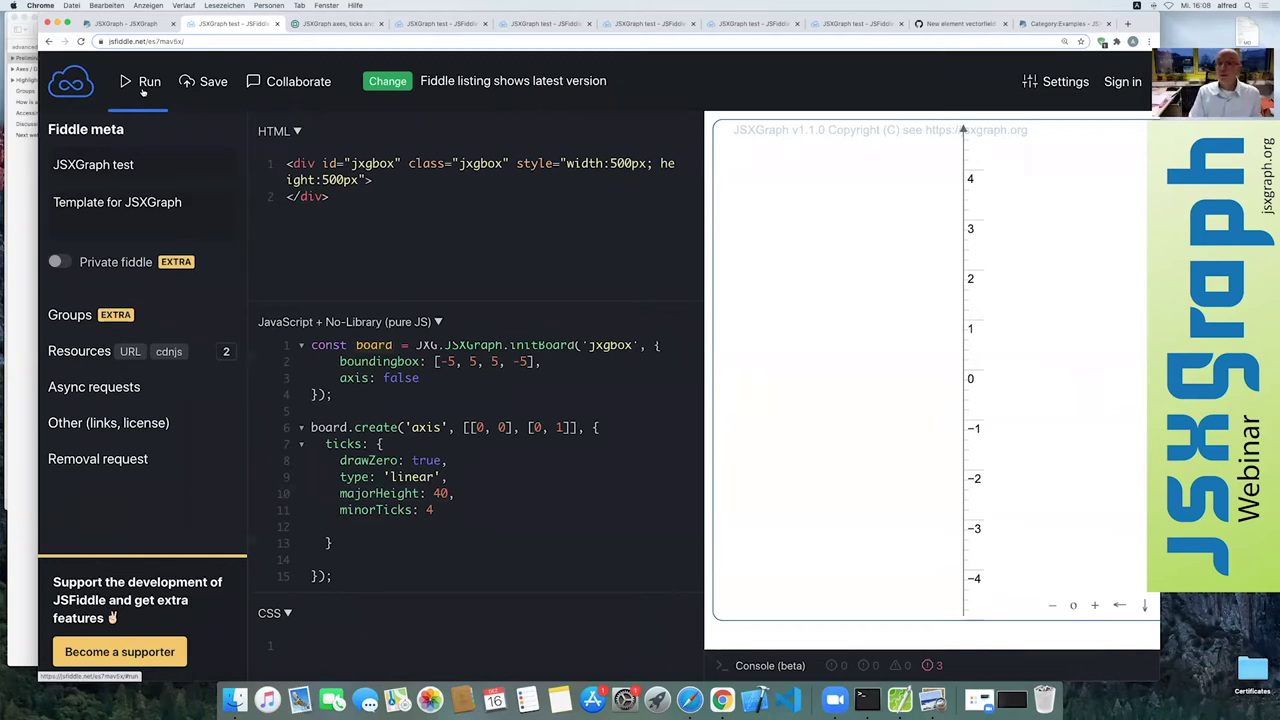
# - Change majorHeight to -1 and rerun so major tick lines span the board
pyautogui.click(448, 494)
pyautogui.press('BackSpace')
pyautogui.press('BackSpace')
pyautogui.write('-')
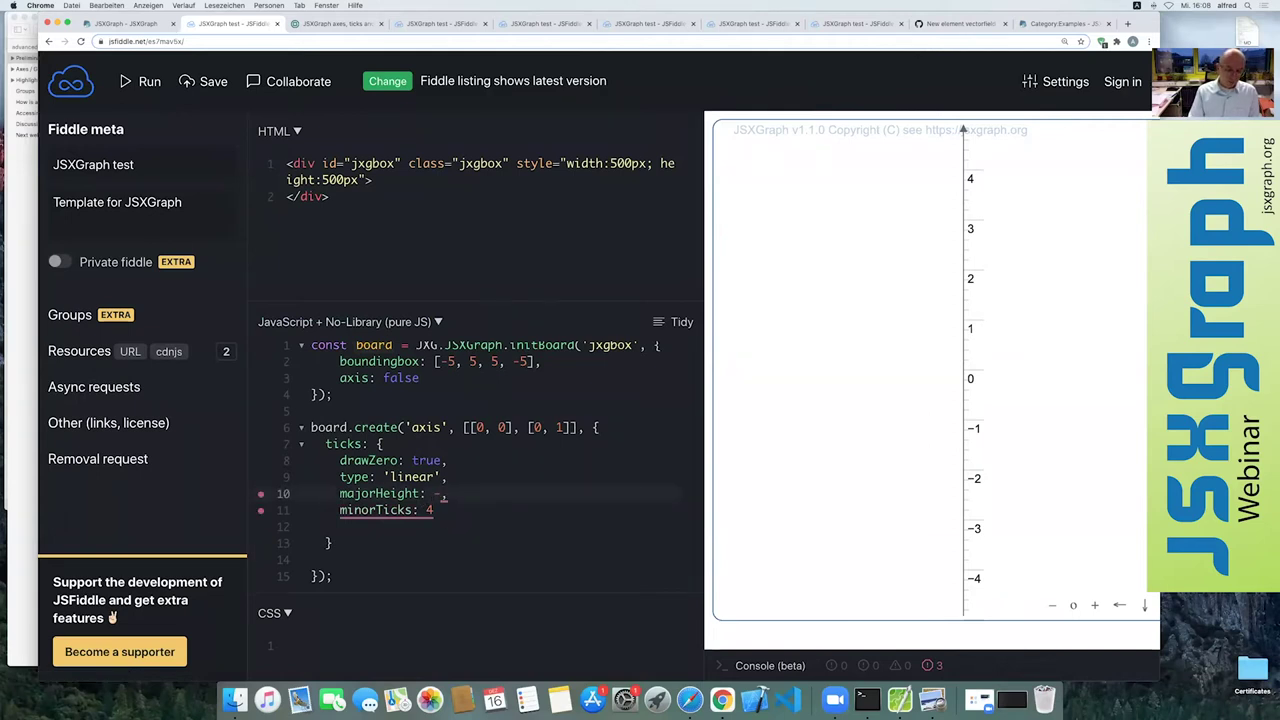
pyautogui.write('1,')
pyautogui.click(142, 82)
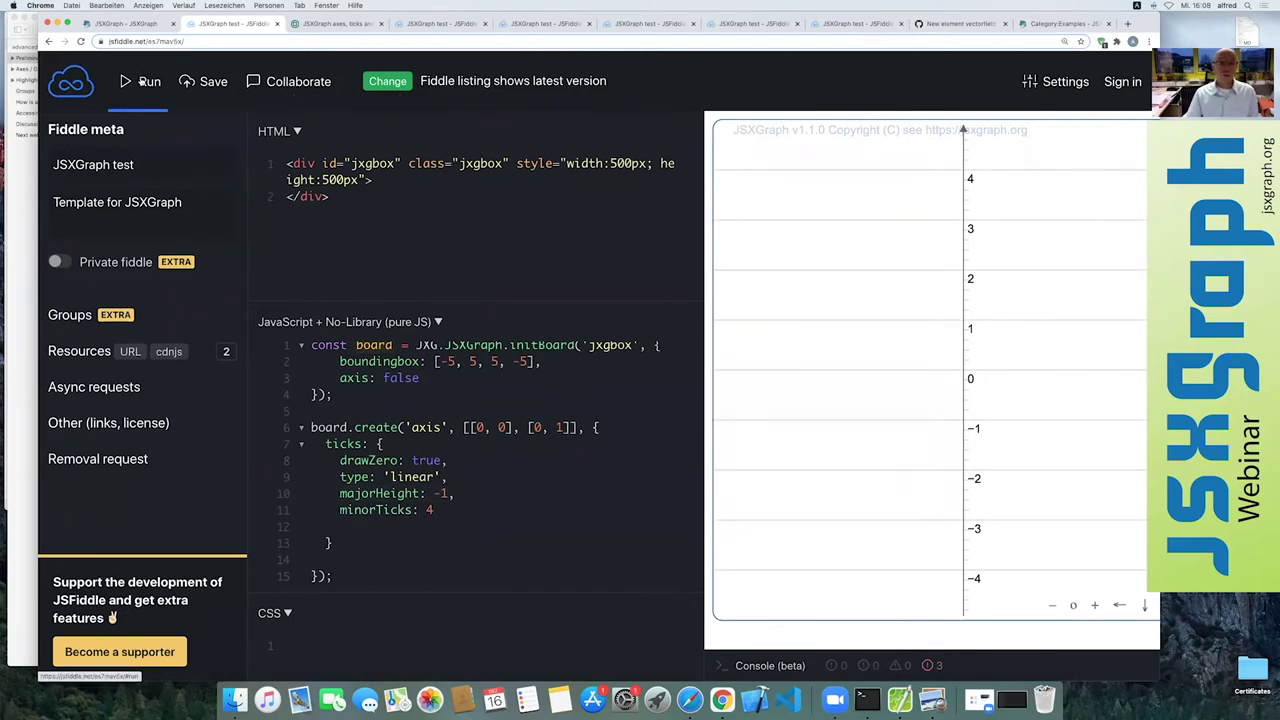
pyautogui.click(458, 493)
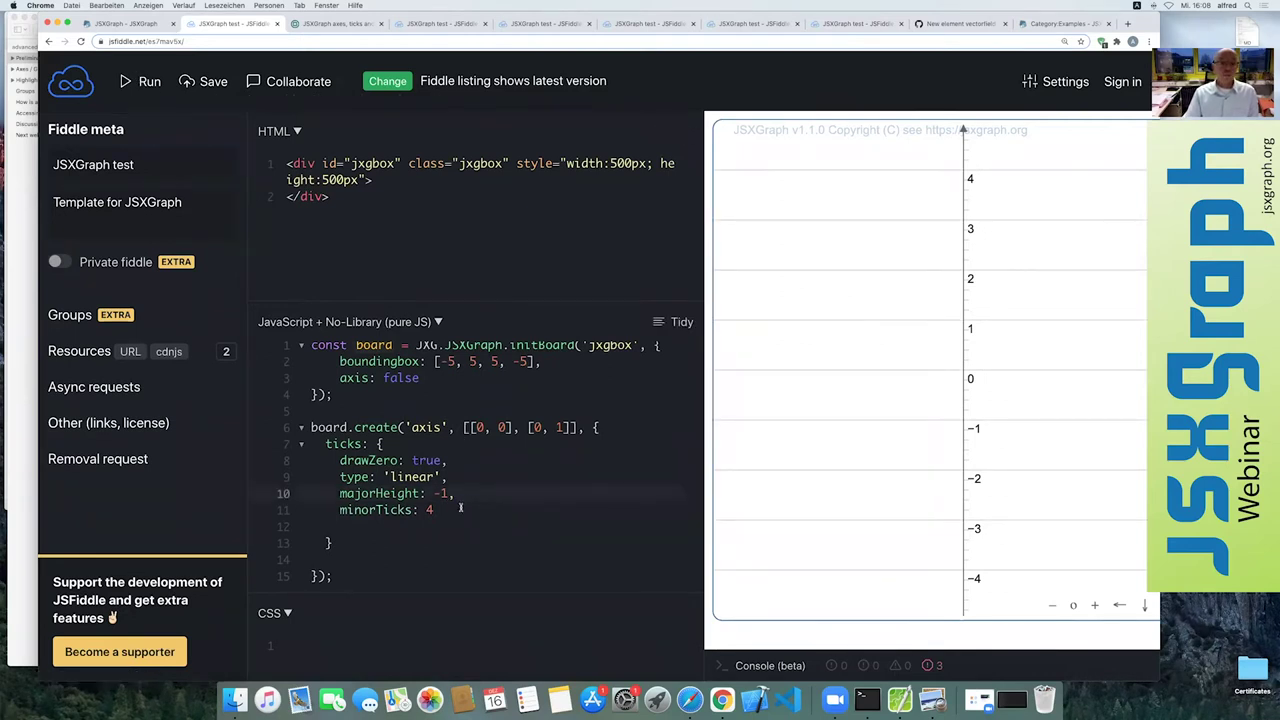
pyautogui.click(461, 509)
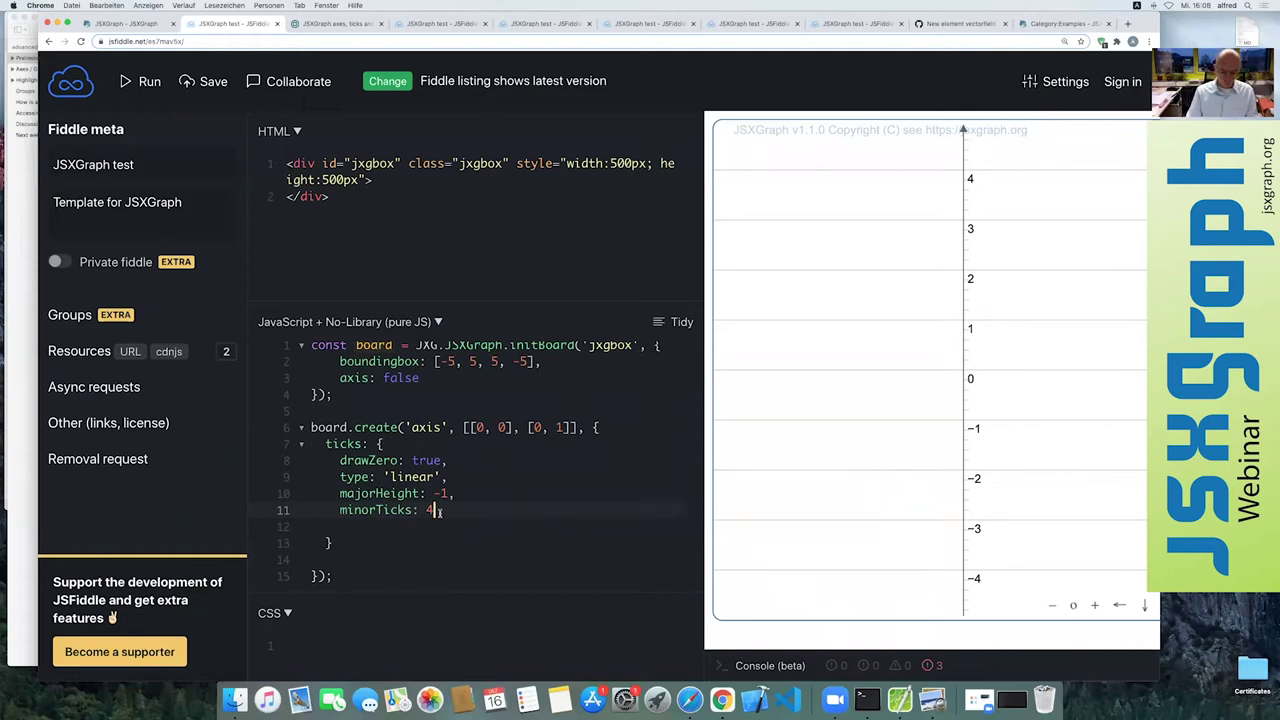
# - Reset minorTicks to 0 and add minorHeight: 10 after the majorHeight line
pyautogui.press('BackSpace')
pyautogui.write('0')
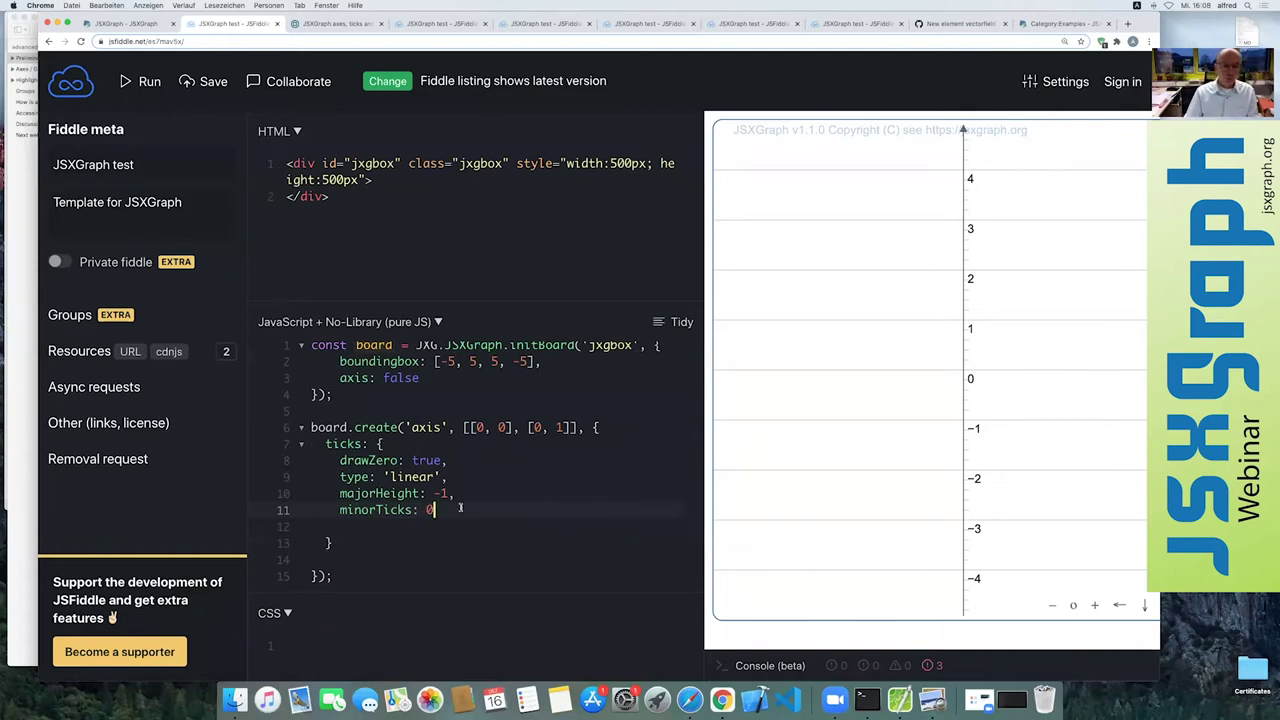
pyautogui.click(467, 492)
pyautogui.press('Return')
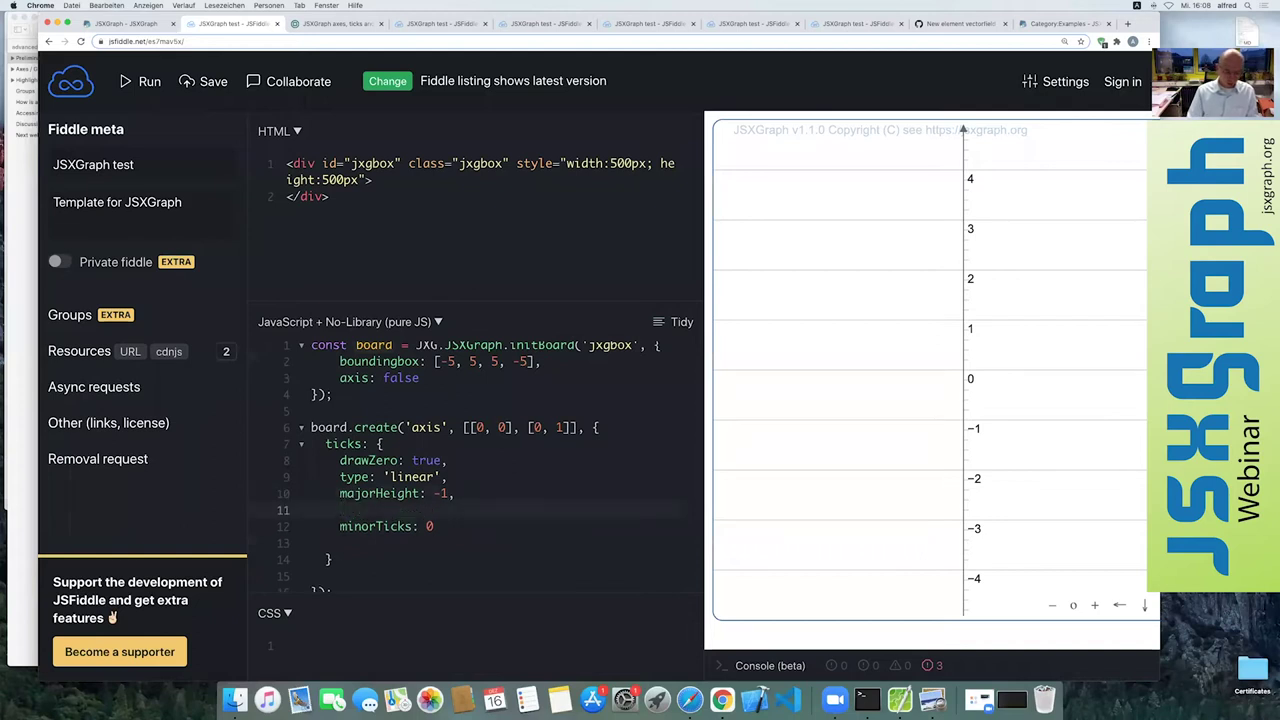
pyautogui.write('minroHeight')
pyautogui.press('BackSpace')
pyautogui.press('BackSpace')
pyautogui.press('BackSpace')
pyautogui.press('BackSpace')
pyautogui.press('BackSpace')
pyautogui.press('BackSpace')
pyautogui.press('BackSpace')
pyautogui.write('orHeight: 10,')
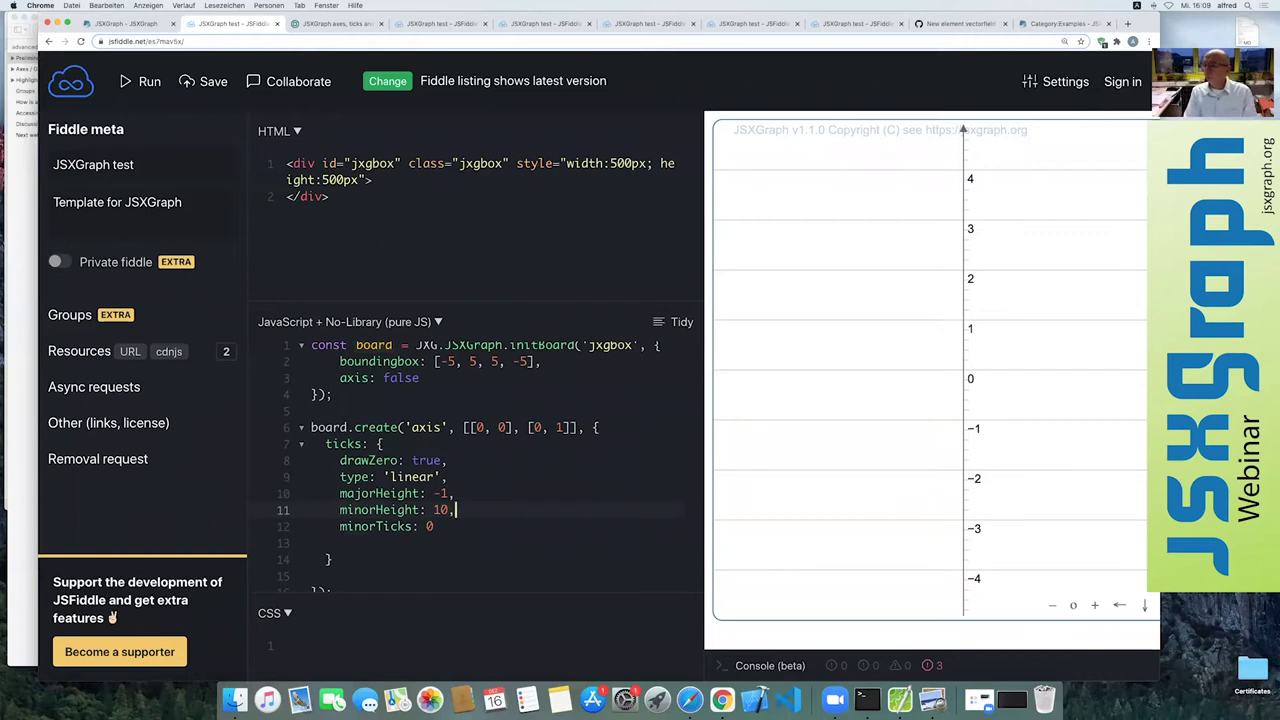
pyautogui.scroll(1, 480, 460)
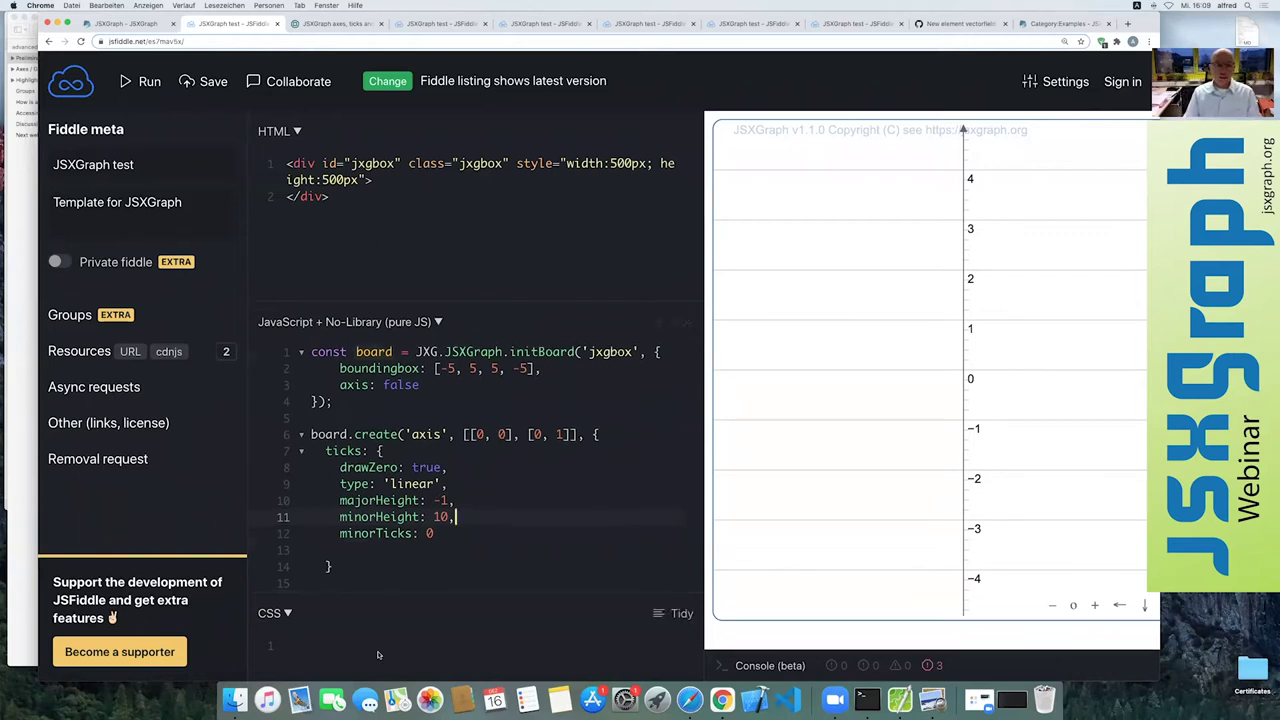
pyautogui.click(446, 533)
# - Add a ticks label block with visible: false and run to hide the axis numbers
pyautogui.write(',')
pyautogui.press('Return')
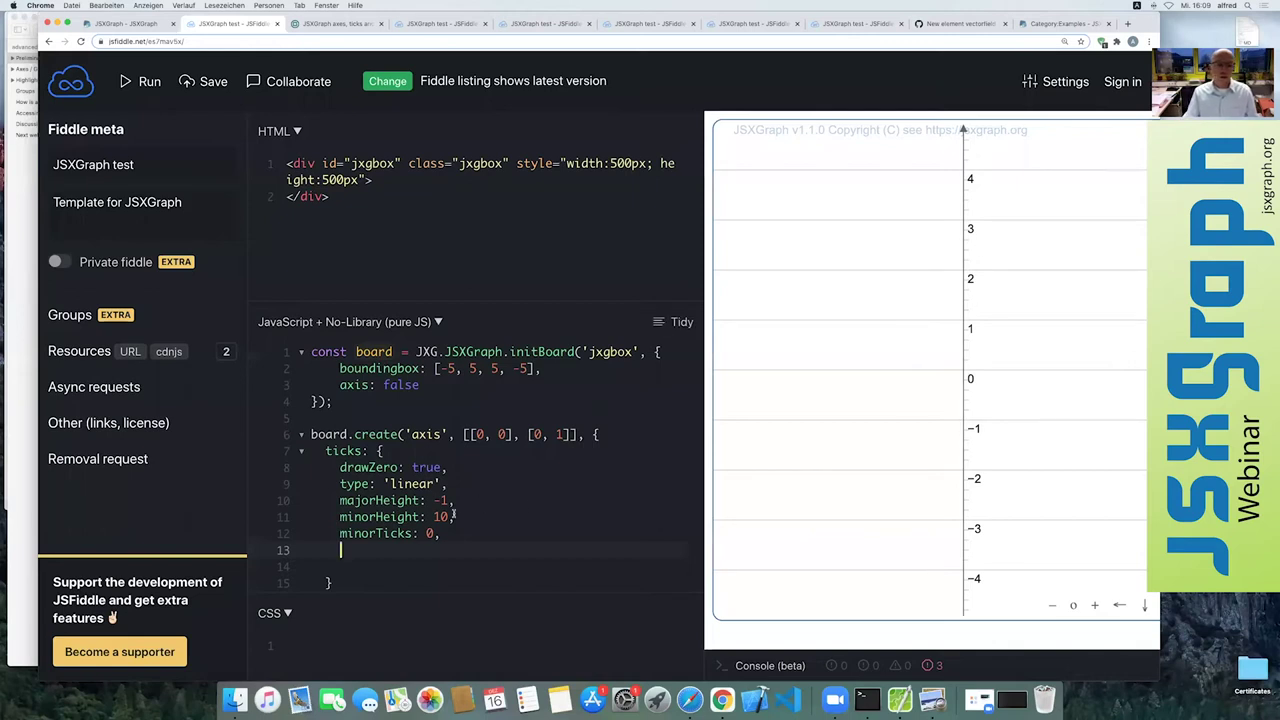
pyautogui.write('label: ')
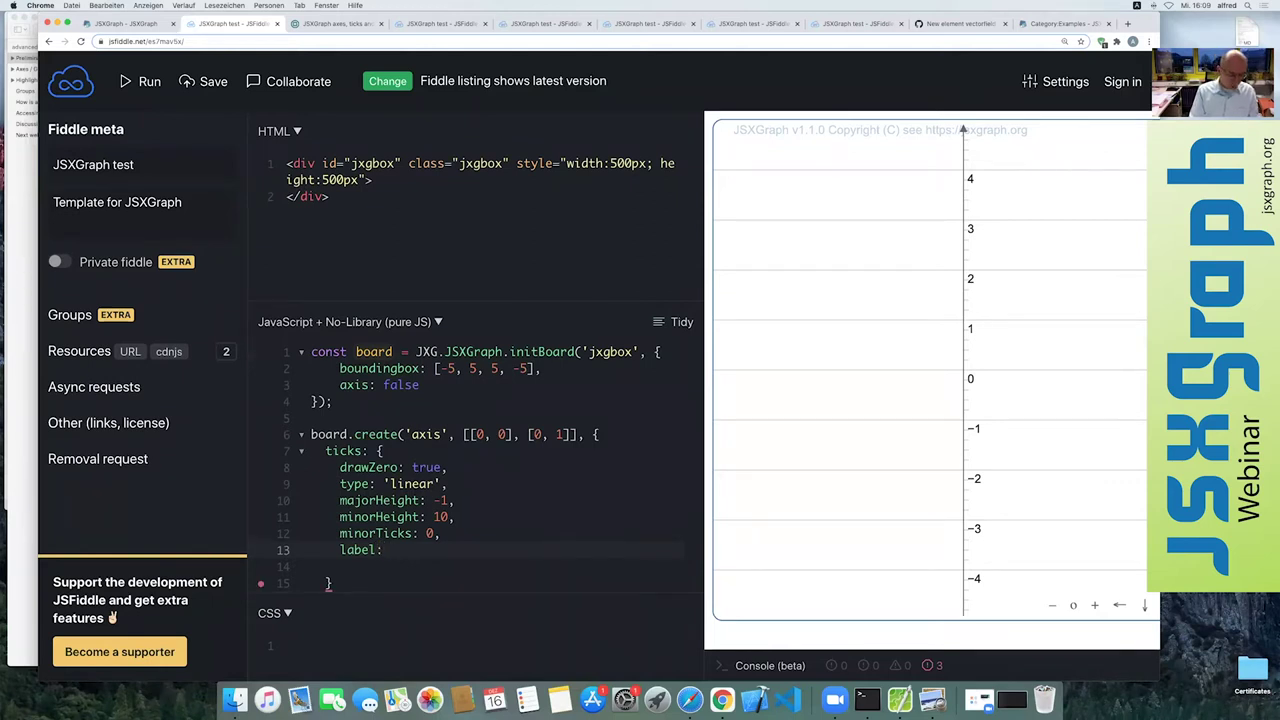
pyautogui.write('{')
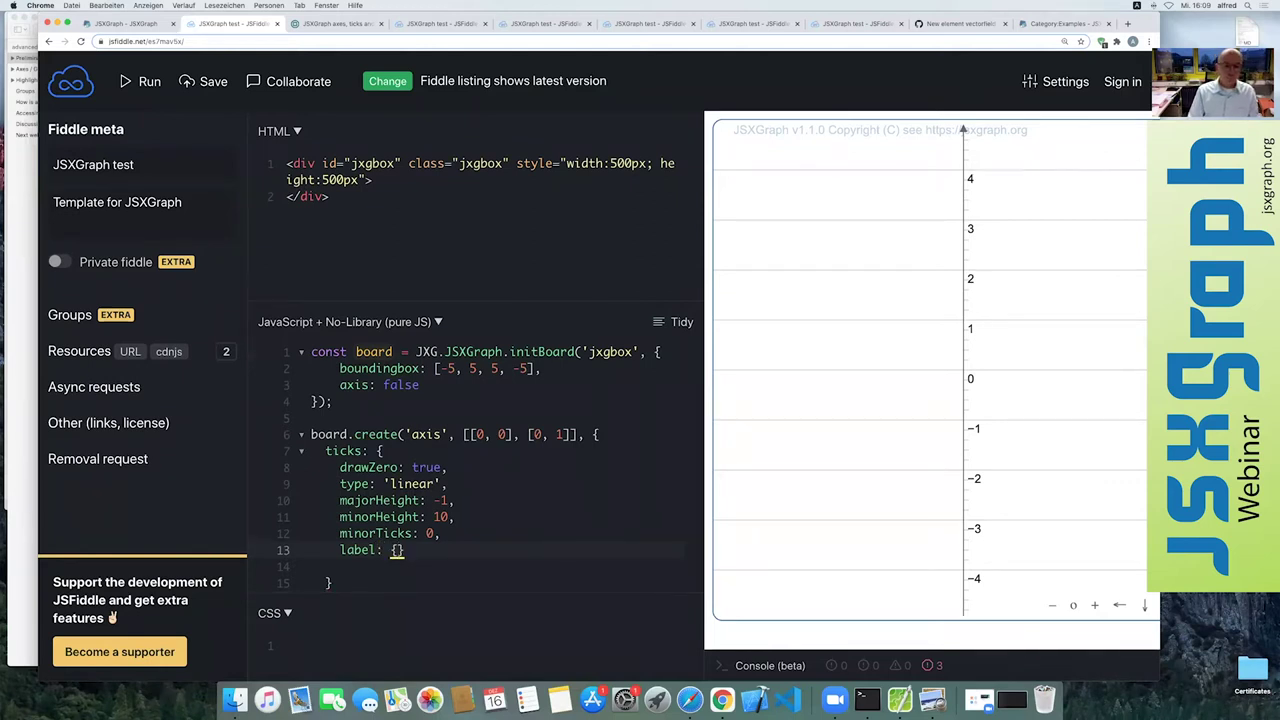
pyautogui.press('Return')
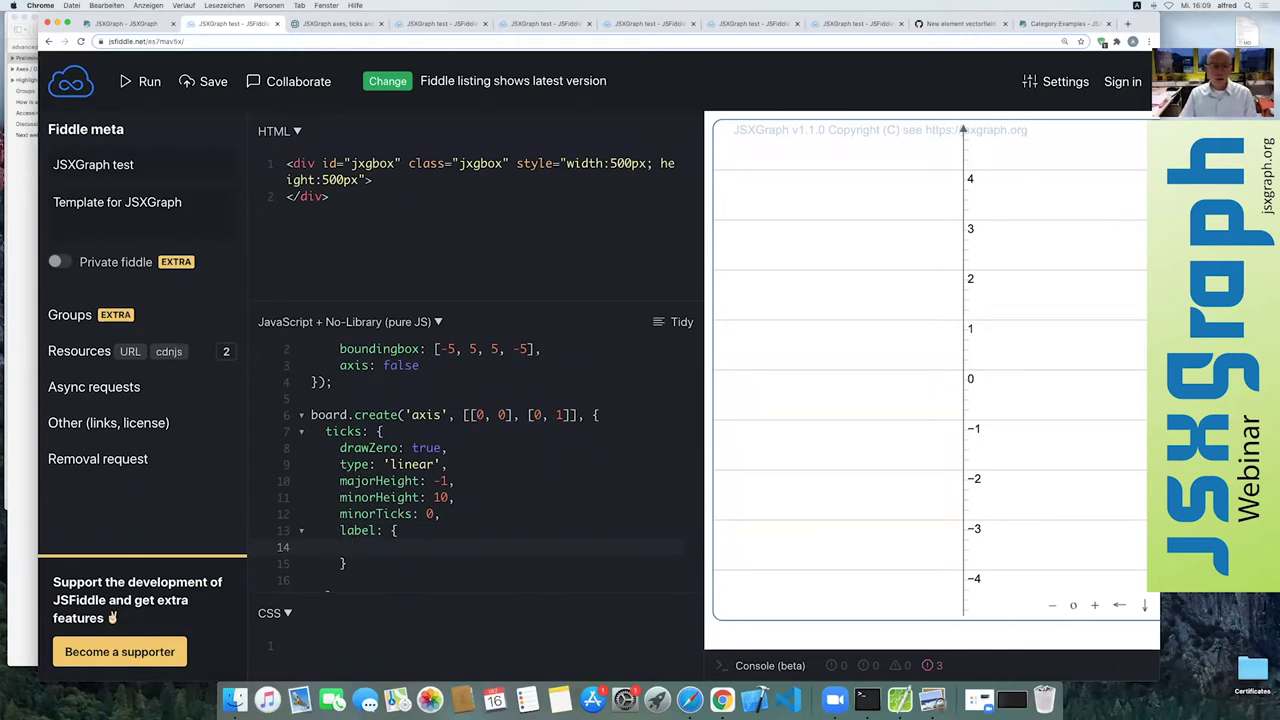
pyautogui.write('visible: ')
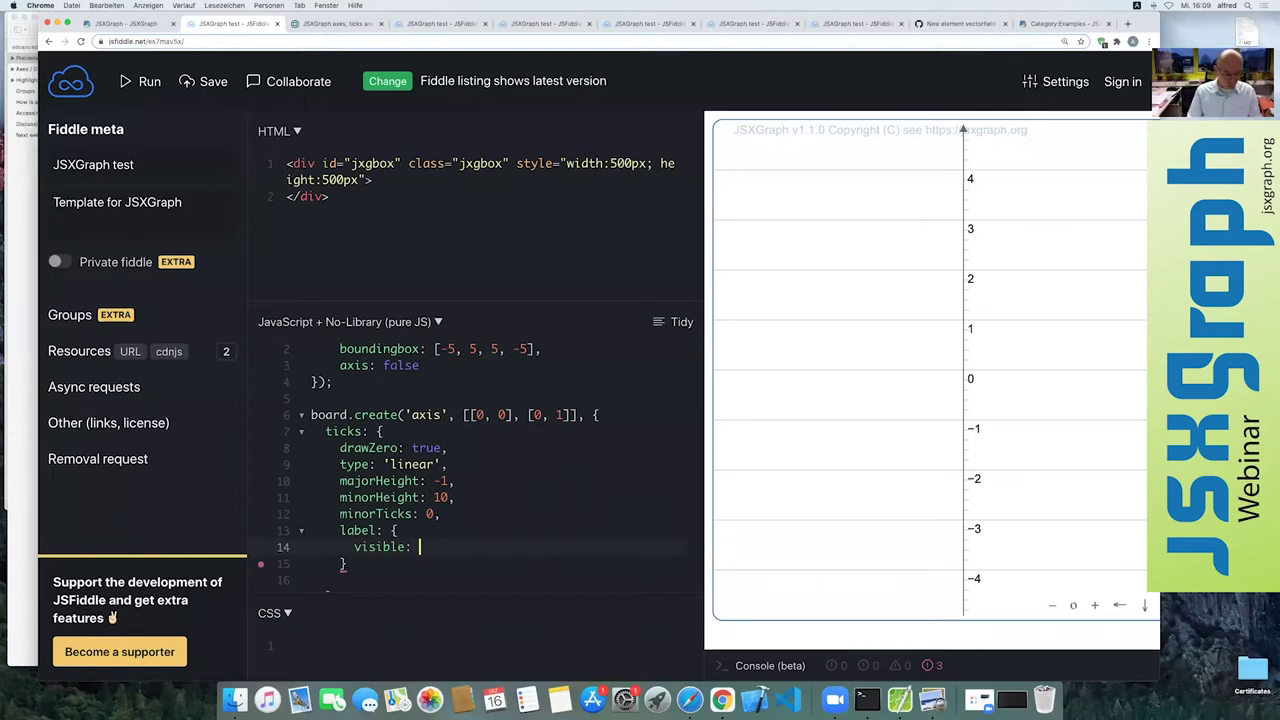
pyautogui.write('false')
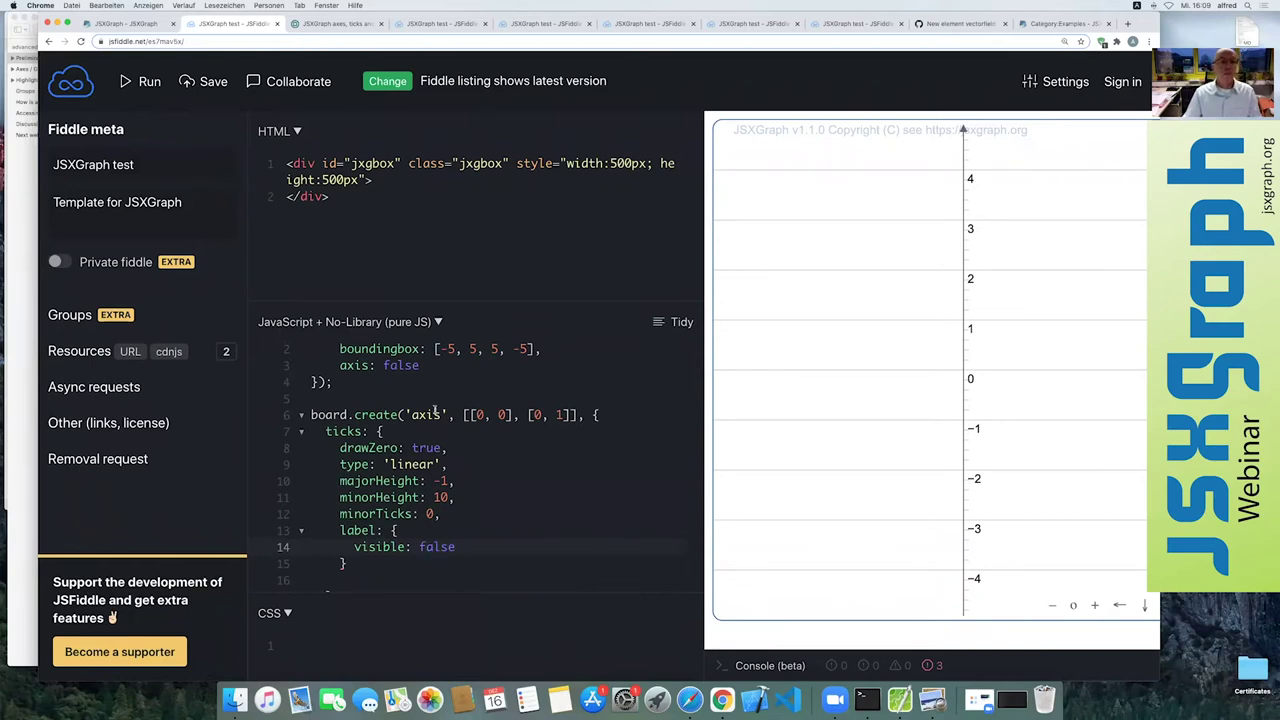
pyautogui.click(149, 82)
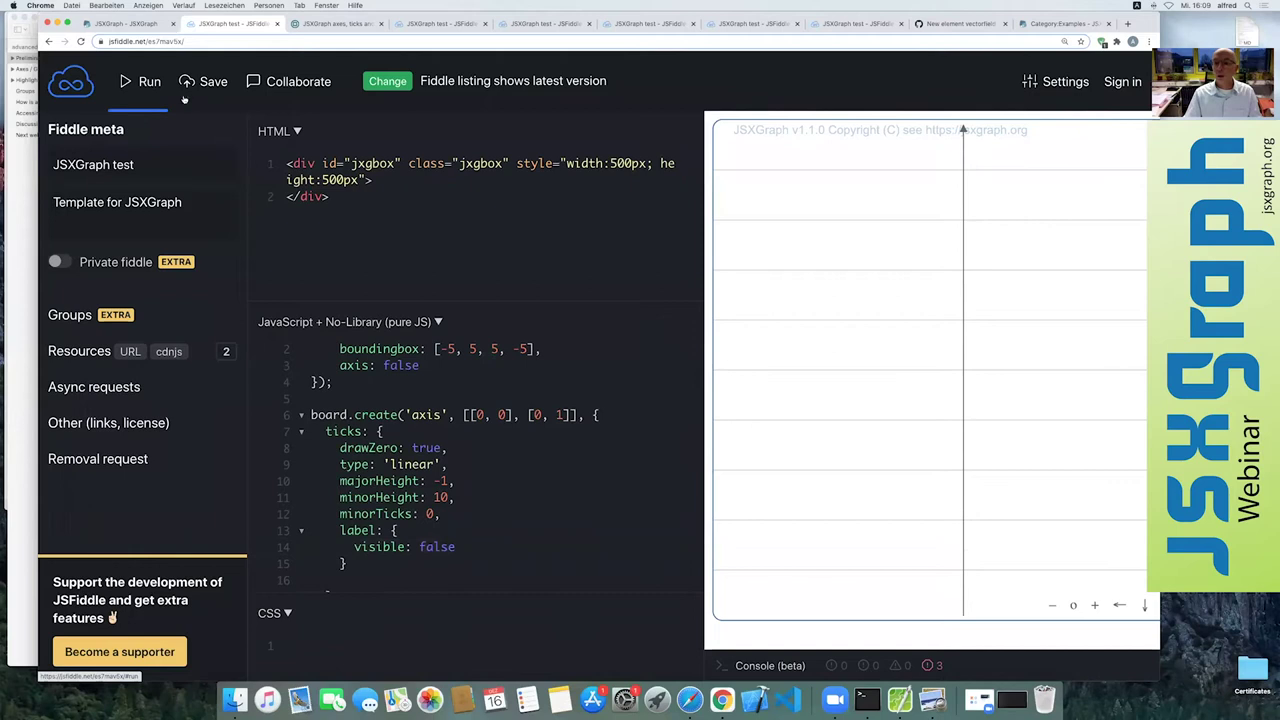
# - Change the tick label visibility from false to true
pyautogui.doubleClick(441, 547)
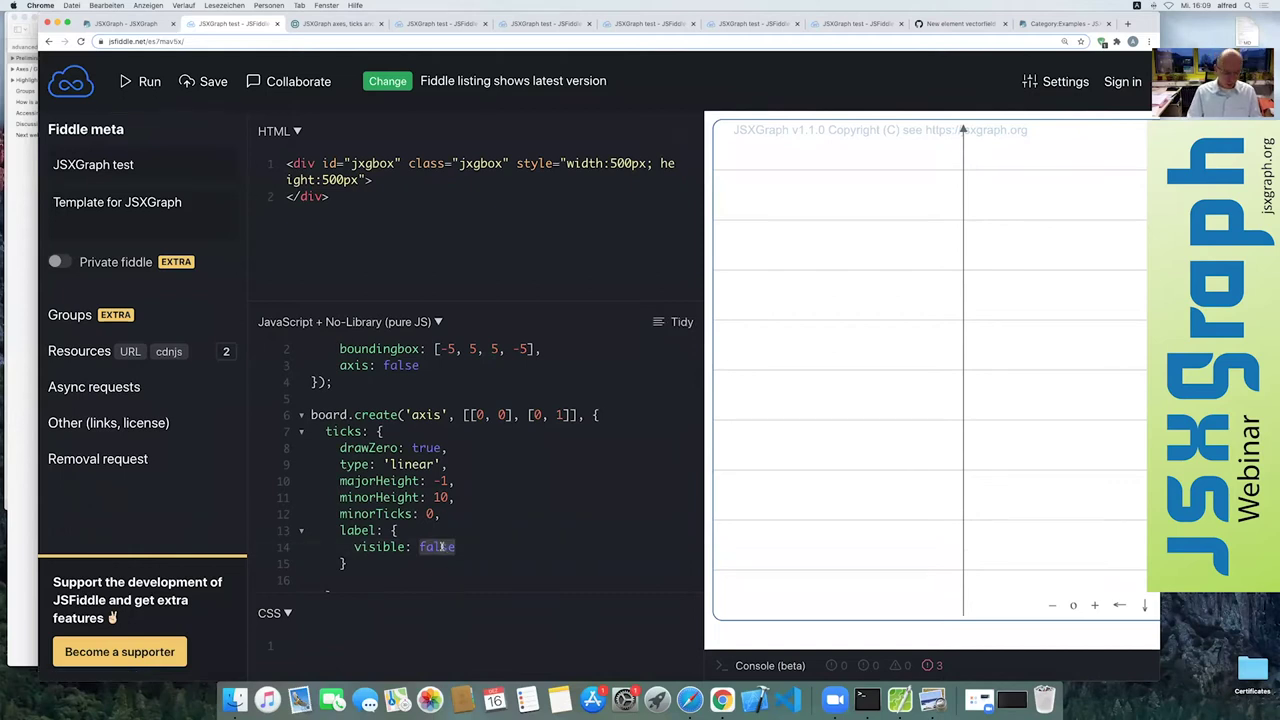
pyautogui.write('true')
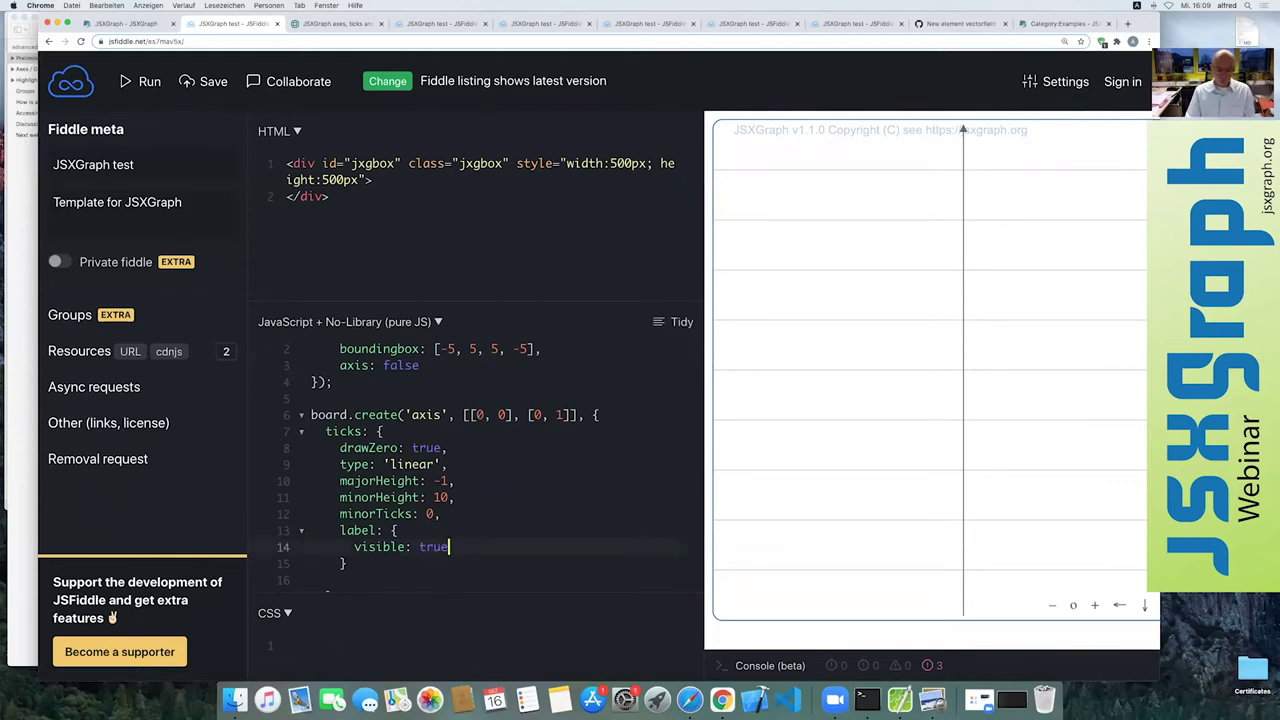
pyautogui.write(',')
pyautogui.press('Return')
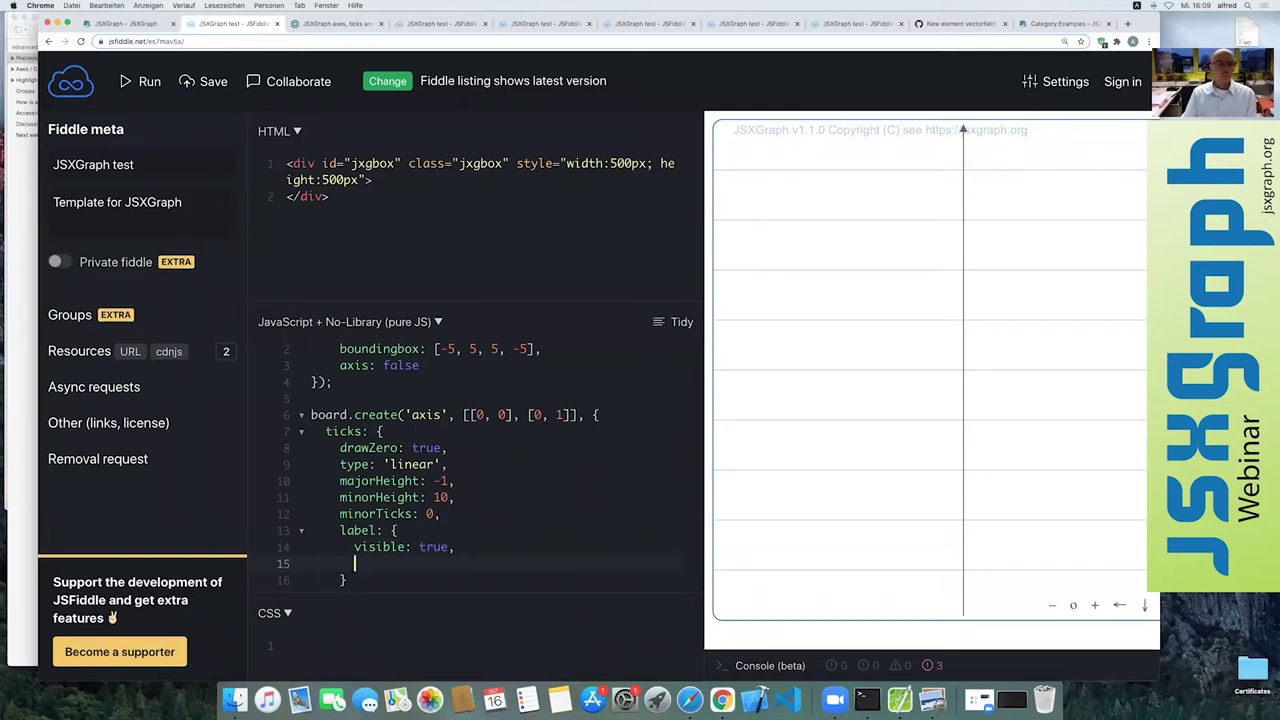
# - Add anchorX: 'right' to the tick label options and rerun the fiddle
pyautogui.click(140, 81)
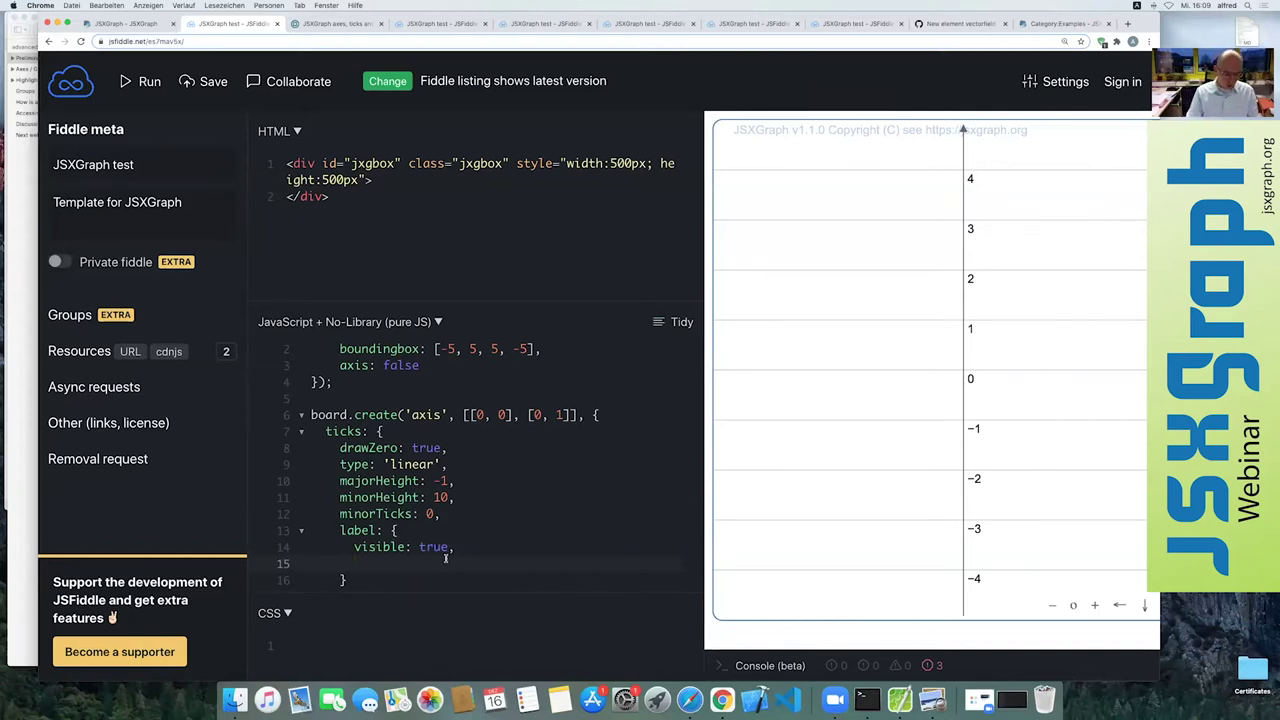
pyautogui.write('anchorX:')
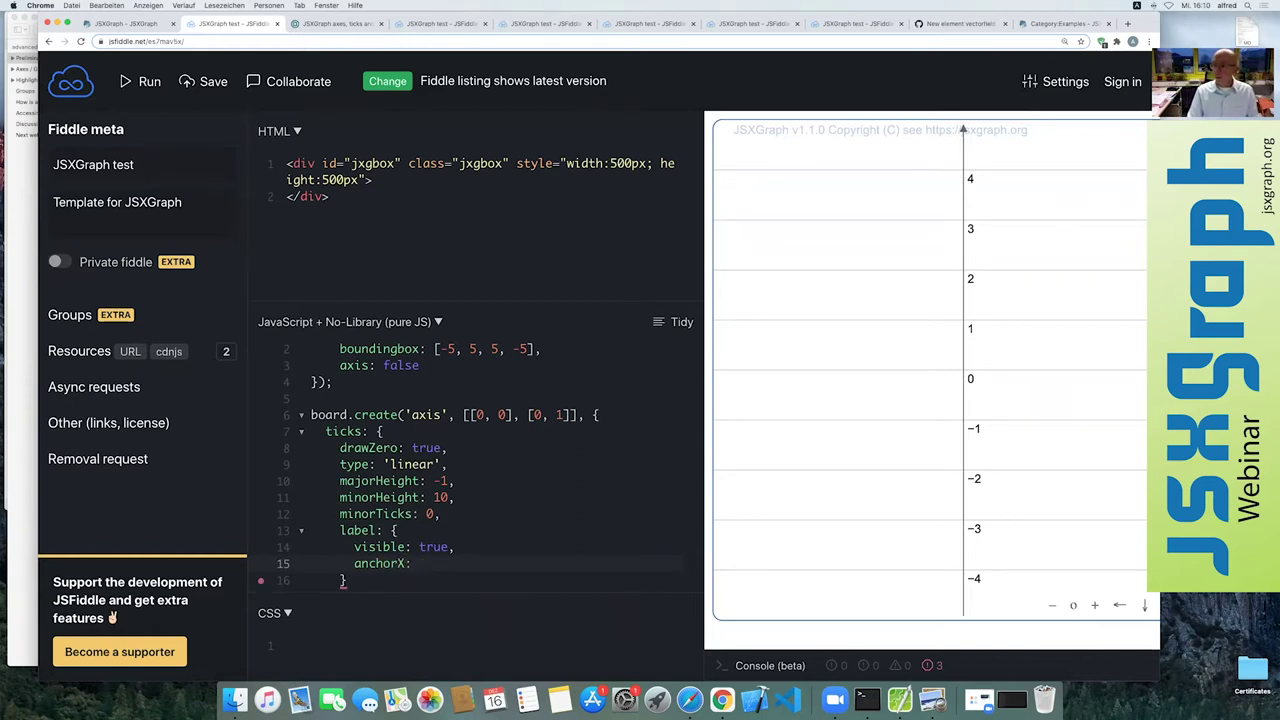
pyautogui.write(" 'right")
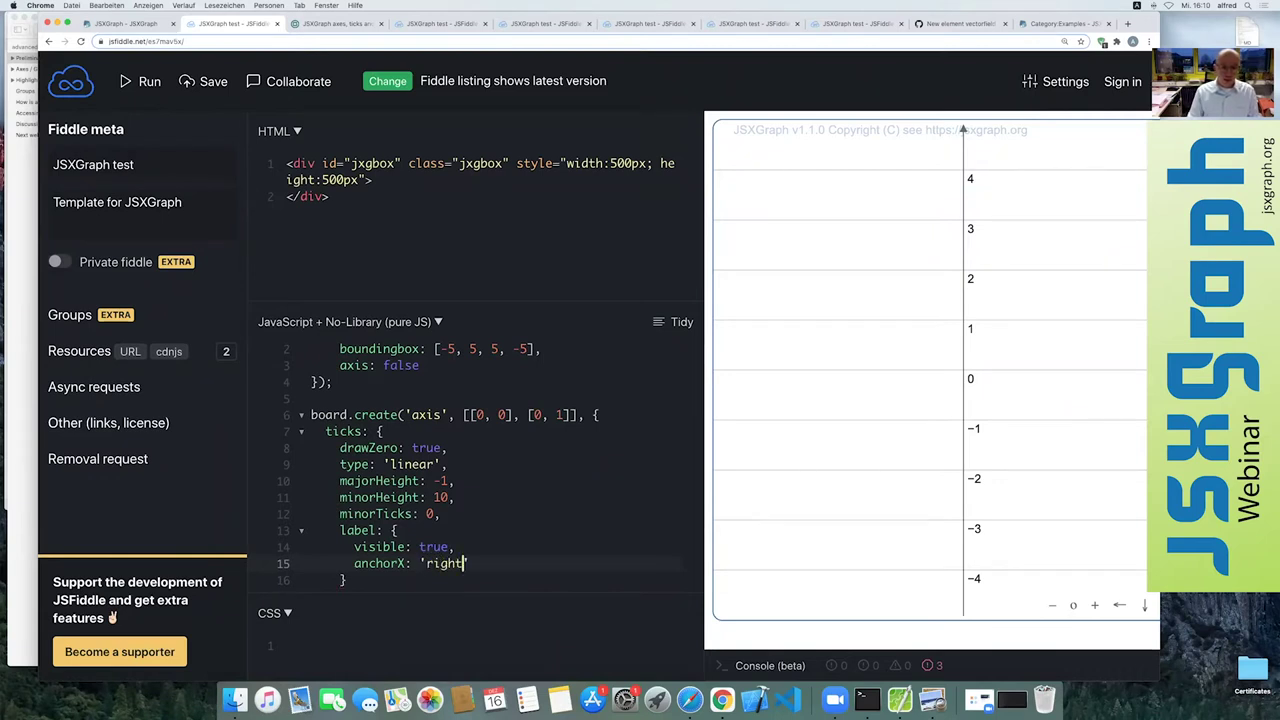
pyautogui.write("'")
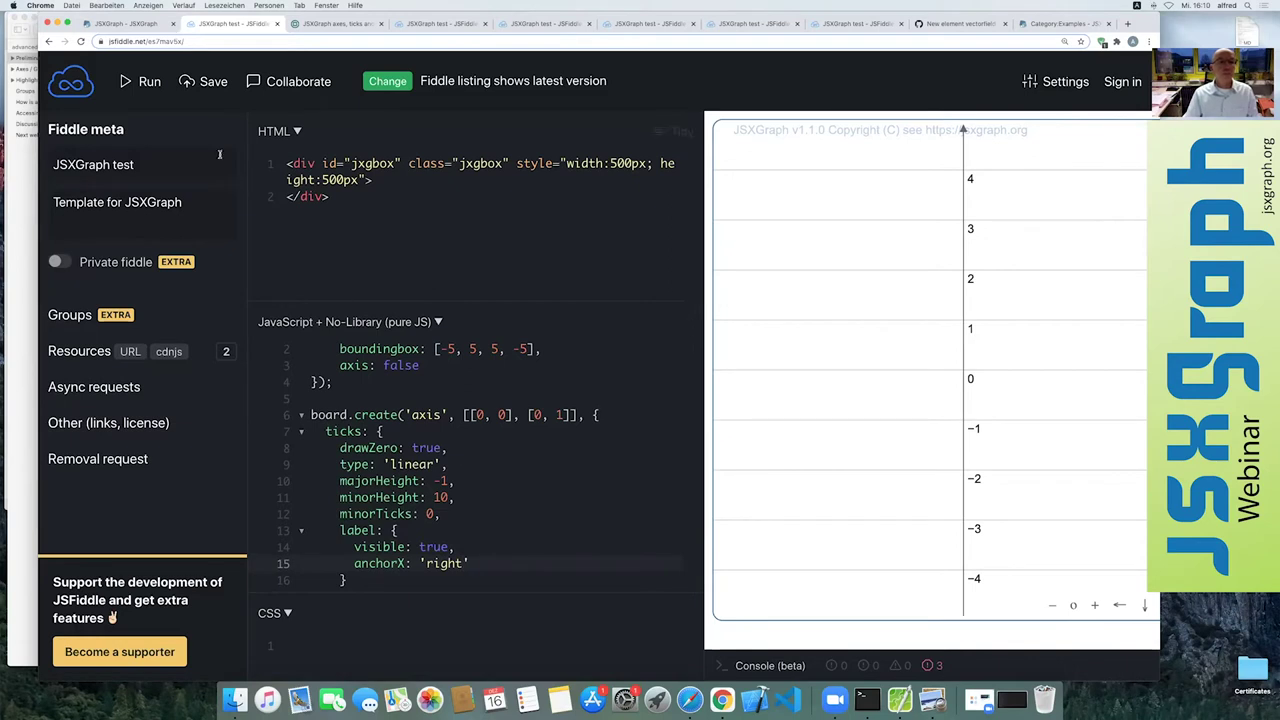
pyautogui.click(148, 82)
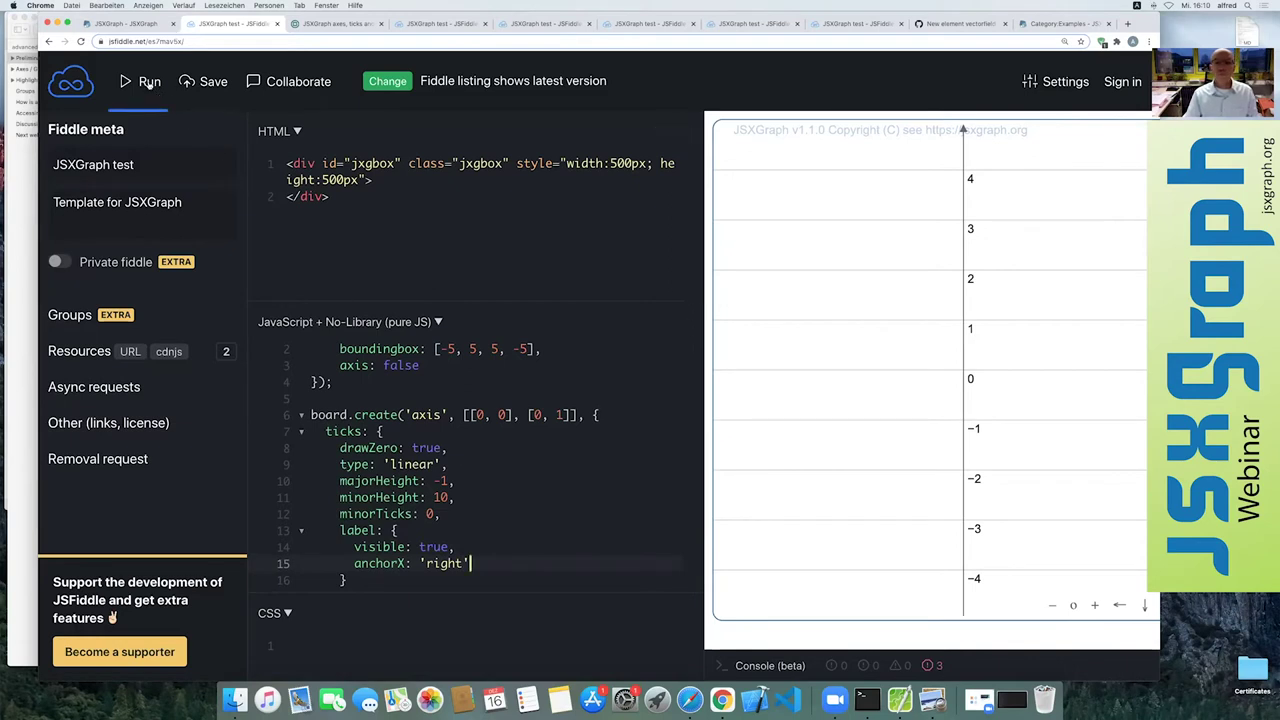
# - Add anchorY: 'middle' on a new line after anchorX and rerun the board
pyautogui.click(482, 565)
pyautogui.write(',')
pyautogui.press('Return')
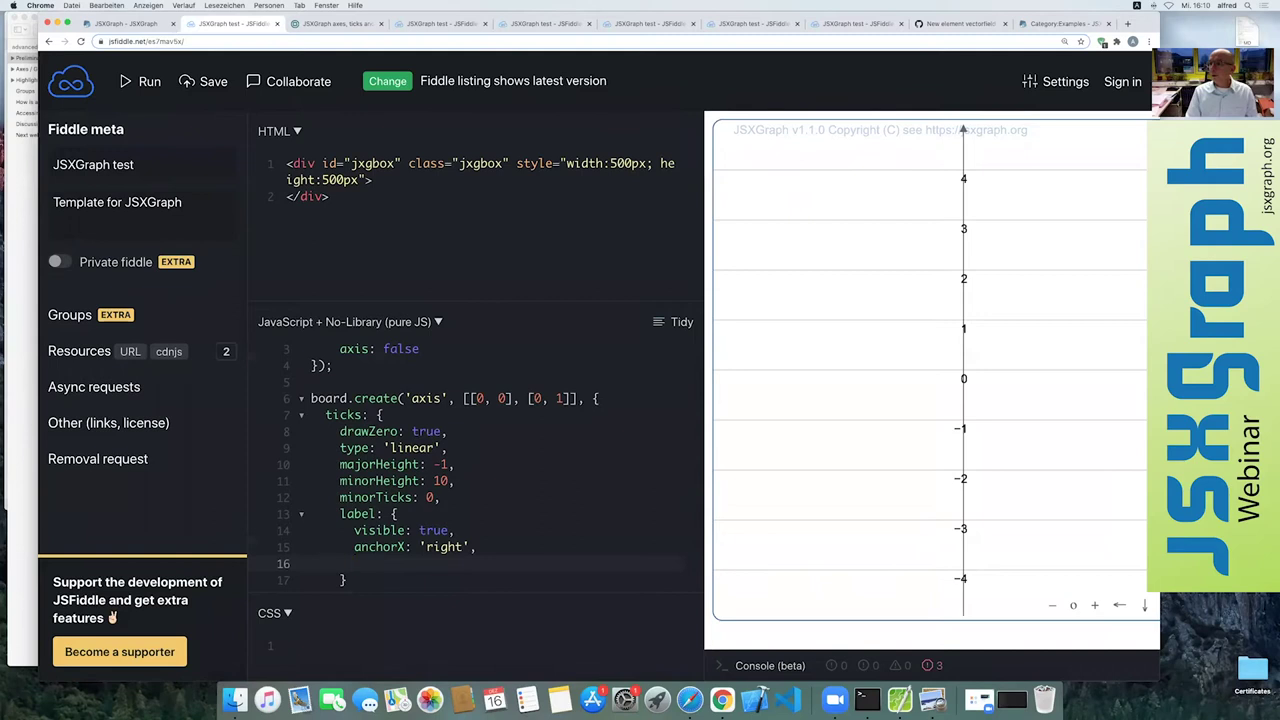
pyautogui.write('anchorY')
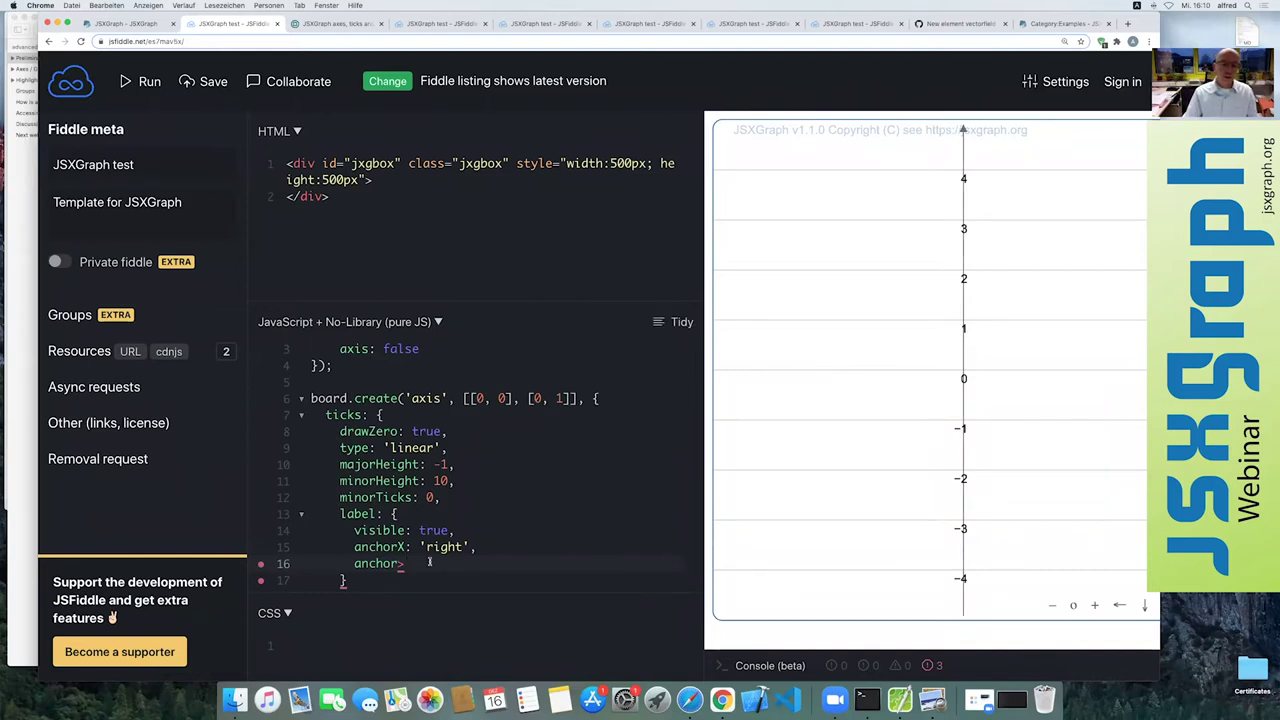
pyautogui.press('BackSpace')
pyautogui.write("Y: 'middle")
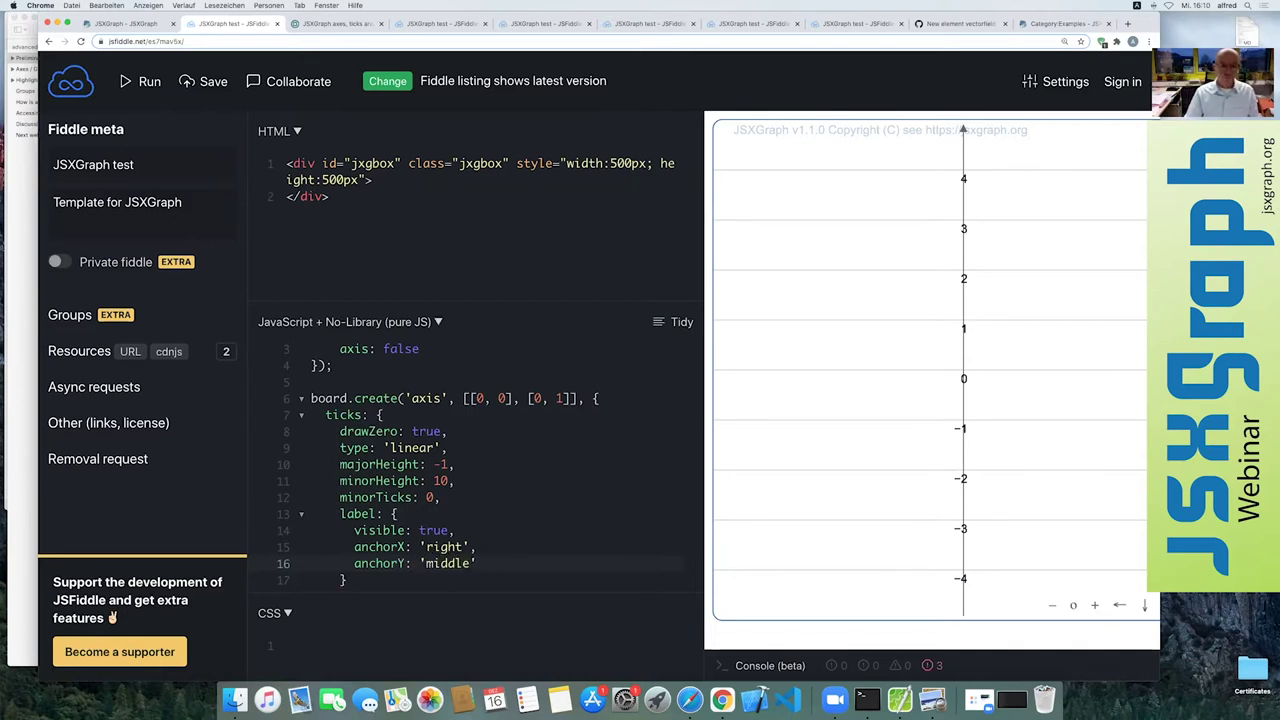
pyautogui.click(150, 88)
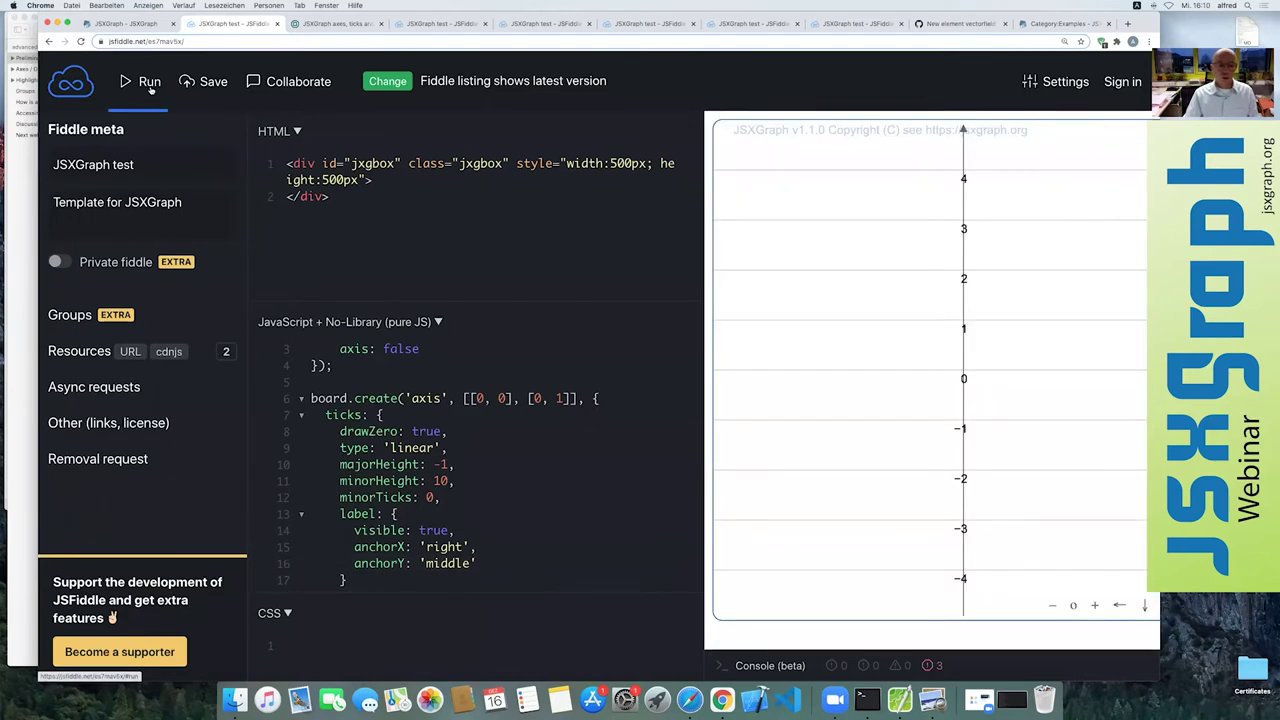
pyautogui.click(499, 563)
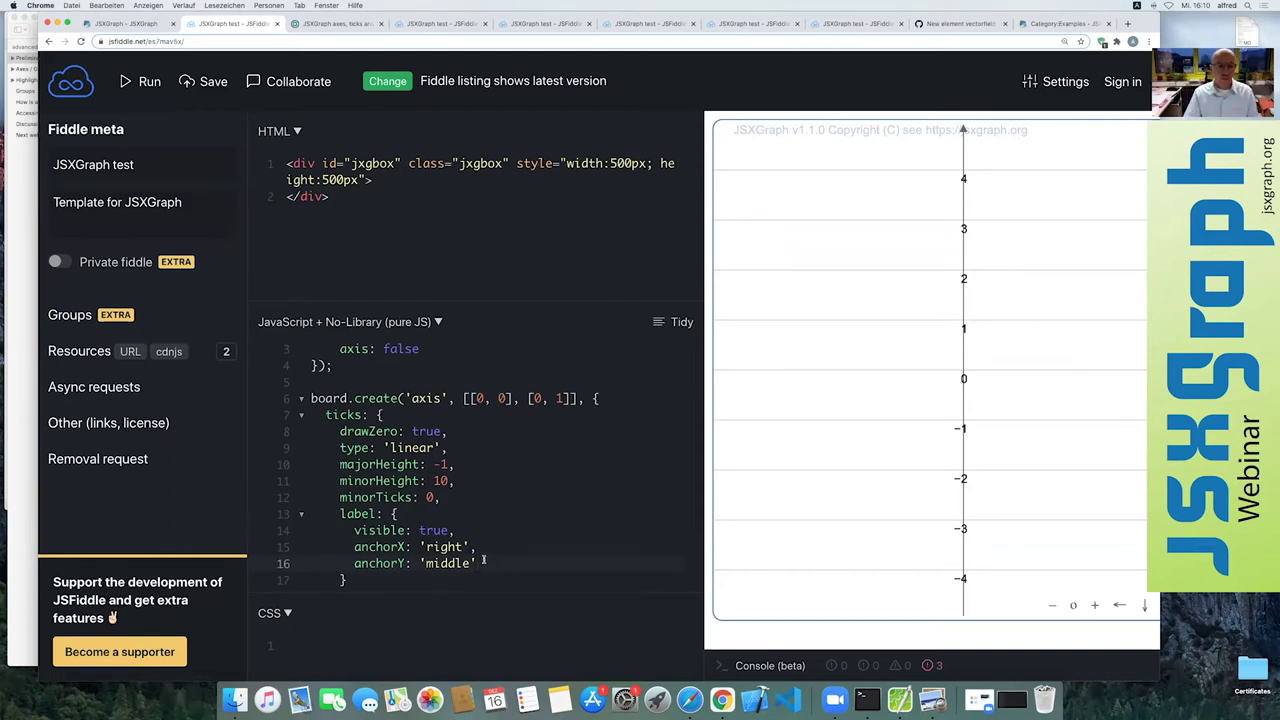
pyautogui.scroll(-3, 484, 562)
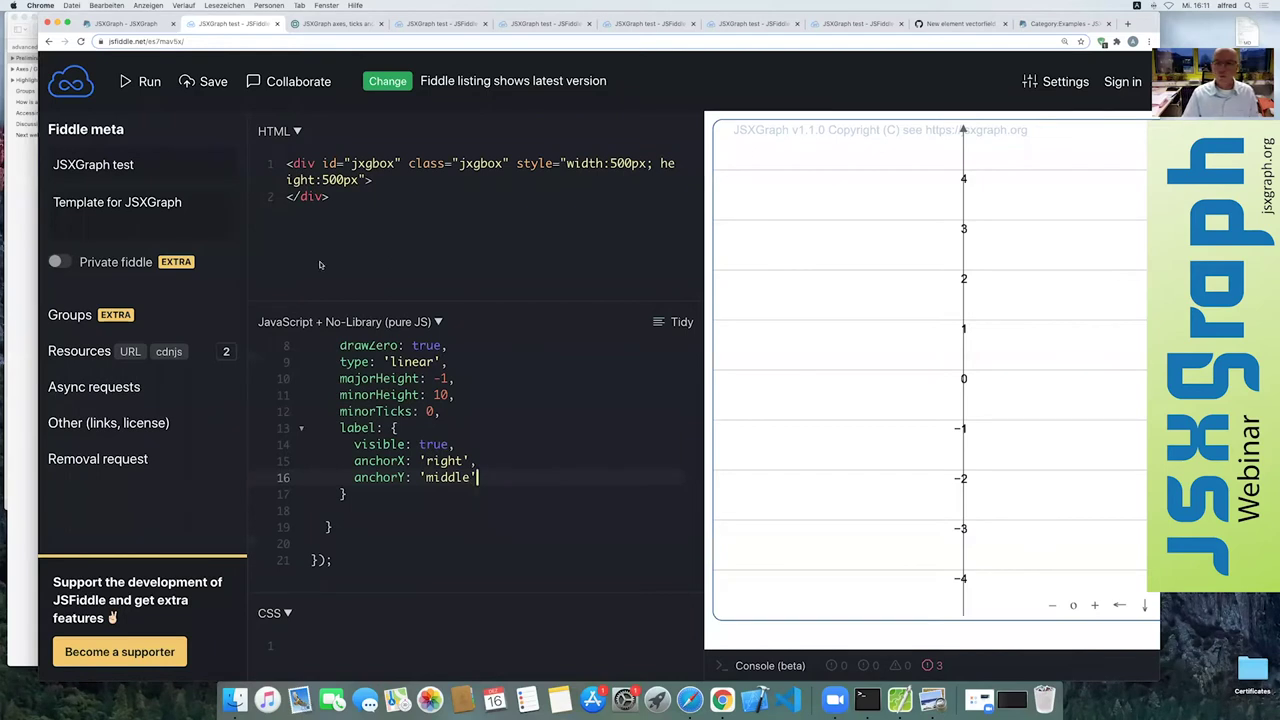
pyautogui.click(136, 84)
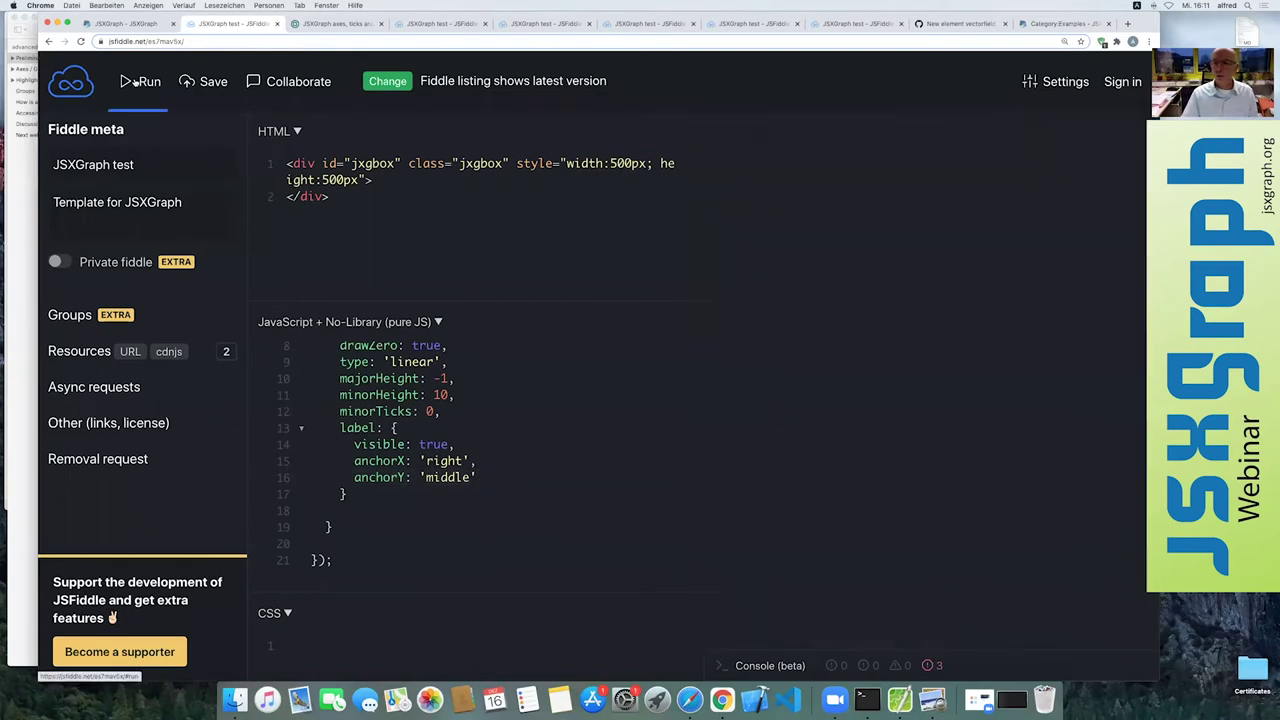
# - Add fontSize: 12 below anchorY: 'middle' and rerun the graph
pyautogui.click(482, 481)
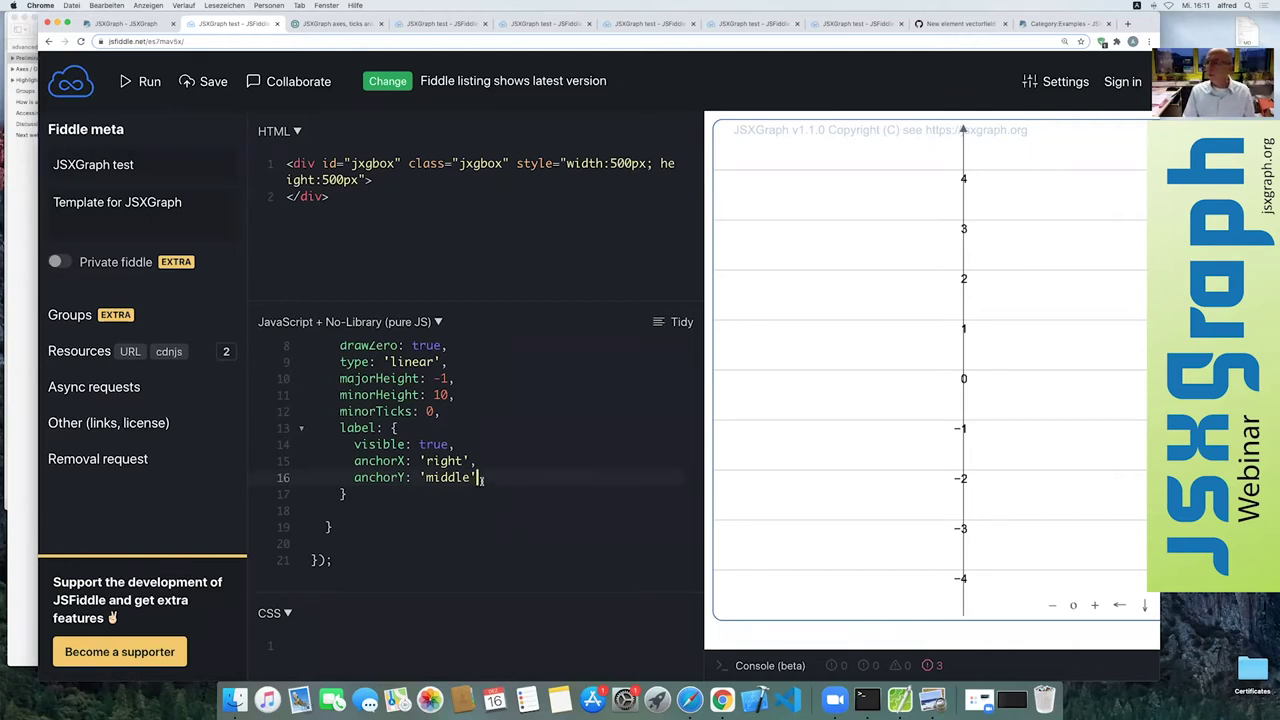
pyautogui.press('Return')
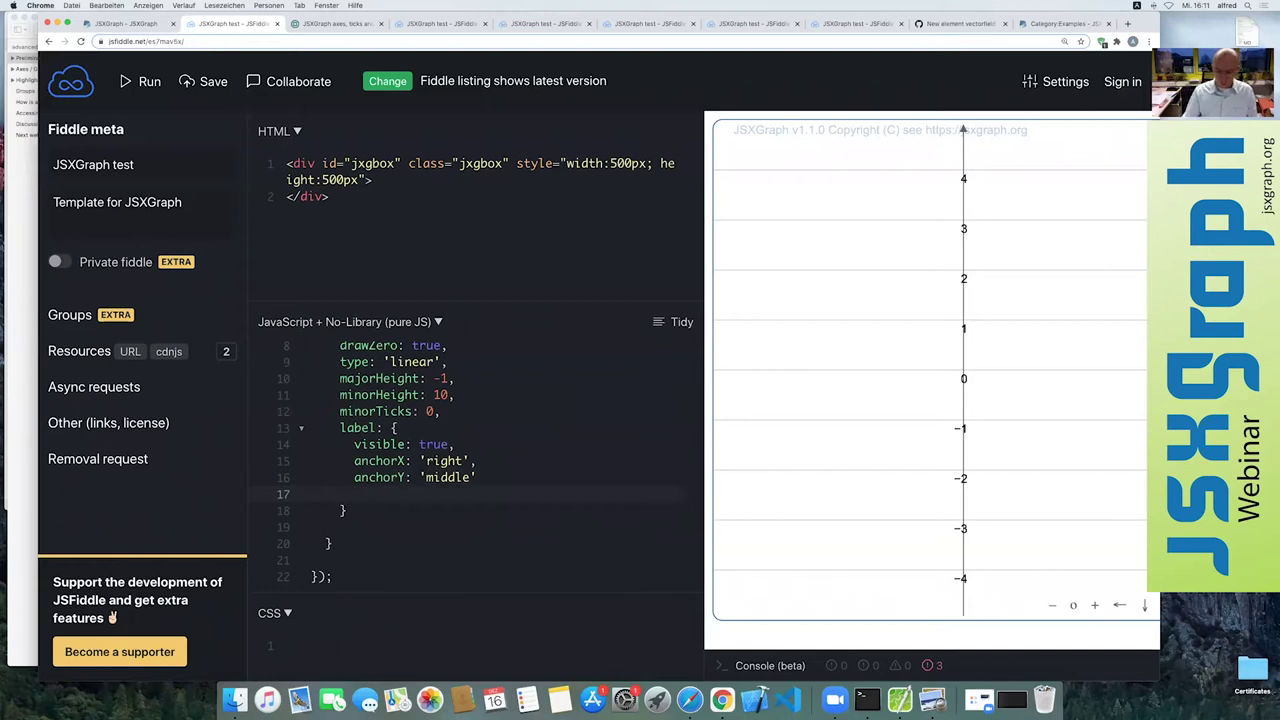
pyautogui.write('font')
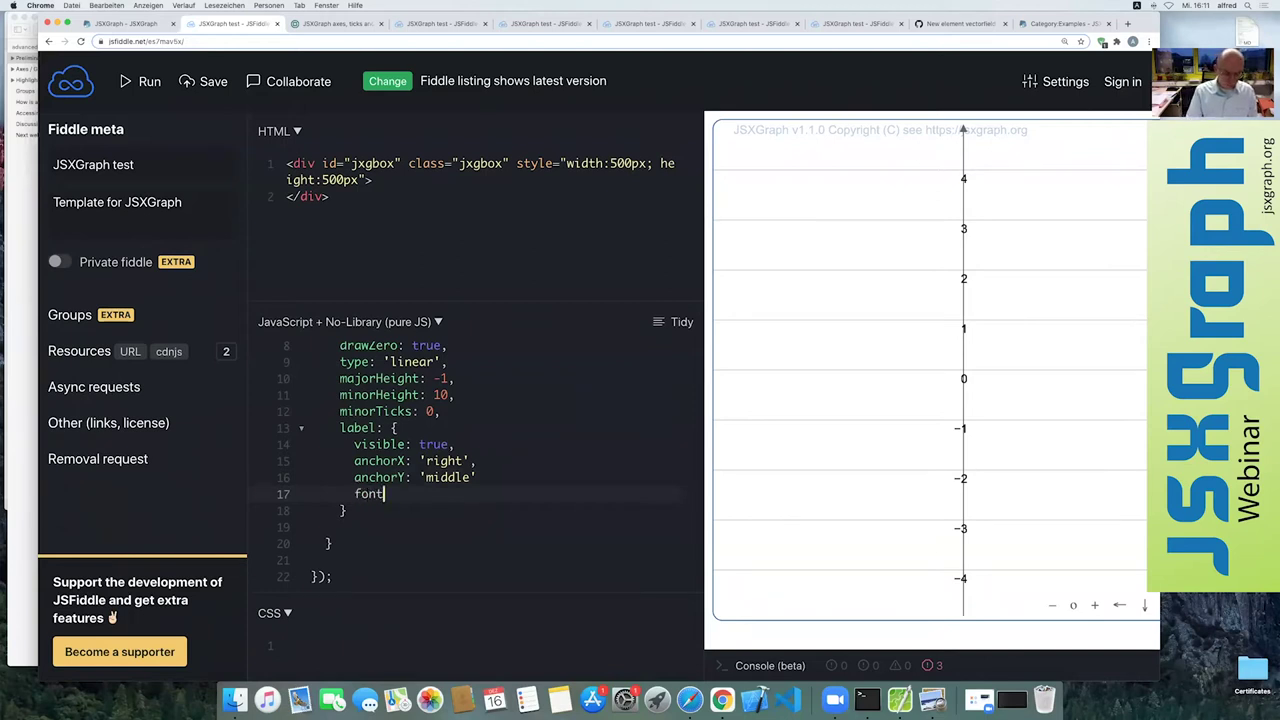
pyautogui.write('Sie:')
pyautogui.press('Left')
pyautogui.press('Left')
pyautogui.press('Left')
pyautogui.write('ze: ')
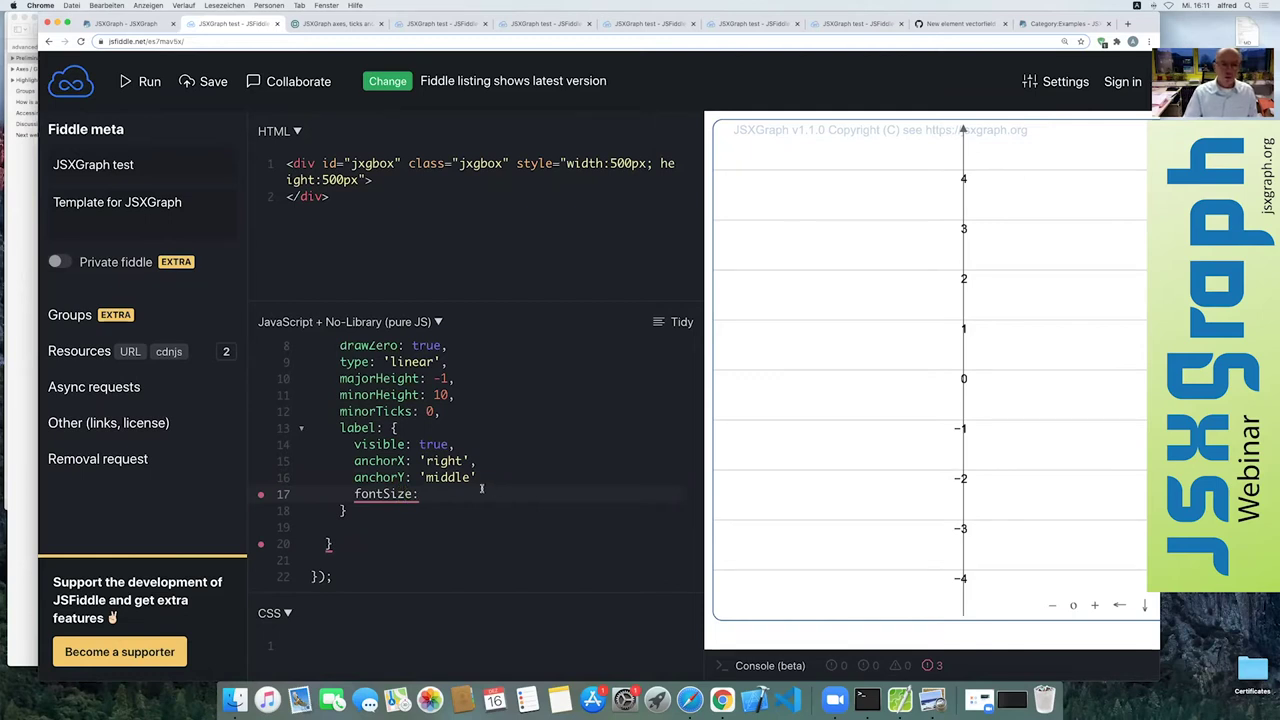
pyautogui.write('12')
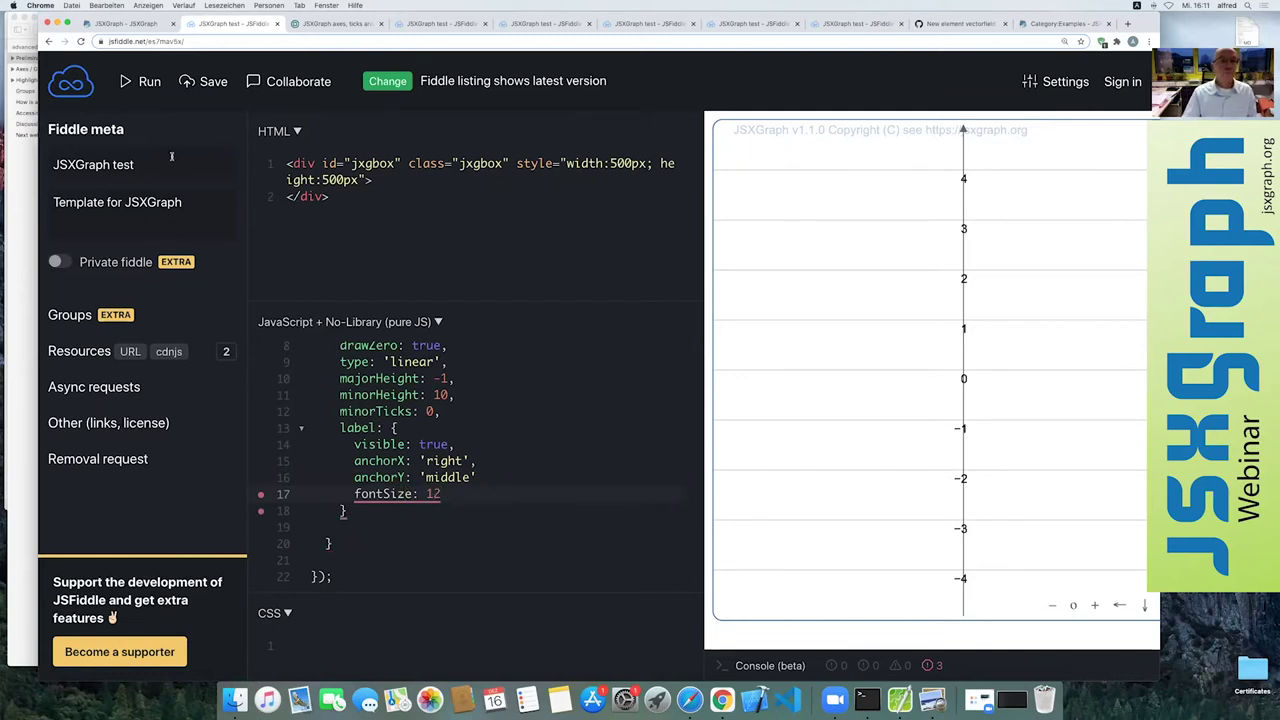
pyautogui.click(143, 87)
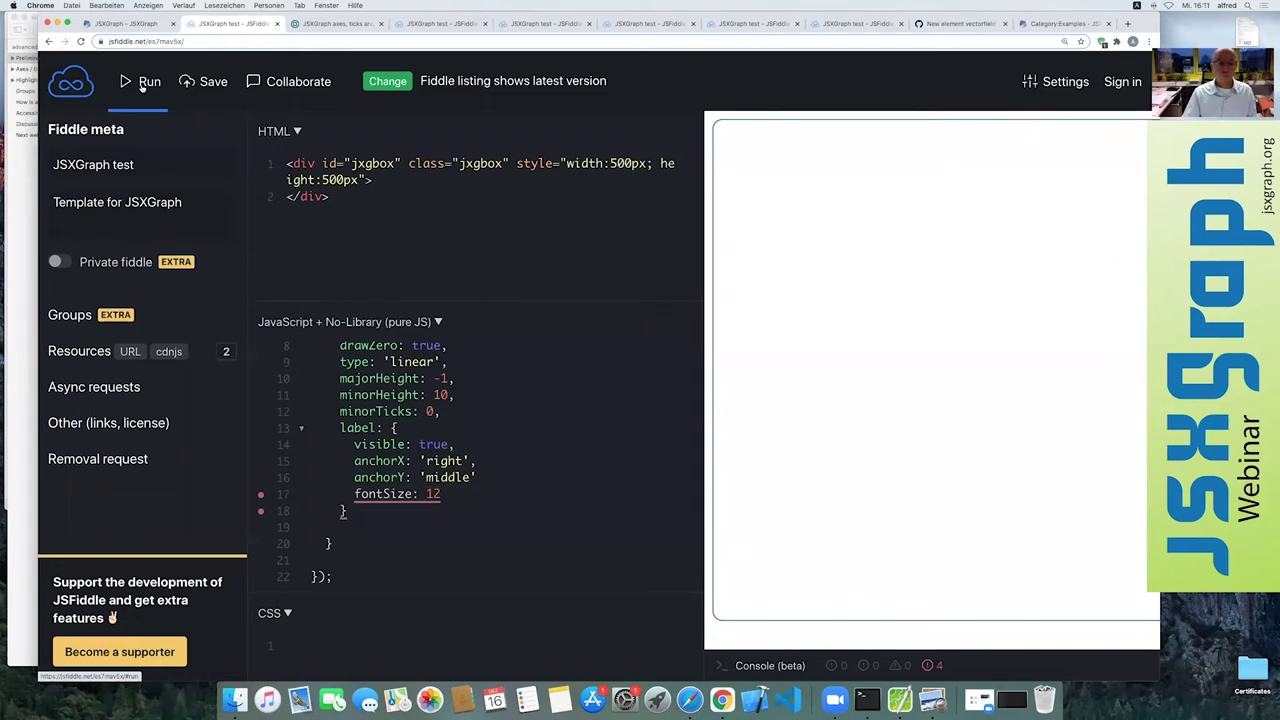
# - Add the missing comma after 'middle', rerun, and place the caret after fontSize: 12
pyautogui.click(482, 477)
pyautogui.write(',')
pyautogui.click(149, 92)
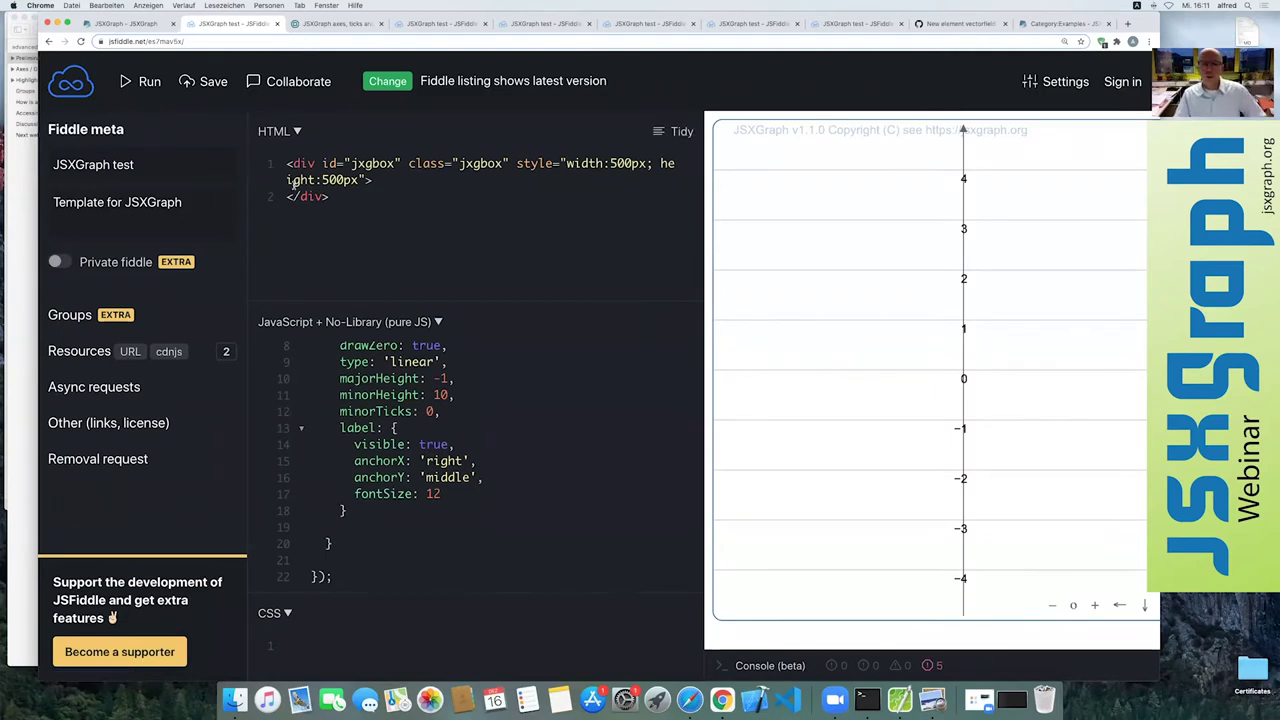
pyautogui.click(486, 478)
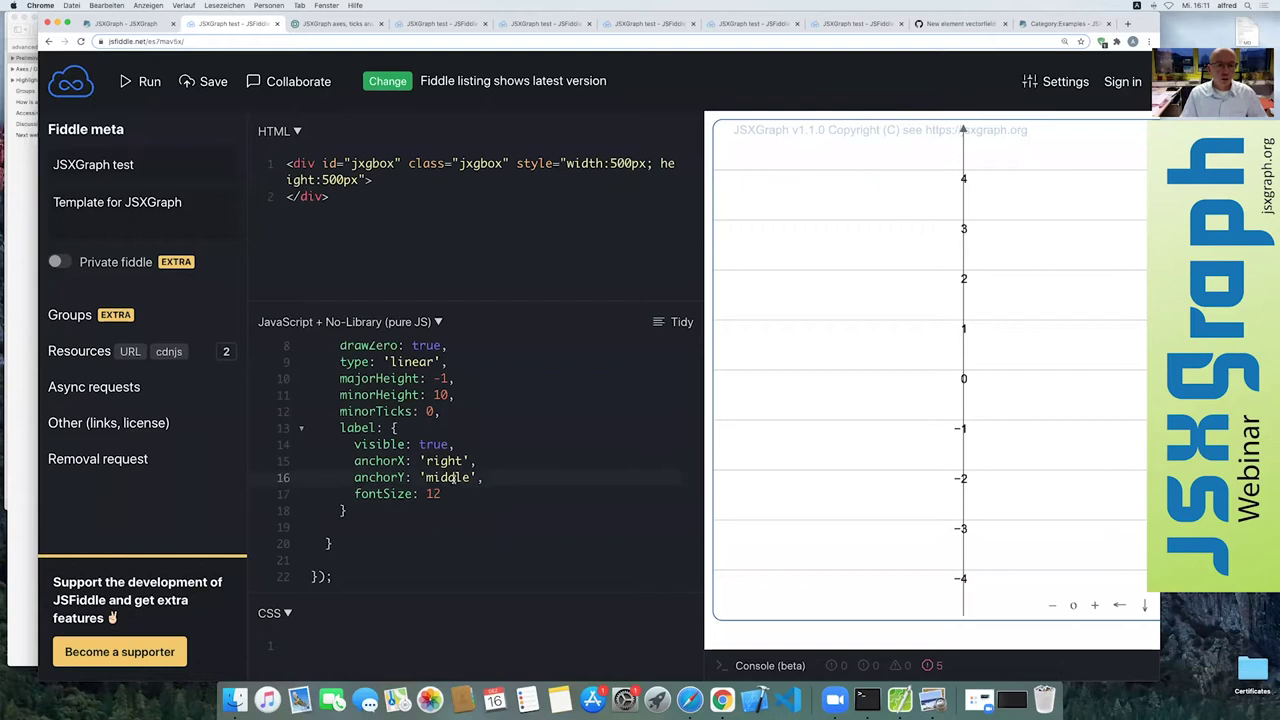
pyautogui.scroll(3, 455, 478)
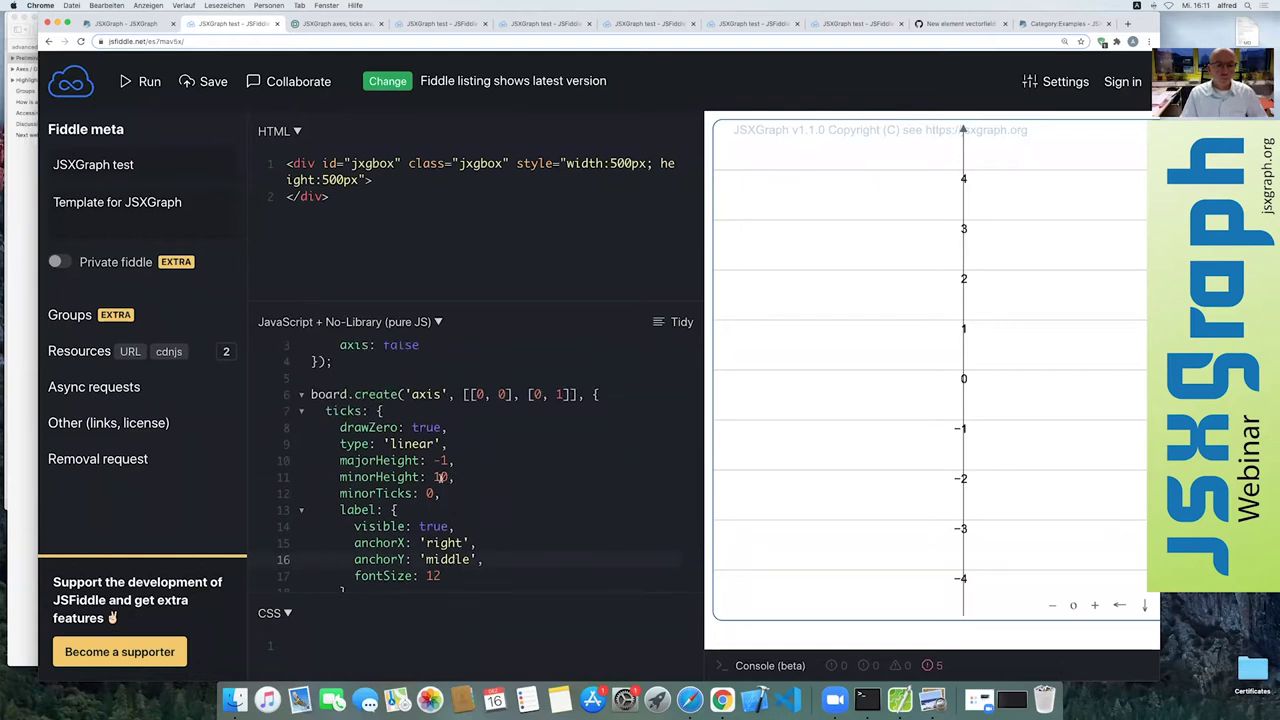
pyautogui.click(439, 477)
pyautogui.scroll(-2, 425, 480)
pyautogui.scroll(-1, 405, 482)
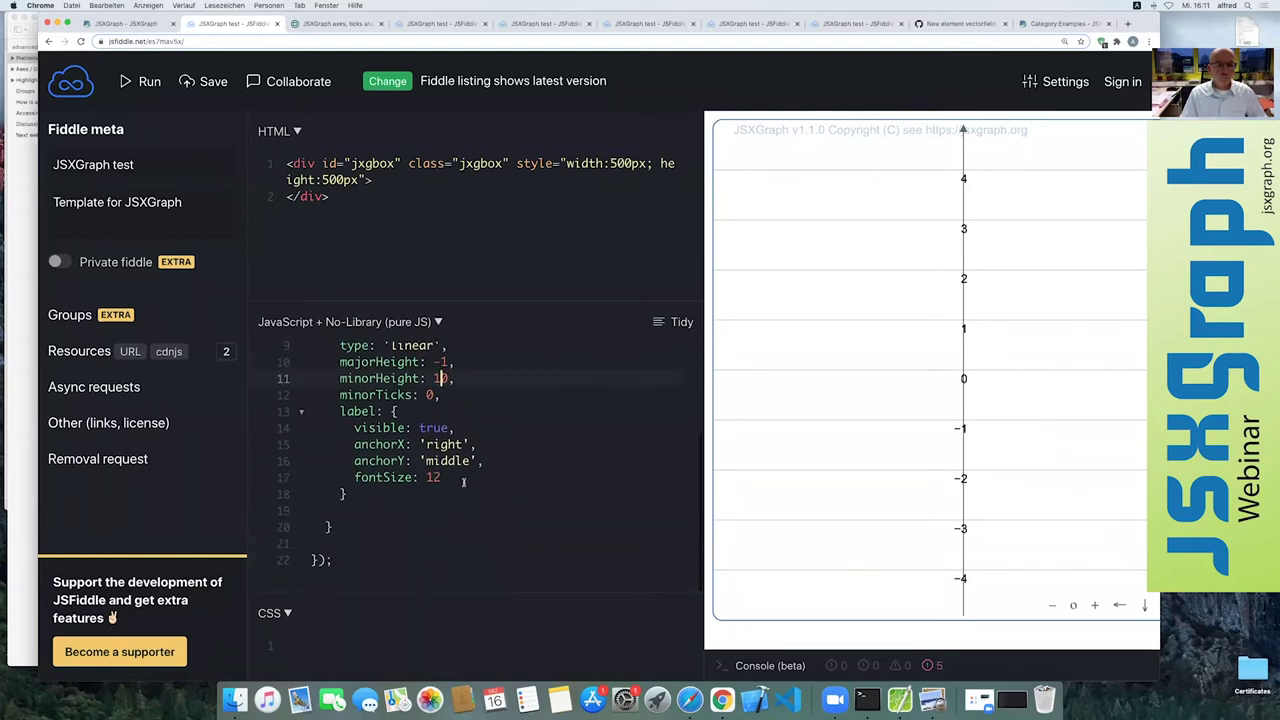
pyautogui.click(378, 495)
pyautogui.click(441, 477)
# - Add offset: [-6, 0] after fontSize: 12 in the tick labels and rerun the fiddle
pyautogui.write(',')
pyautogui.press('Return')
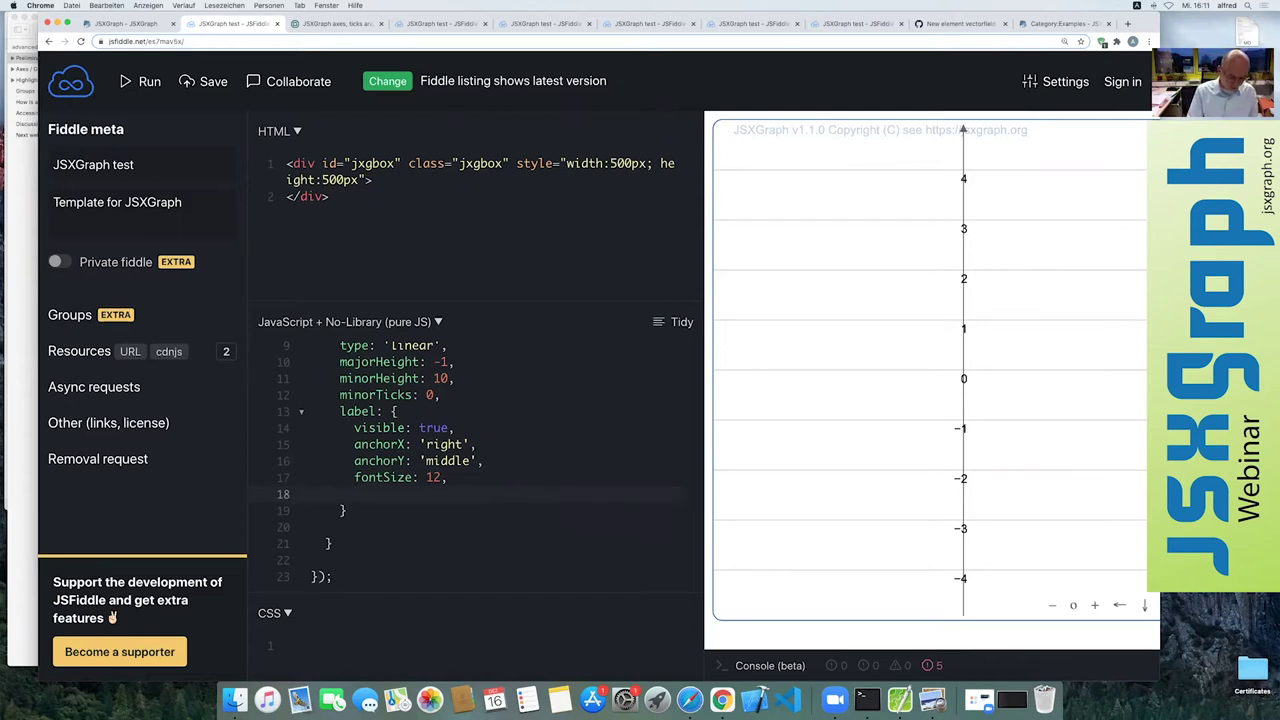
pyautogui.write('offset:')
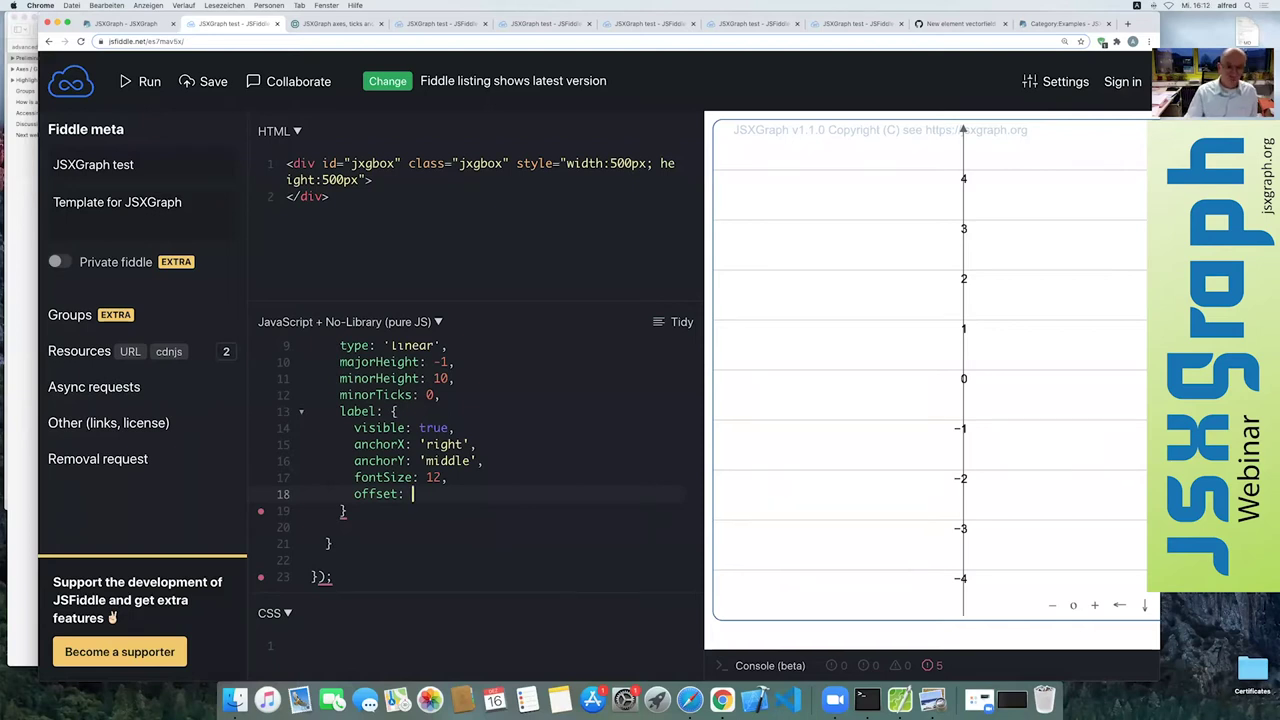
pyautogui.write('[')
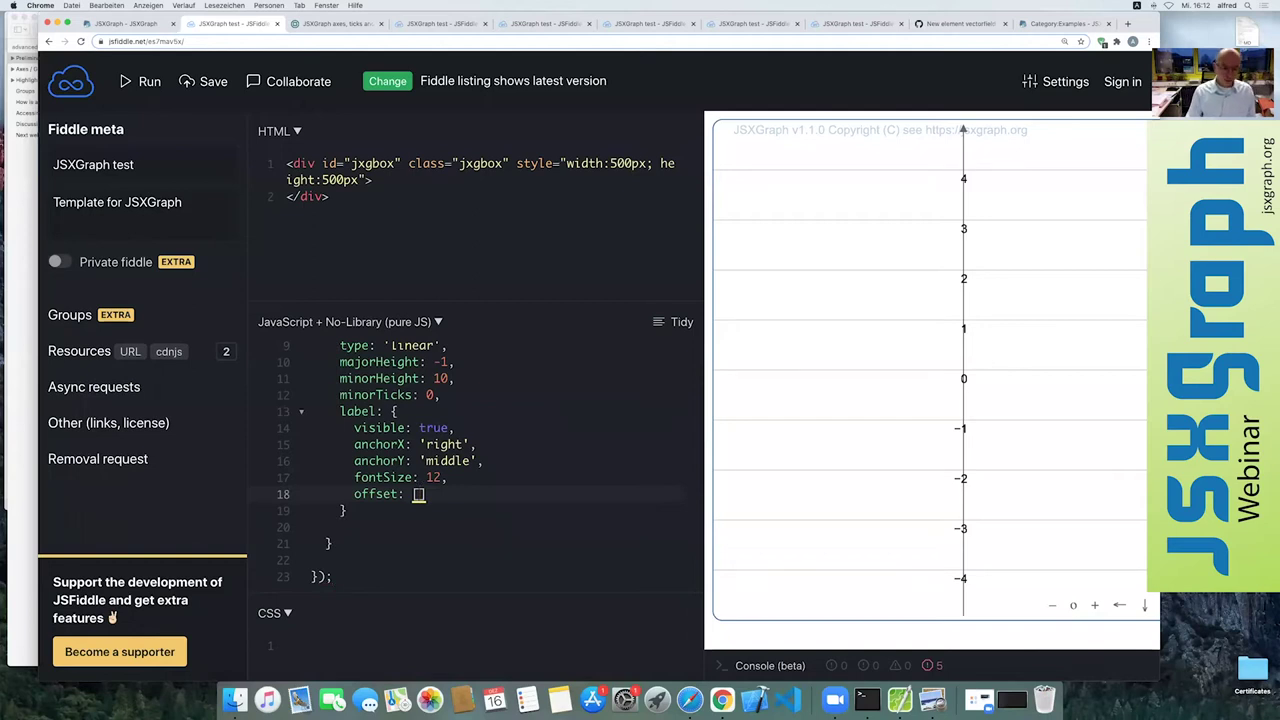
pyautogui.write('-6, 0')
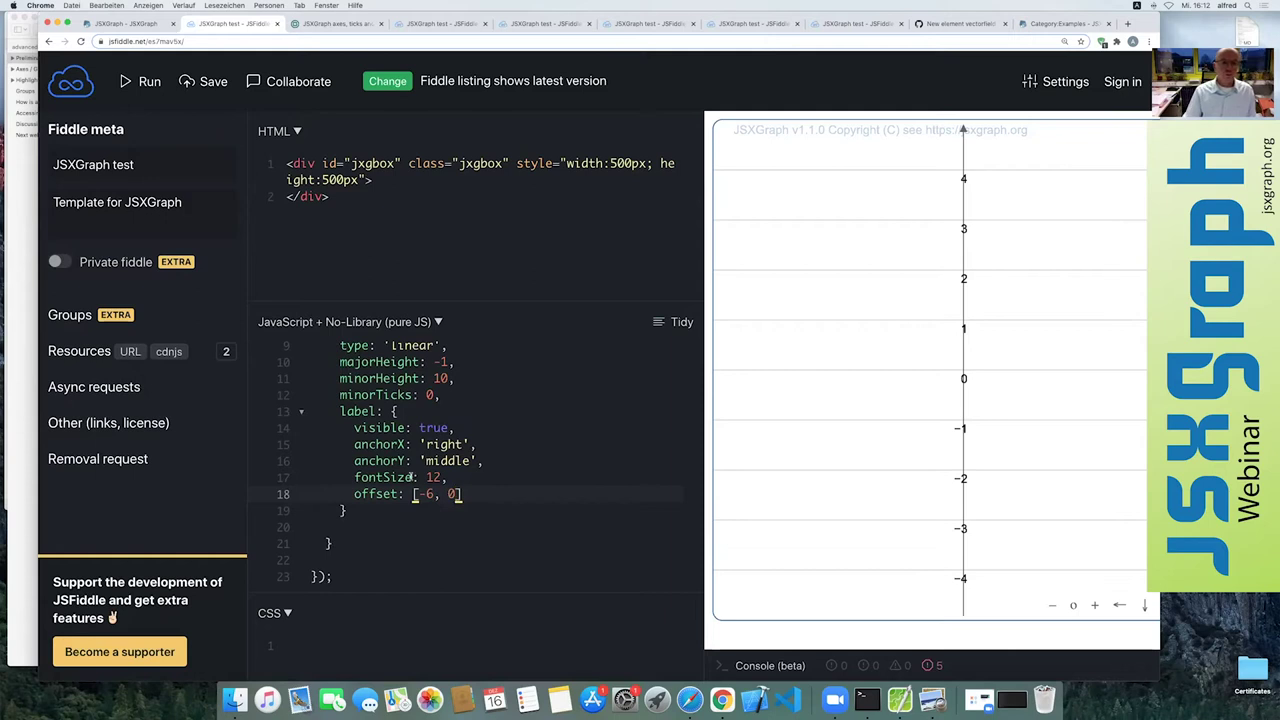
pyautogui.click(146, 83)
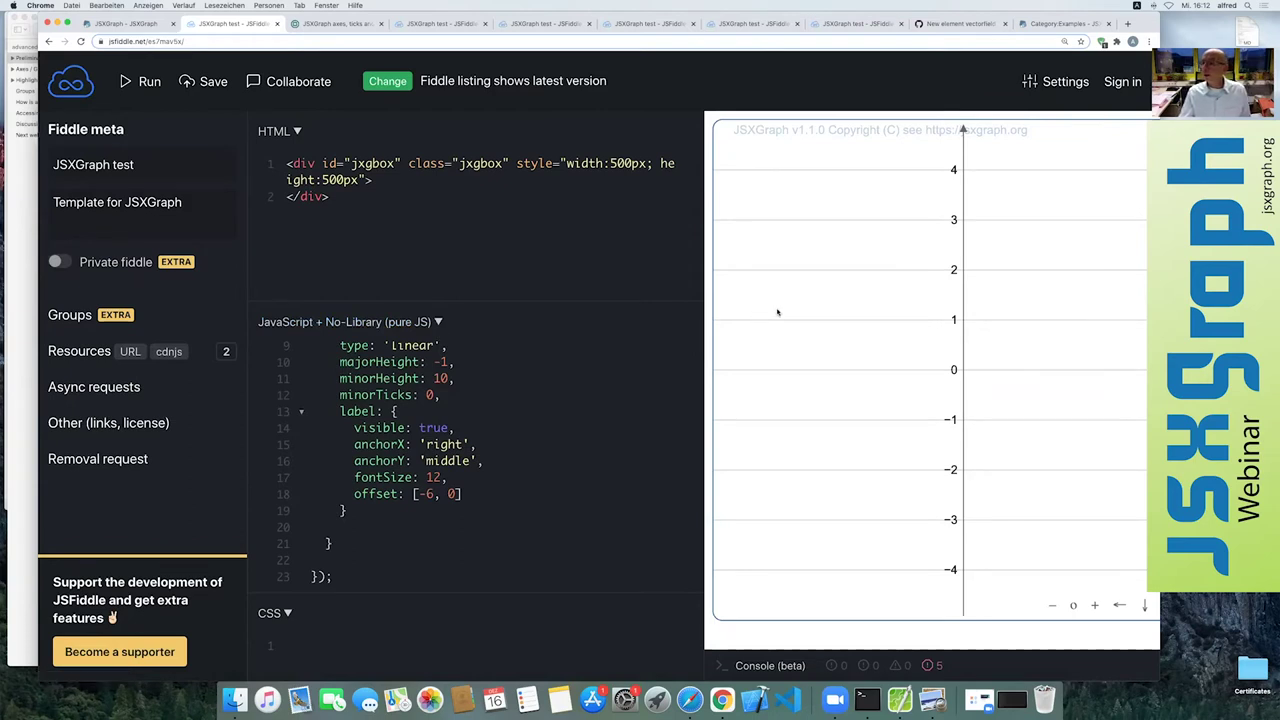
# - Add name: 'y' after the ticks label block and rerun the fiddle
pyautogui.click(373, 524)
pyautogui.press('Up')
pyautogui.write(',')
pyautogui.press('Return')
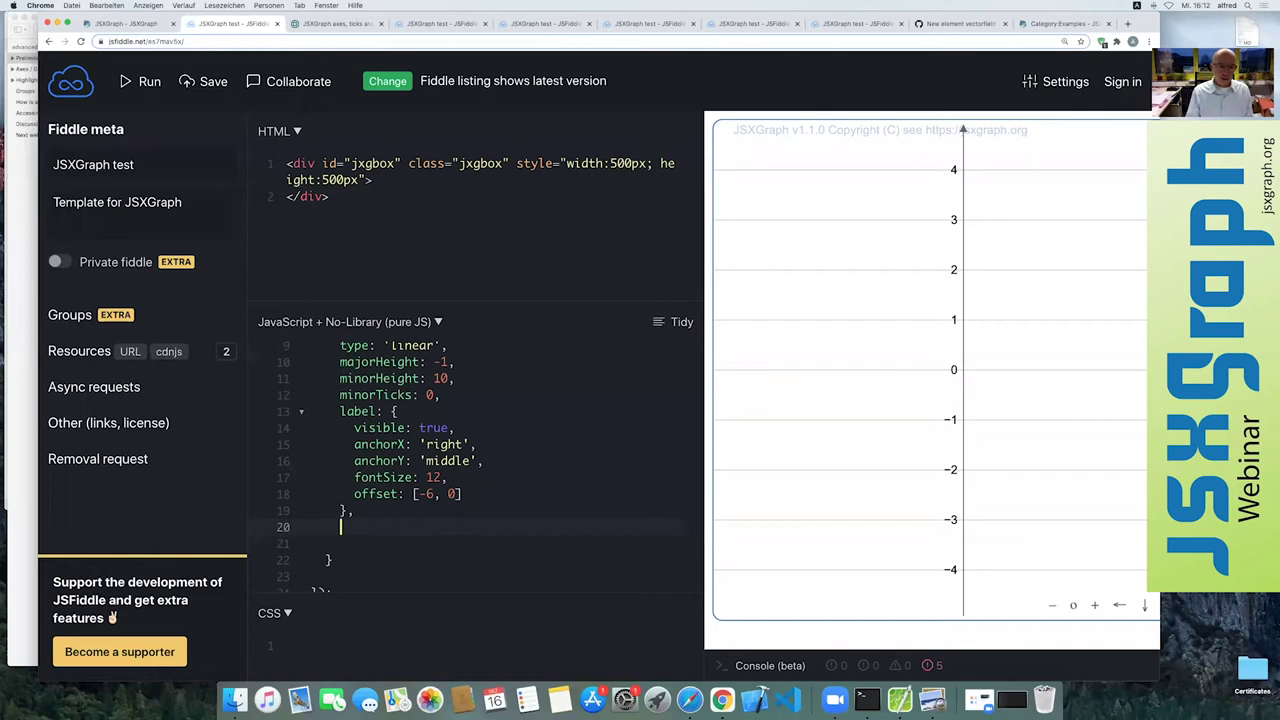
pyautogui.write('name')
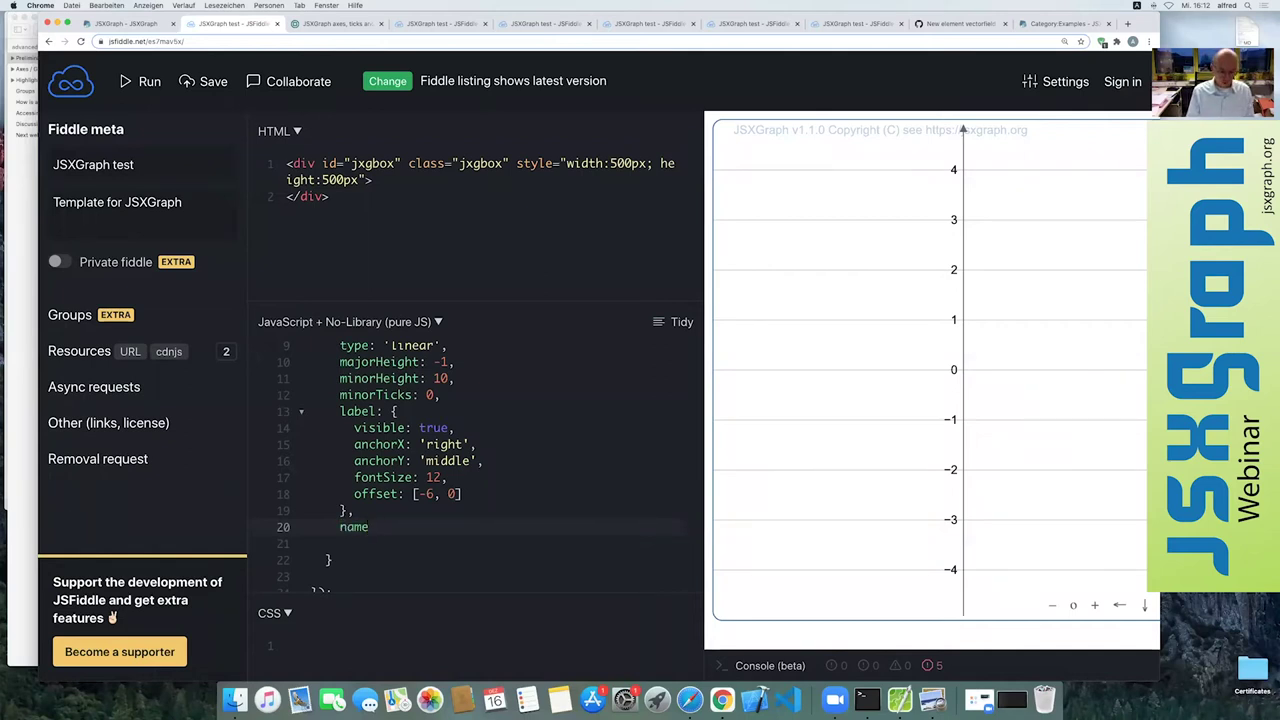
pyautogui.write(": 'y-")
pyautogui.press('BackSpace')
pyautogui.write("'")
pyautogui.click(150, 84)
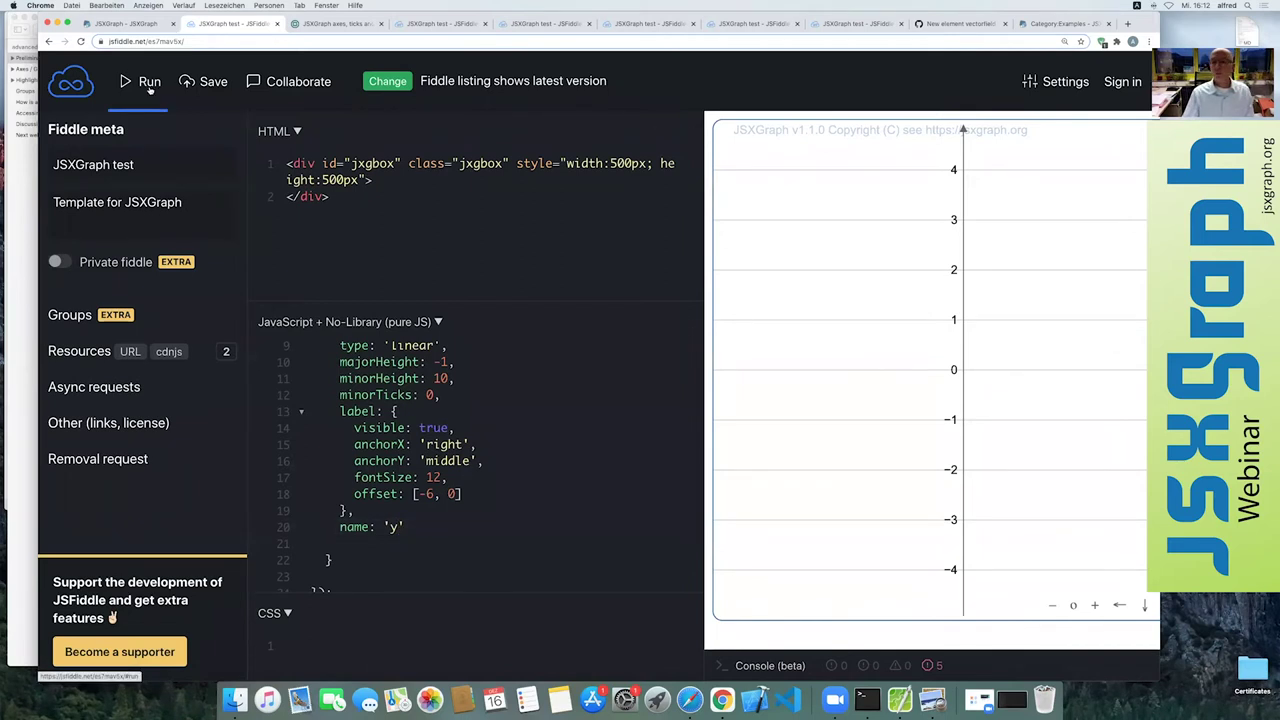
# - Add withLabel: true below the name and rerun
pyautogui.click(416, 527)
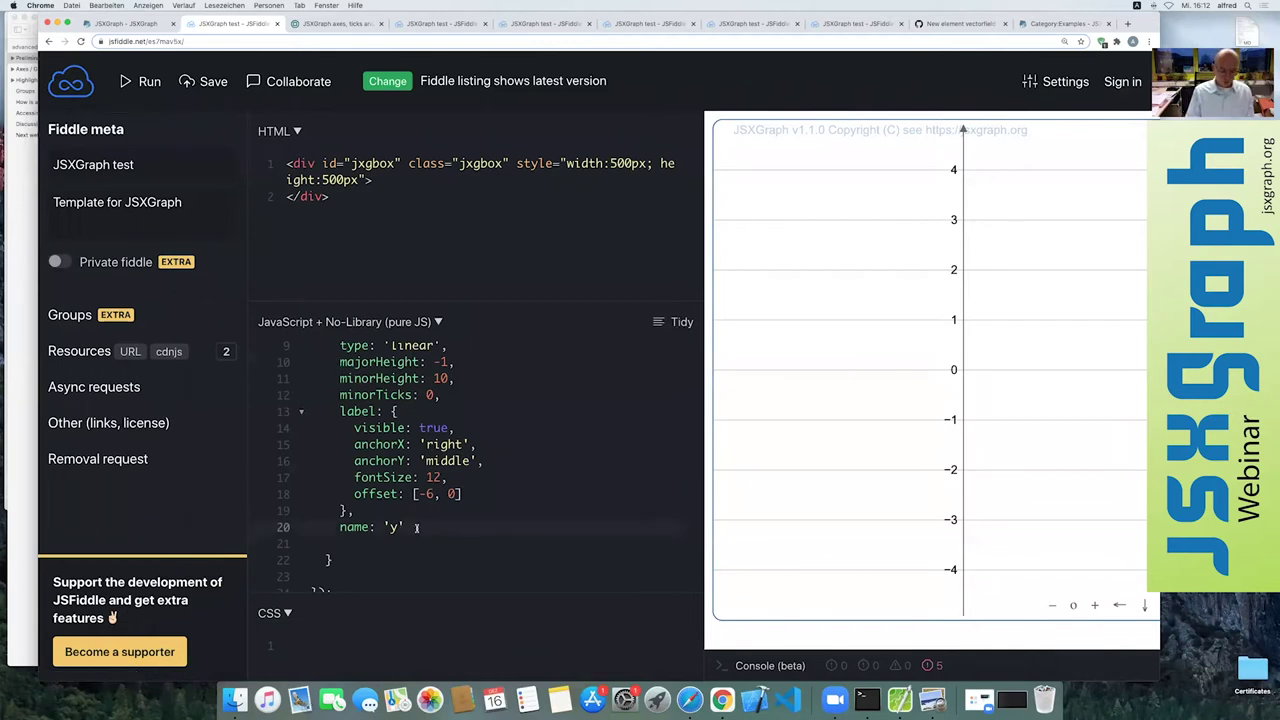
pyautogui.write(',')
pyautogui.press('Return')
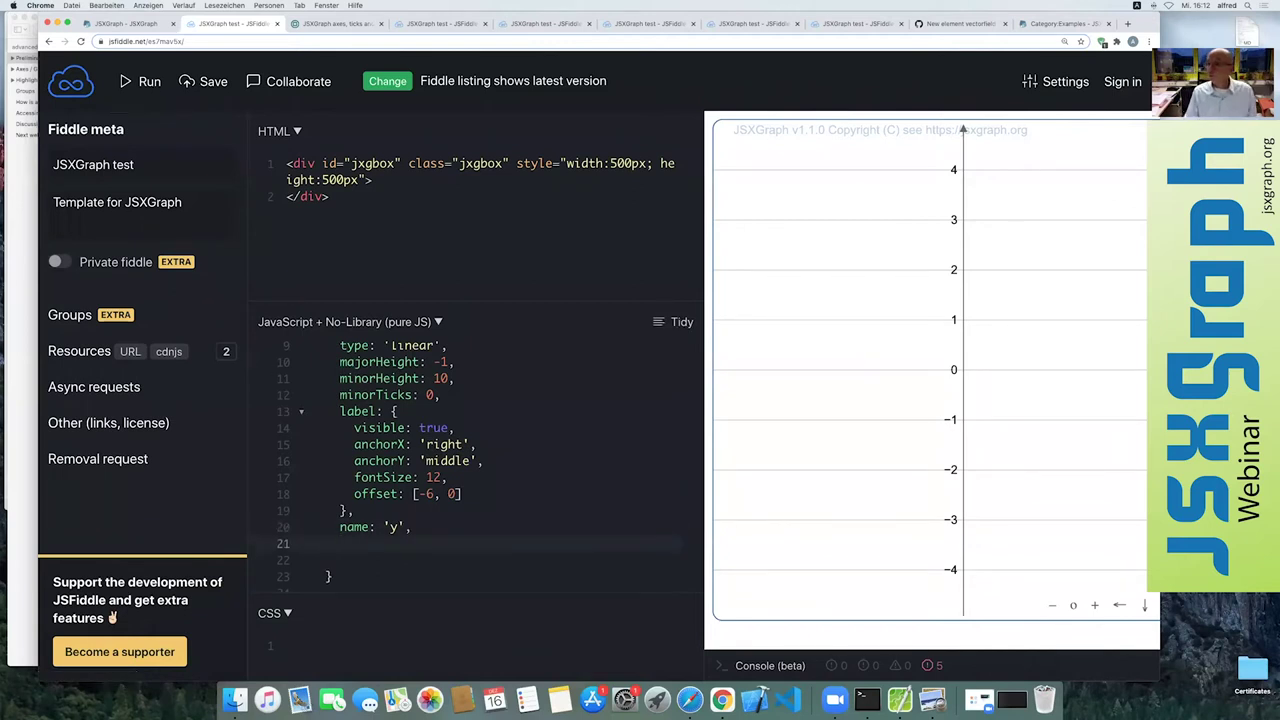
pyautogui.write('withLabel: true,')
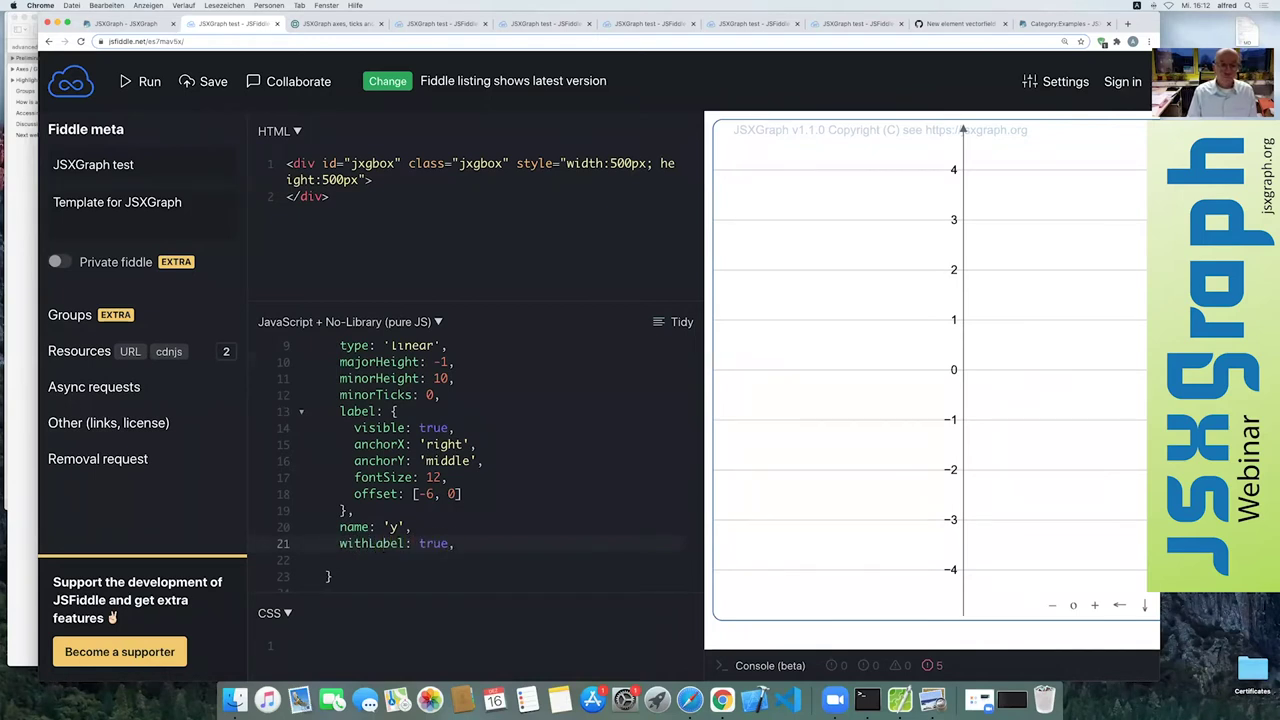
pyautogui.click(150, 90)
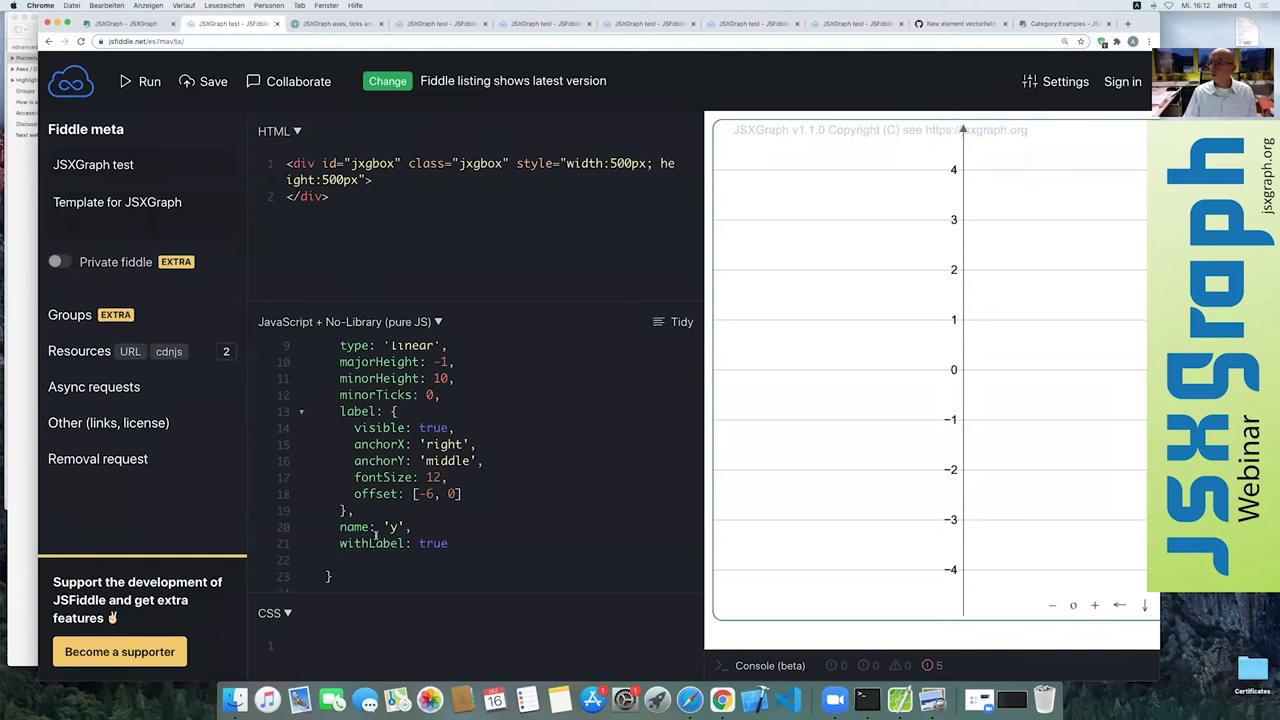
# - Pan the board to recentre the y-axis
pyautogui.click(468, 547)
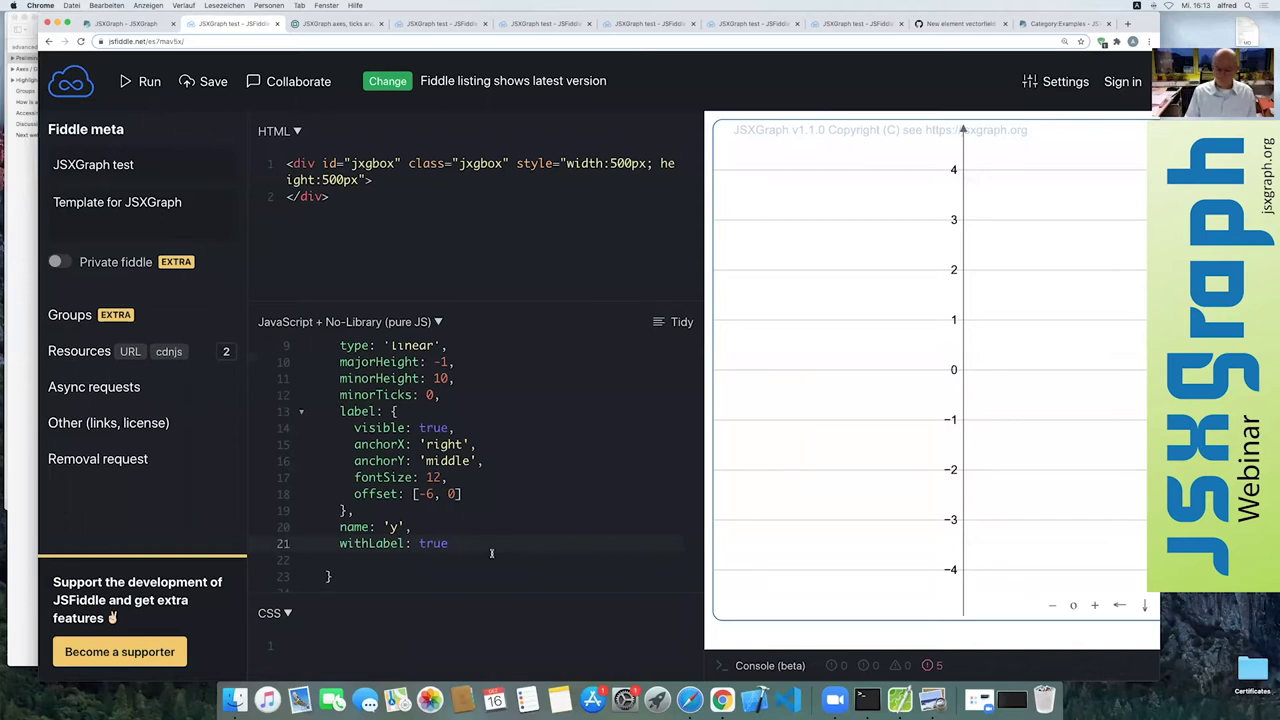
pyautogui.scroll(-2, 828, 501)
pyautogui.scroll(-2, 830, 510)
pyautogui.scroll(-3, 831, 516)
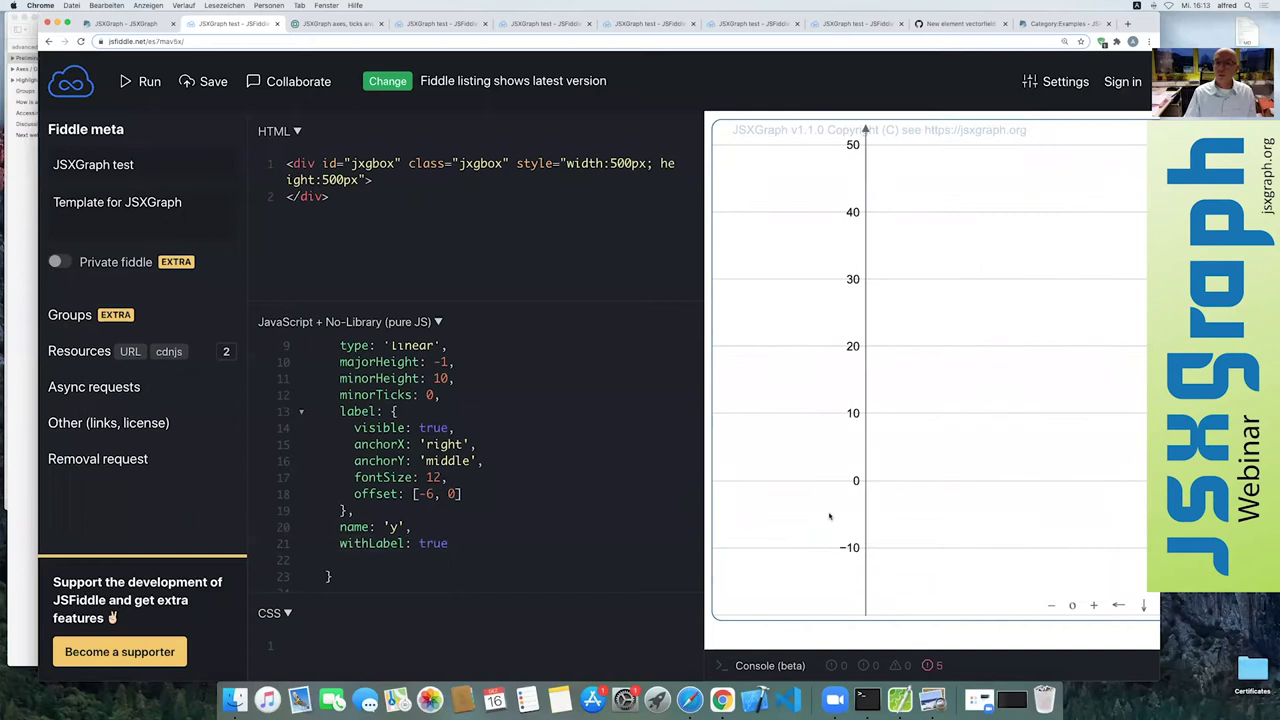
pyautogui.moveTo(833, 513); pyautogui.dragTo(889, 491)
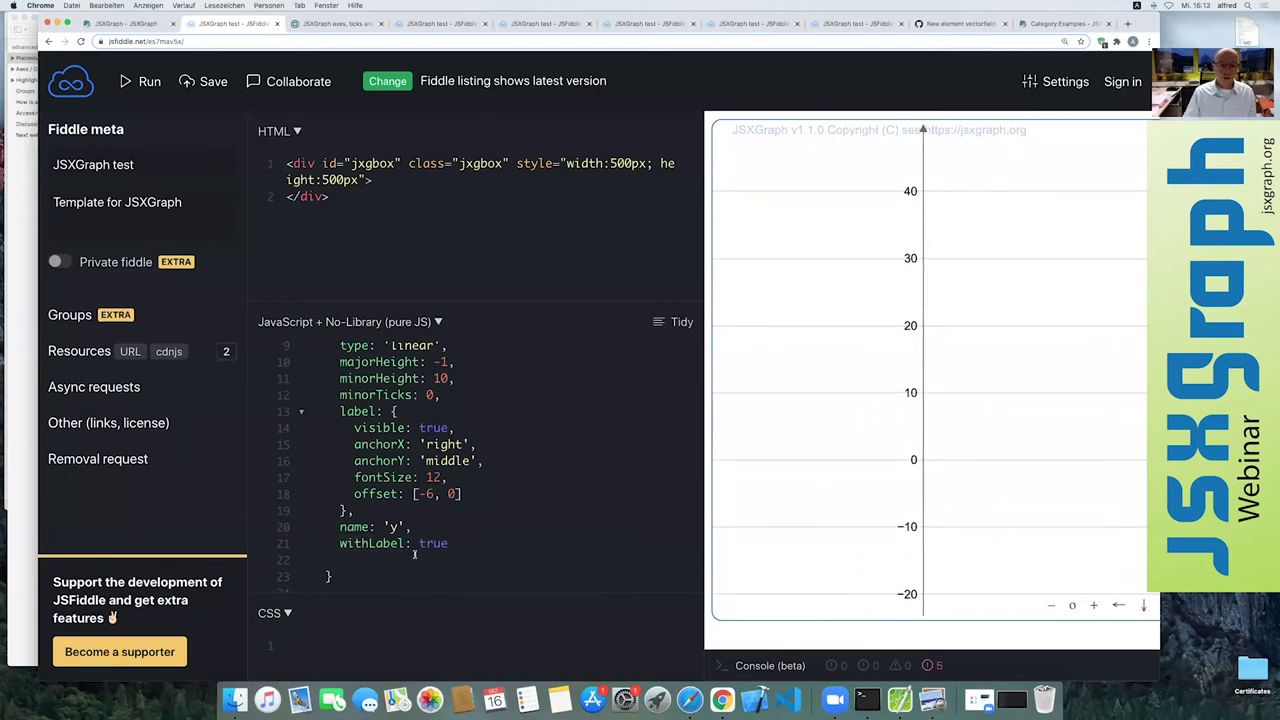
# - Add a label block with position: 'rt' after withLabel: true
pyautogui.write(',')
pyautogui.press('Return')
pyautogui.write('label: ')
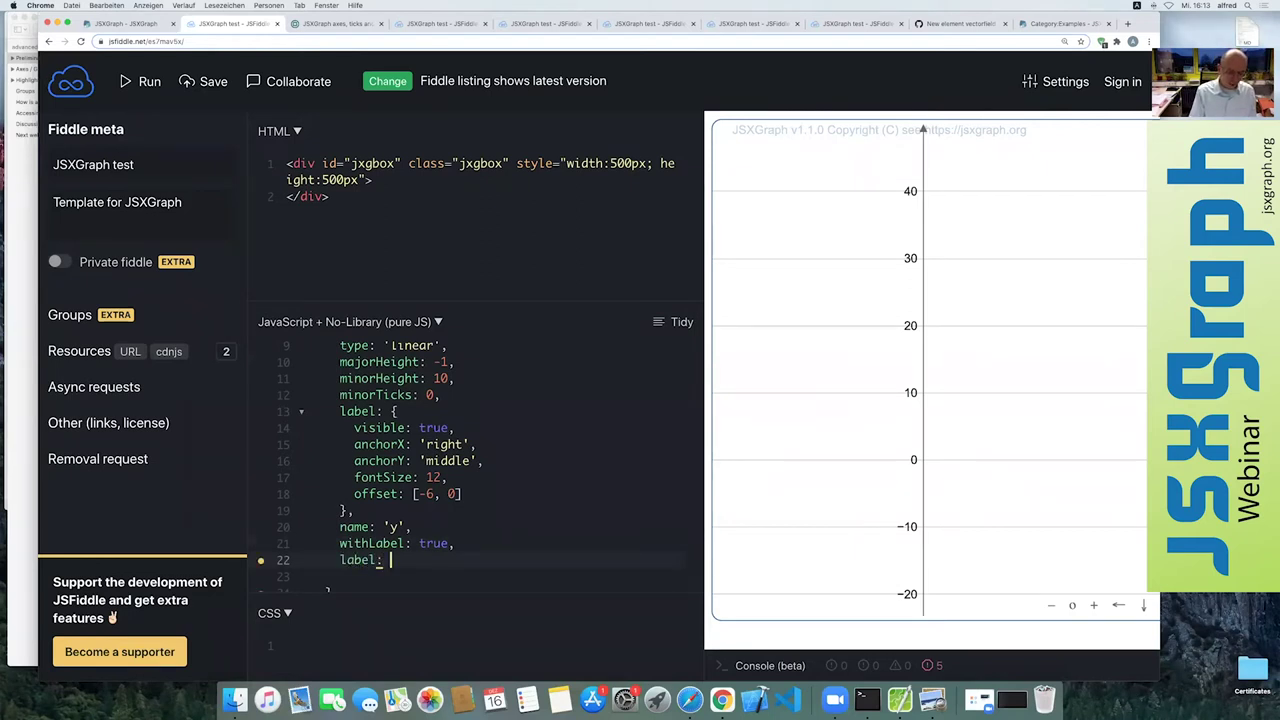
pyautogui.write('{')
pyautogui.press('BackSpace')
pyautogui.write('{')
pyautogui.press('Return')
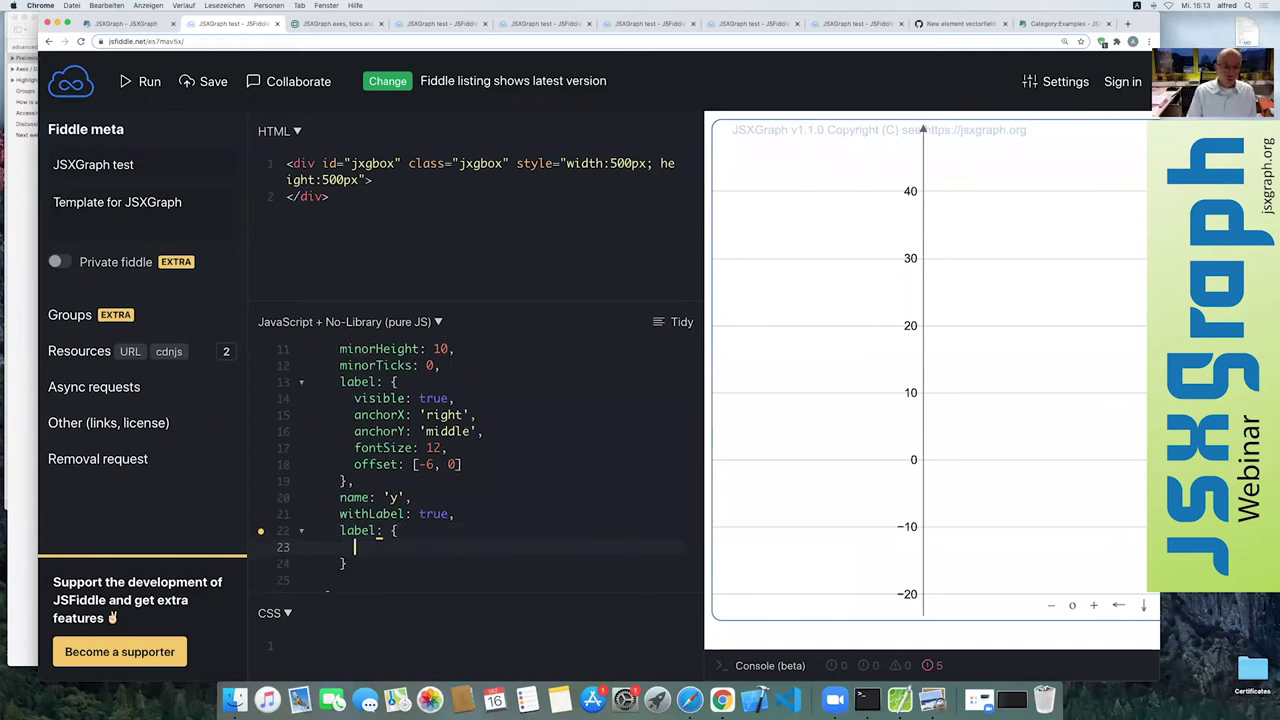
pyautogui.write('po')
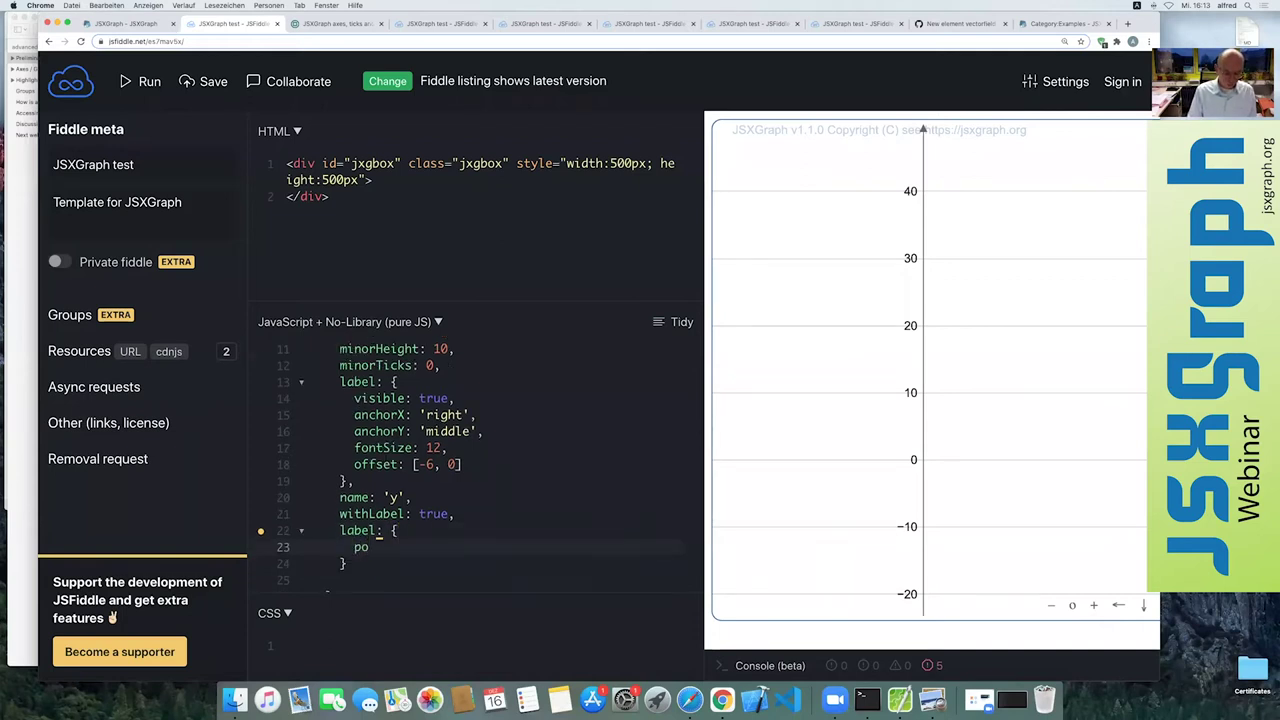
pyautogui.write('sition ')
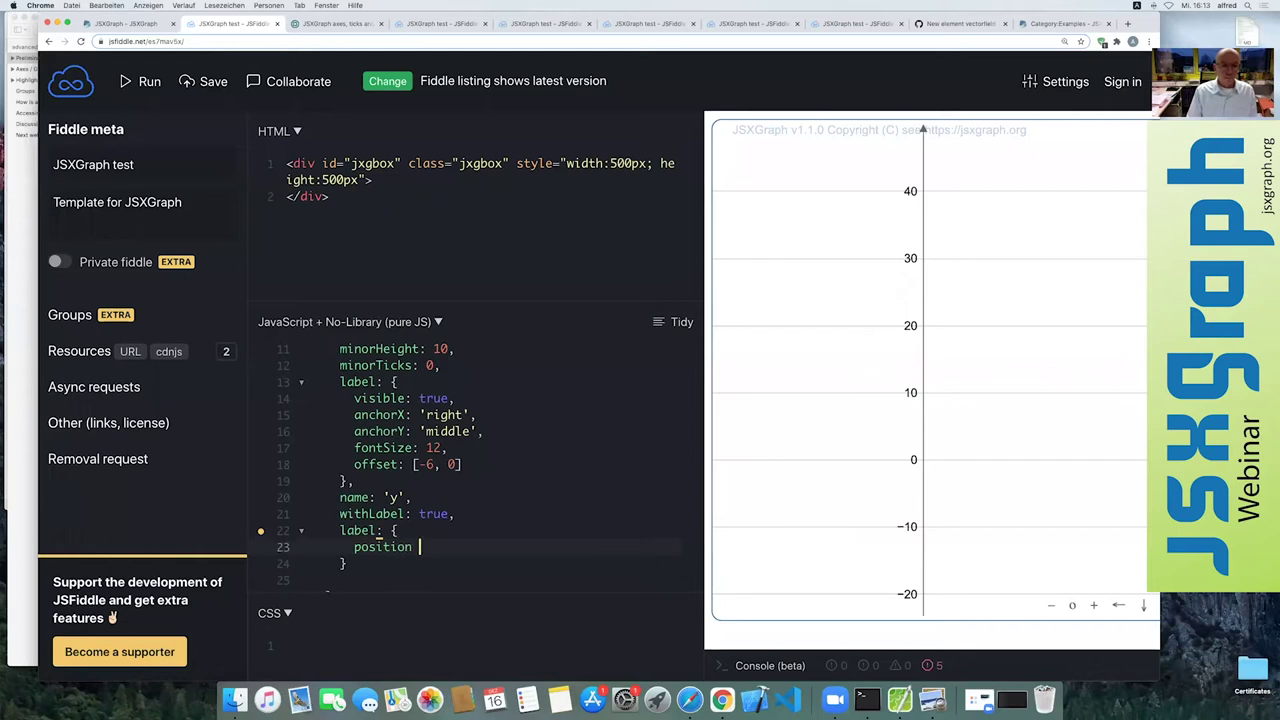
pyautogui.write(": 'rt',")
pyautogui.press('Return')
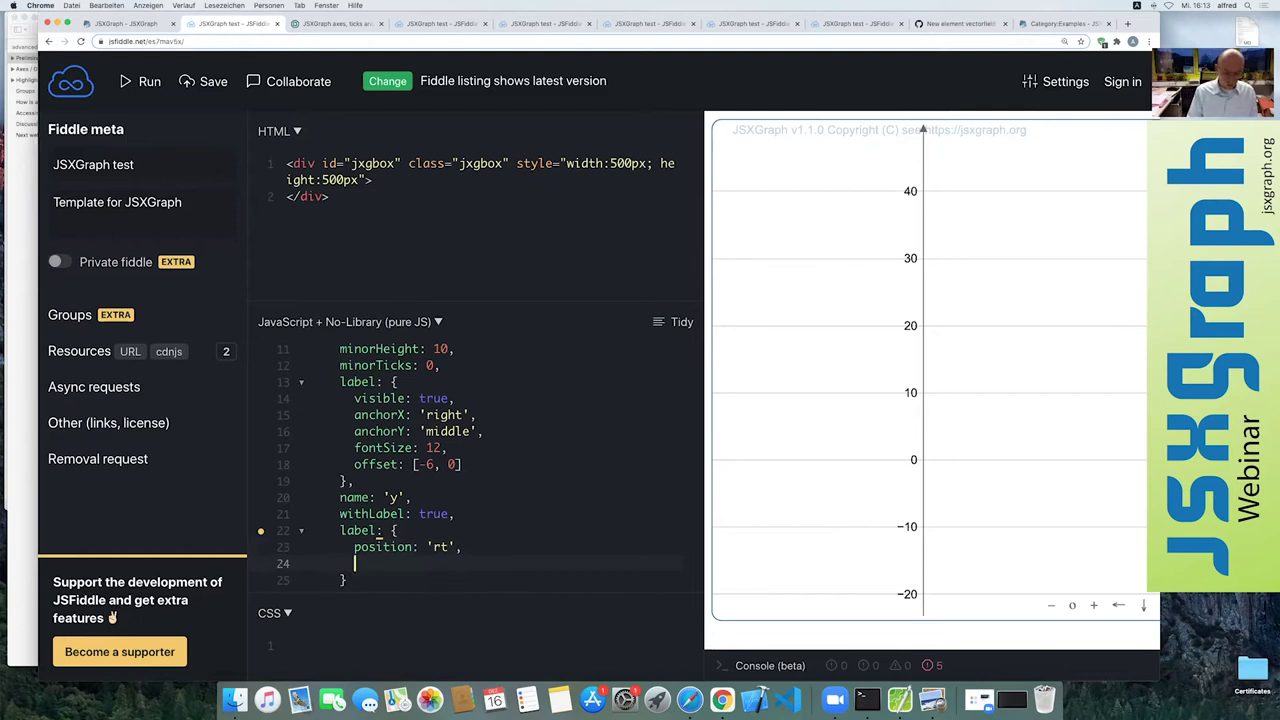
pyautogui.press('Up')
pyautogui.press('End')
pyautogui.press('BackSpace')
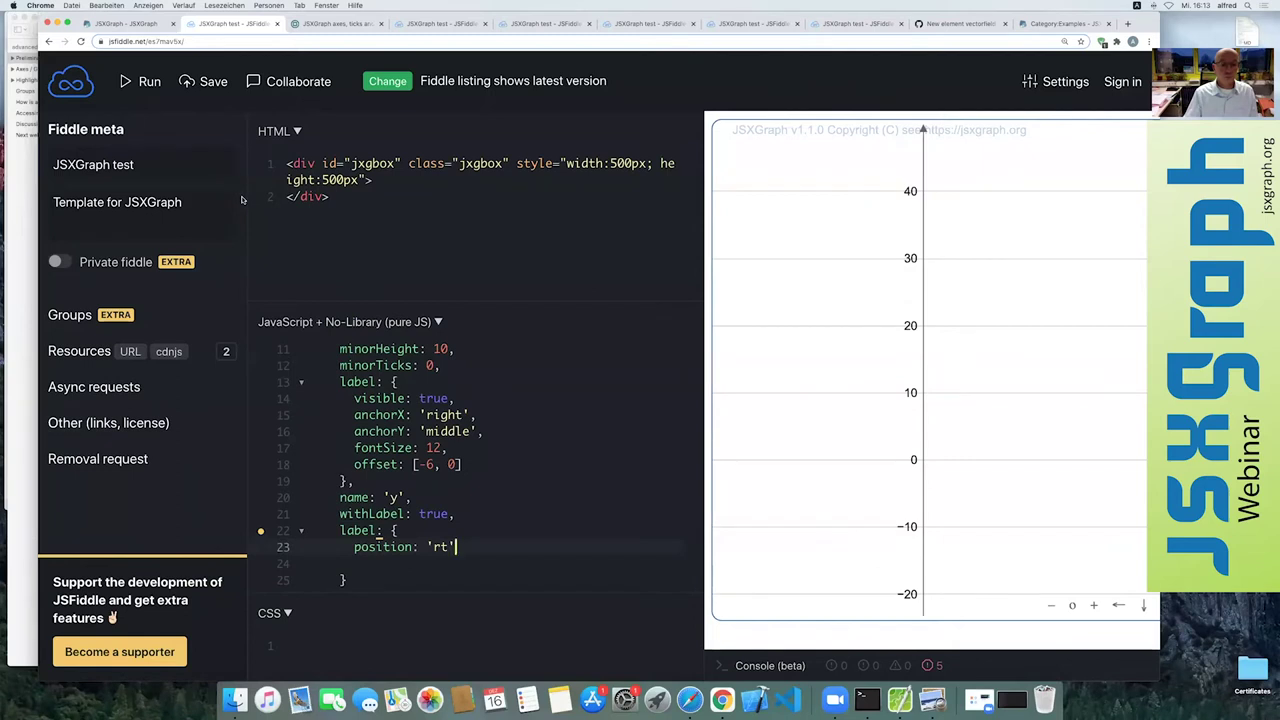
pyautogui.moveTo(360, 531)
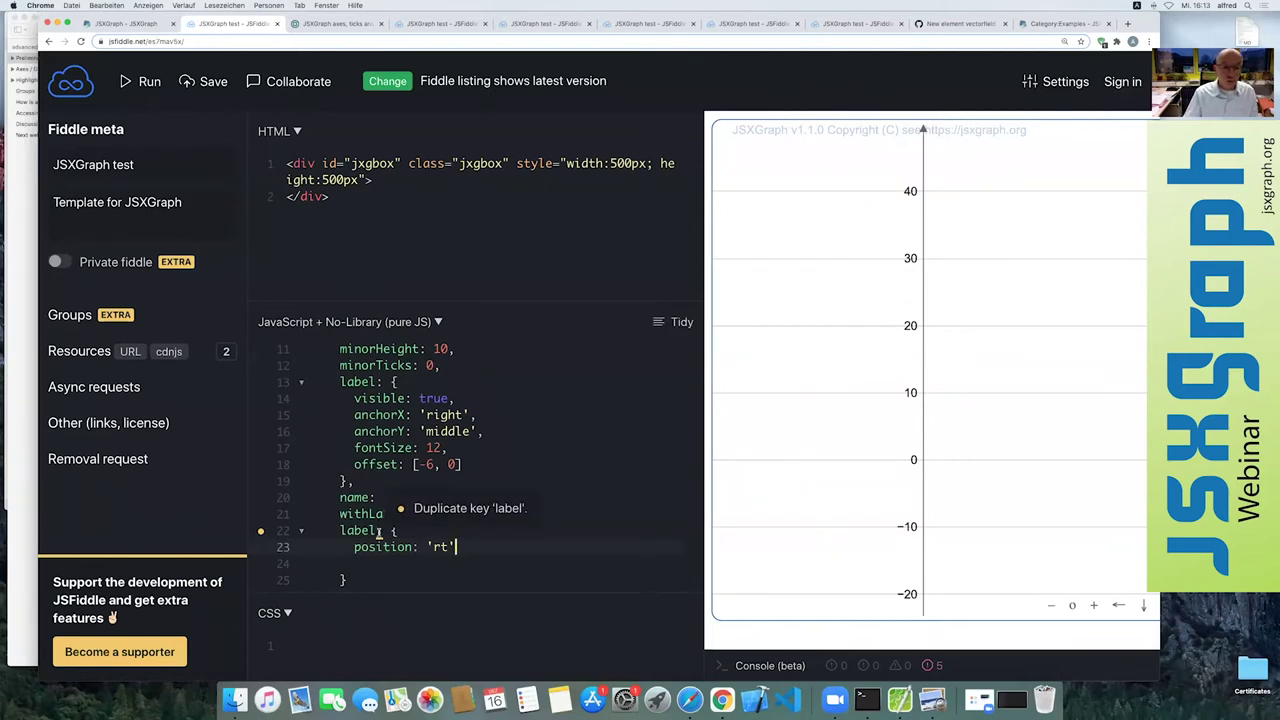
# - Remove the comma after the ticks block's closing brace
pyautogui.scroll(5, 400, 515)
pyautogui.scroll(-2, 405, 520)
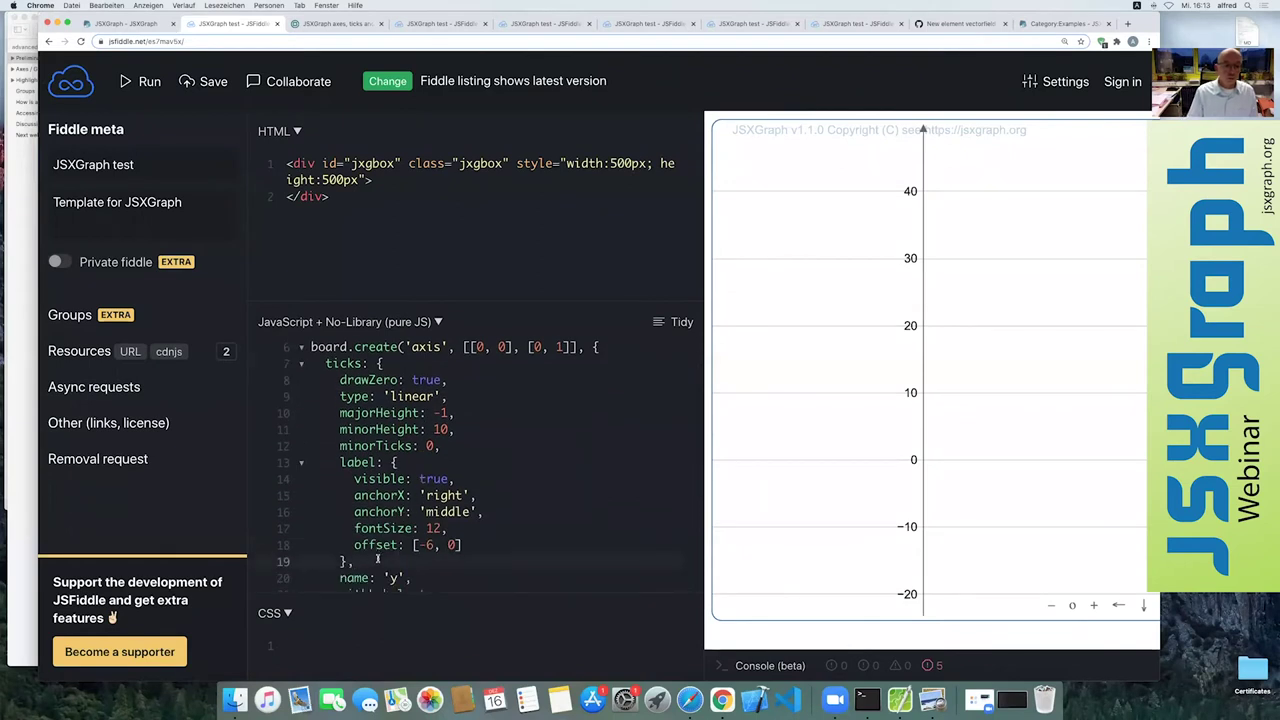
pyautogui.click(352, 561)
pyautogui.press('BackSpace')
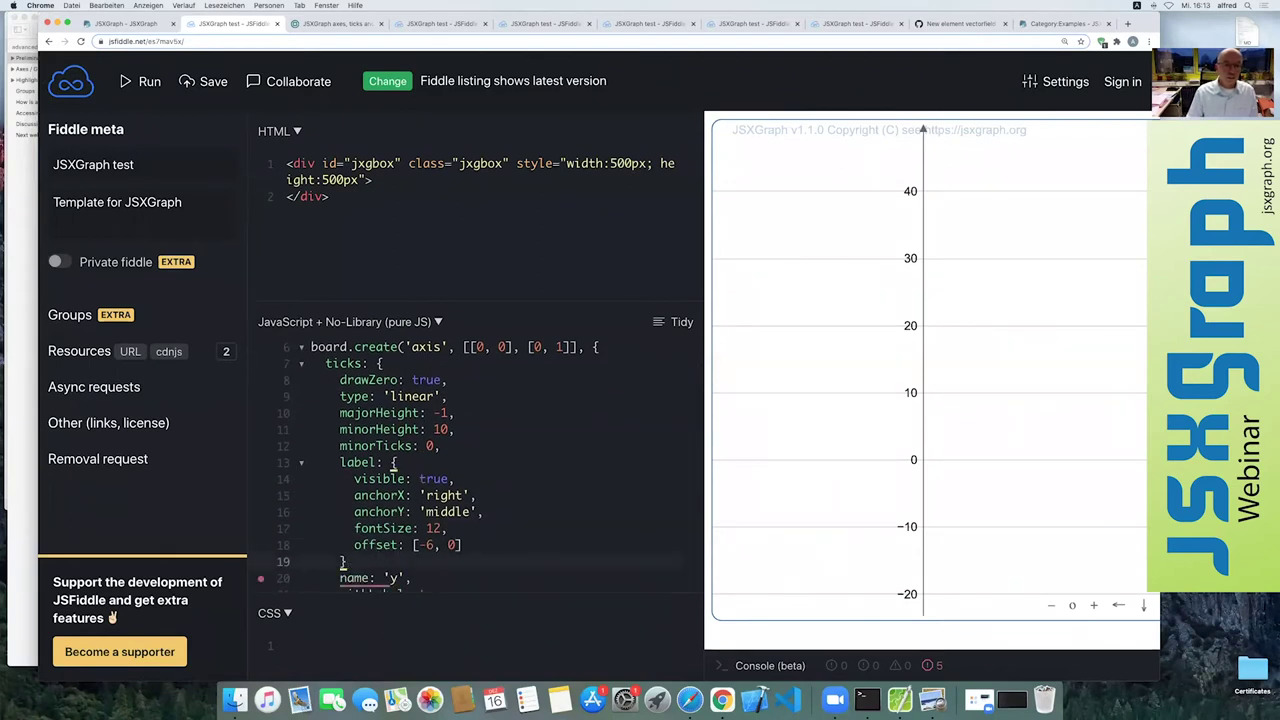
pyautogui.scroll(-1, 312, 563)
pyautogui.scroll(-1, 312, 563)
pyautogui.scroll(-2, 312, 563)
pyautogui.scroll(-1, 312, 563)
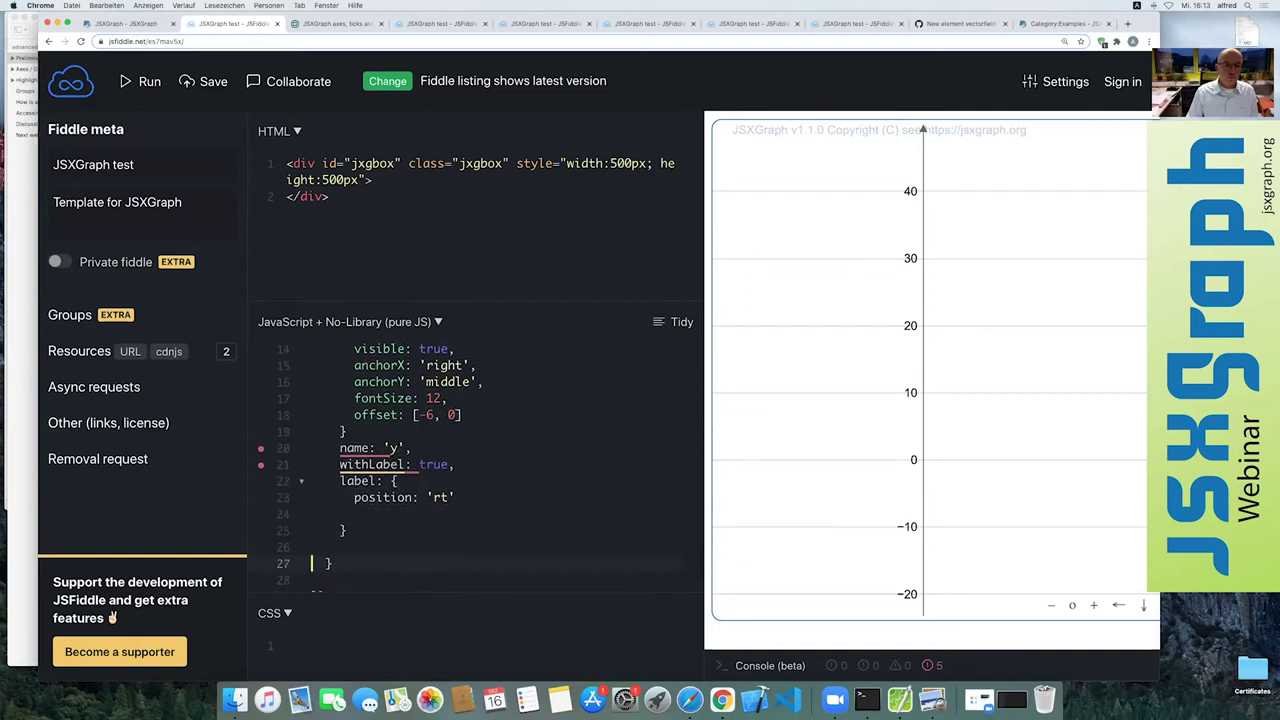
pyautogui.scroll(-1, 312, 563)
pyautogui.scroll(-1, 312, 563)
# - Cut the name, withLabel and label lines out of the ticks block and zoom the page out
pyautogui.click(311, 510)
pyautogui.press('Up')
pyautogui.press('Up')
pyautogui.press('Up')
pyautogui.press('Up')
pyautogui.press('Up')
pyautogui.press('Up')
pyautogui.hotkey('shift', 'Down')
pyautogui.hotkey('shift', 'Down')
pyautogui.hotkey('shift', 'Down')
pyautogui.hotkey('shift', 'Down')
pyautogui.hotkey('shift', 'Down')
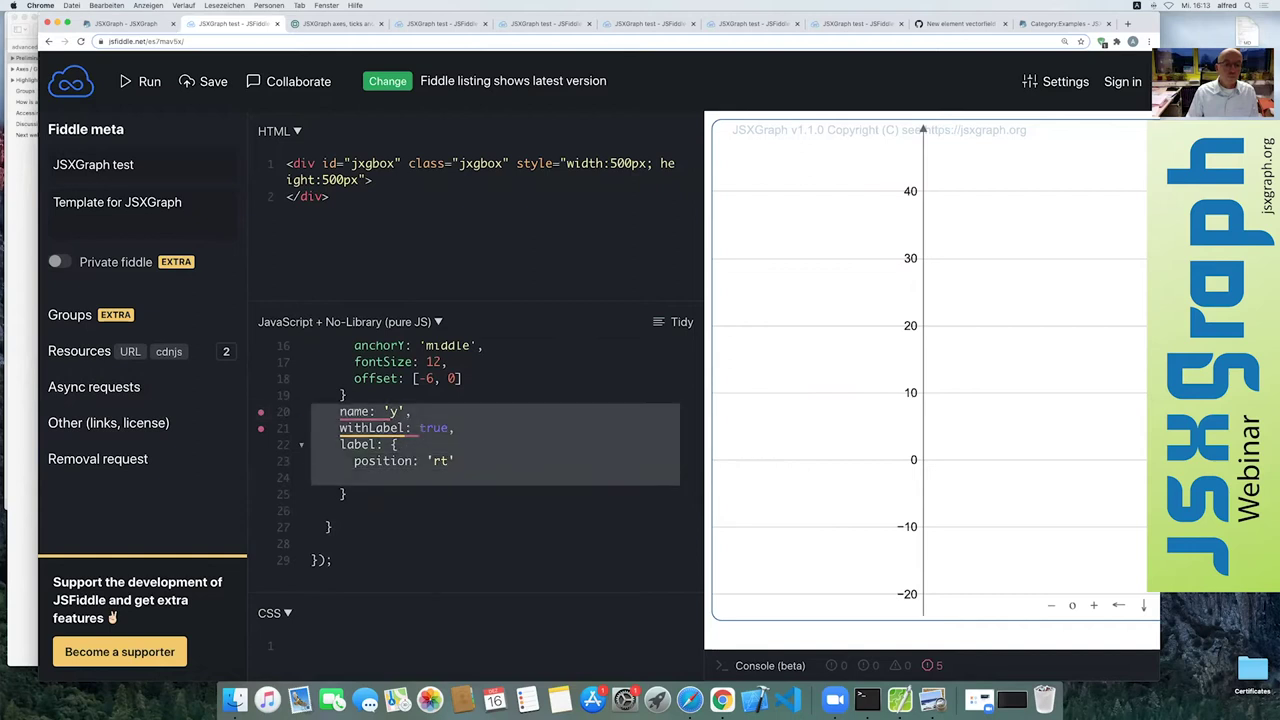
pyautogui.hotkey('shift', 'Down')
pyautogui.hotkey('ctrl', 'c')
pyautogui.press('BackSpace')
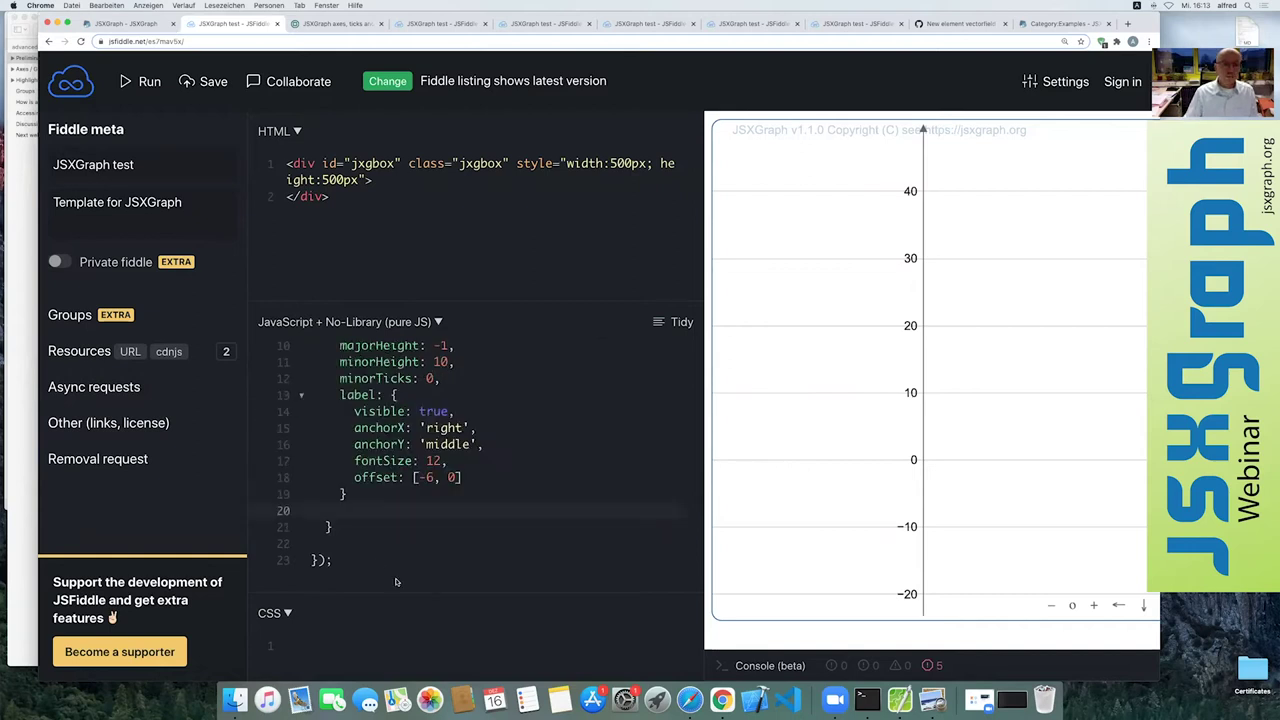
pyautogui.press('super+minus')
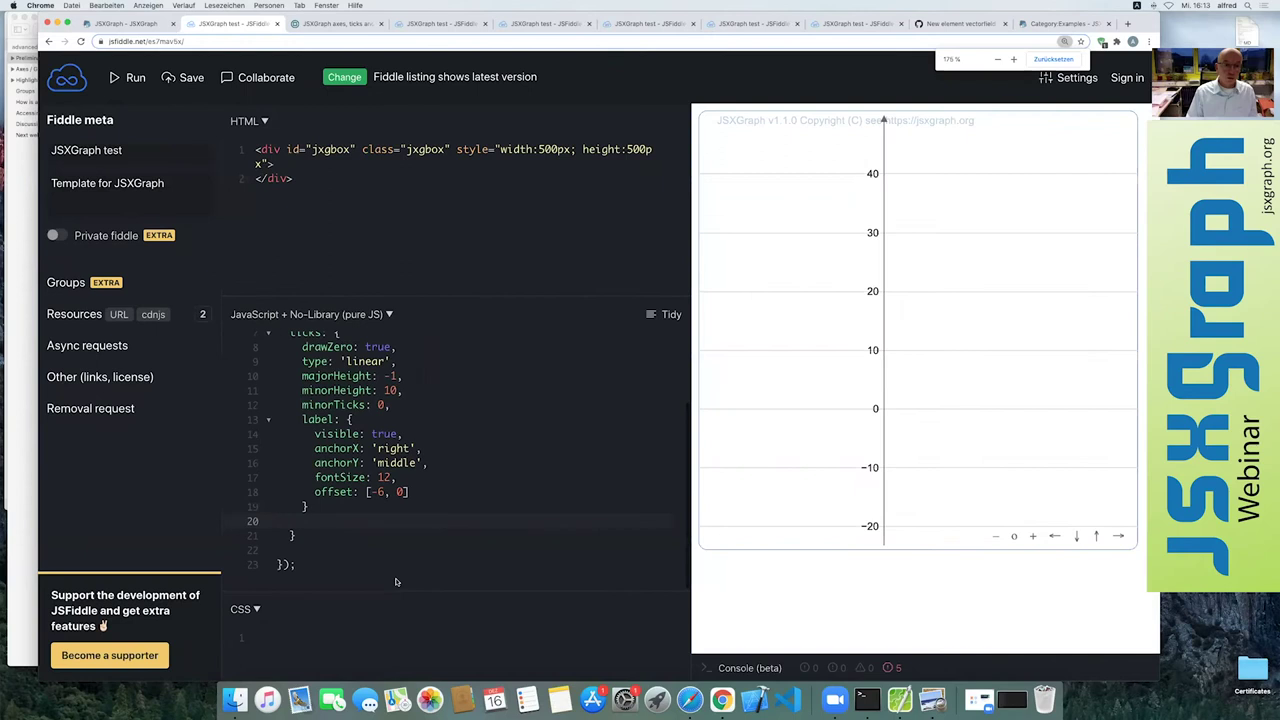
pyautogui.press('super+minus')
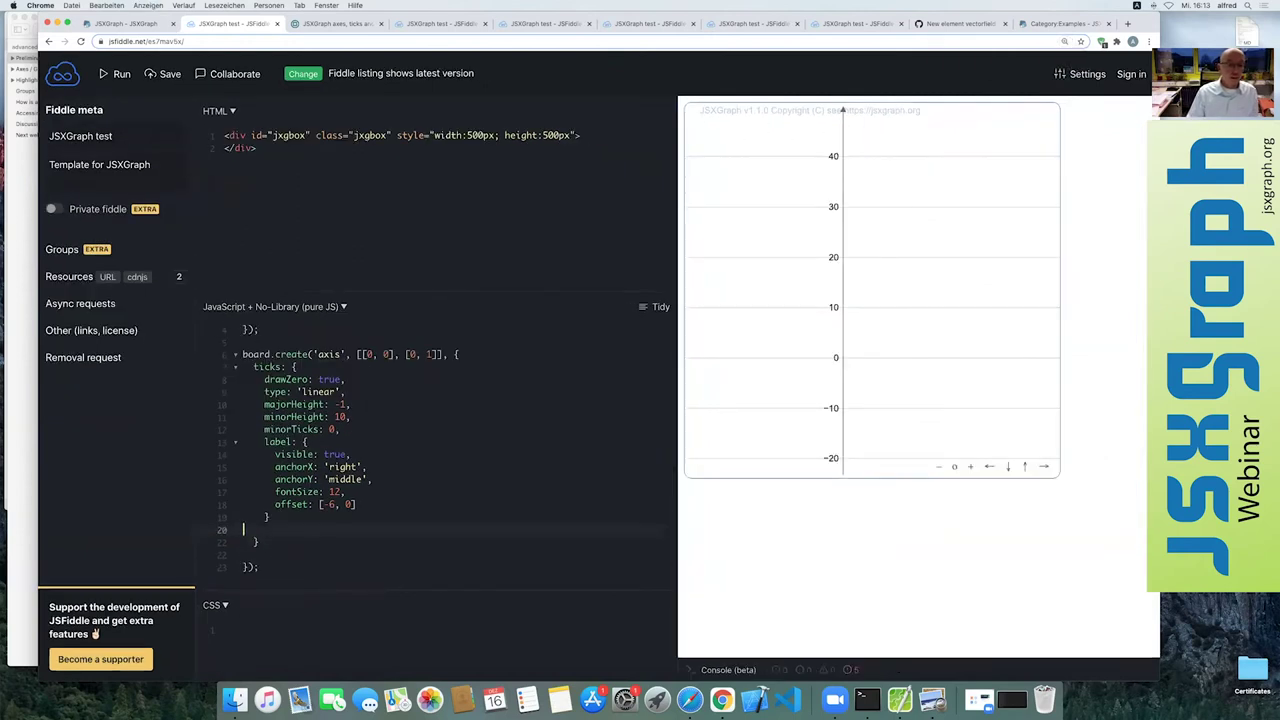
# - Paste those lines at axis level after the ticks block, adding a separating comma
pyautogui.press('Delete')
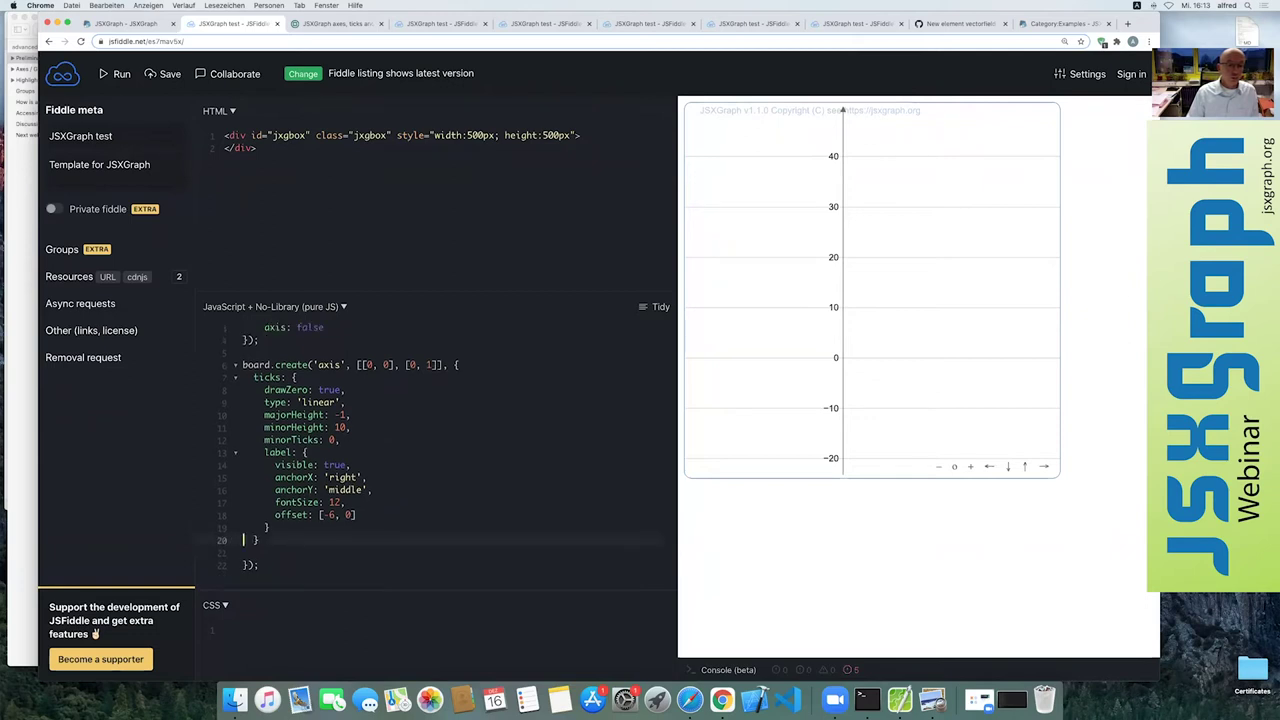
pyautogui.press('Right')
pyautogui.press('Right')
pyautogui.press('Right')
pyautogui.write(',')
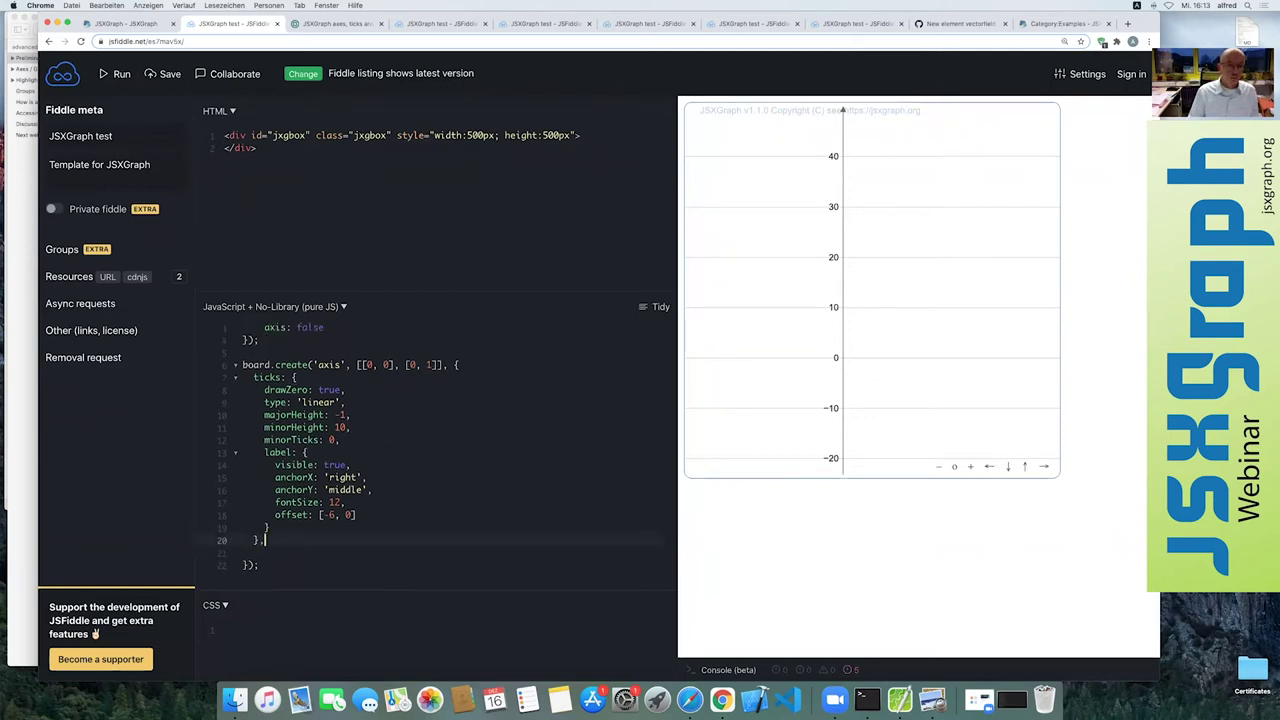
pyautogui.press('Return')
pyautogui.hotkey('ctrl', 'v')
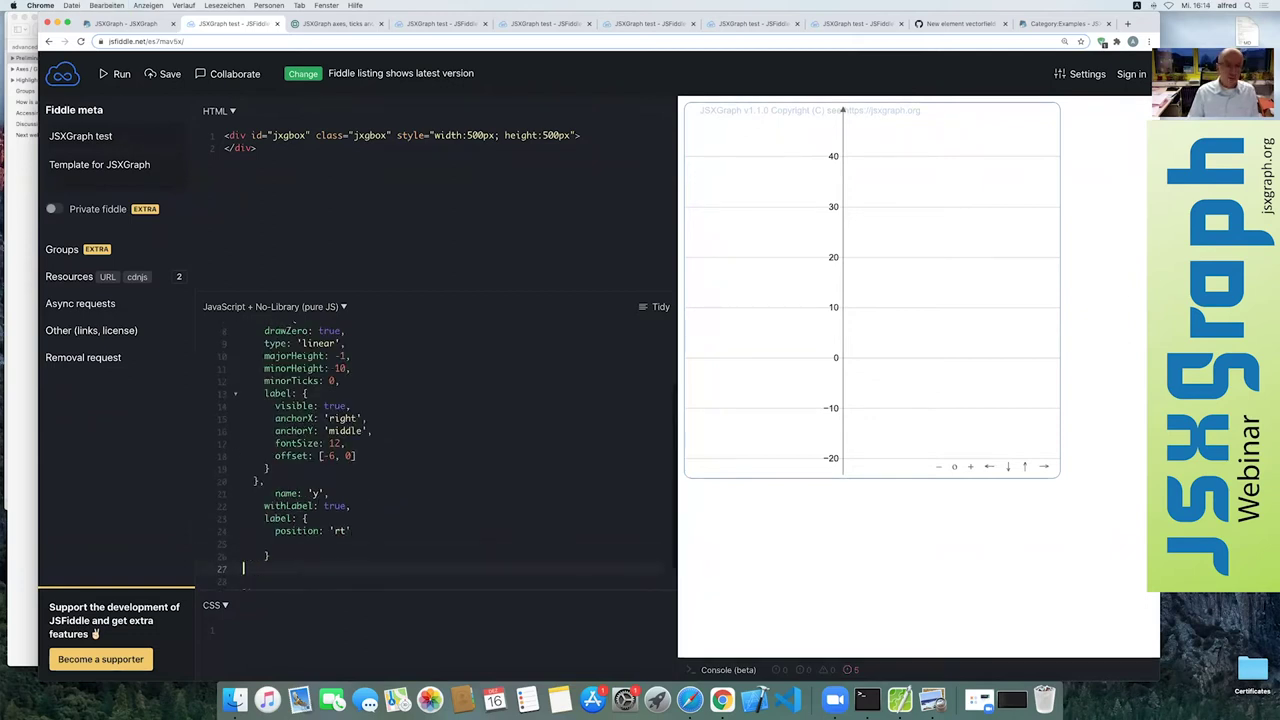
# - Outdent the pasted name, withLabel and label lines and rerun to show the 'y' label
pyautogui.press('Up')
pyautogui.press('Up')
pyautogui.press('Up')
pyautogui.press('Up')
pyautogui.press('Up')
pyautogui.press('Up')
pyautogui.press('Delete')
pyautogui.press('Delete')
pyautogui.press('Delete')
pyautogui.press('Delete')
pyautogui.press('Down')
pyautogui.press('Delete')
pyautogui.press('Delete')
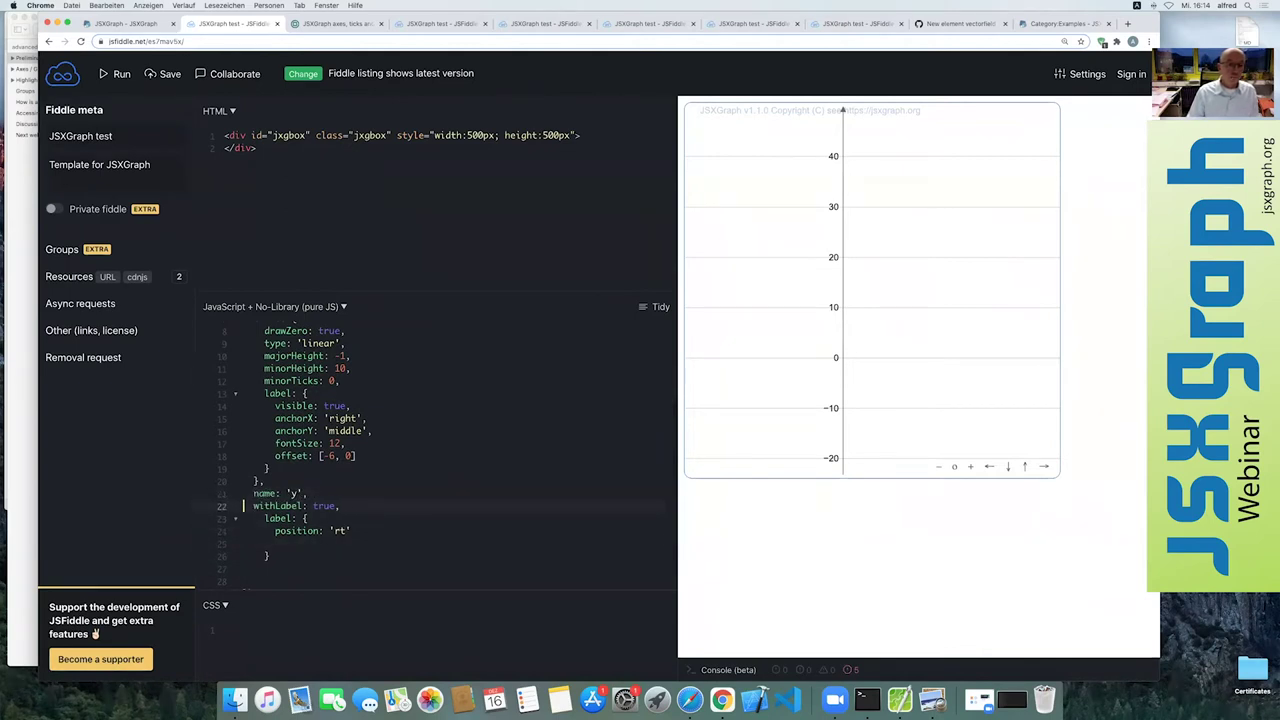
pyautogui.press('Down')
pyautogui.press('Delete')
pyautogui.press('Delete')
pyautogui.press('Down')
pyautogui.press('Delete')
pyautogui.press('Delete')
pyautogui.press('Down')
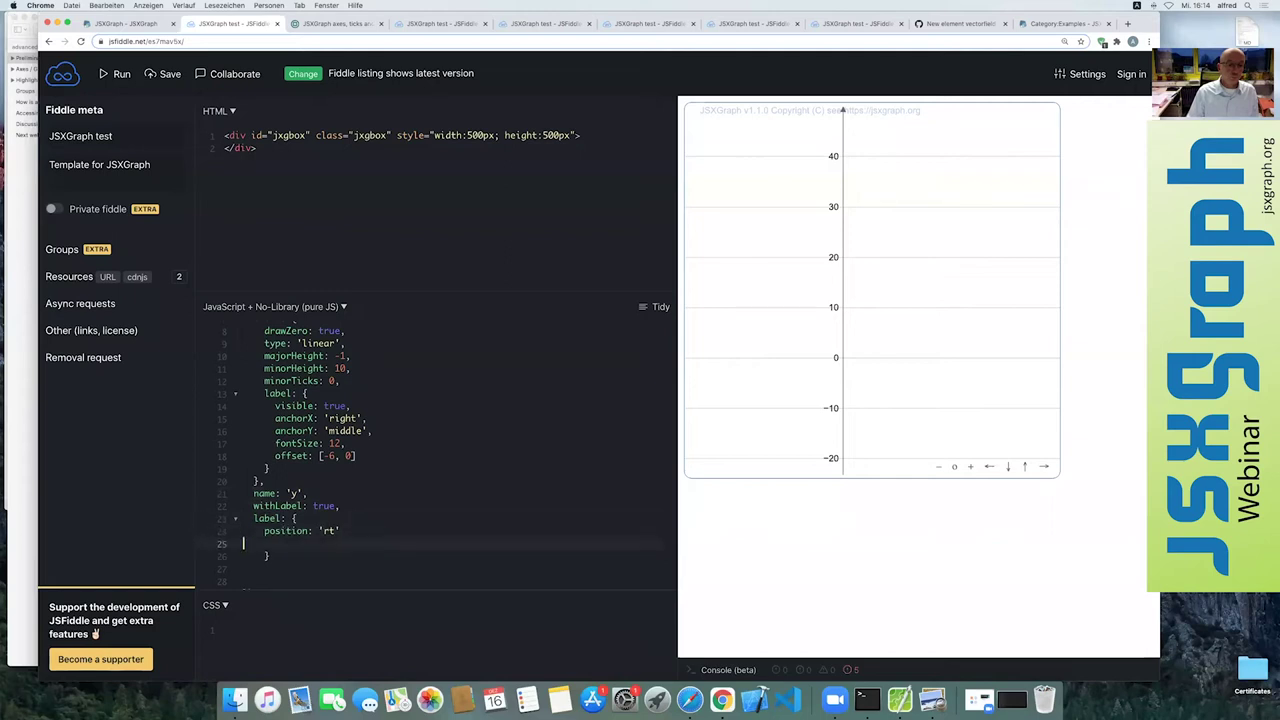
pyautogui.press('Down')
pyautogui.click(119, 78)
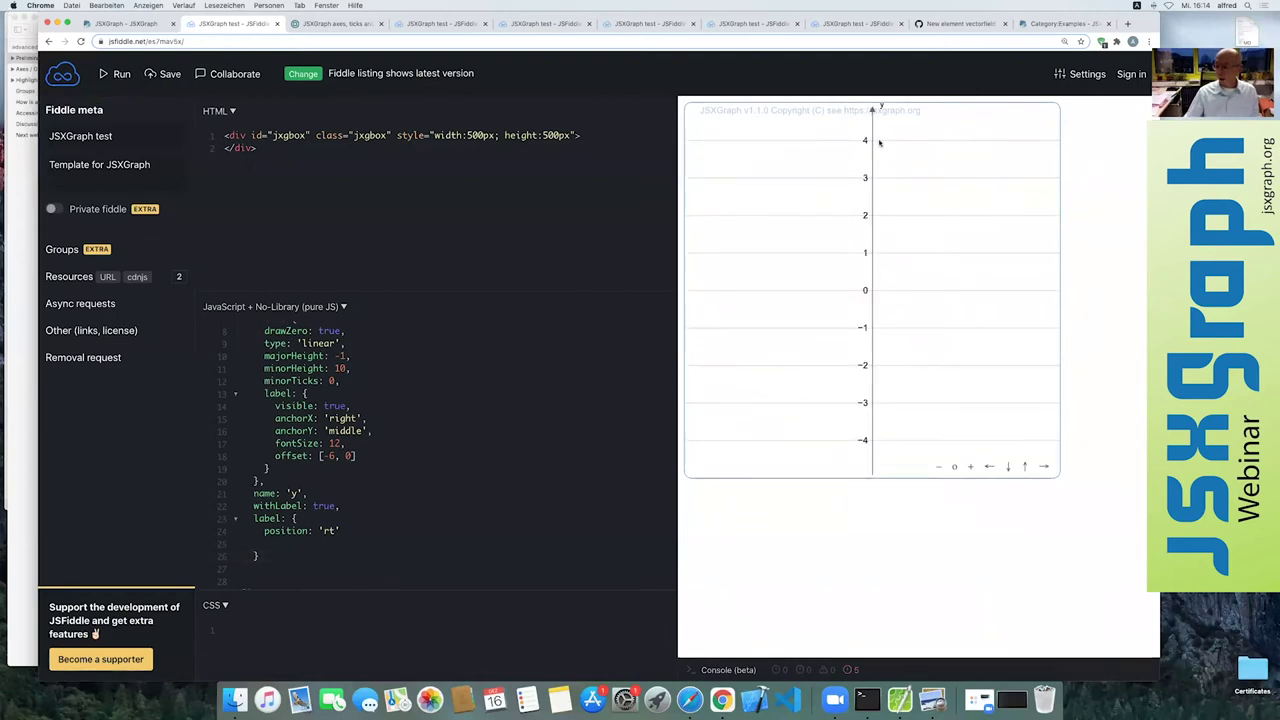
# - Add offset: [-20, -10] below position: 'rt' in the axis label block
pyautogui.click(341, 533)
pyautogui.write(',')
pyautogui.press('Return')
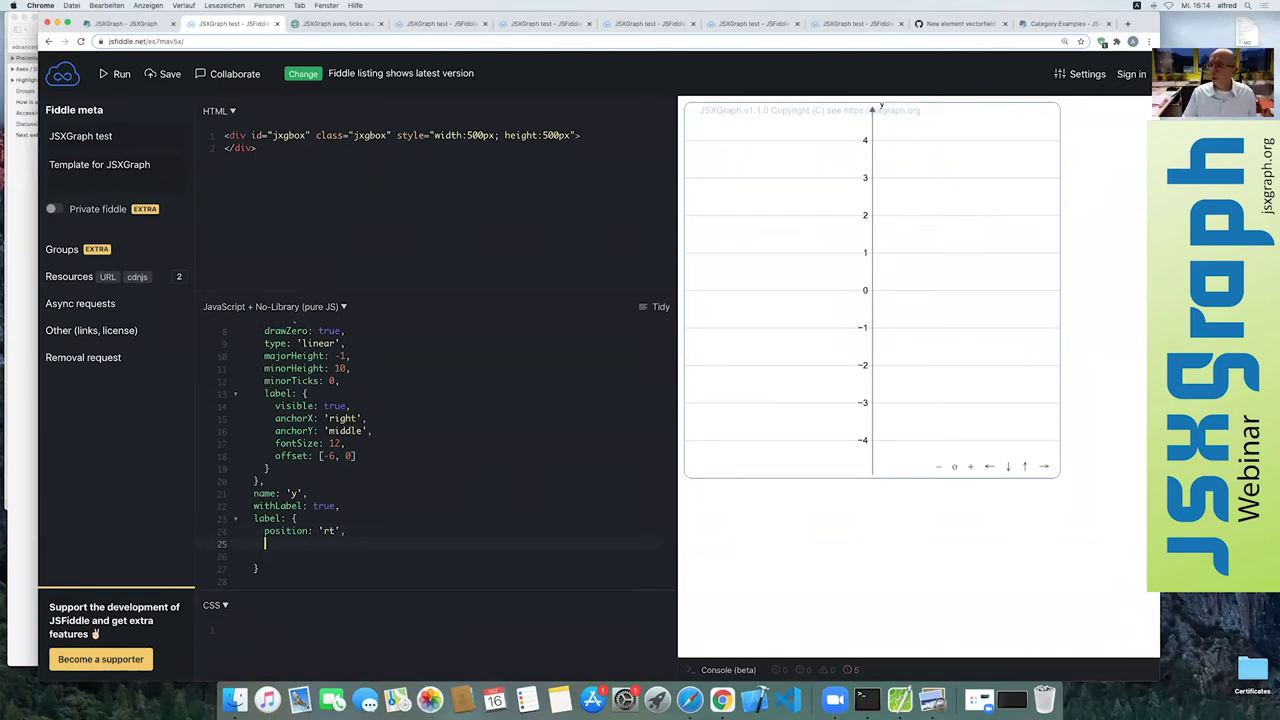
pyautogui.write('off')
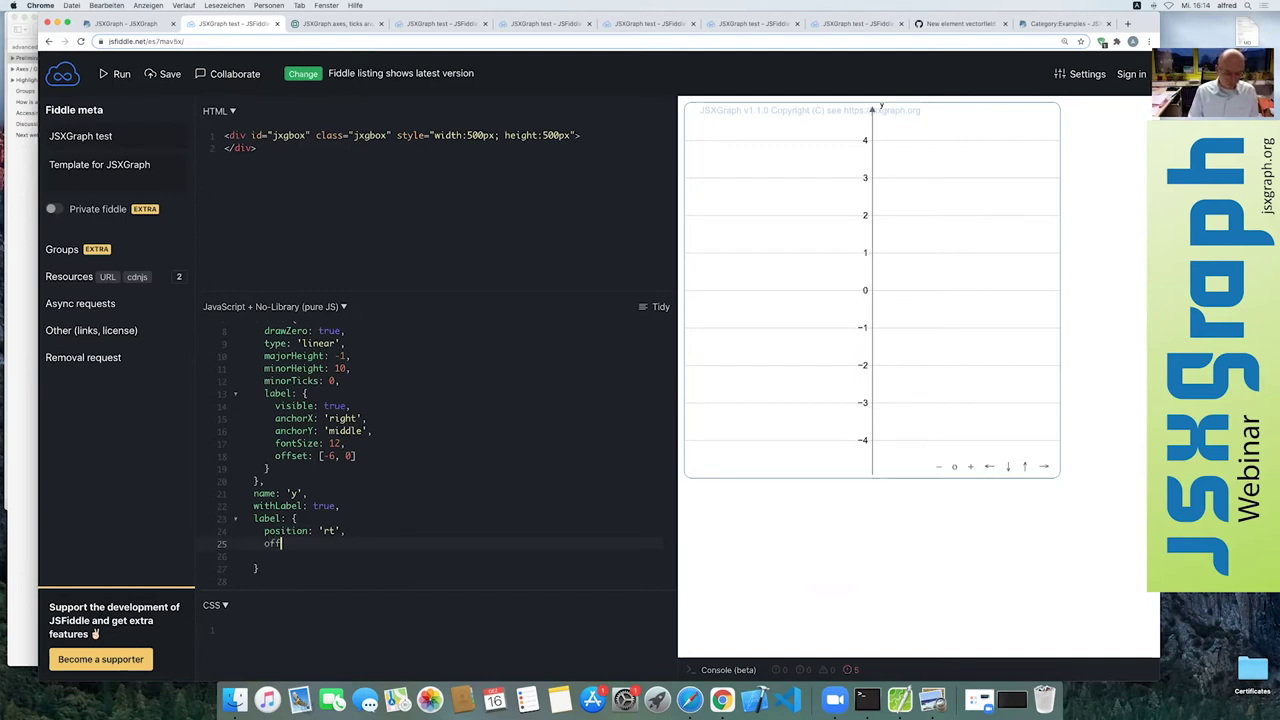
pyautogui.write('set: [-20, -10')
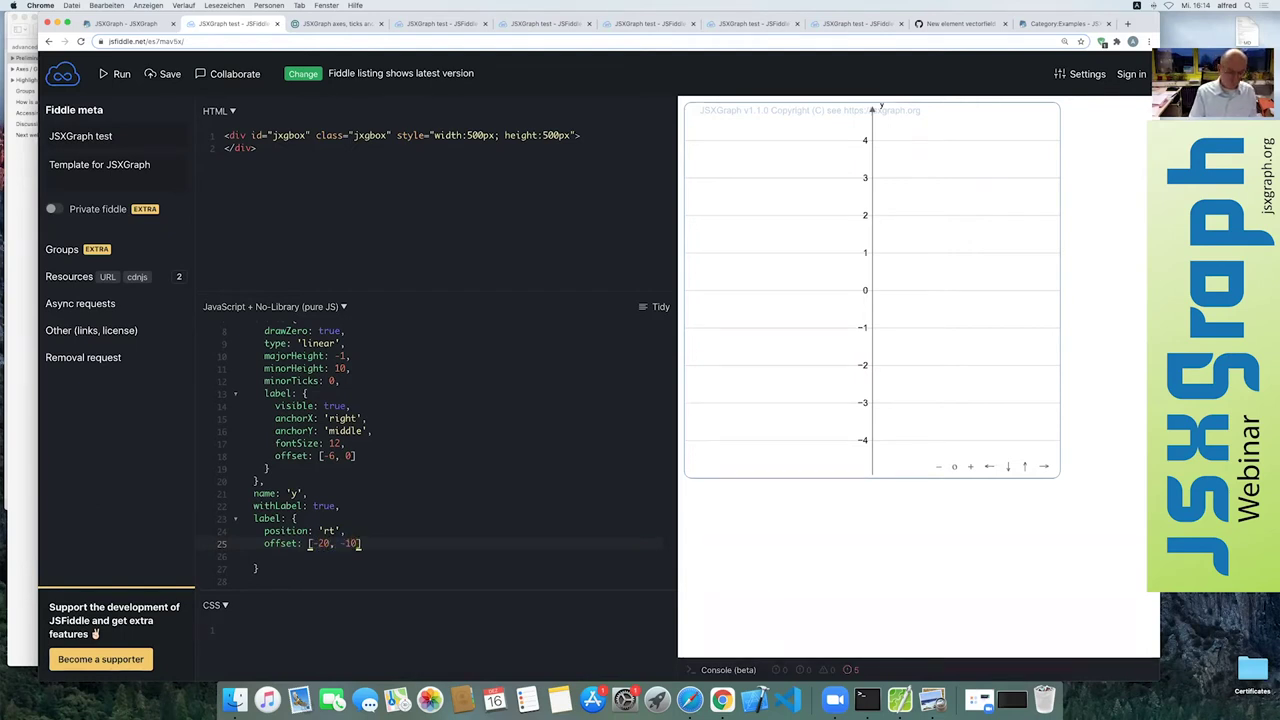
pyautogui.press('Right')
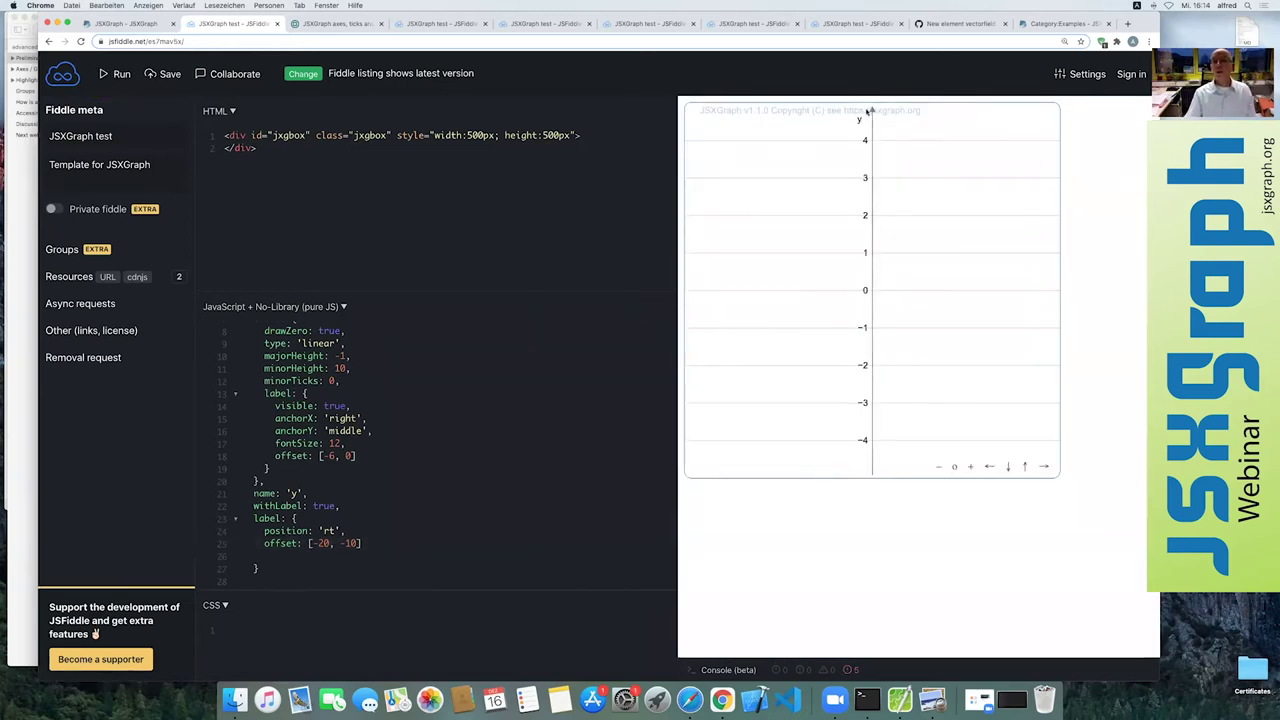
# - Add the closing braces for the label and axis definition and delete the extra blank line
pyautogui.click(277, 555)
pyautogui.write('}')
pyautogui.press('Return')
pyautogui.press('BackSpace')
pyautogui.press('BackSpace')
pyautogui.write('}')
pyautogui.press('Return')
pyautogui.press('Delete')
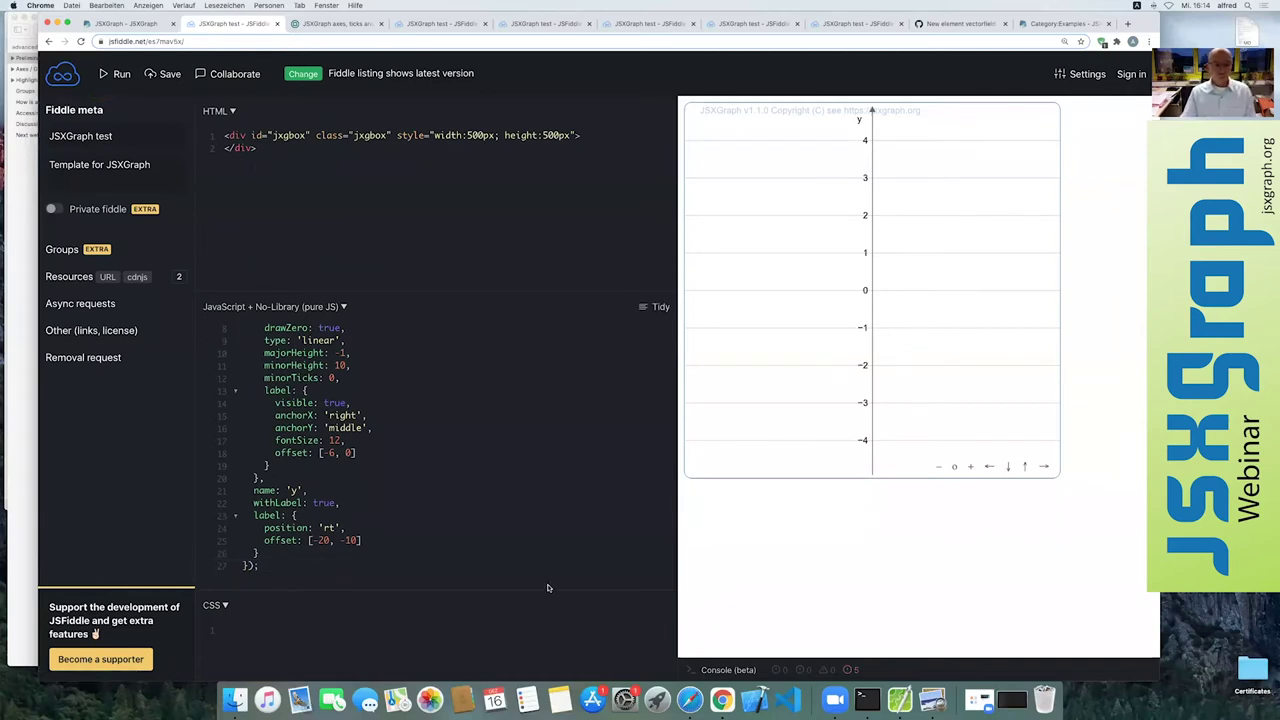
# - Add visible: false after the axis creation line and rerun to hide the axis
pyautogui.scroll(3, 515, 575)
pyautogui.scroll(-1, 515, 572)
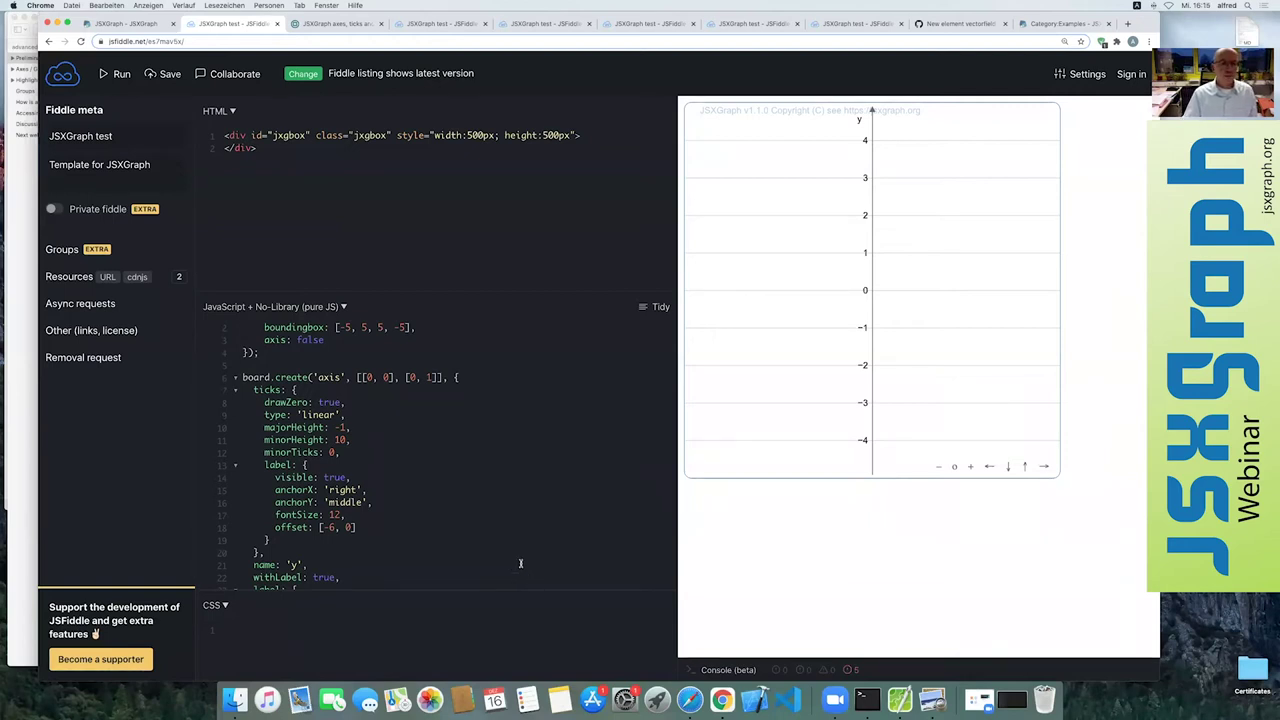
pyautogui.click(476, 378)
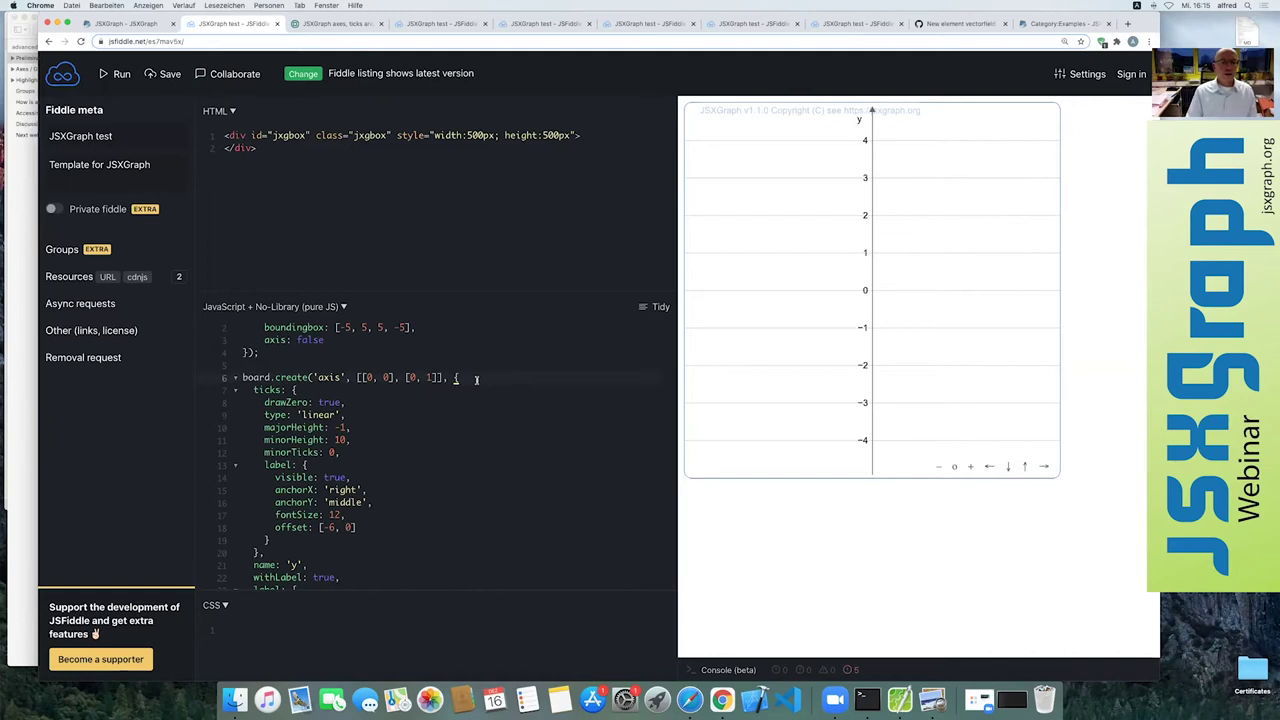
pyautogui.press('Return')
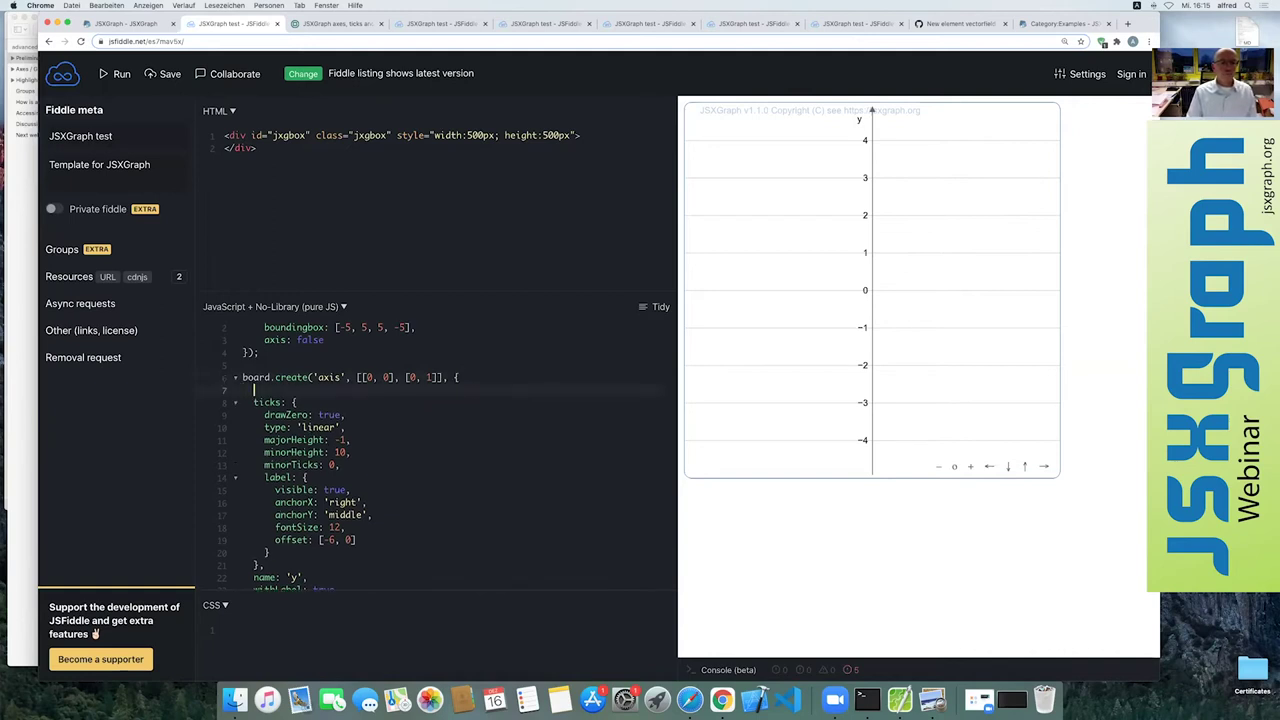
pyautogui.write('visible: tr')
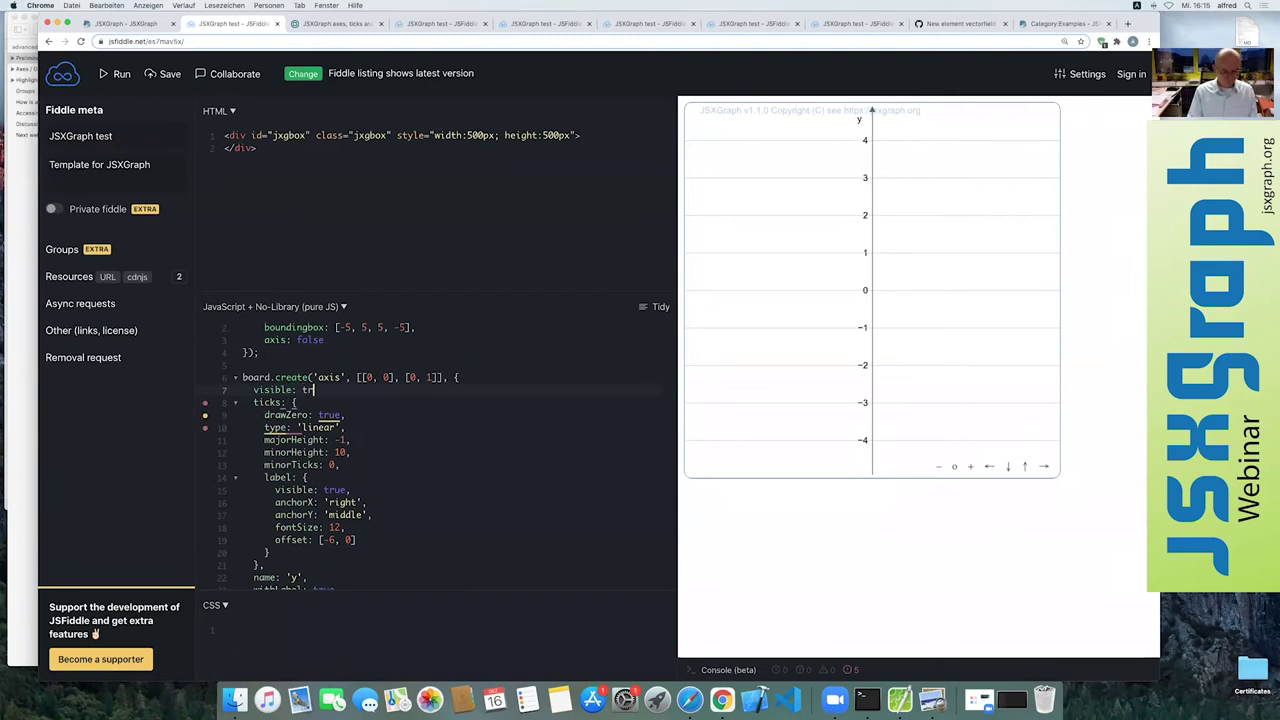
pyautogui.press('BackSpace')
pyautogui.press('BackSpace')
pyautogui.write('false,')
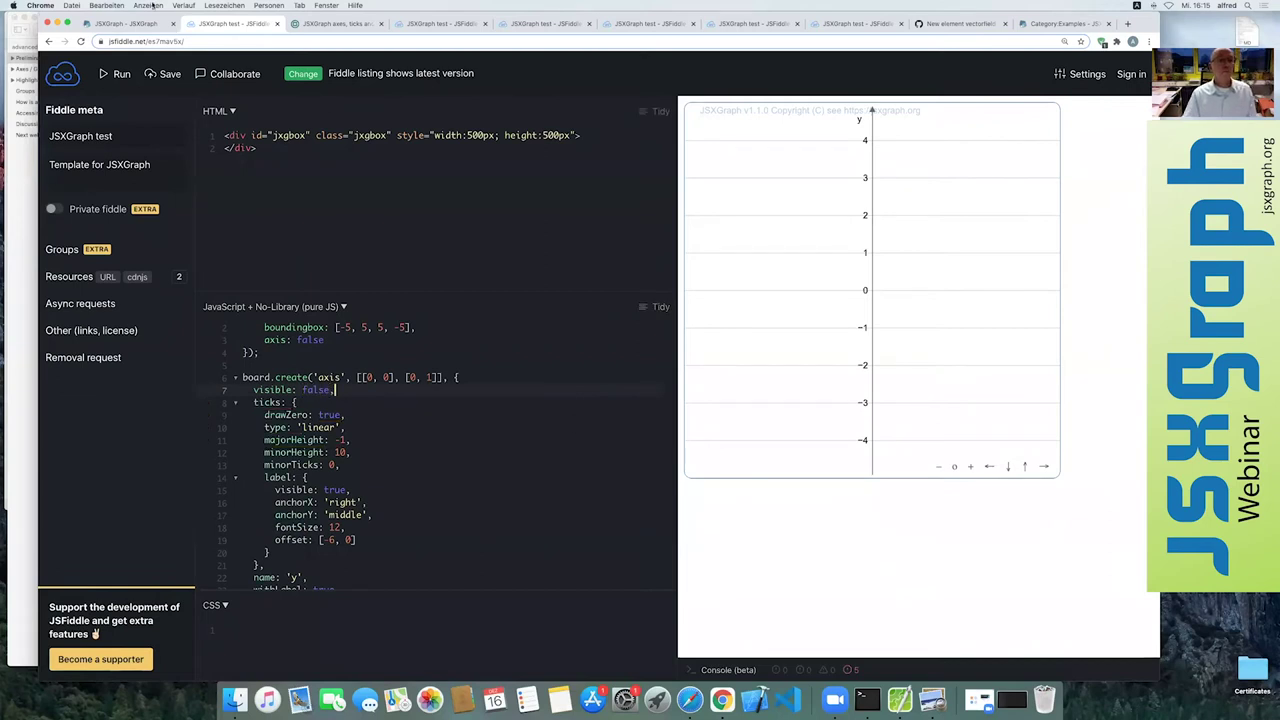
pyautogui.click(115, 75)
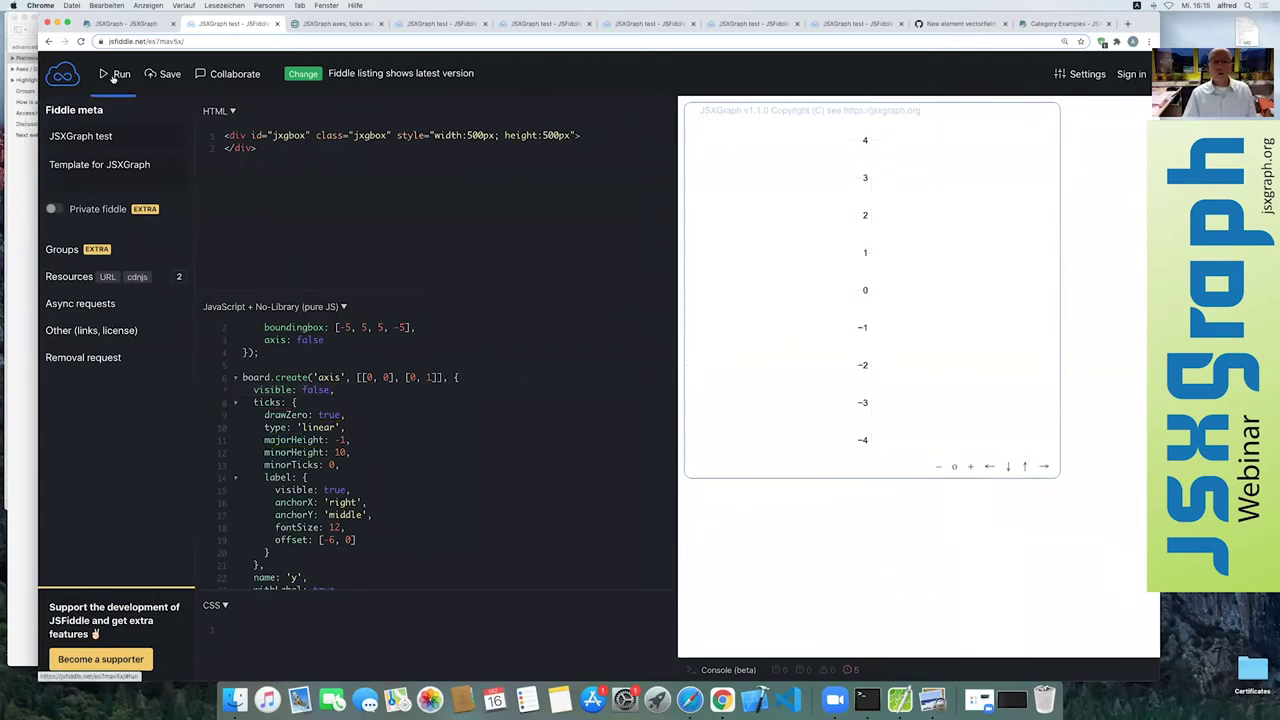
pyautogui.click(278, 491)
# - Comment out the tick label's visible: true line and rerun
pyautogui.write('//')
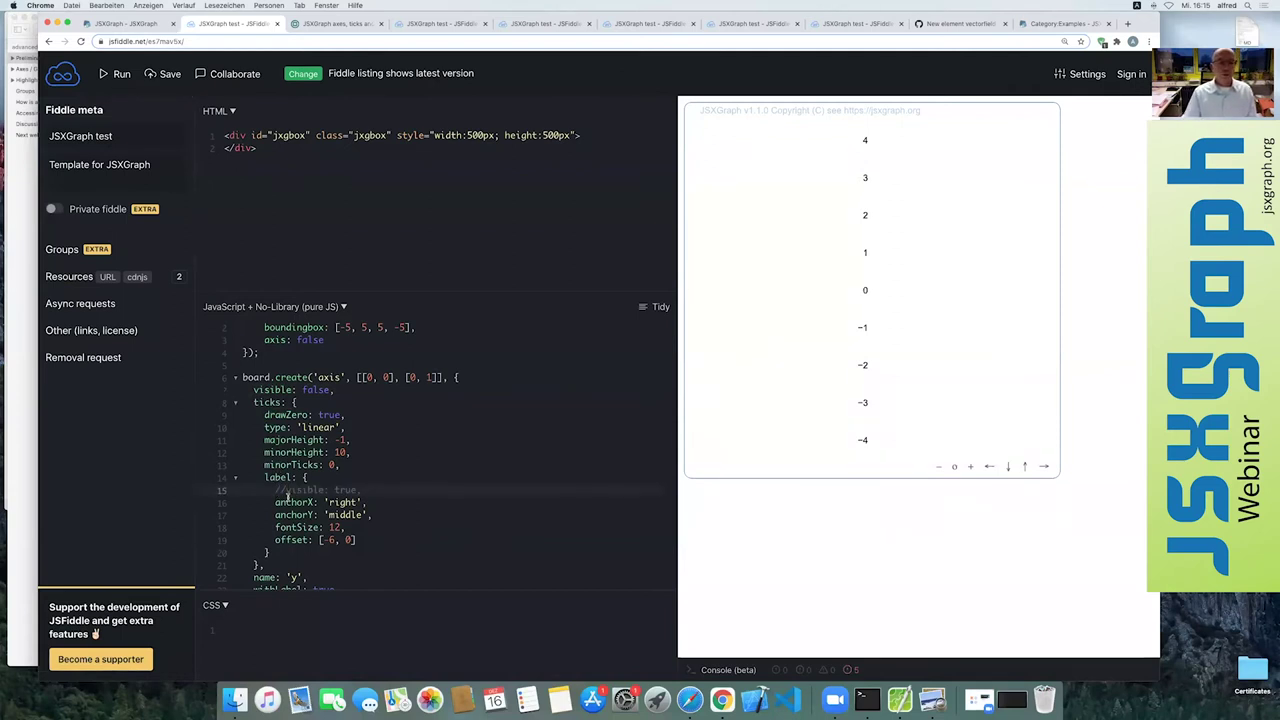
pyautogui.click(115, 74)
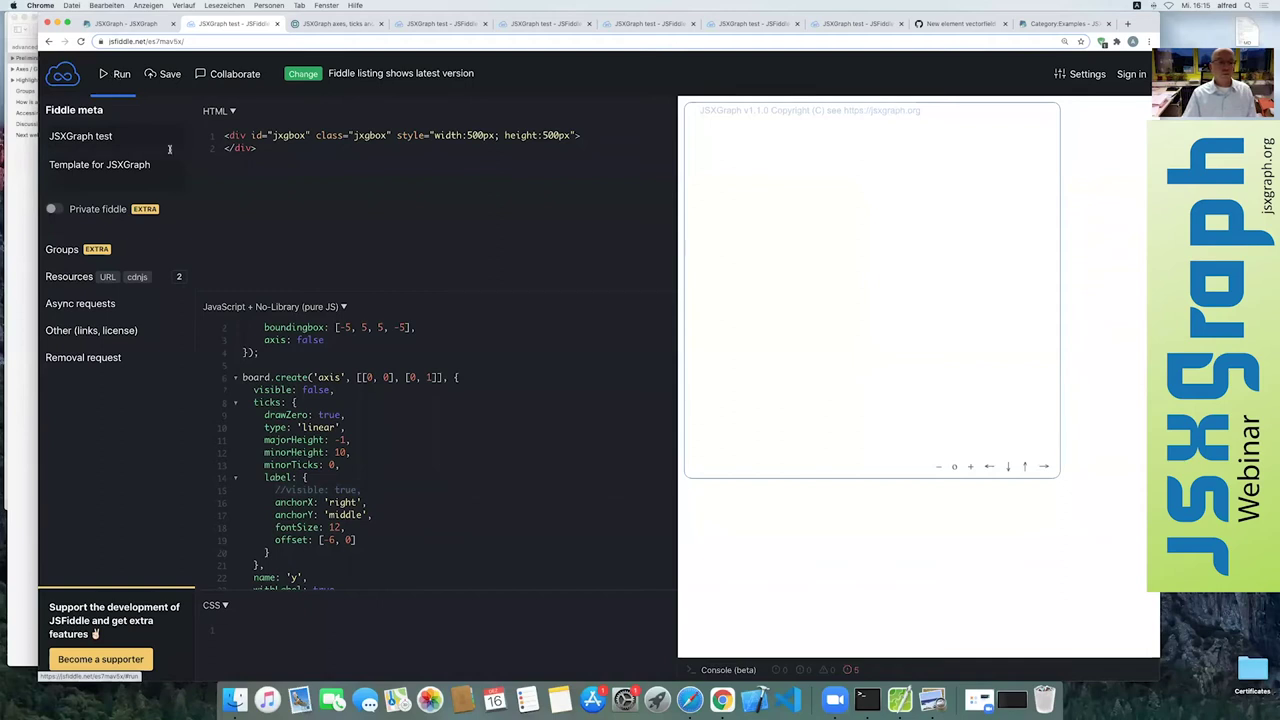
pyautogui.click(287, 490)
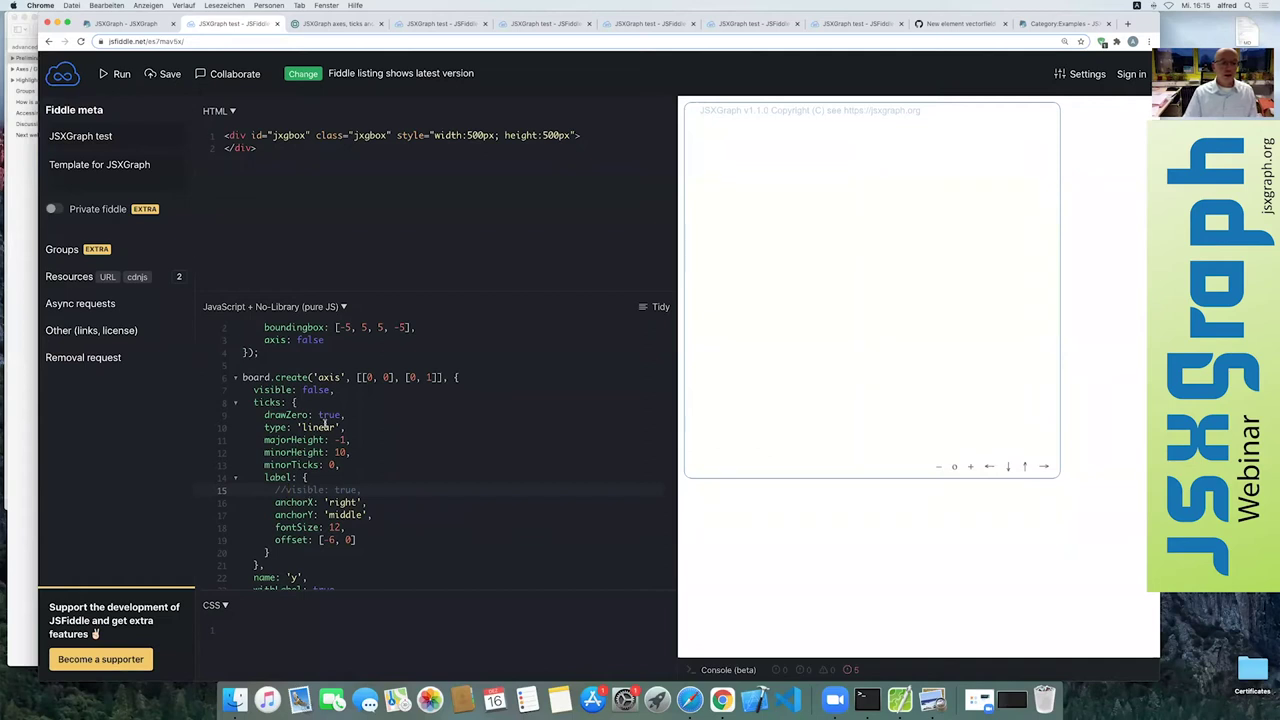
# - Add visible: true inside the ticks settings and rerun to show tick lines
pyautogui.click(313, 403)
pyautogui.press('Return')
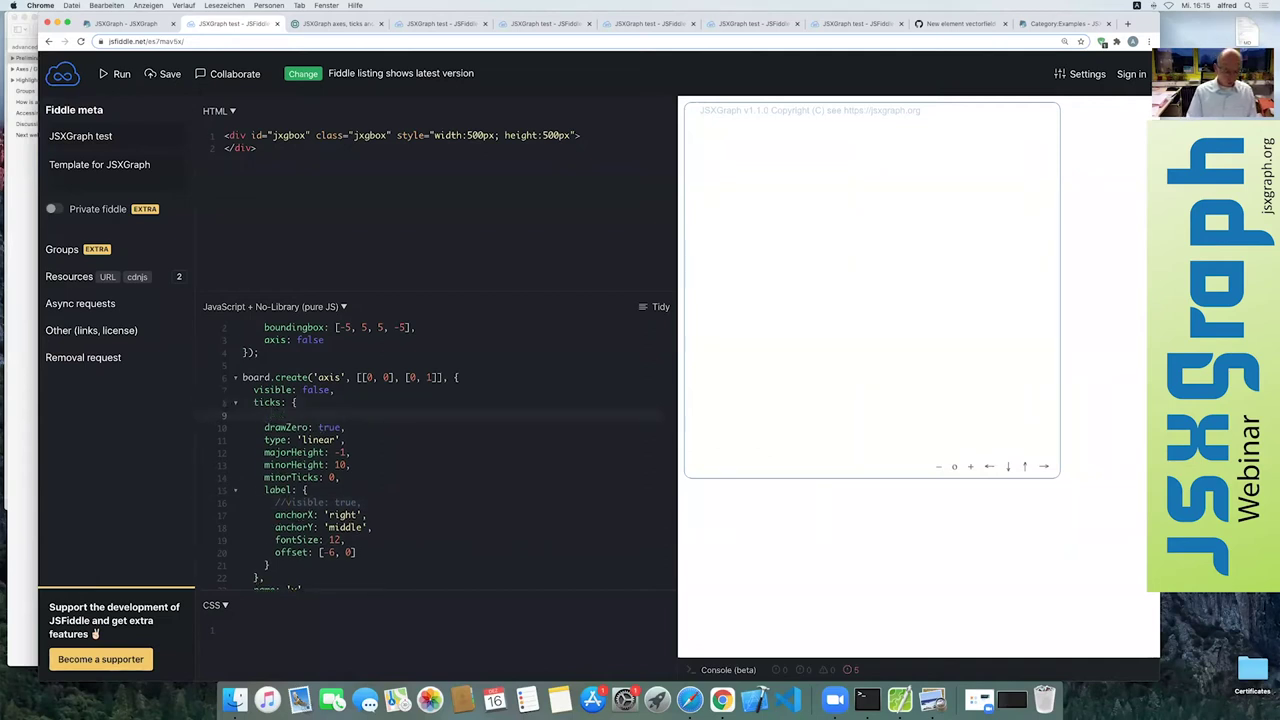
pyautogui.write('visible: true')
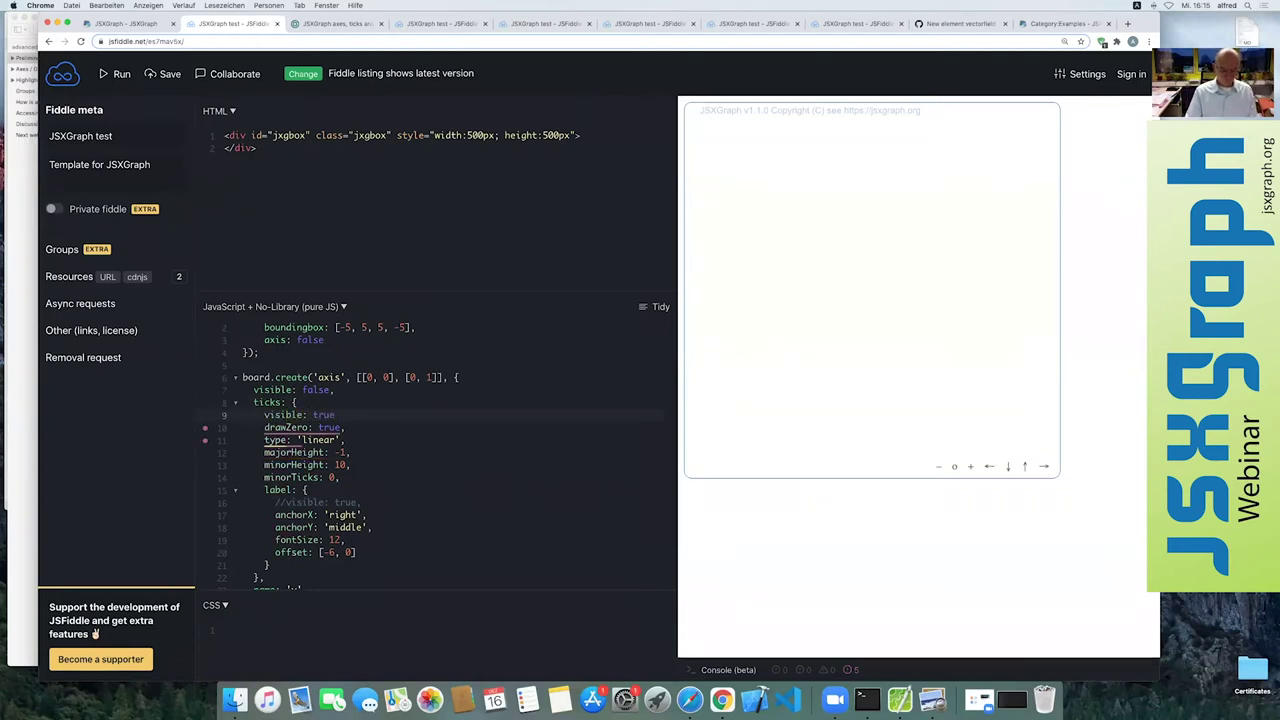
pyautogui.write(',')
pyautogui.click(120, 78)
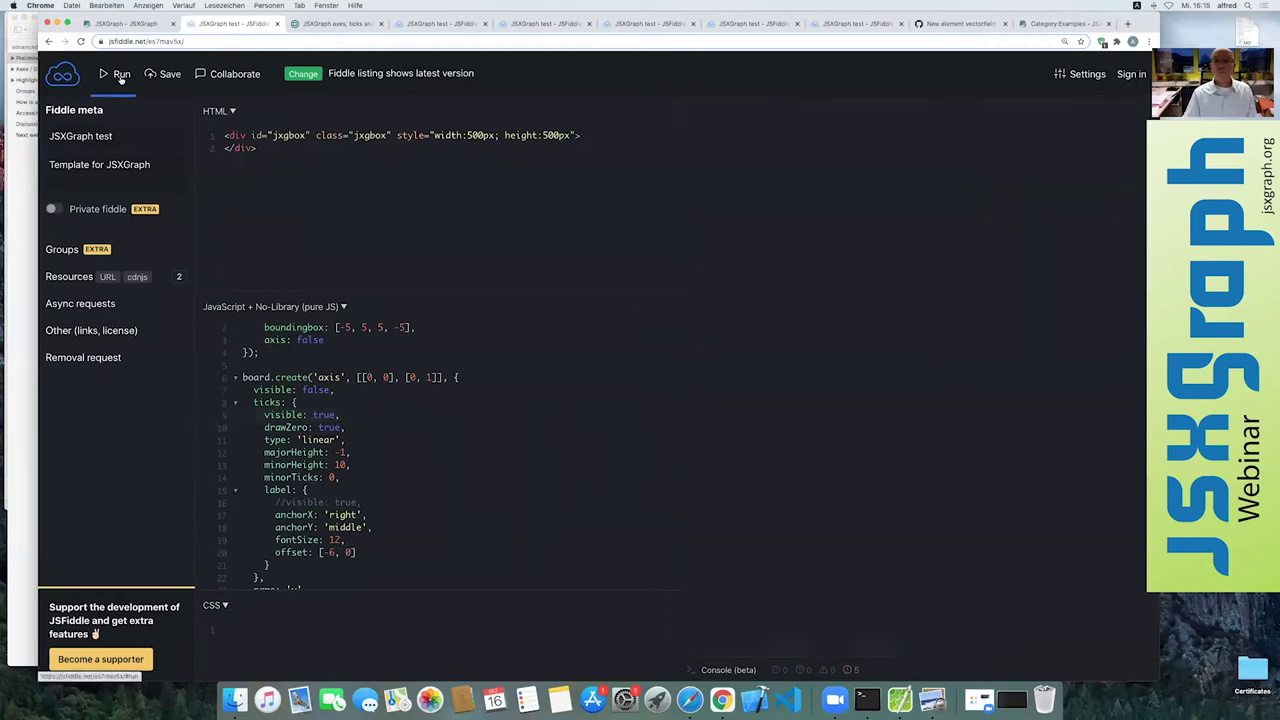
# - Uncomment the label visibility line, set it to false, and rerun to hide the numbers
pyautogui.click(284, 502)
pyautogui.press('BackSpace')
pyautogui.press('BackSpace')
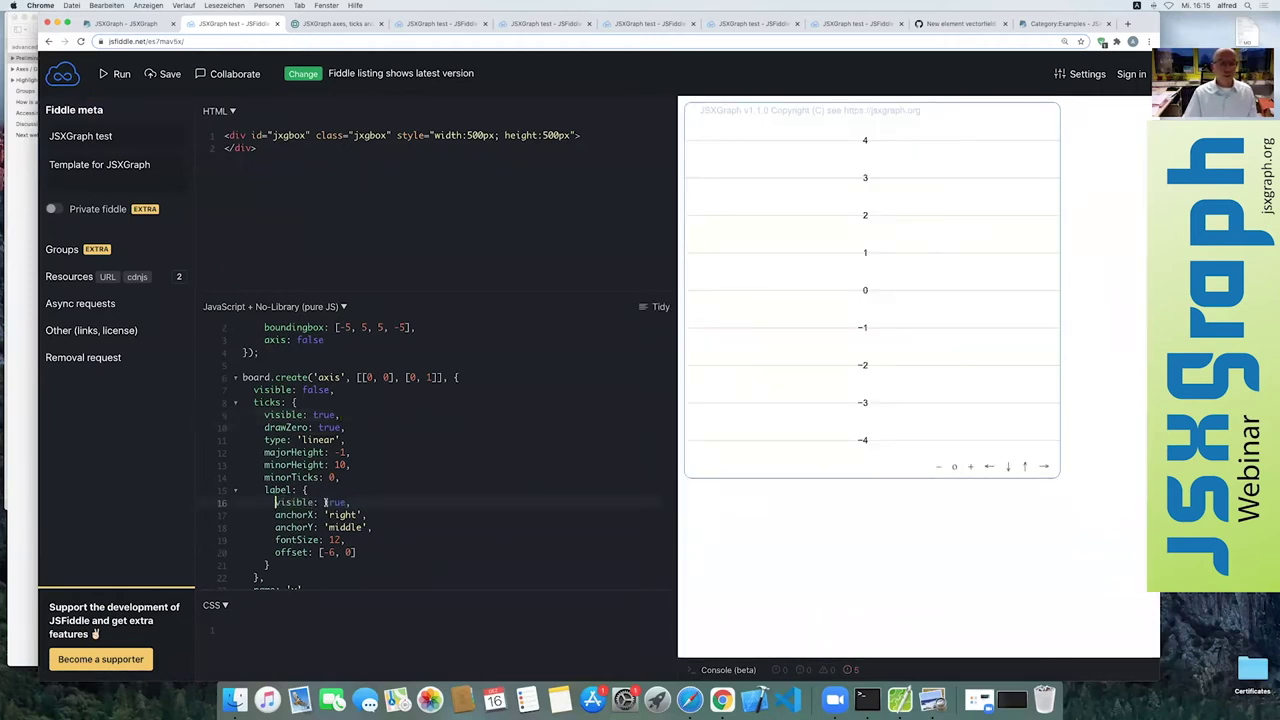
pyautogui.doubleClick(330, 503)
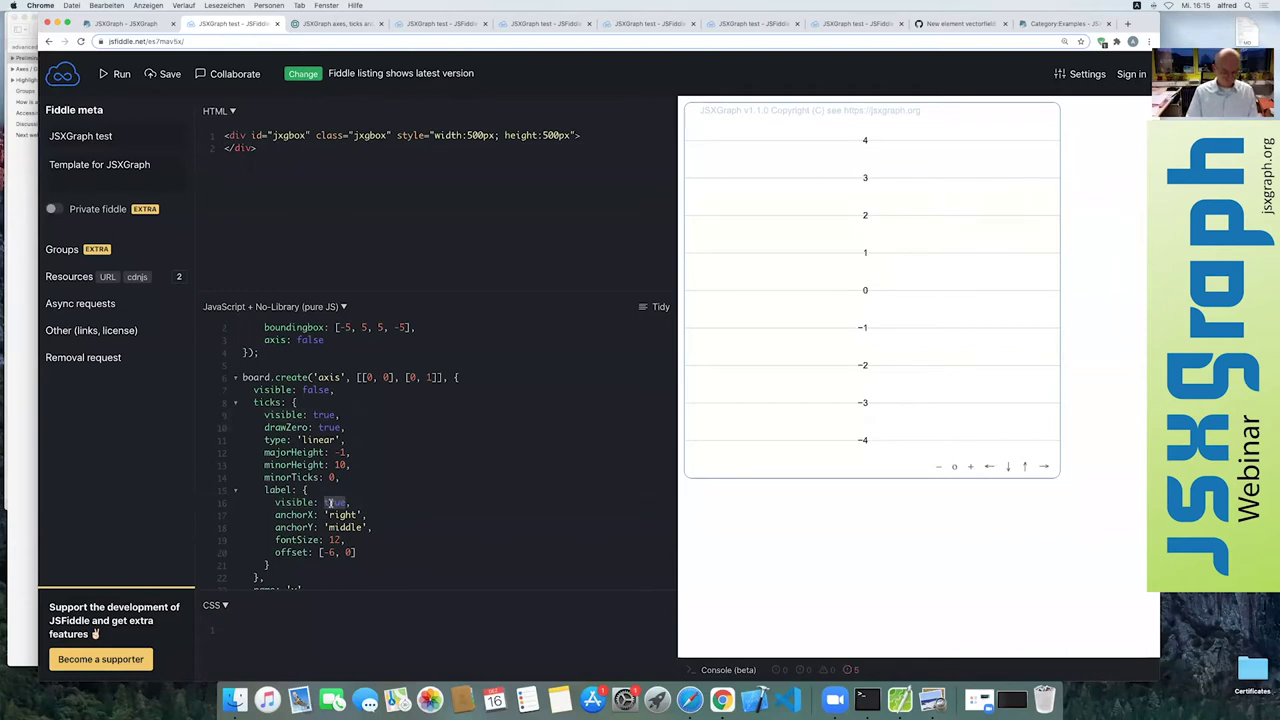
pyautogui.write('false')
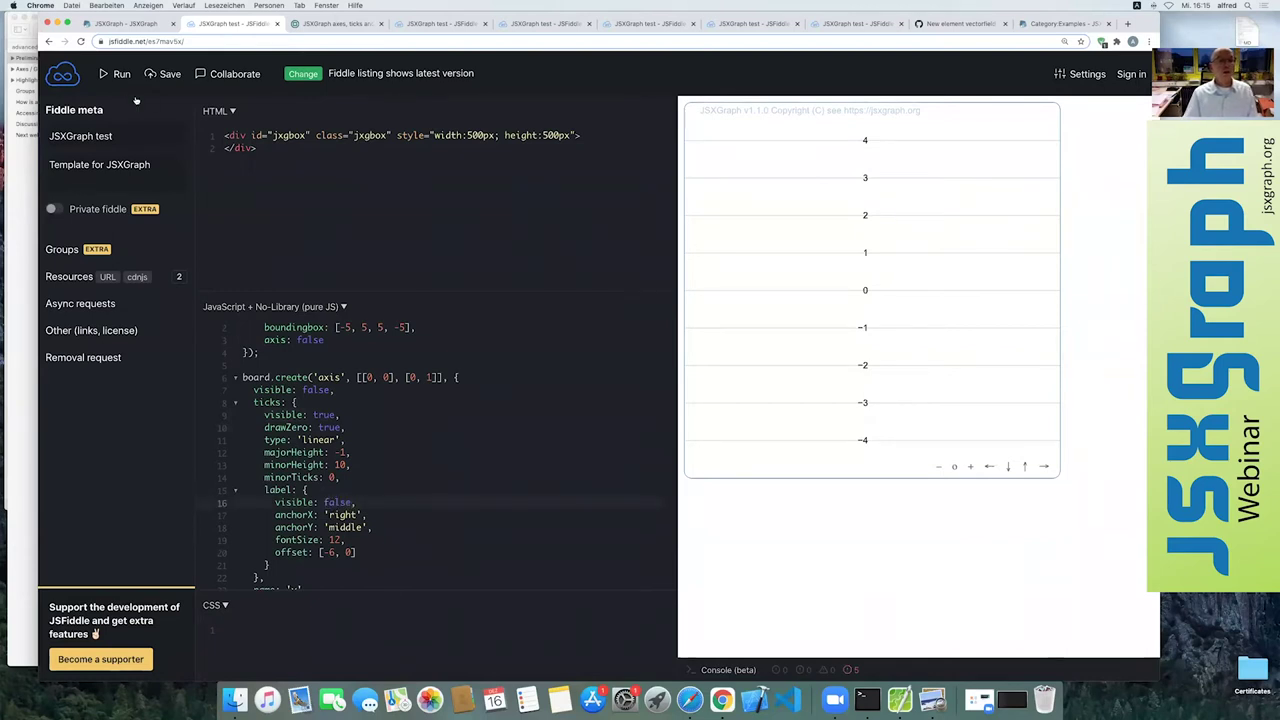
pyautogui.hotkey('ctrl', 'Return')
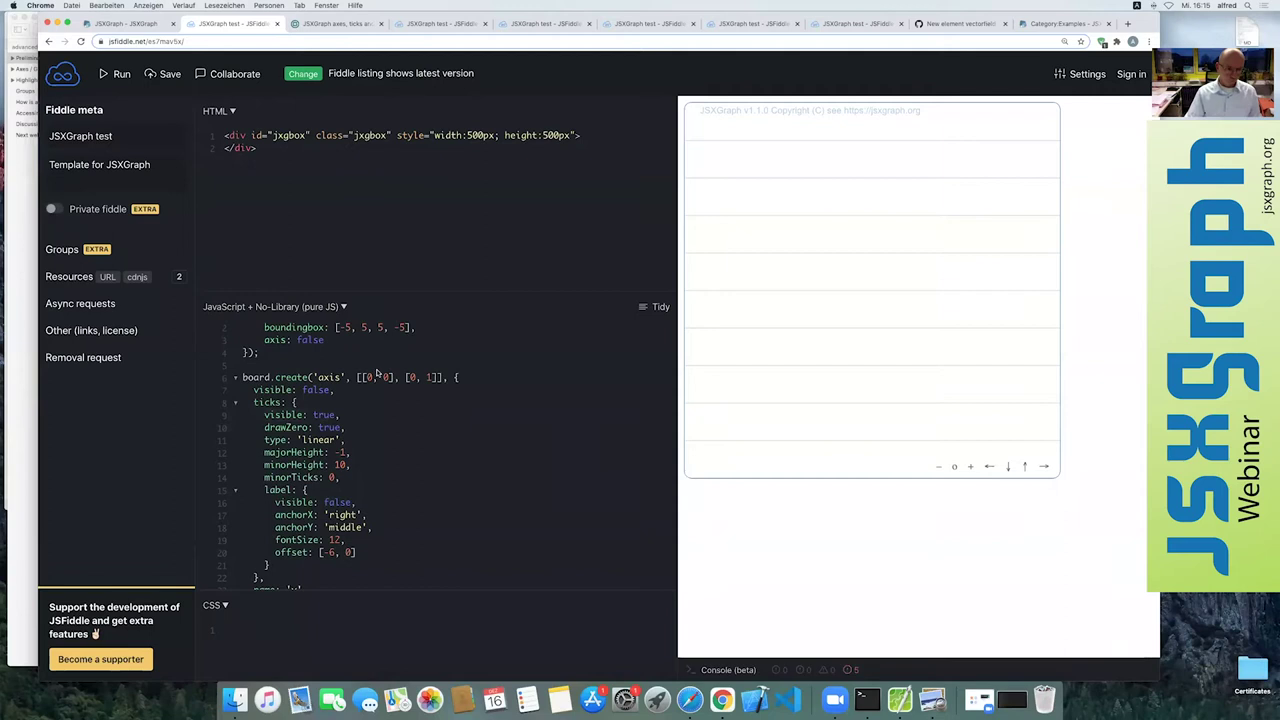
pyautogui.click(4, 259)
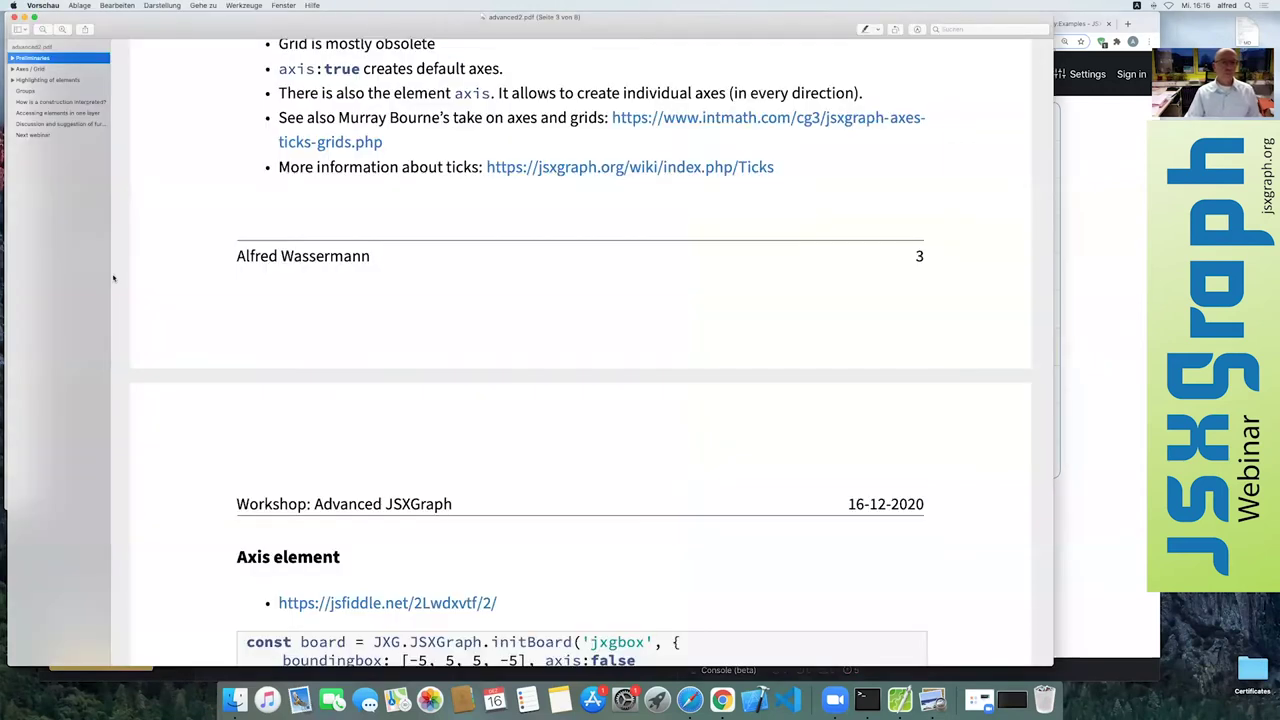
pyautogui.scroll(-2, 247, 301)
pyautogui.scroll(-3, 247, 301)
pyautogui.scroll(-2, 247, 301)
pyautogui.scroll(-3, 247, 301)
pyautogui.scroll(-1, 247, 301)
pyautogui.scroll(-2, 247, 301)
pyautogui.scroll(-3, 247, 301)
pyautogui.scroll(-3, 247, 301)
pyautogui.scroll(-4, 247, 301)
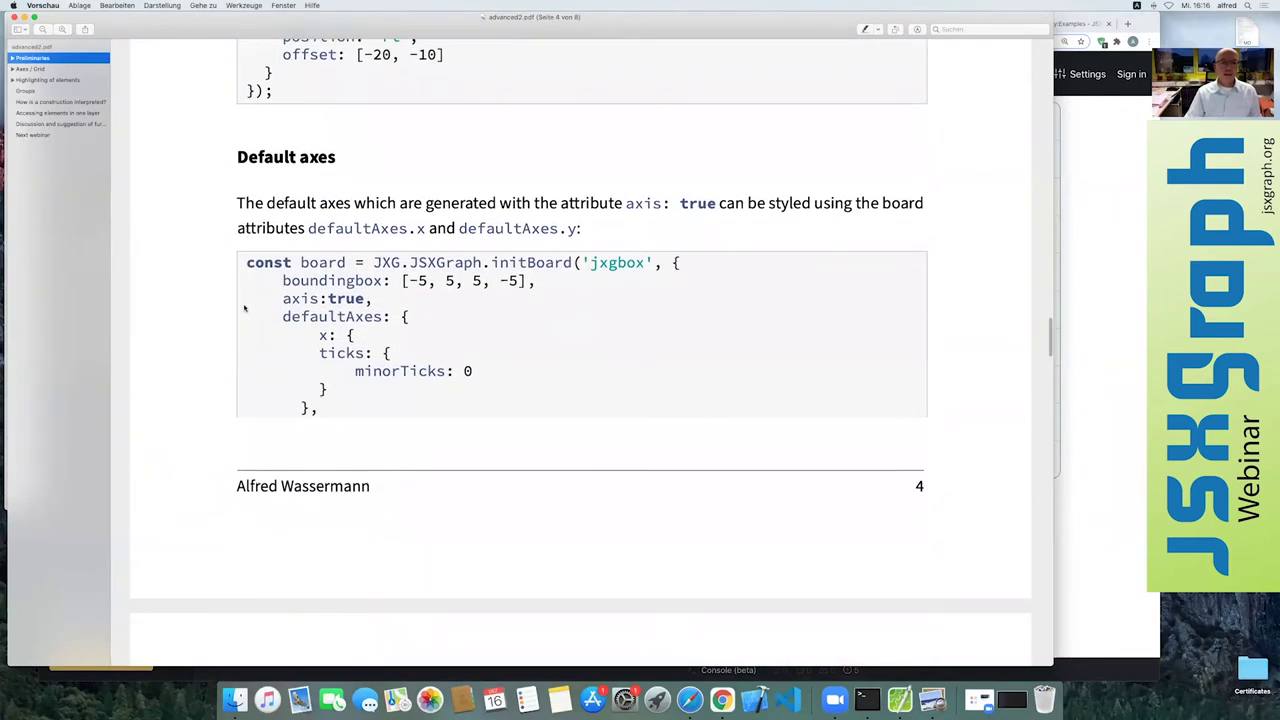
pyautogui.click(1075, 303)
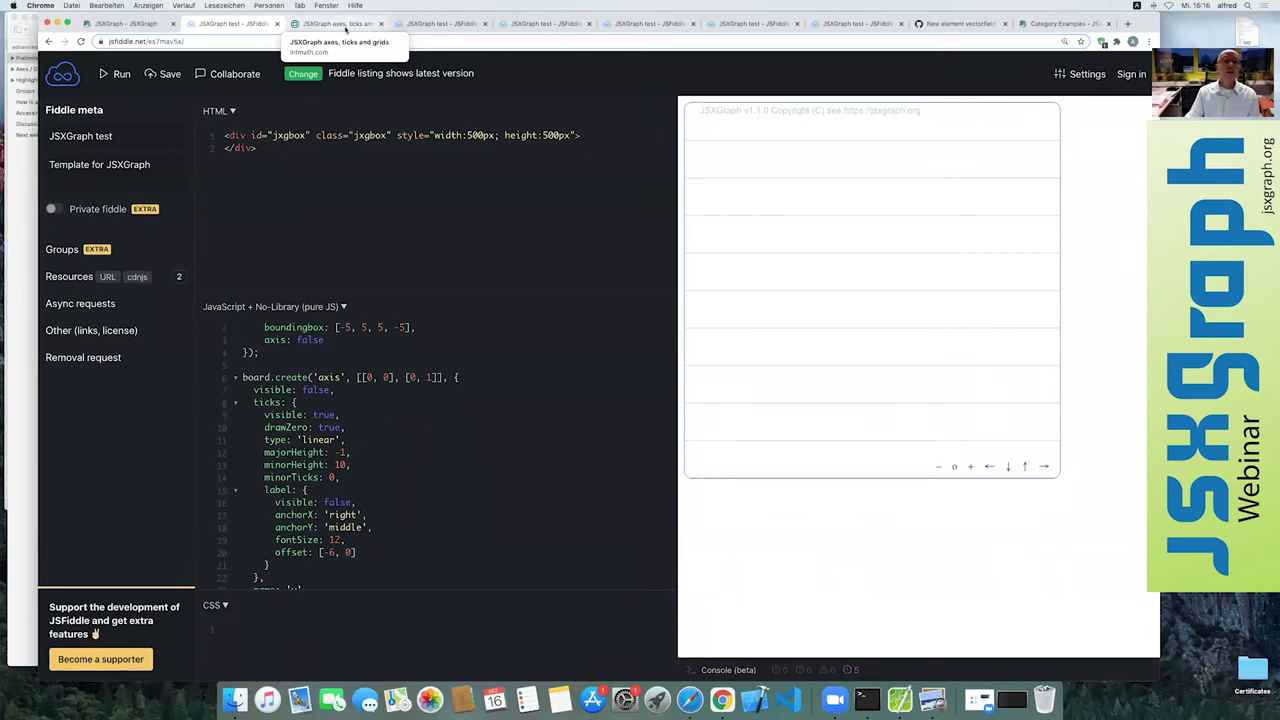
# - Switch to the basic JSXGraph test fiddle and zoom the page to 175 %
pyautogui.click(346, 23)
pyautogui.click(396, 24)
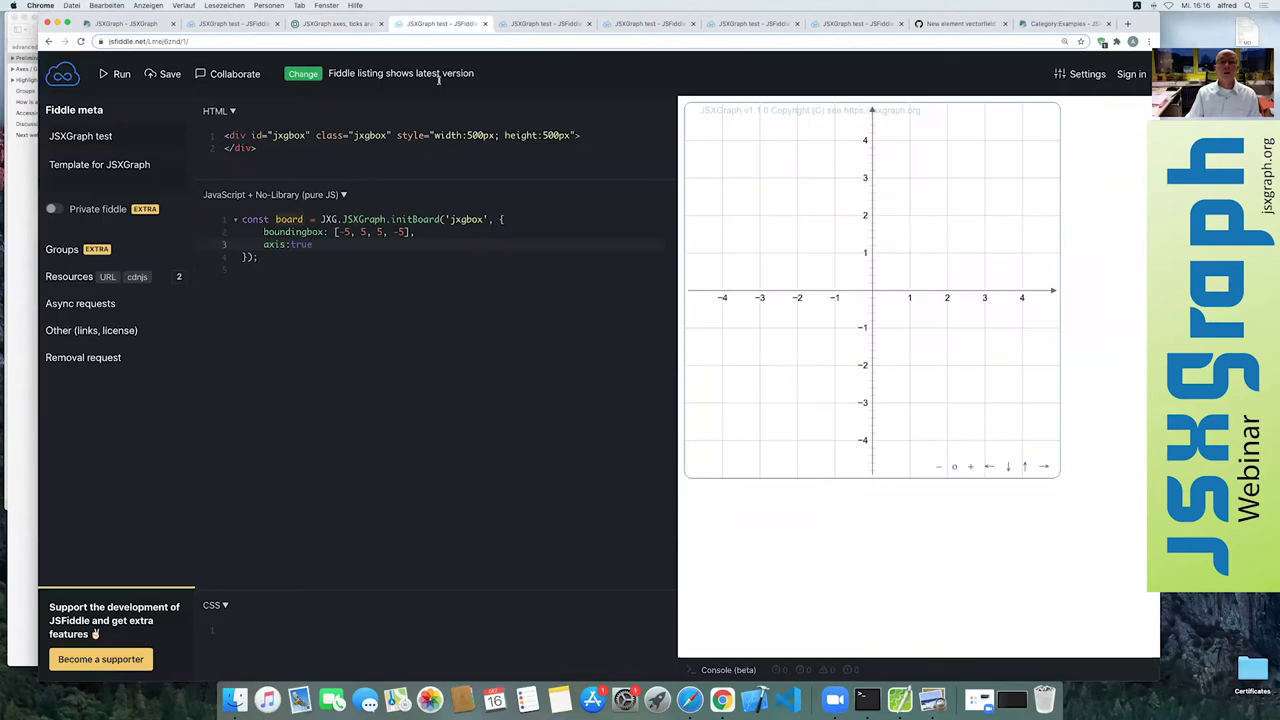
pyautogui.click(290, 245)
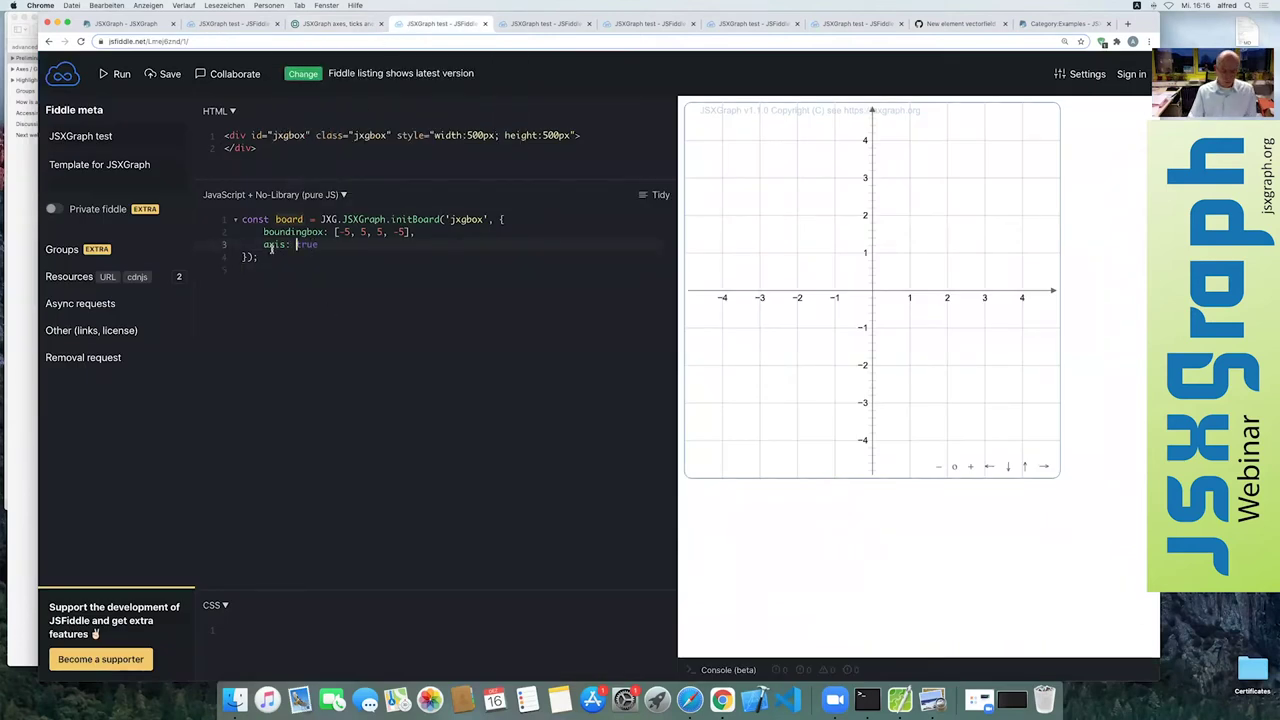
pyautogui.press('super+plus')
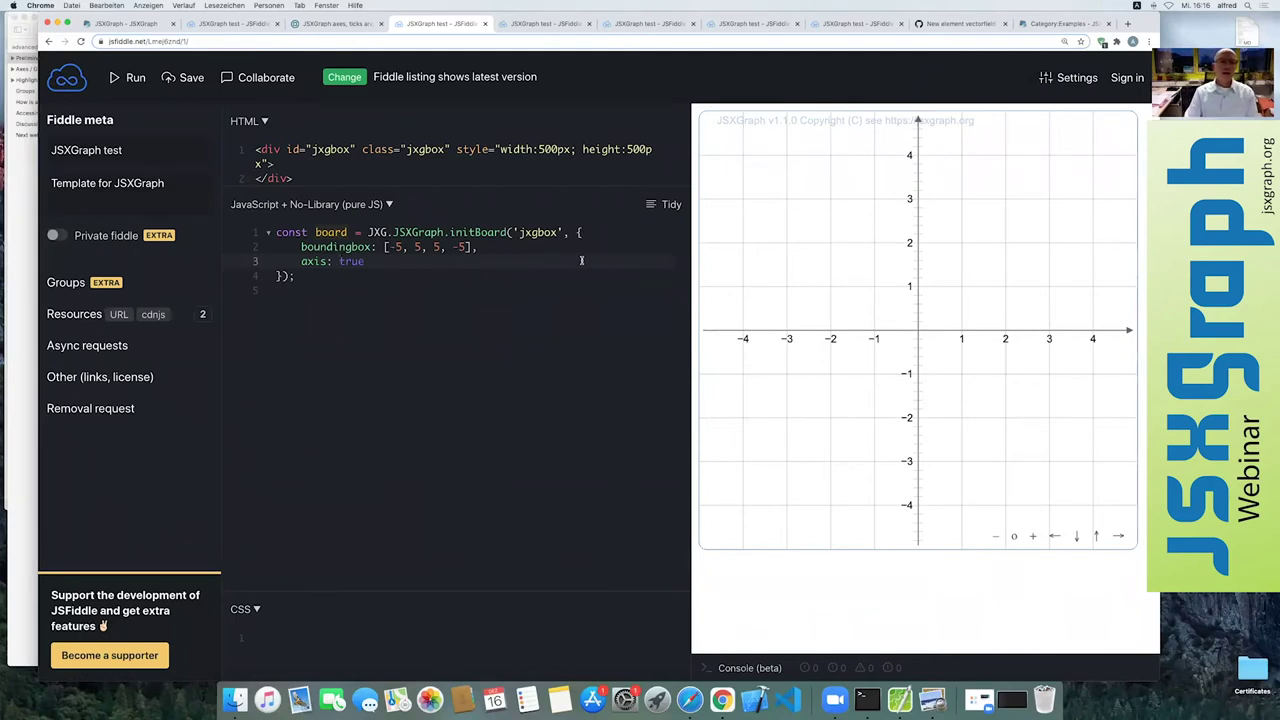
# - Run the board with axis: false, then restore axis: true and start a new attribute line
pyautogui.doubleClick(352, 261)
pyautogui.write('false')
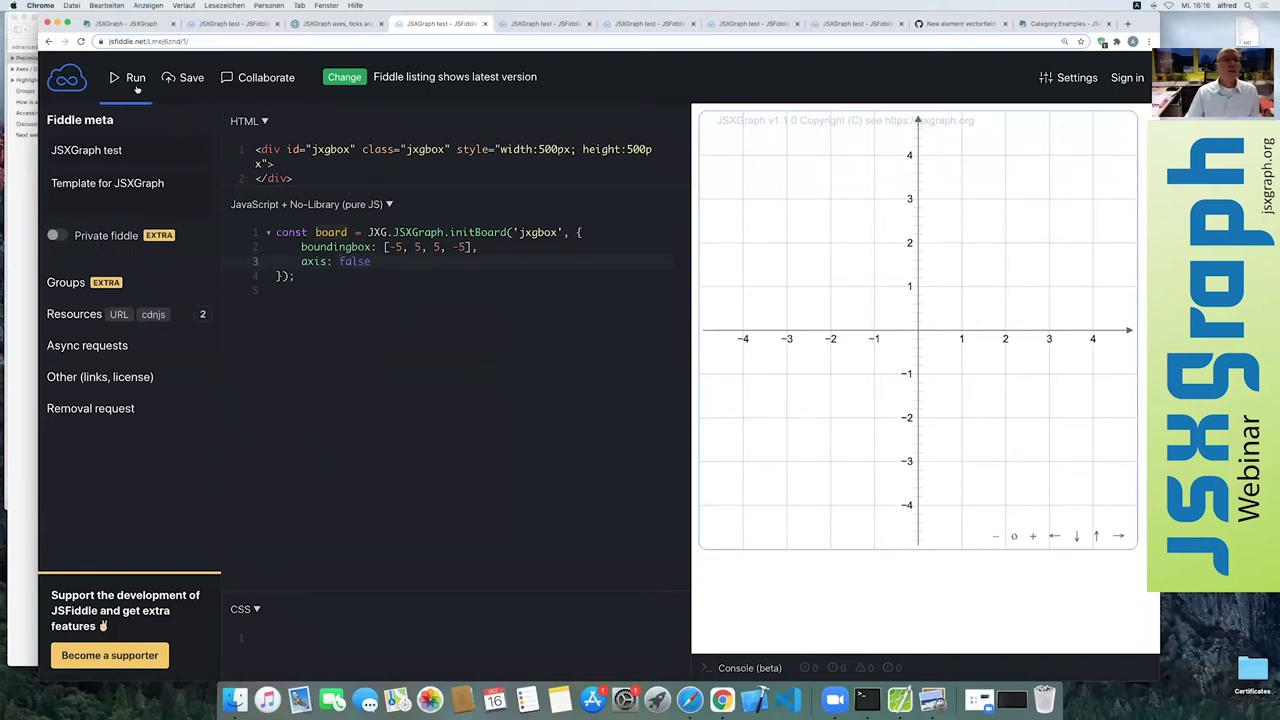
pyautogui.click(136, 88)
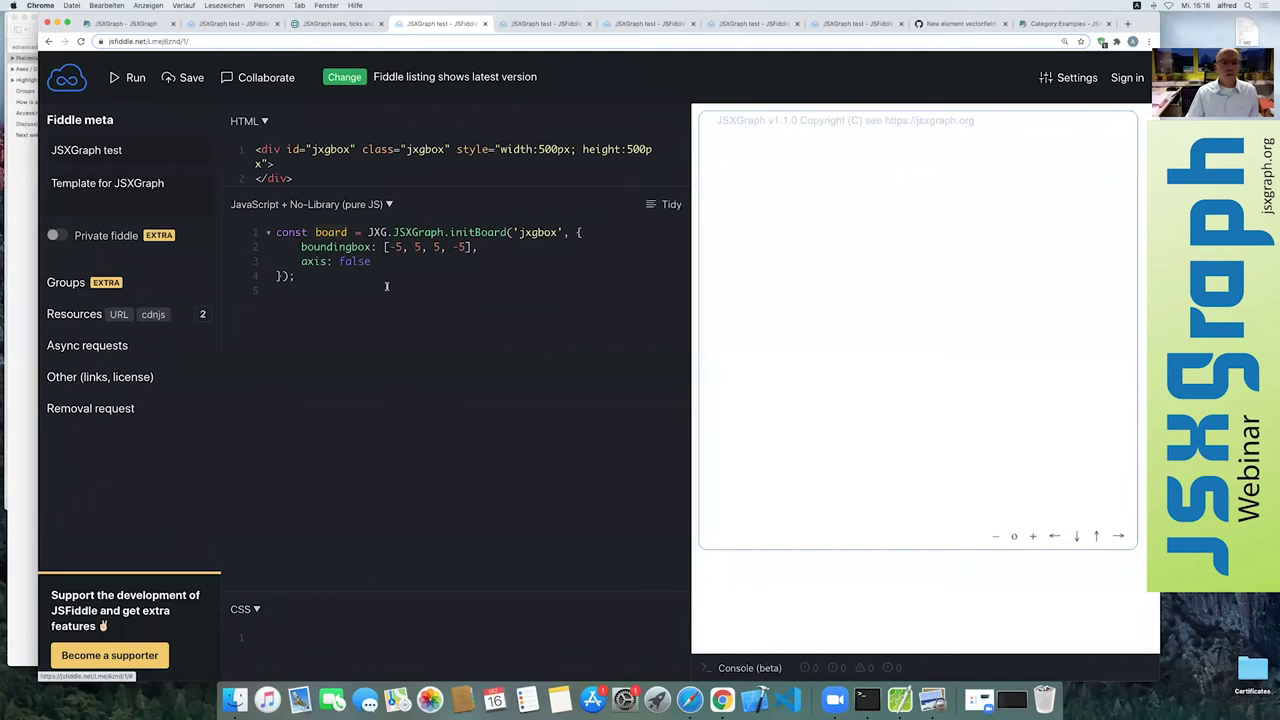
pyautogui.doubleClick(351, 261)
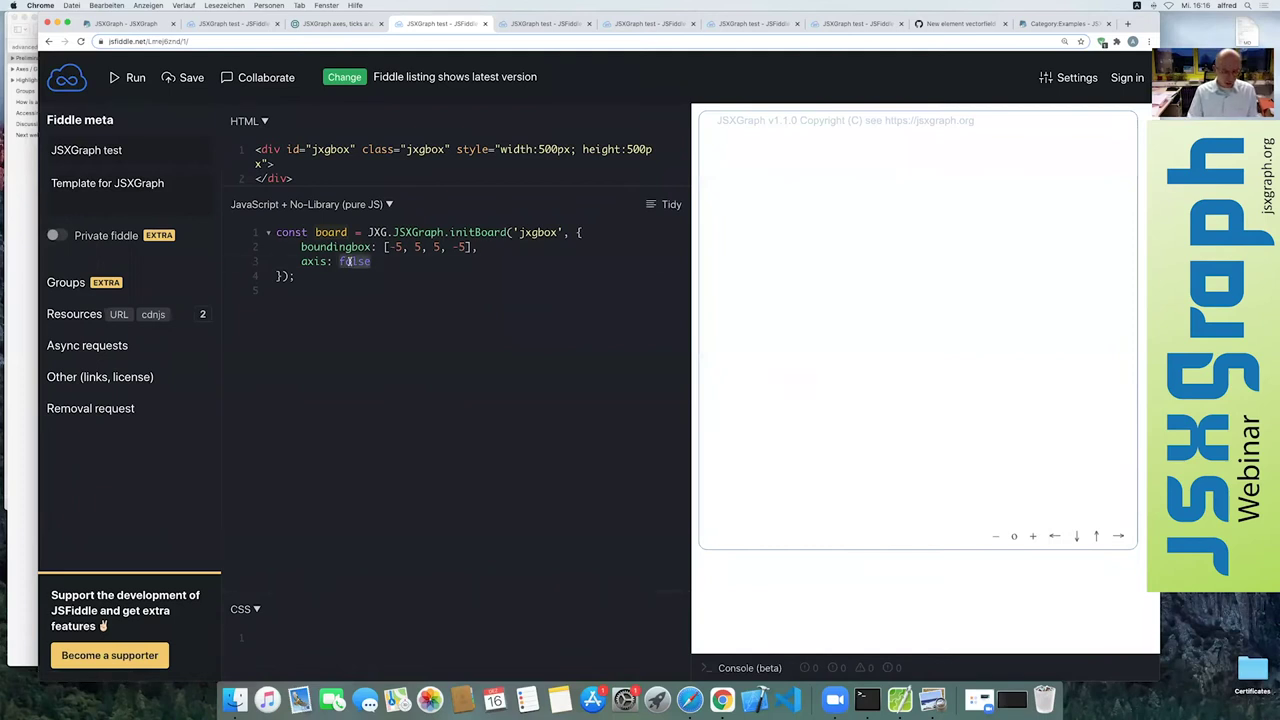
pyautogui.write('true,')
pyautogui.press('Return')
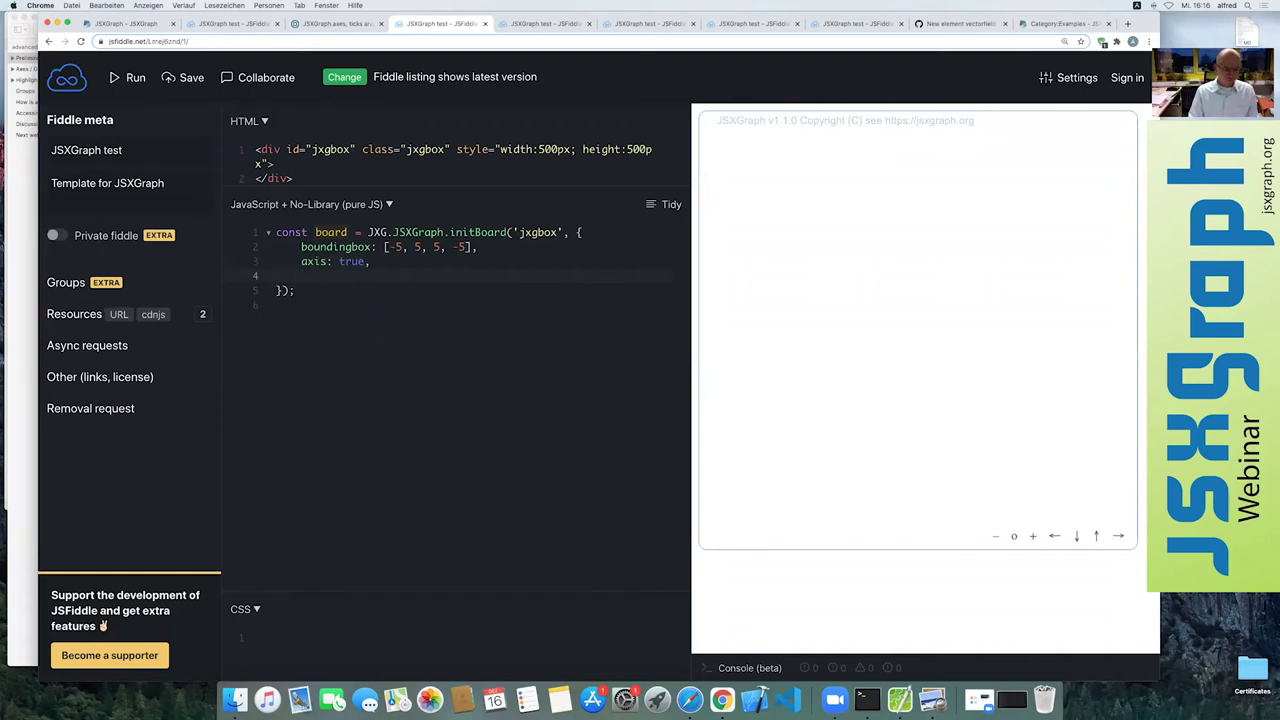
# - Start a defaultAxes: { } block in initBoard's options, below axis: true
pyautogui.write('default')
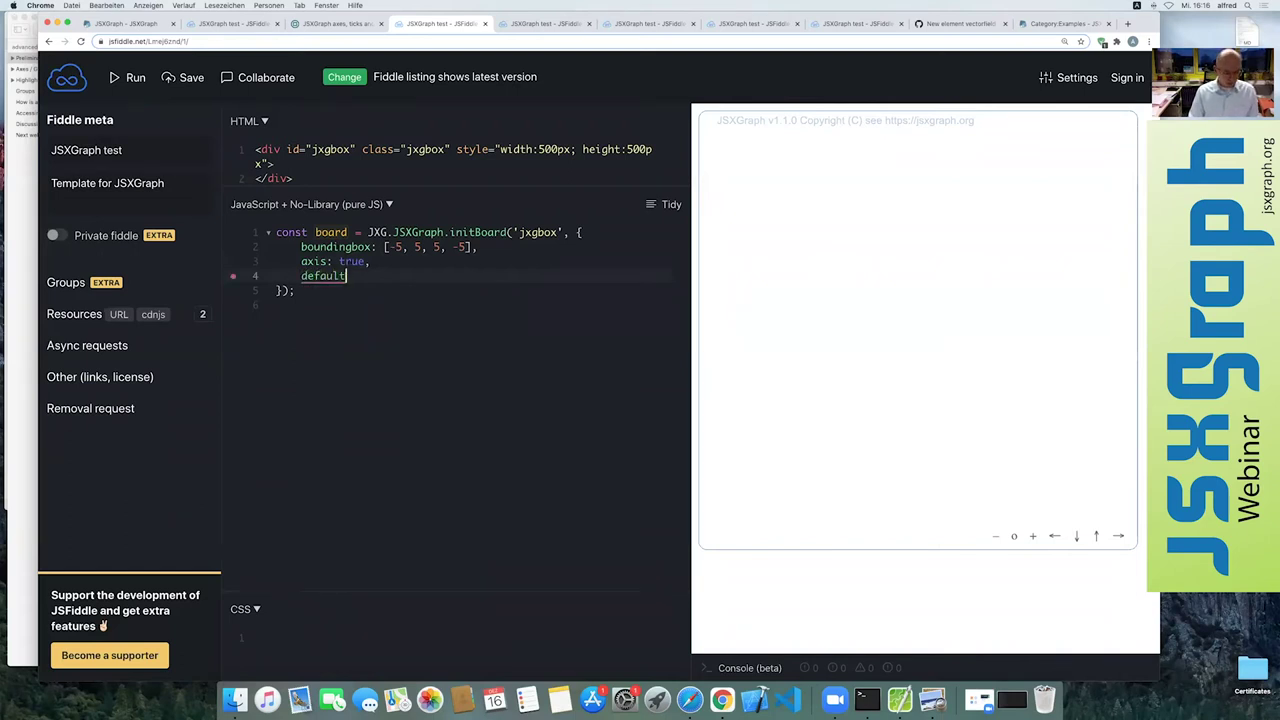
pyautogui.write('Axes')
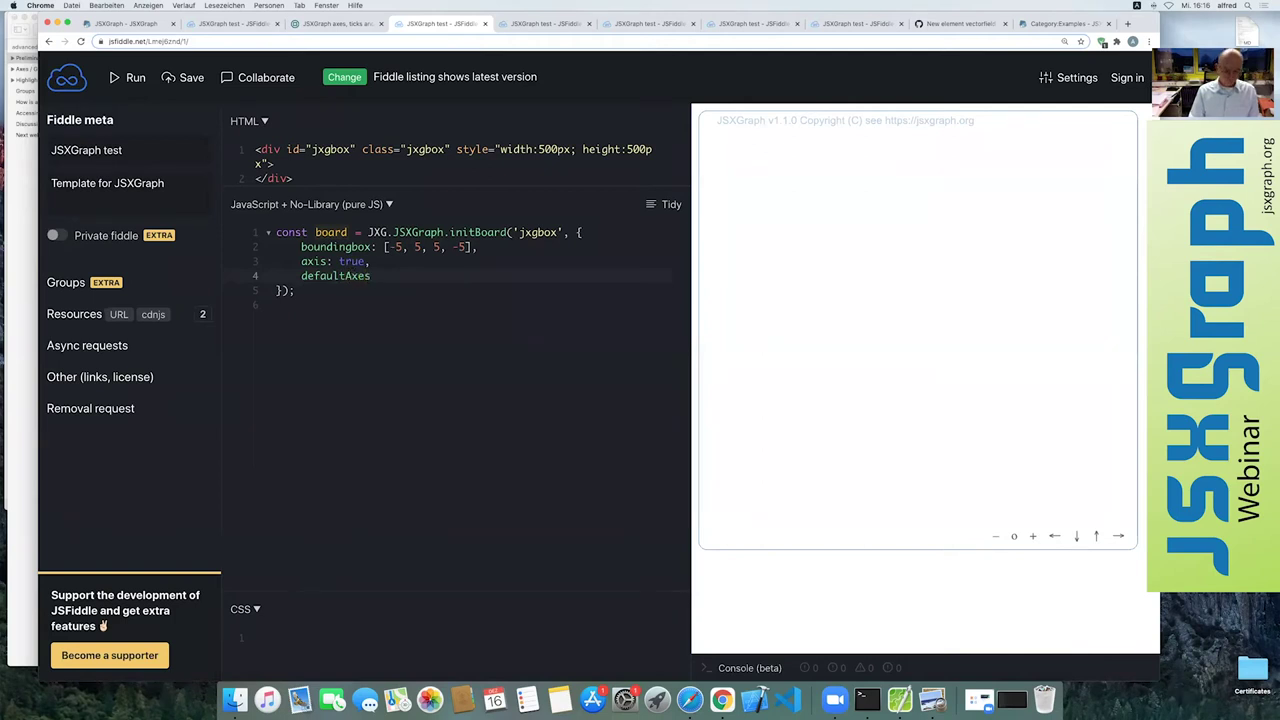
pyautogui.write(': ')
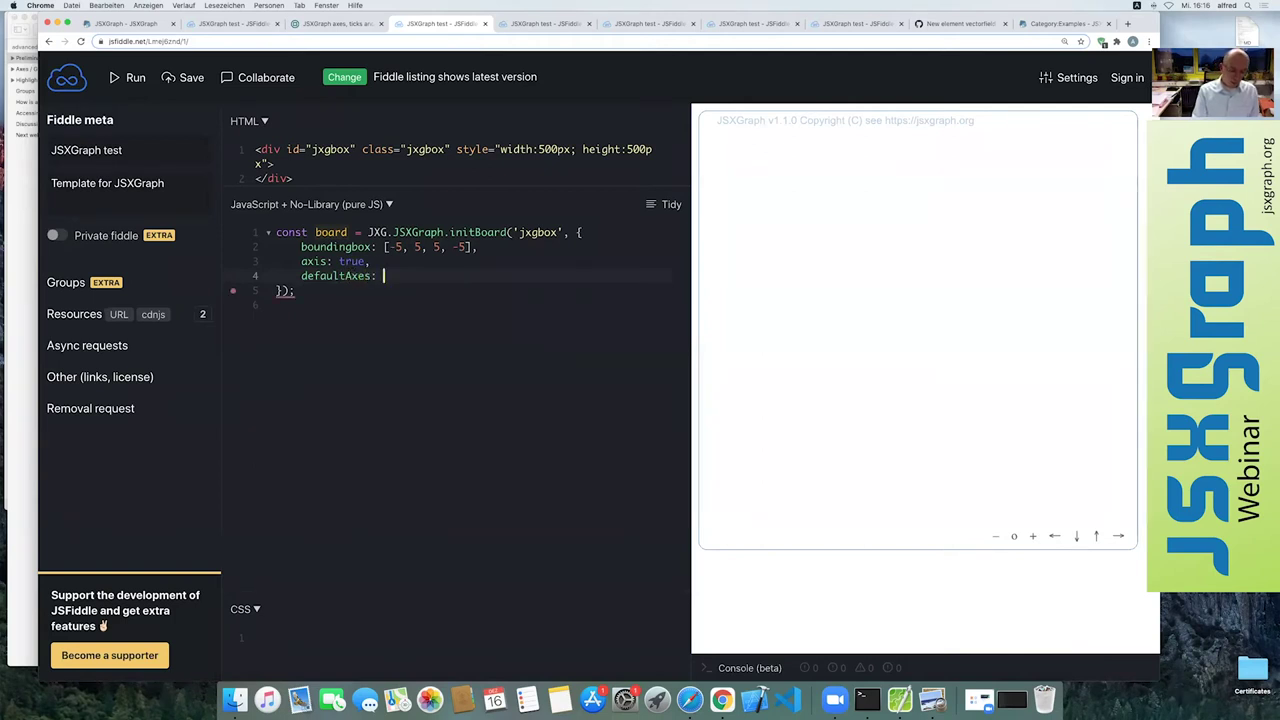
pyautogui.write('{')
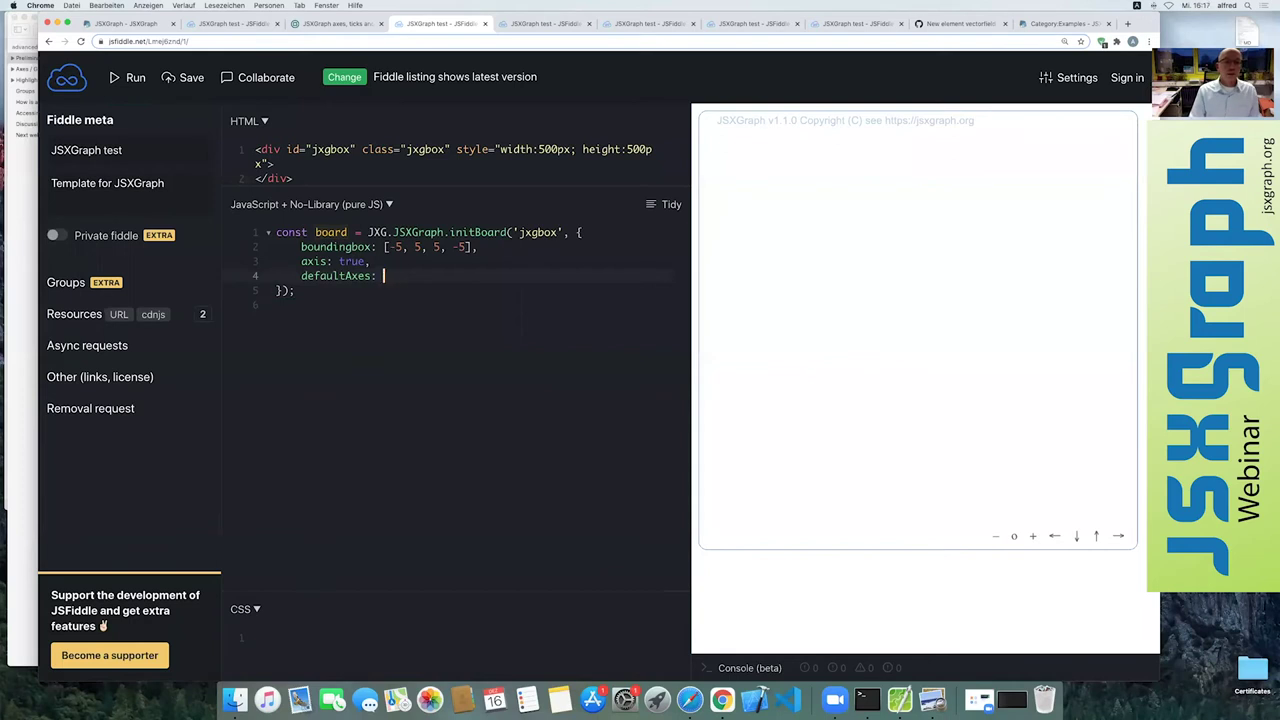
pyautogui.press('Return')
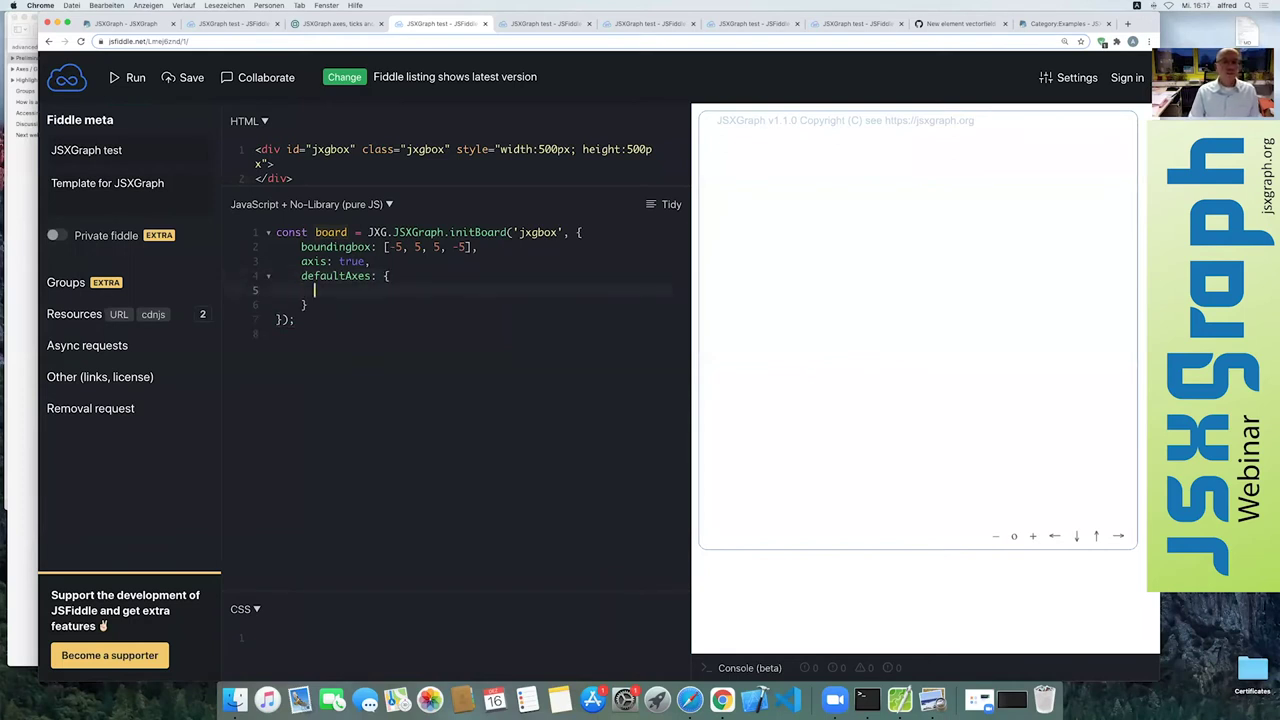
pyautogui.write(':')
pyautogui.press('BackSpace')
pyautogui.press('BackSpace')
pyautogui.press('BackSpace')
pyautogui.write('{')
pyautogui.press('Return')
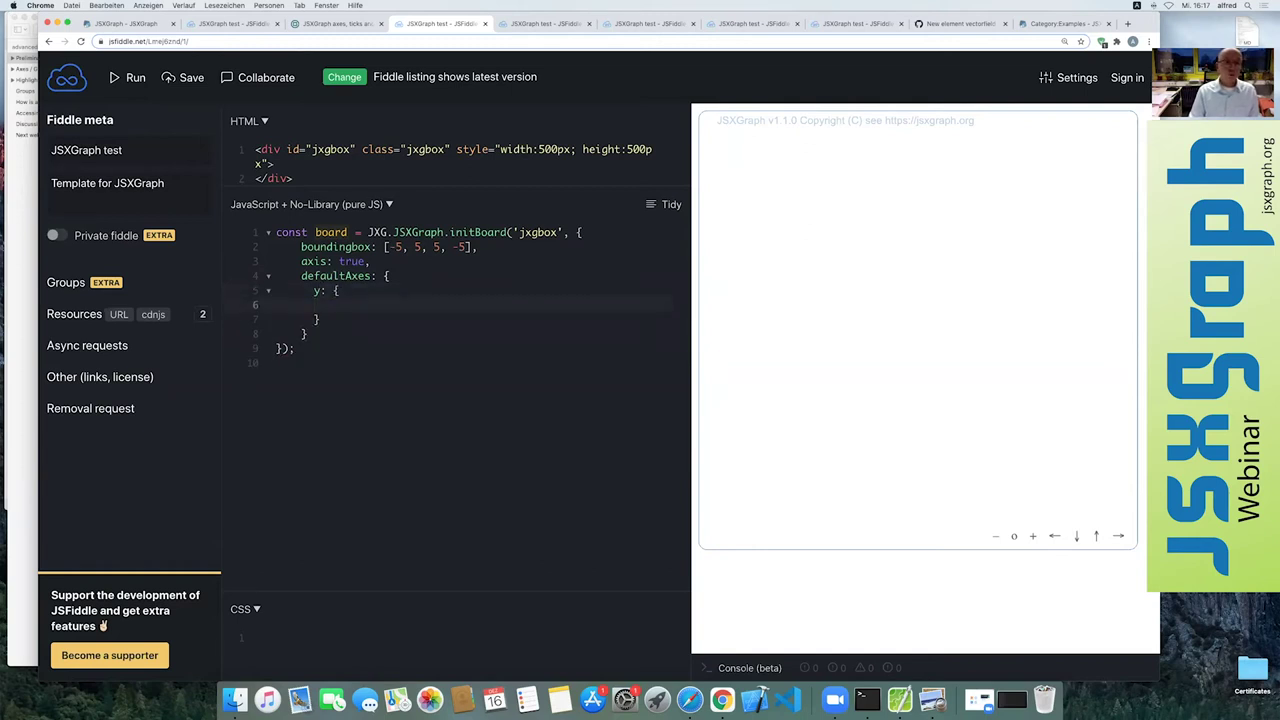
# - Fill defaultAxes with empty x: { } and y: { } blocks
pyautogui.doubleClick(317, 291)
pyautogui.write('x')
pyautogui.write(',')
pyautogui.press('Return')
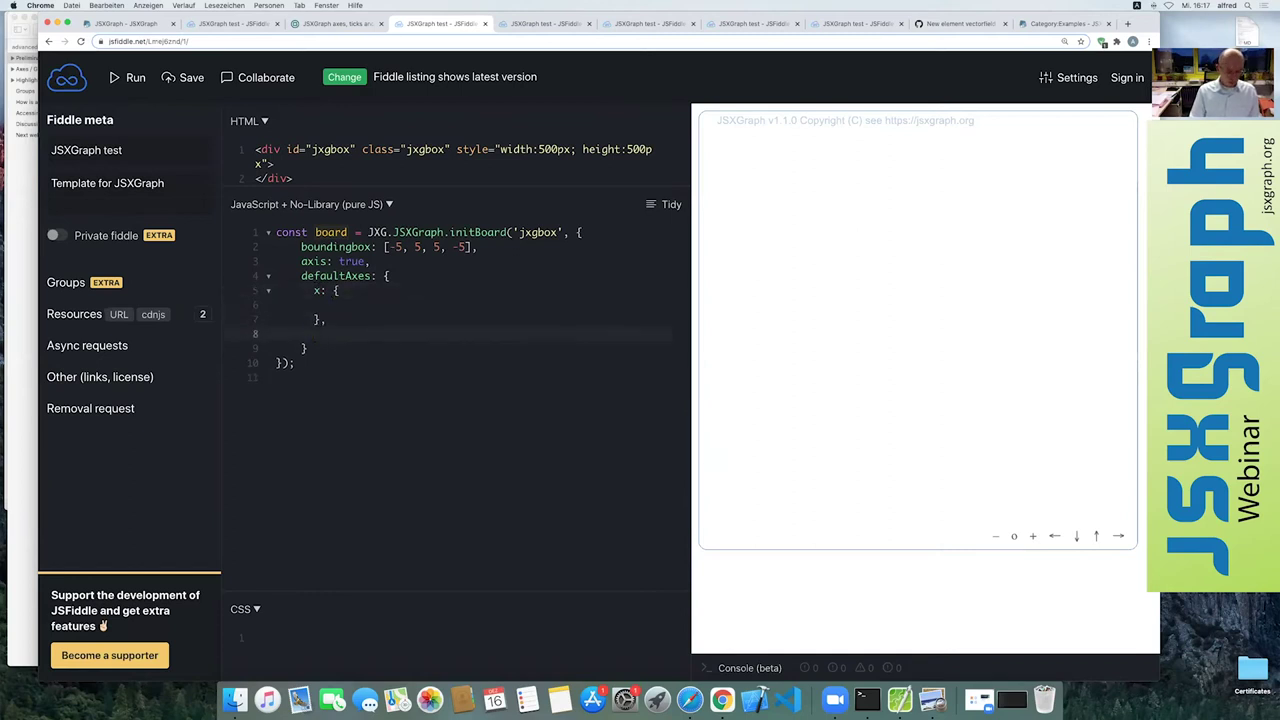
pyautogui.write('y: ')
pyautogui.write('{')
pyautogui.press('Return')
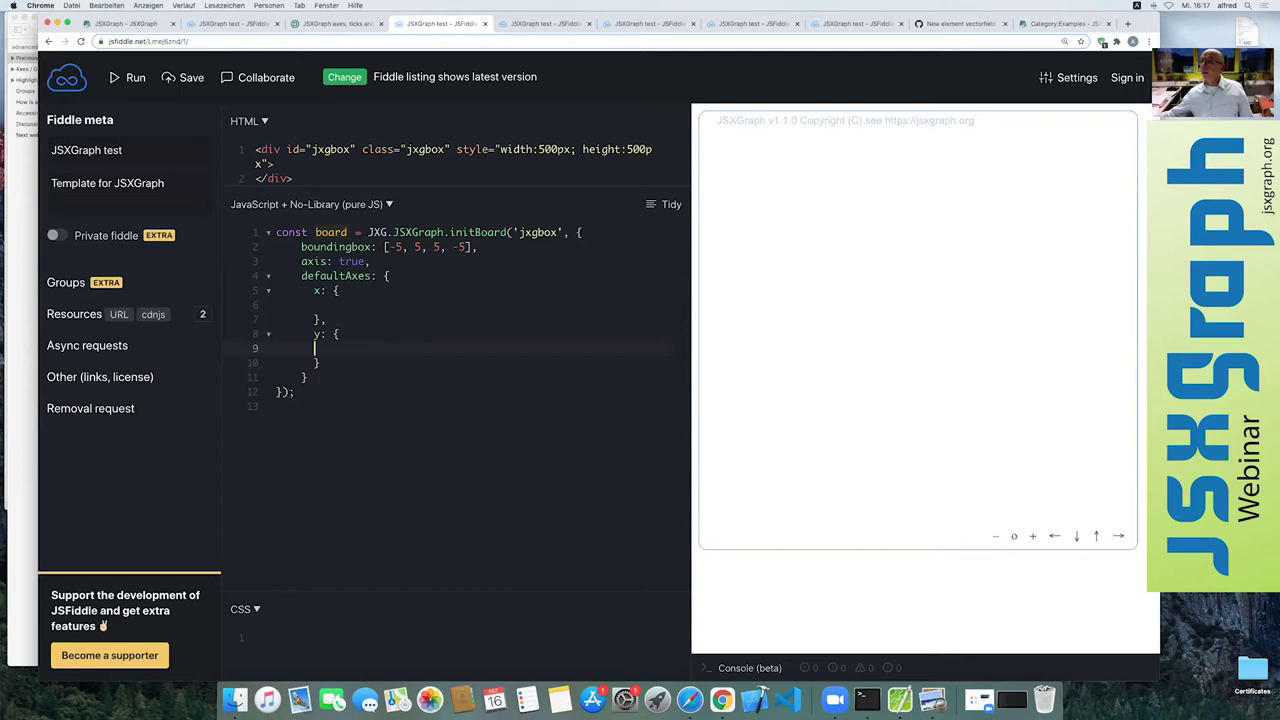
pyautogui.press('Up')
pyautogui.press('Up')
pyautogui.press('Up')
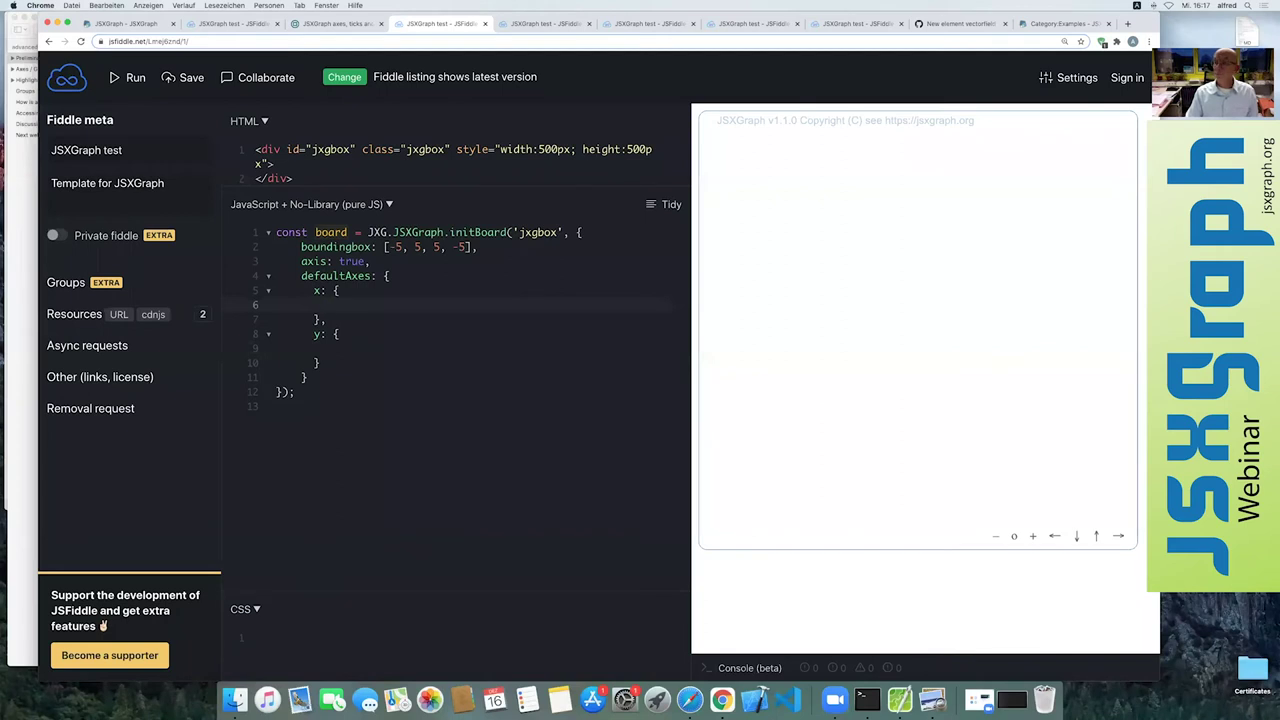
pyautogui.write('ticks')
pyautogui.press('BackSpace')
pyautogui.press('BackSpace')
pyautogui.press('BackSpace')
pyautogui.press('BackSpace')
pyautogui.press('BackSpace')
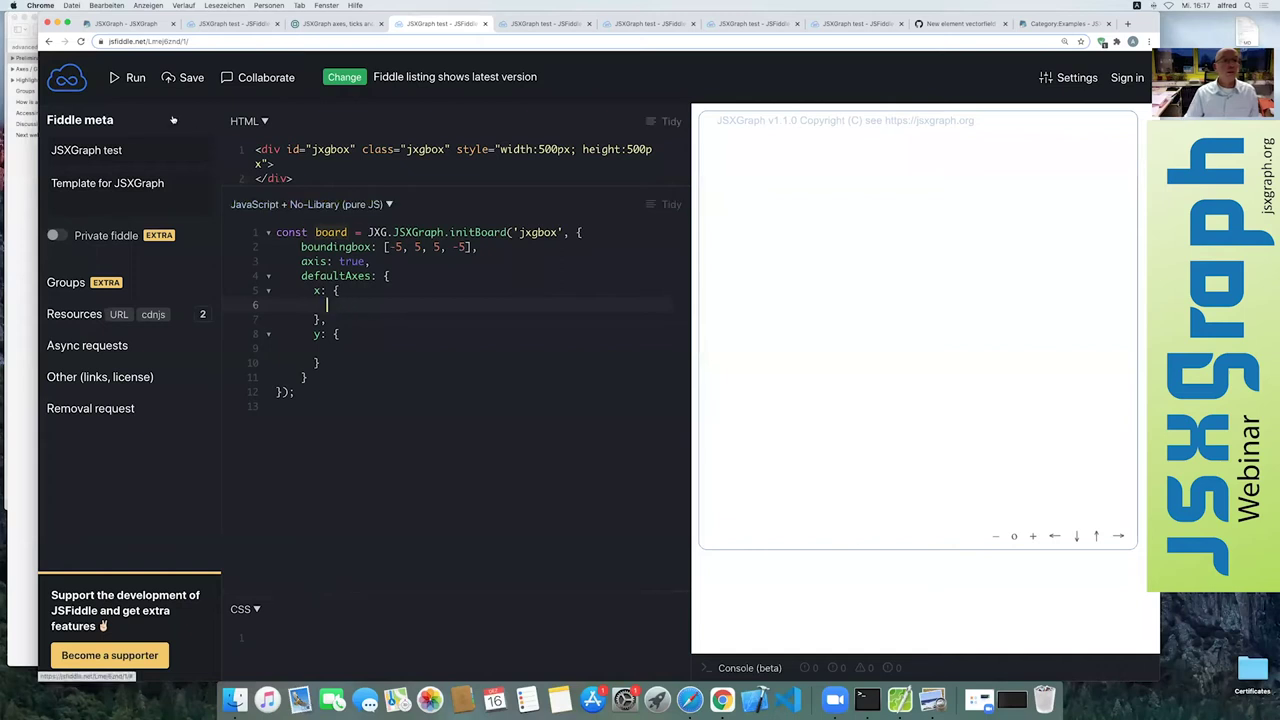
# - Run the fiddle, then add a ticks block with visible: true inside x
pyautogui.click(128, 86)
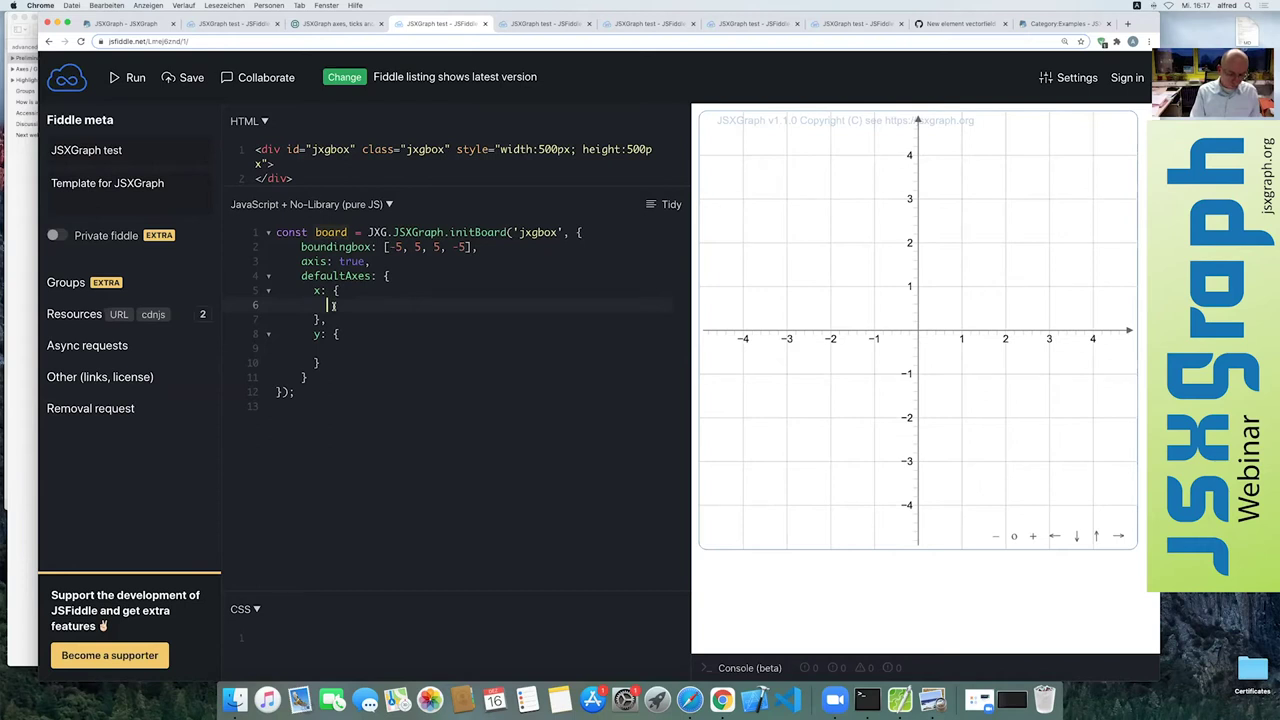
pyautogui.write('tci')
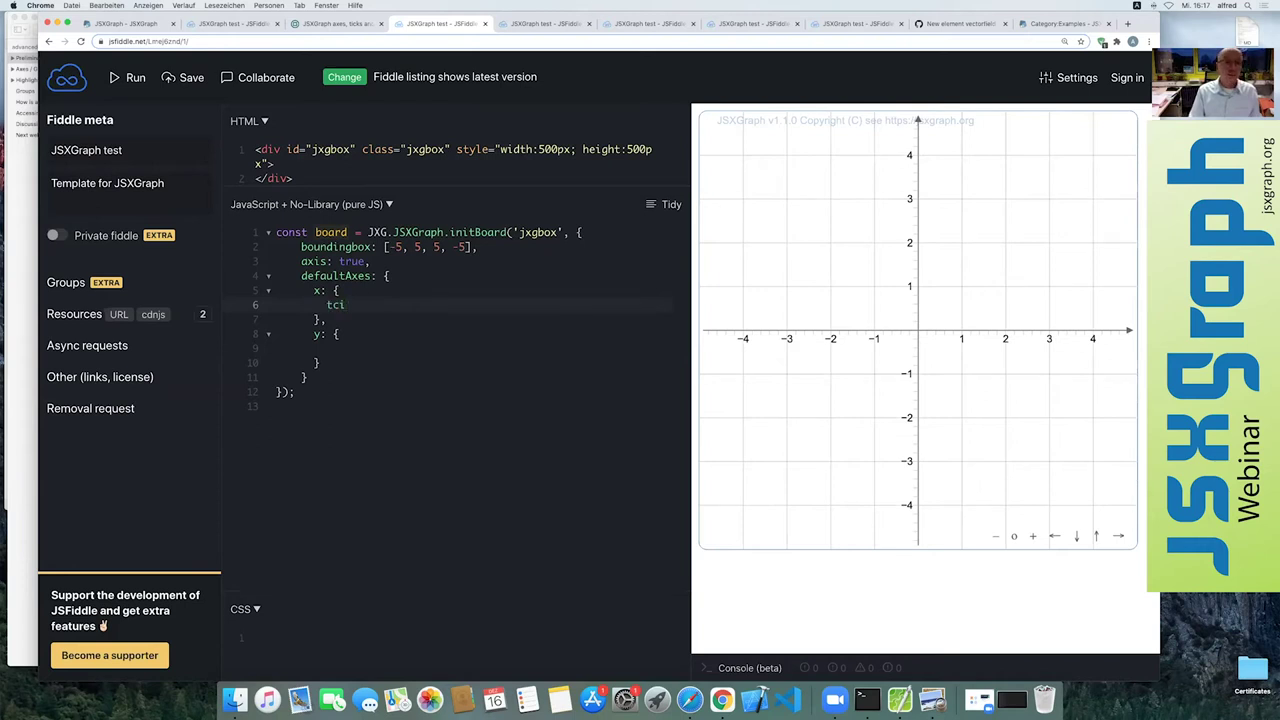
pyautogui.press('BackSpace')
pyautogui.press('BackSpace')
pyautogui.write('s: {')
pyautogui.press('Return')
pyautogui.write('visible: t')
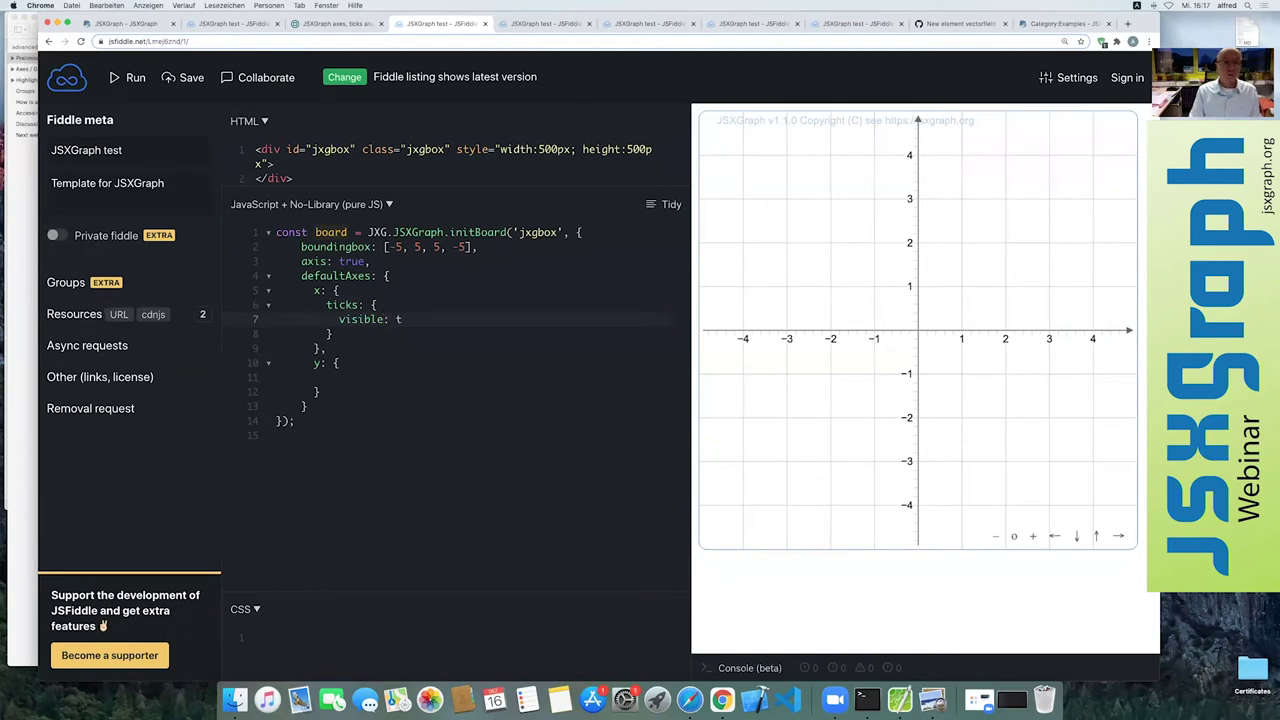
pyautogui.write('rue')
pyautogui.write(',')
pyautogui.press('Return')
# - Hide the tick labels with label: { visible: false } and set the x axis to visible: false
pyautogui.write('label:')
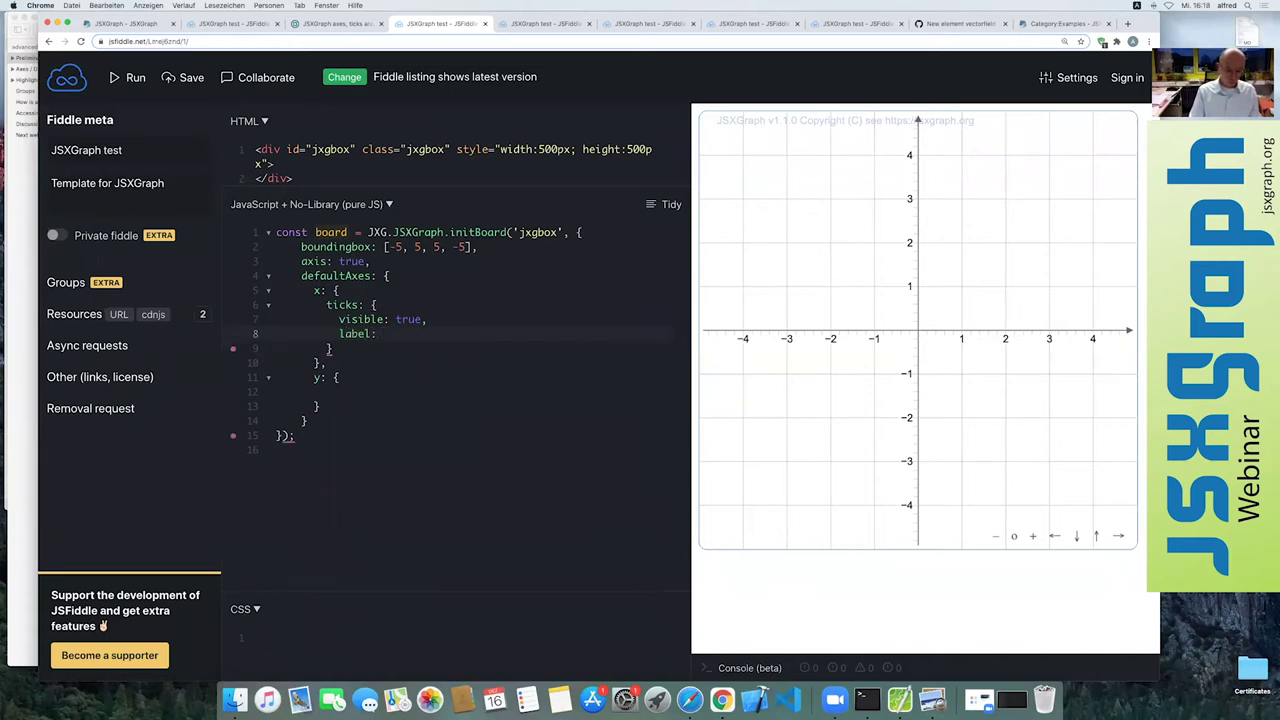
pyautogui.write(' {')
pyautogui.press('Return')
pyautogui.write('visible: false')
pyautogui.press('Up')
pyautogui.press('Up')
pyautogui.press('Up')
pyautogui.press('Up')
pyautogui.press('Return')
pyautogui.press('Tab')
pyautogui.write('visible: false,')
pyautogui.click(130, 79)
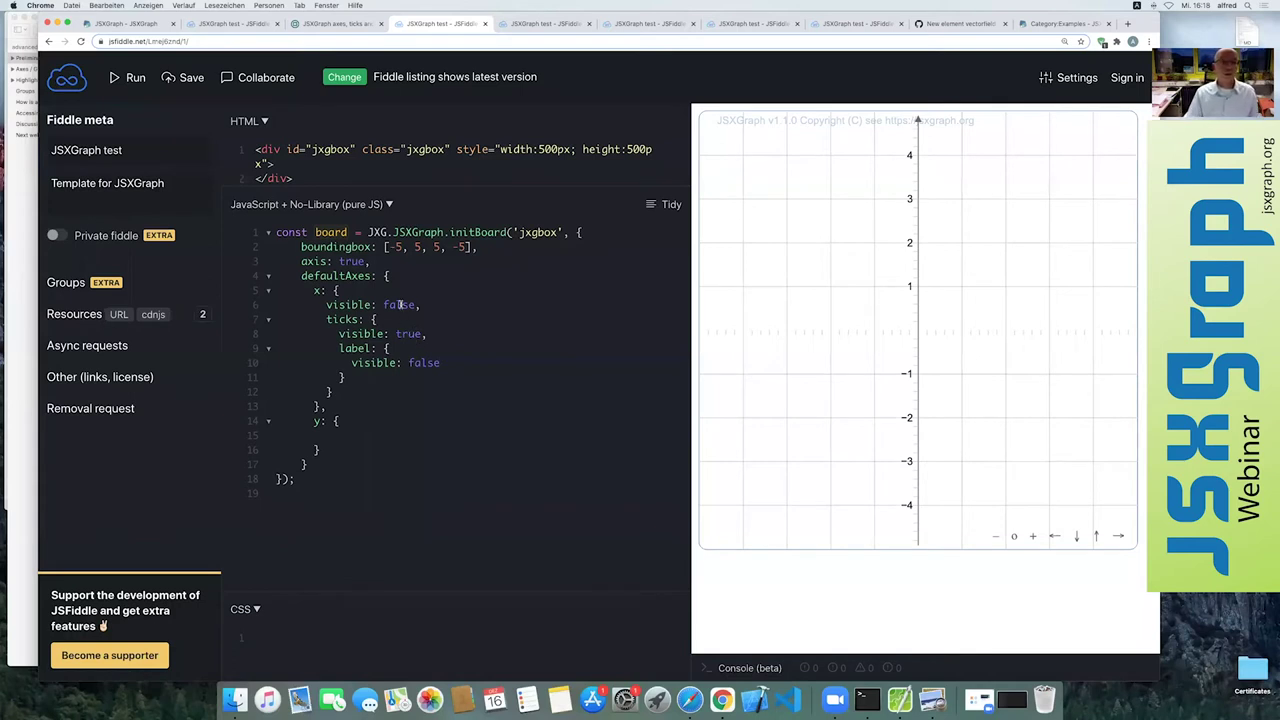
pyautogui.click(399, 319)
pyautogui.press('Return')
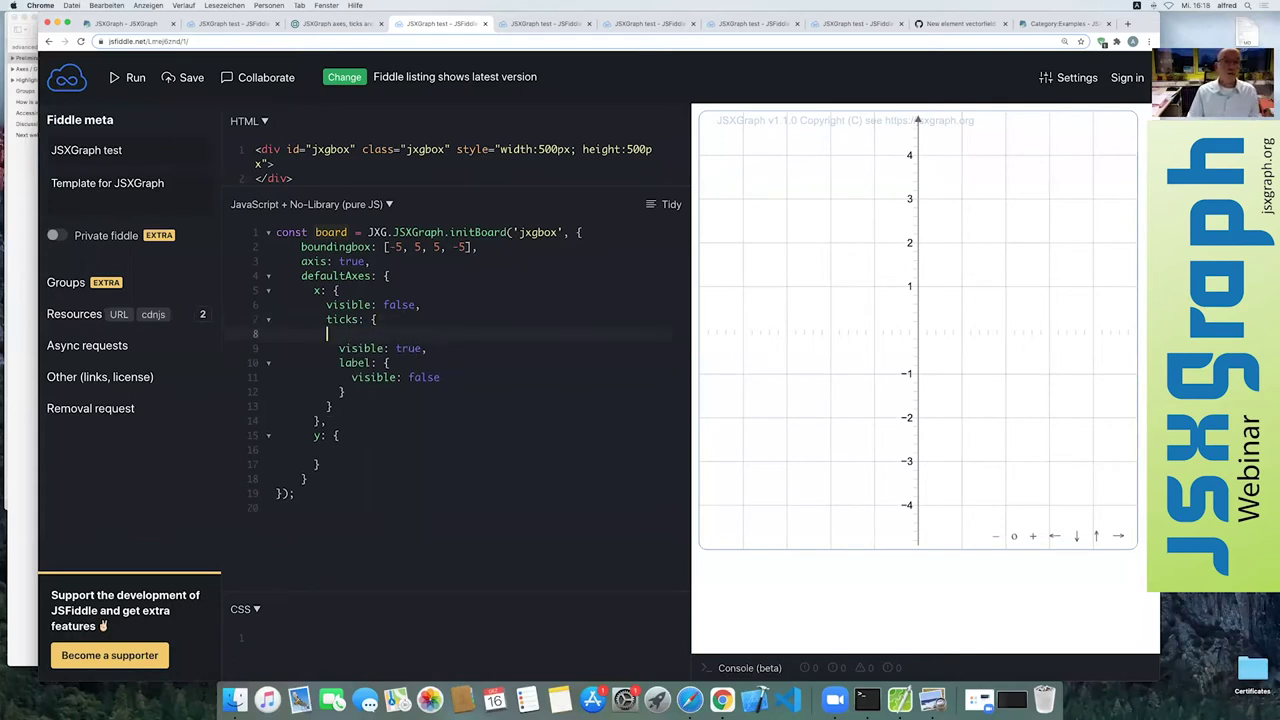
pyautogui.press('Tab')
pyautogui.press('BackSpace')
pyautogui.press('BackSpace')
pyautogui.press('BackSpace')
pyautogui.press('BackSpace')
pyautogui.press('BackSpace')
pyautogui.press('BackSpace')
pyautogui.press('BackSpace')
pyautogui.press('BackSpace')
pyautogui.press('BackSpace')
pyautogui.press('BackSpace')
pyautogui.press('BackSpace')
pyautogui.press('BackSpace')
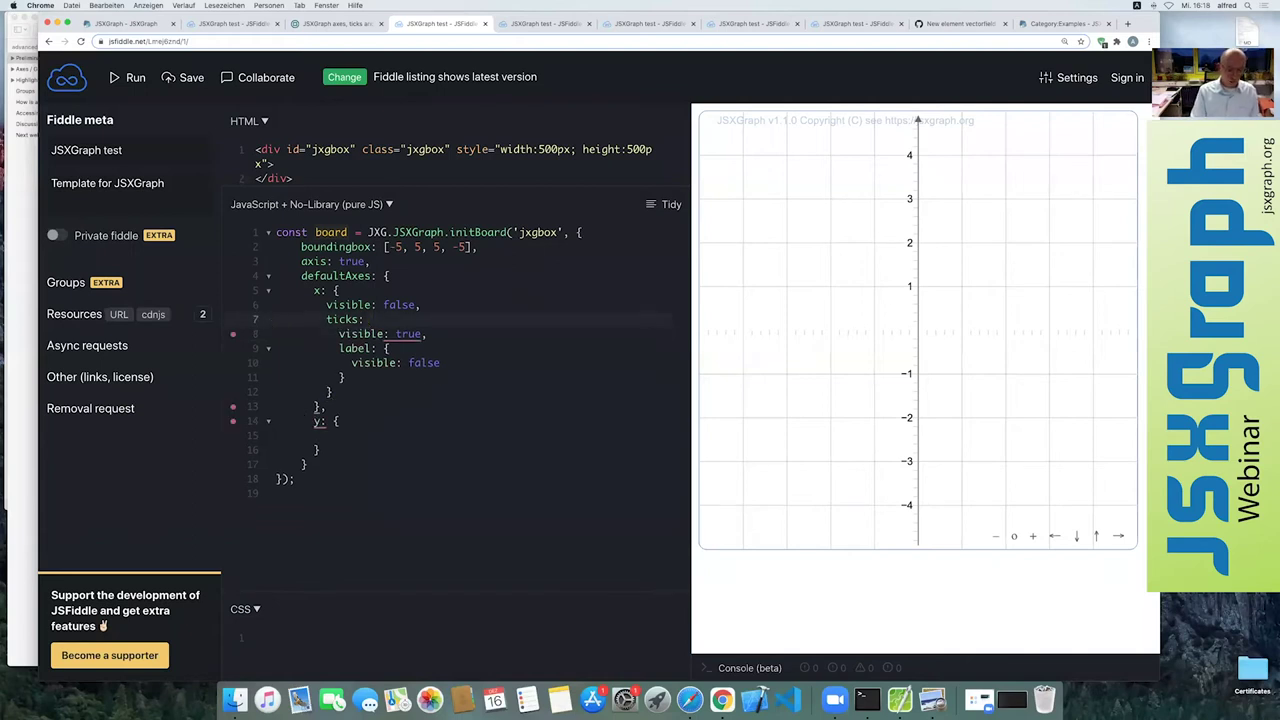
pyautogui.write('{')
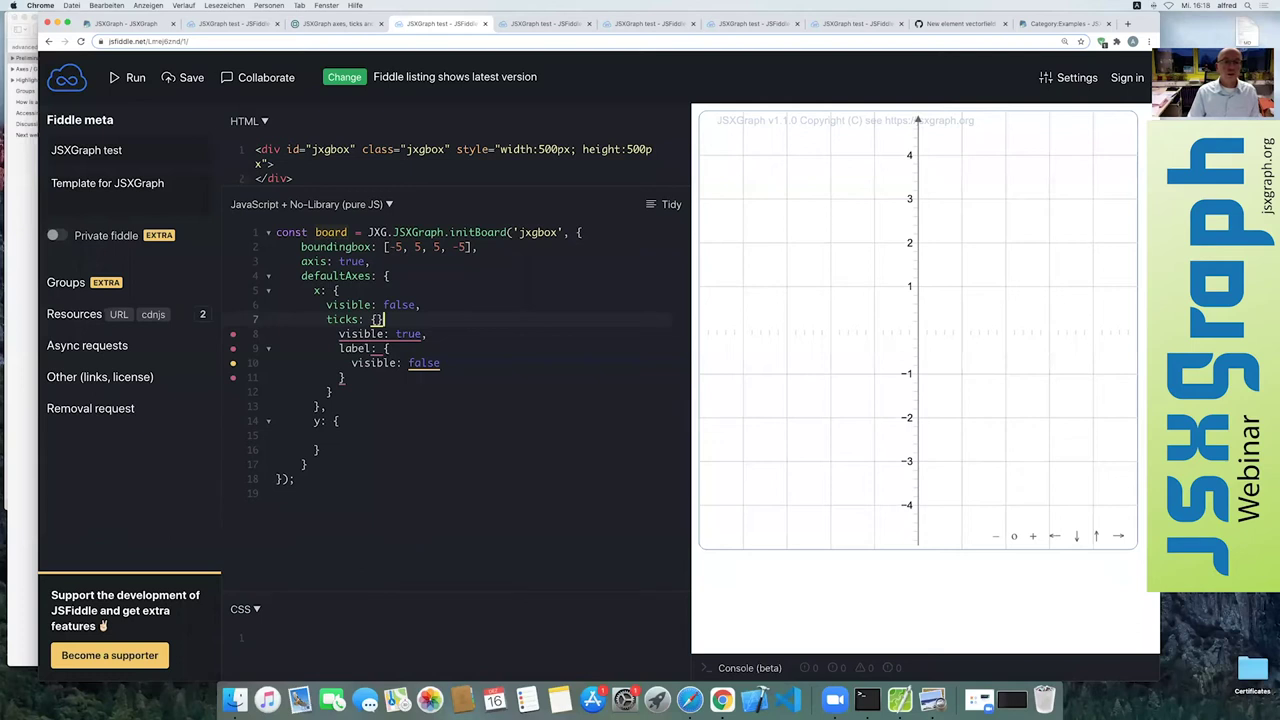
pyautogui.press('Delete')
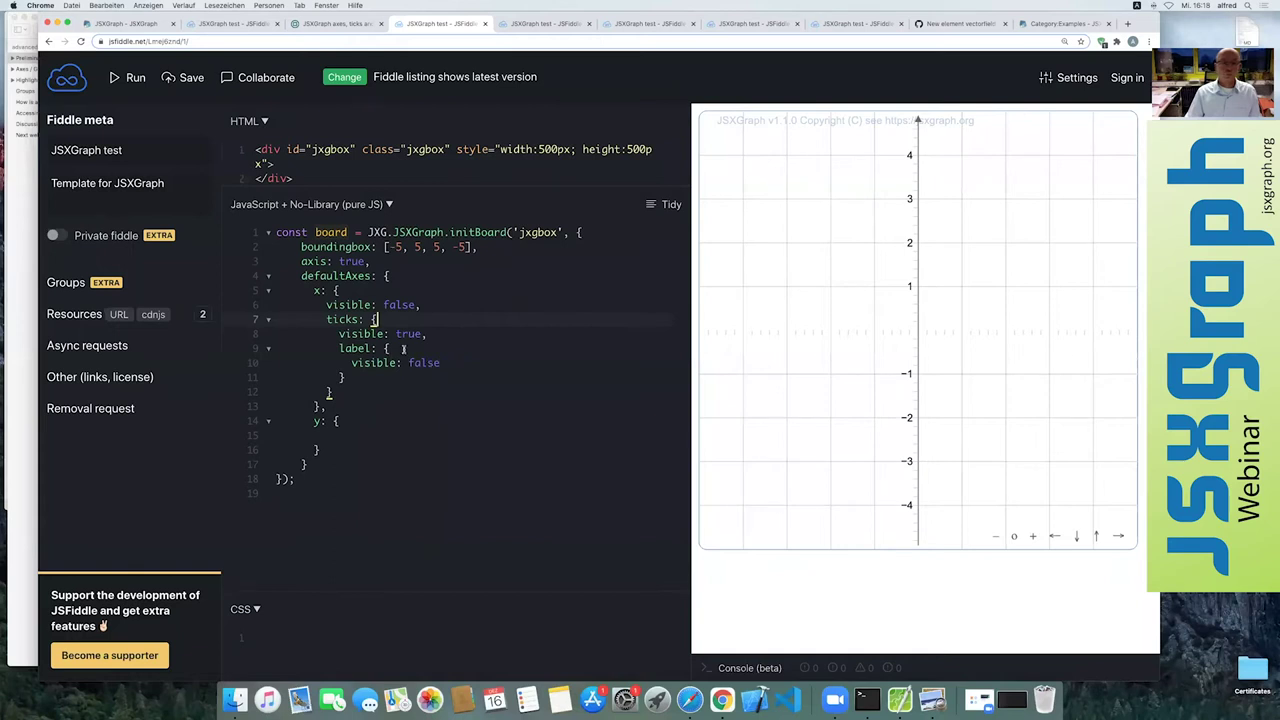
pyautogui.click(436, 335)
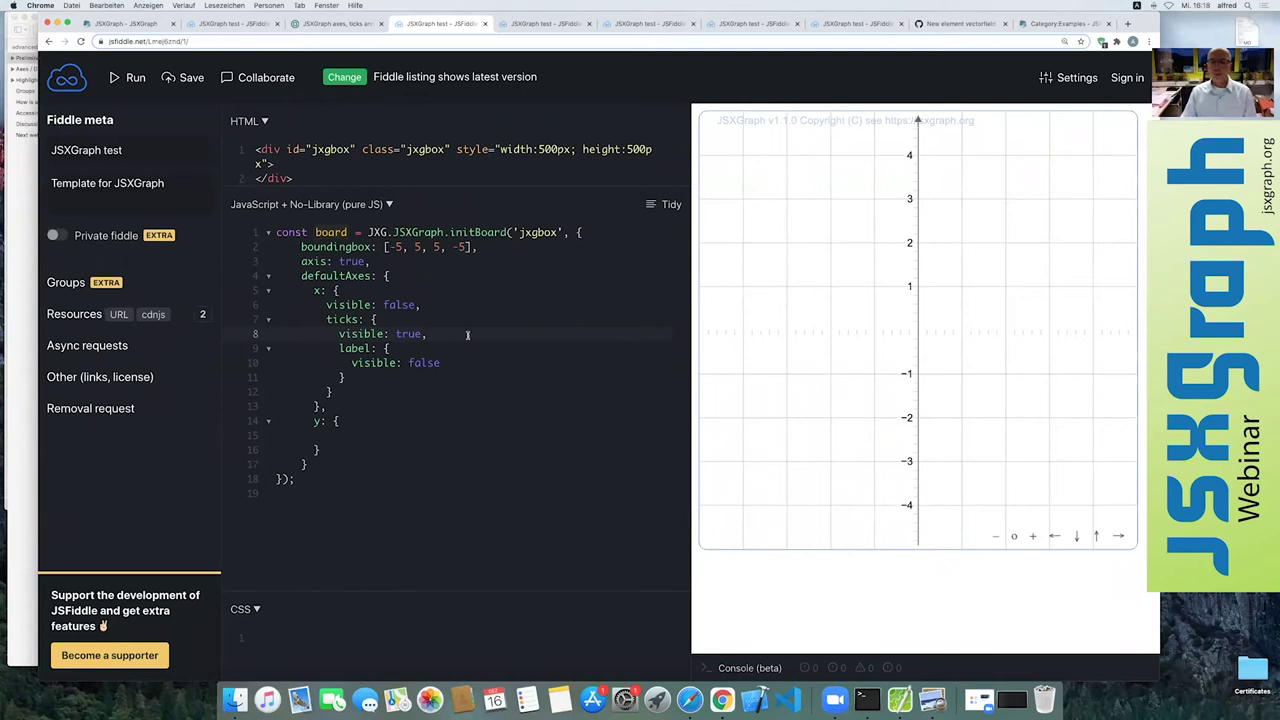
pyautogui.click(994, 538)
pyautogui.click(994, 538)
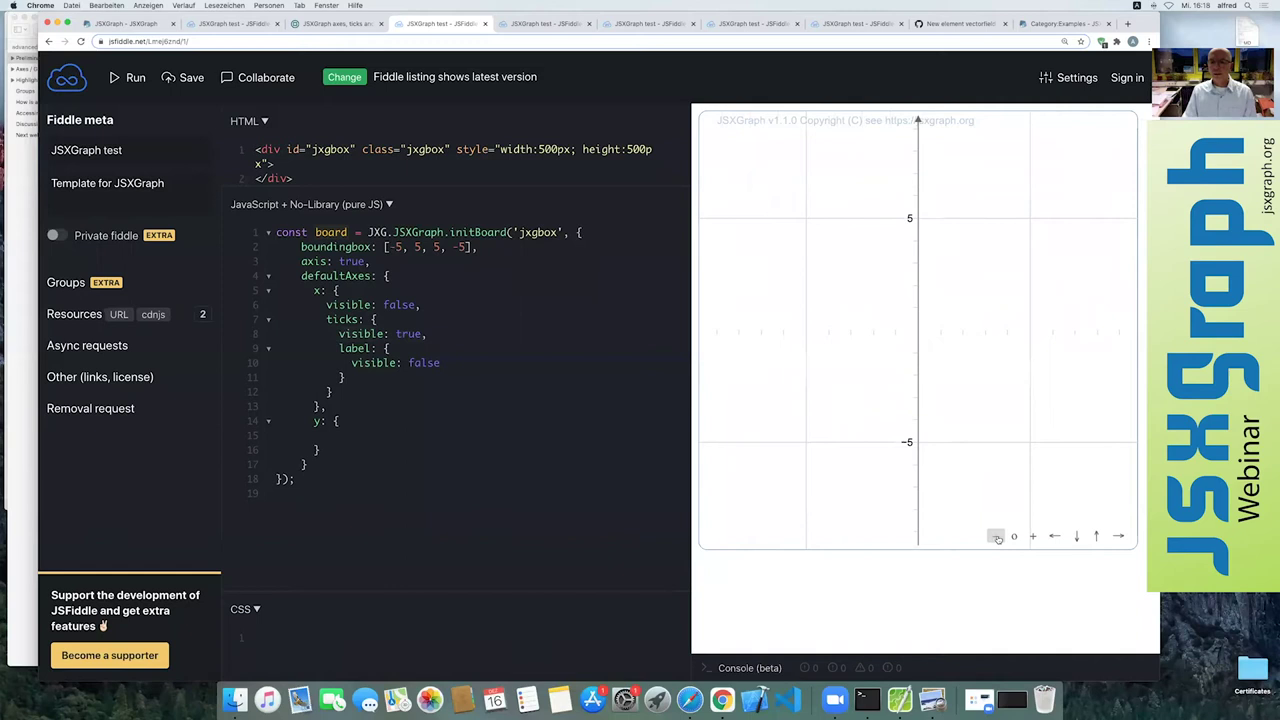
pyautogui.click(994, 538)
pyautogui.click(994, 538)
pyautogui.click(996, 538)
pyautogui.click(996, 538)
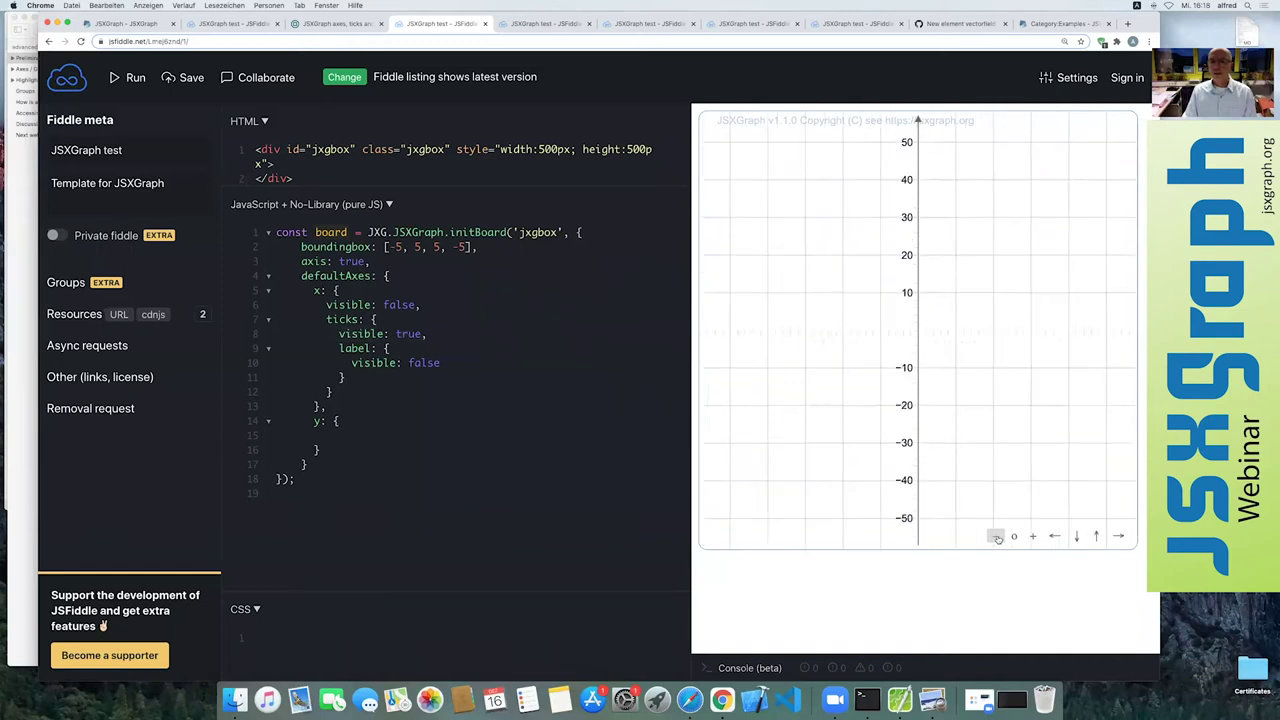
pyautogui.click(997, 538)
pyautogui.click(997, 538)
pyautogui.click(997, 538)
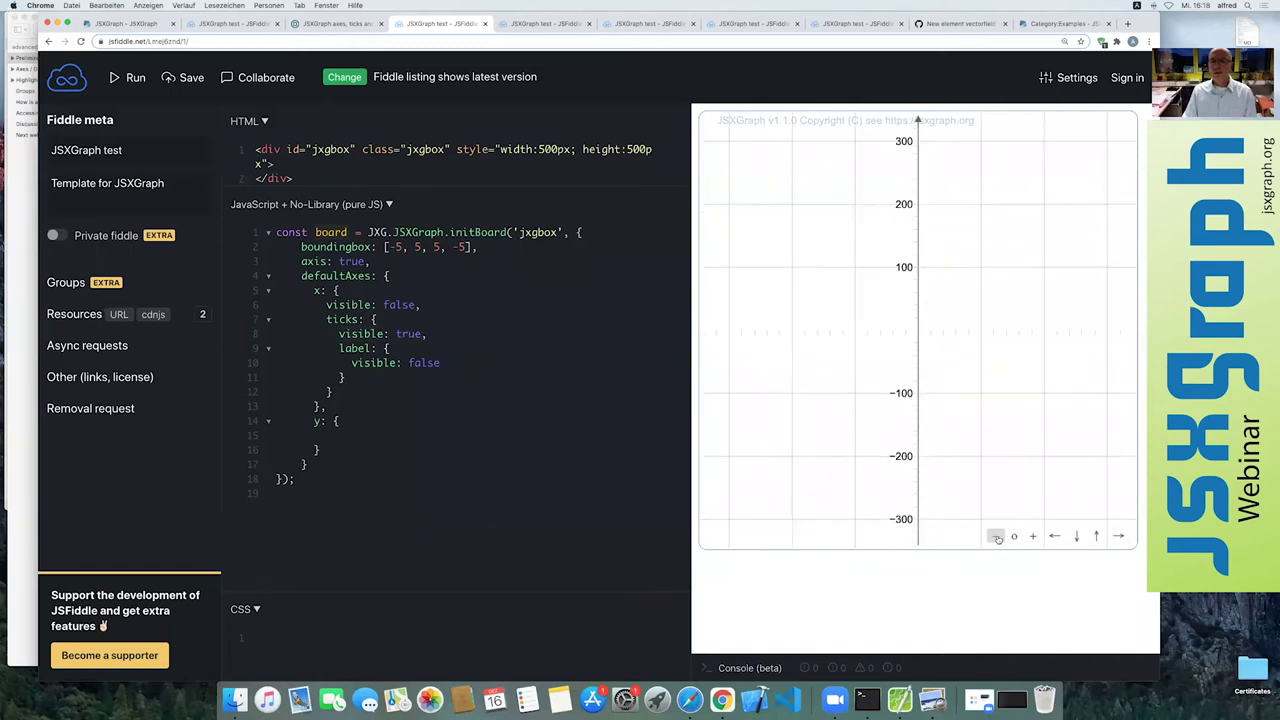
pyautogui.click(997, 538)
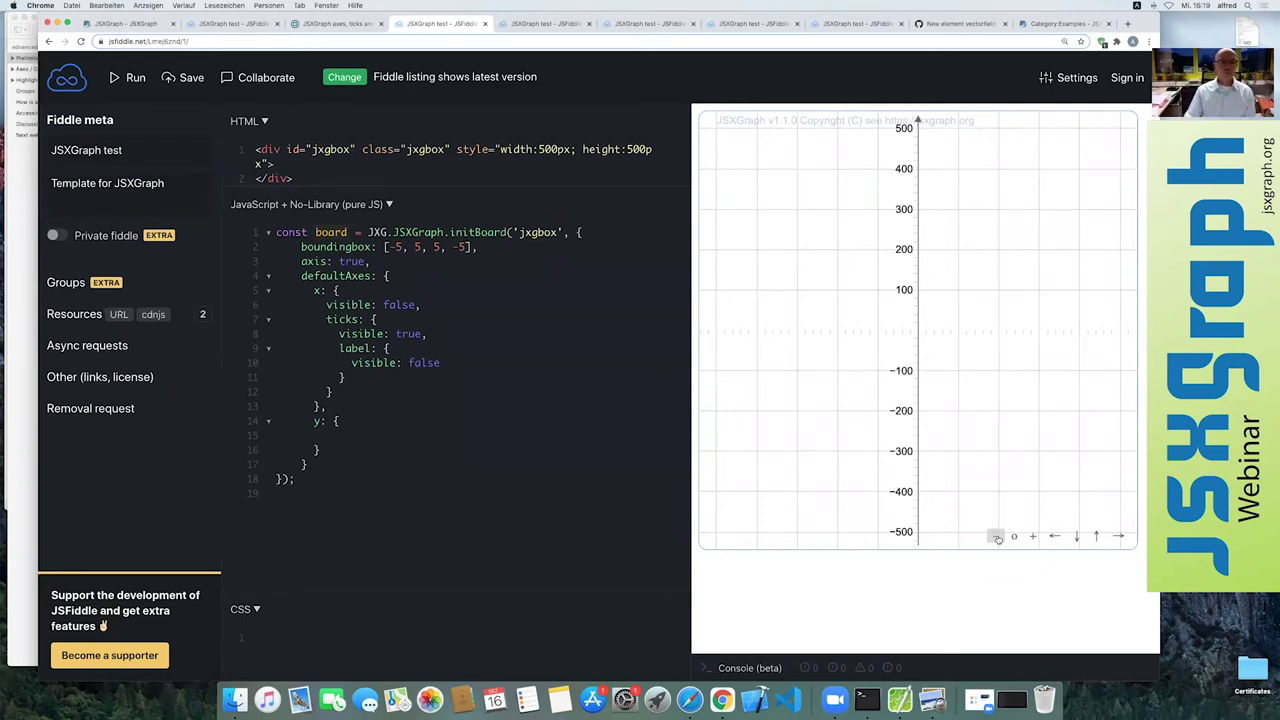
pyautogui.click(1030, 537)
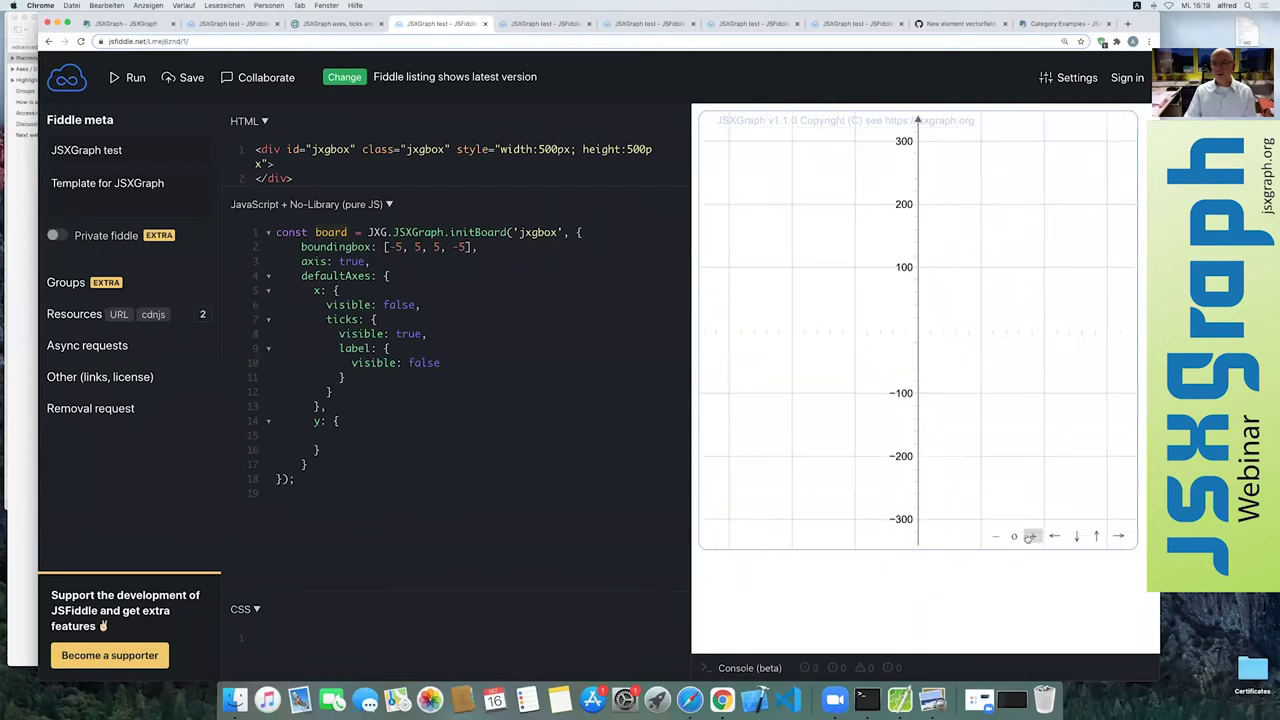
pyautogui.click(1030, 537)
pyautogui.click(1030, 537)
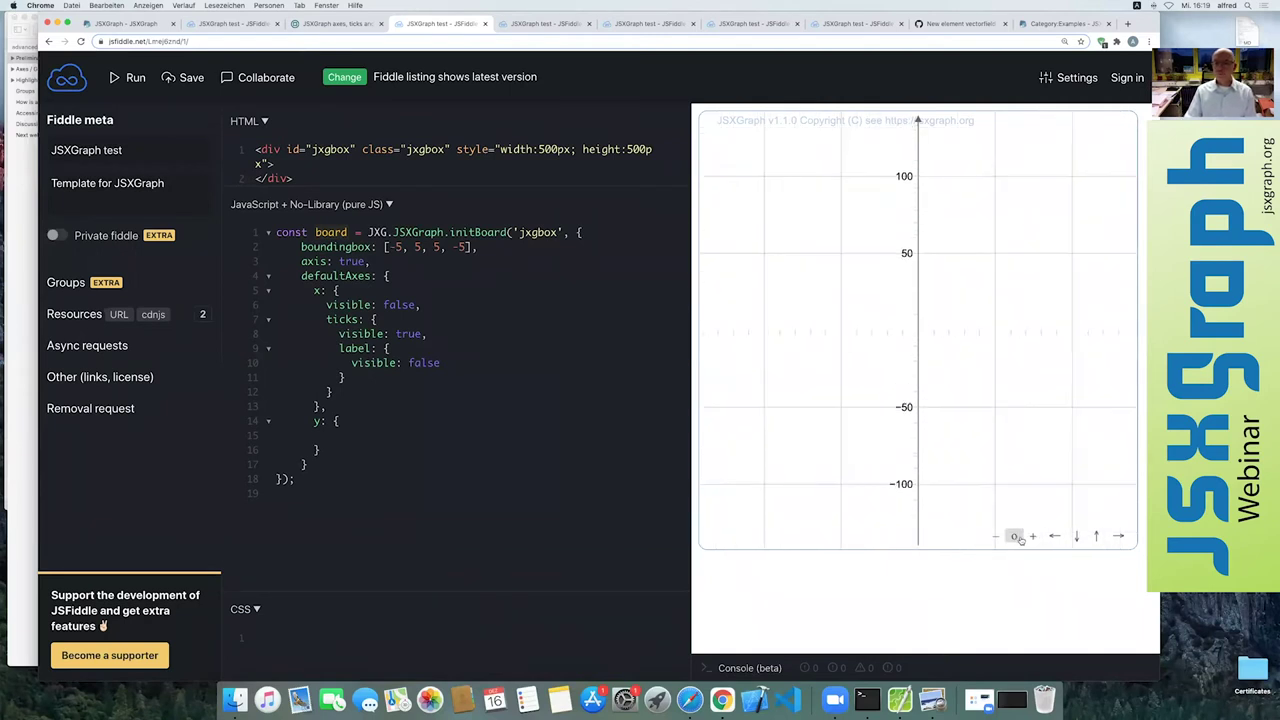
pyautogui.click(1014, 536)
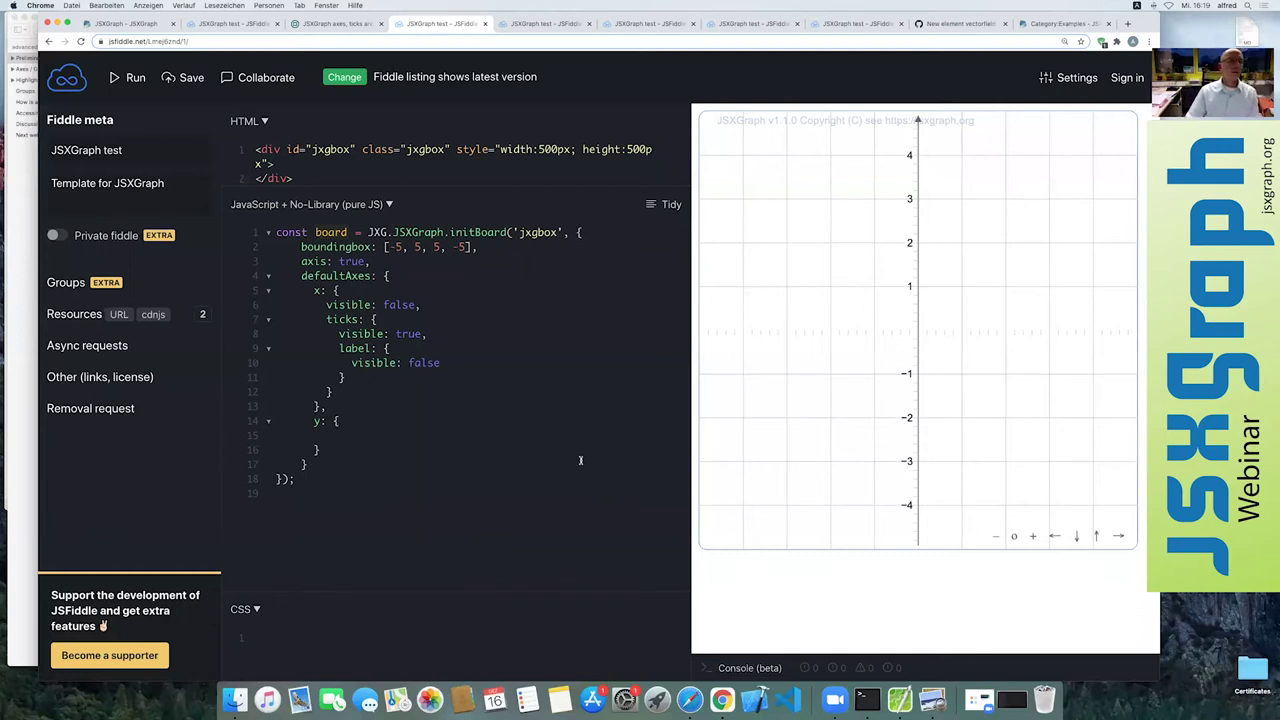
# - Scroll the workshop PDF past the Default axes slide to page 5's y-tick example
pyautogui.click(25, 375)
pyautogui.scroll(-3, 461, 351)
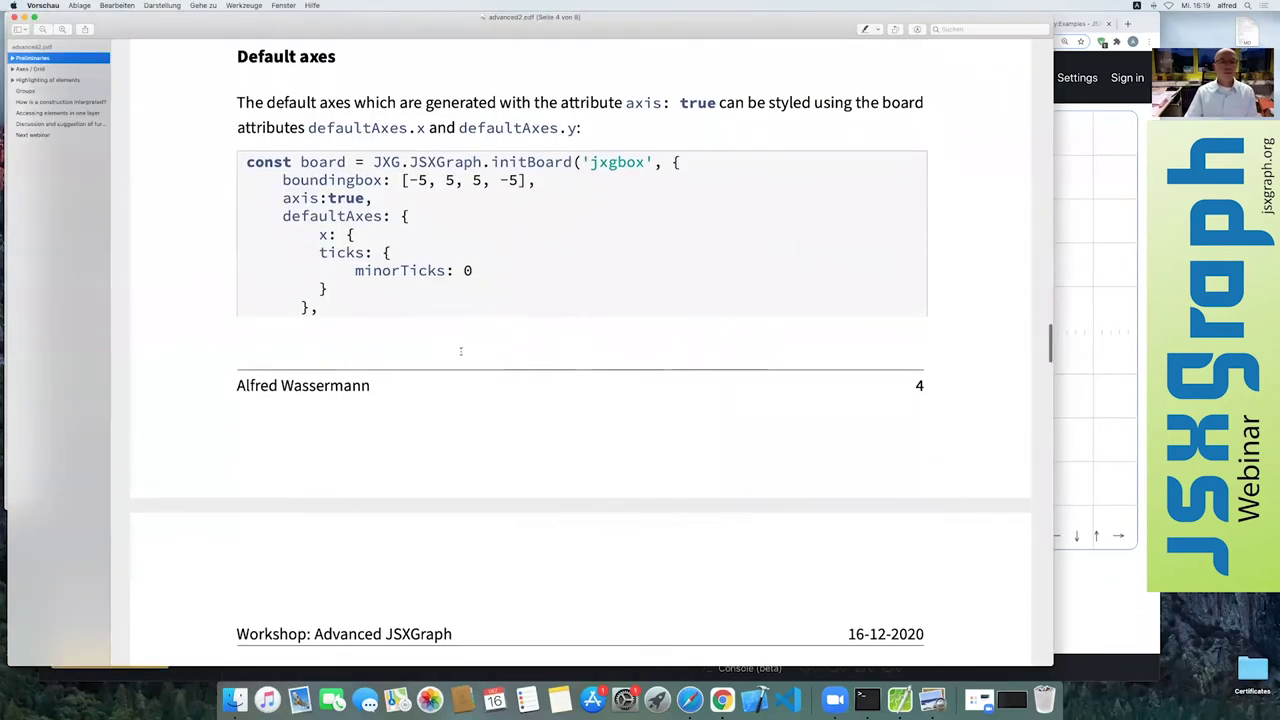
pyautogui.scroll(-3, 461, 351)
pyautogui.scroll(-2, 461, 351)
pyautogui.scroll(-3, 460, 349)
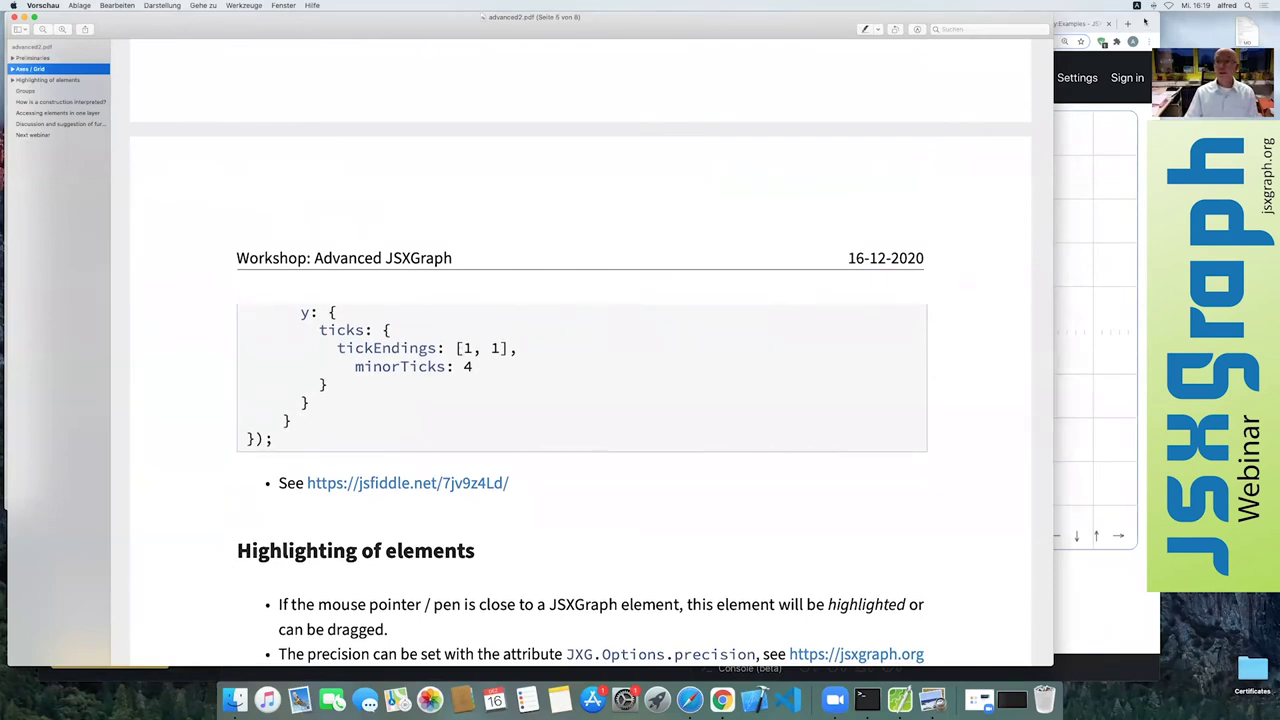
# - Back in the fiddle, set the x-axis visible setting to true
pyautogui.click(1145, 21)
pyautogui.moveTo(581, 387)
pyautogui.click(361, 427)
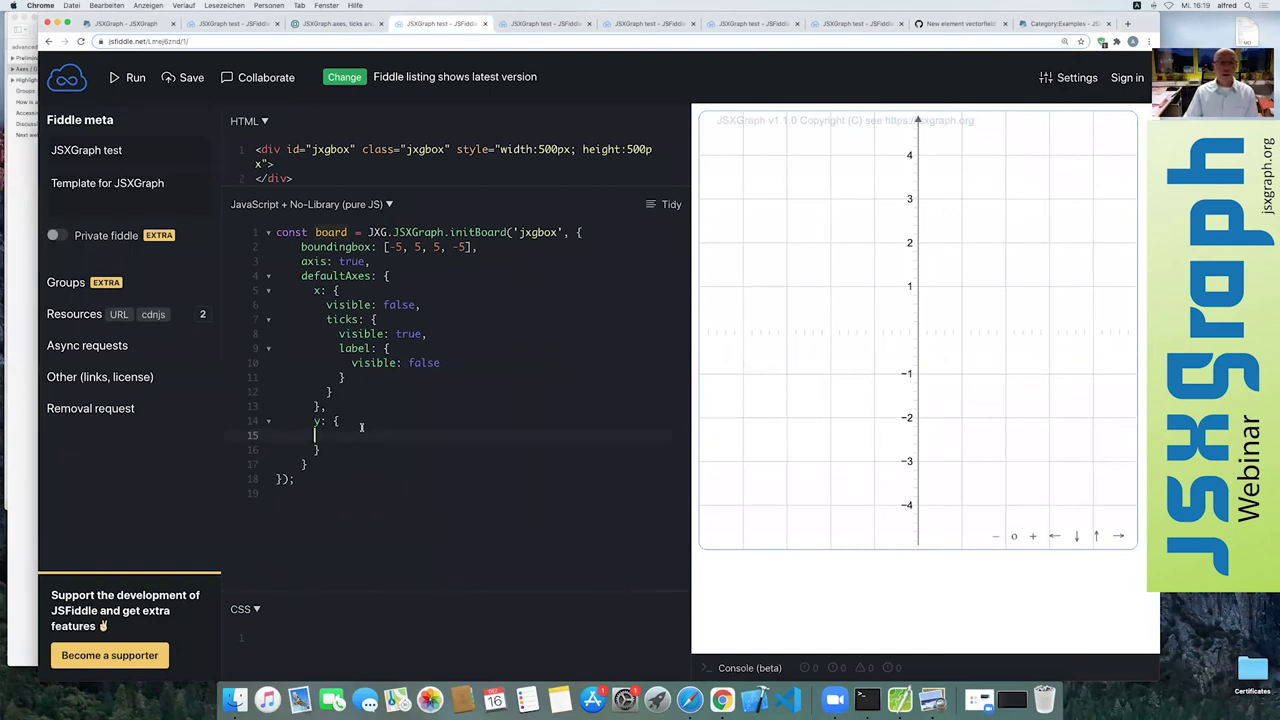
pyautogui.doubleClick(400, 306)
pyautogui.write('true')
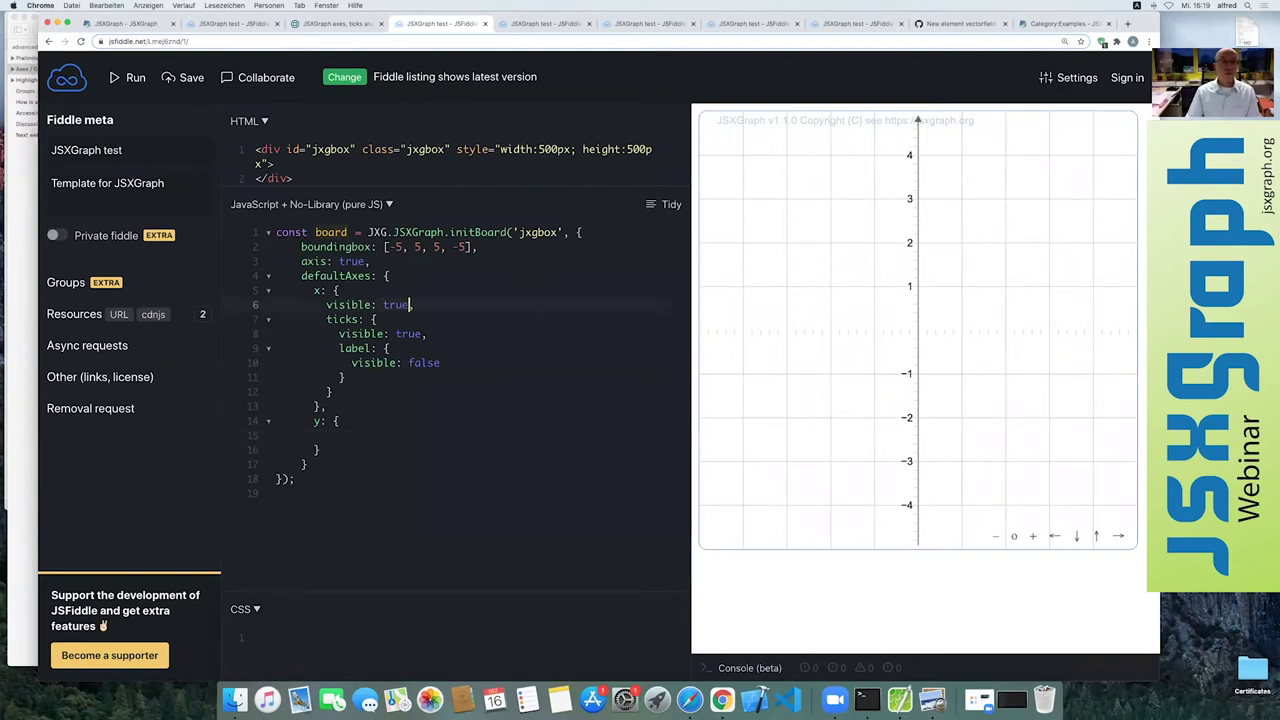
# - Add minorheight: 40 to the x ticks, rerun, and begin a new attribute line
pyautogui.click(437, 333)
pyautogui.press('Return')
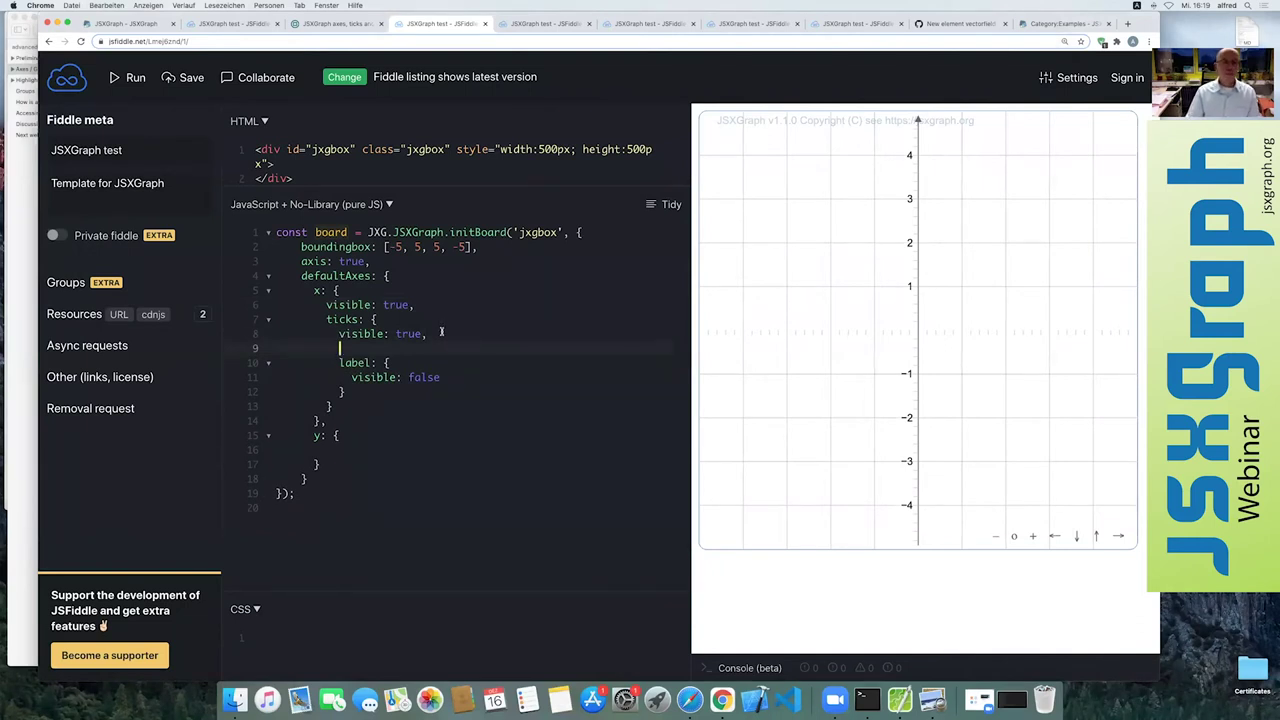
pyautogui.write('minorheight: ')
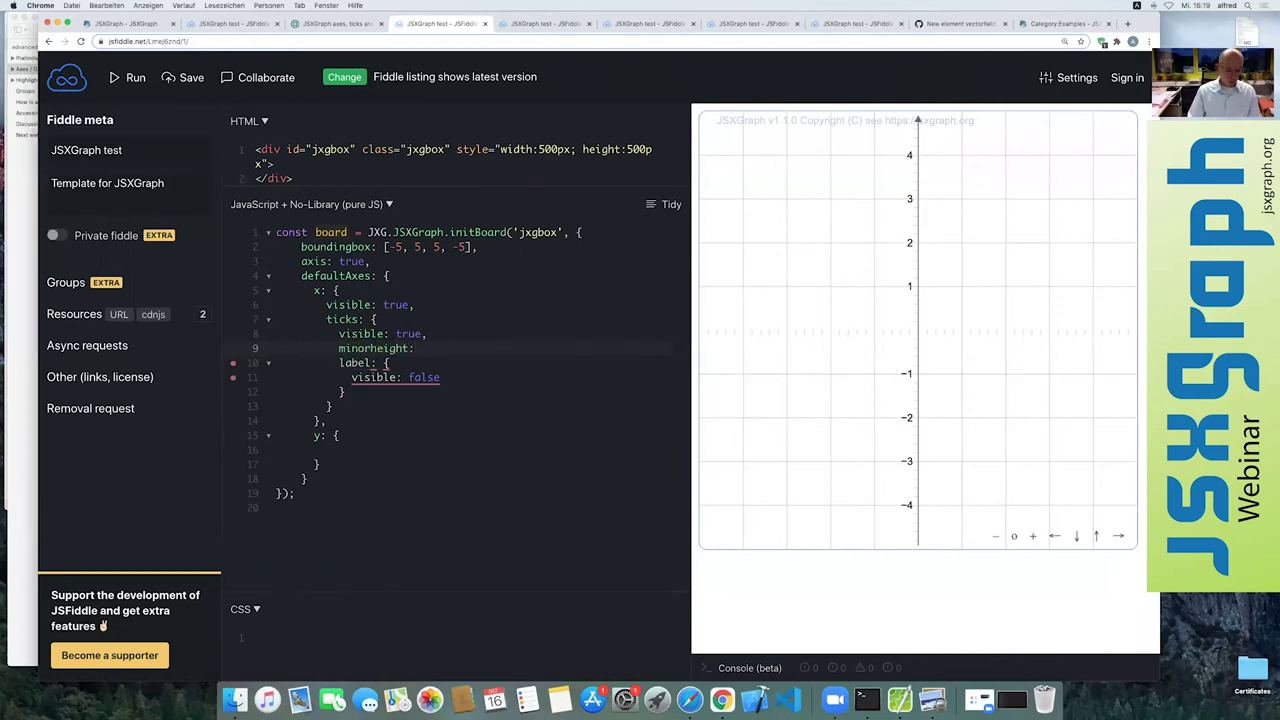
pyautogui.write('40,')
pyautogui.click(135, 88)
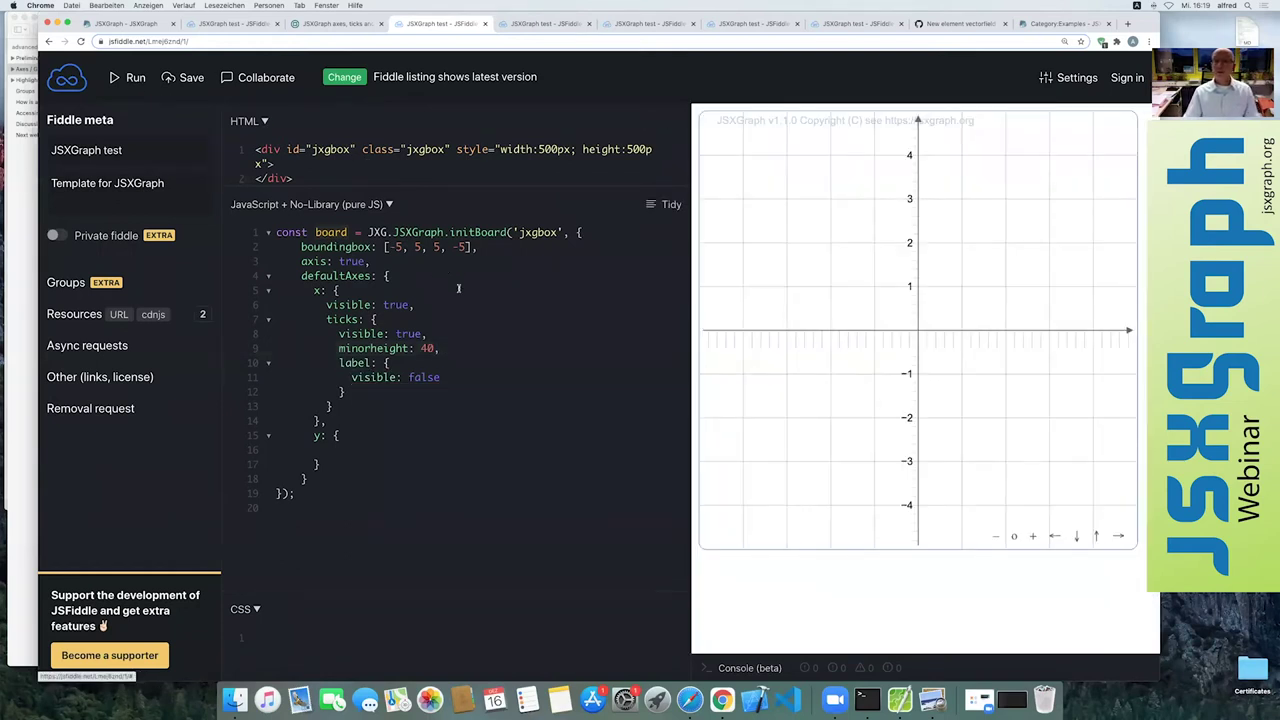
pyautogui.press('Return')
pyautogui.write('ciending')
# - Add tickendings: [1,1] to the x ticks and rerun the fiddle
pyautogui.press('Left')
pyautogui.press('Left')
pyautogui.press('Left')
pyautogui.press('Left')
pyautogui.press('Left')
pyautogui.press('Left')
pyautogui.press('BackSpace')
pyautogui.press('BackSpace')
pyautogui.write('ick')
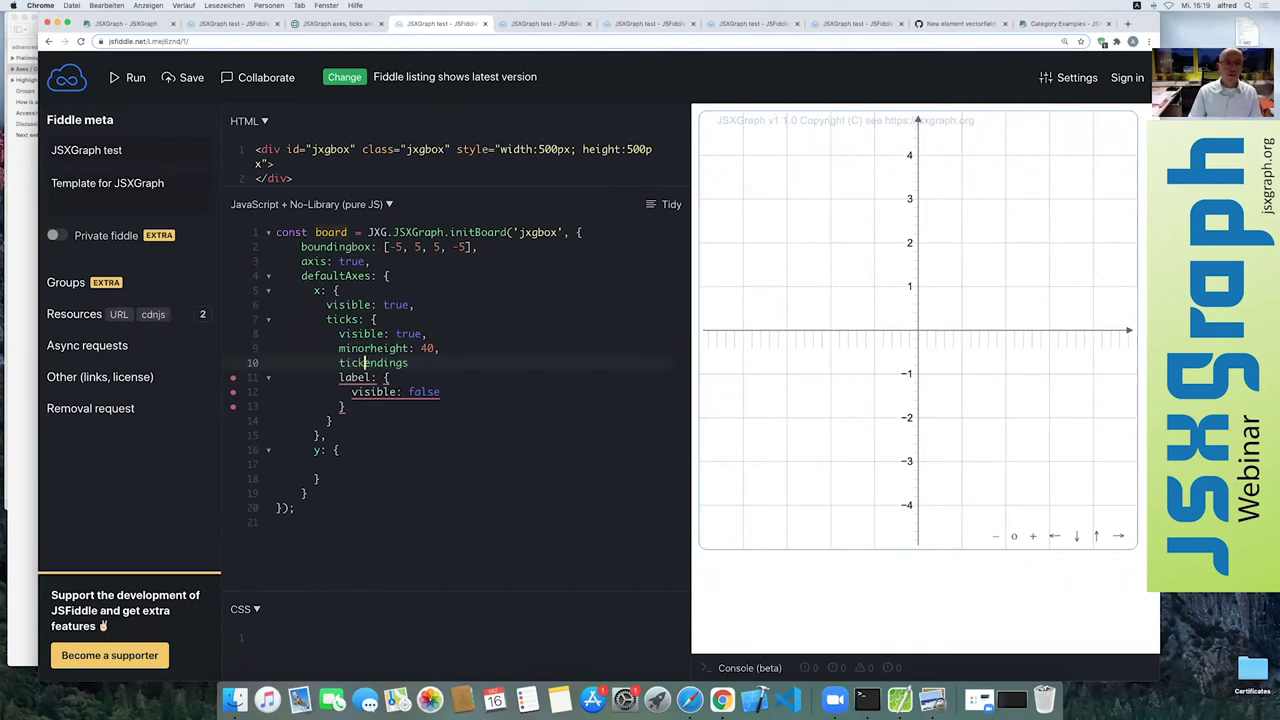
pyautogui.click(426, 366)
pyautogui.write(': [1,1]')
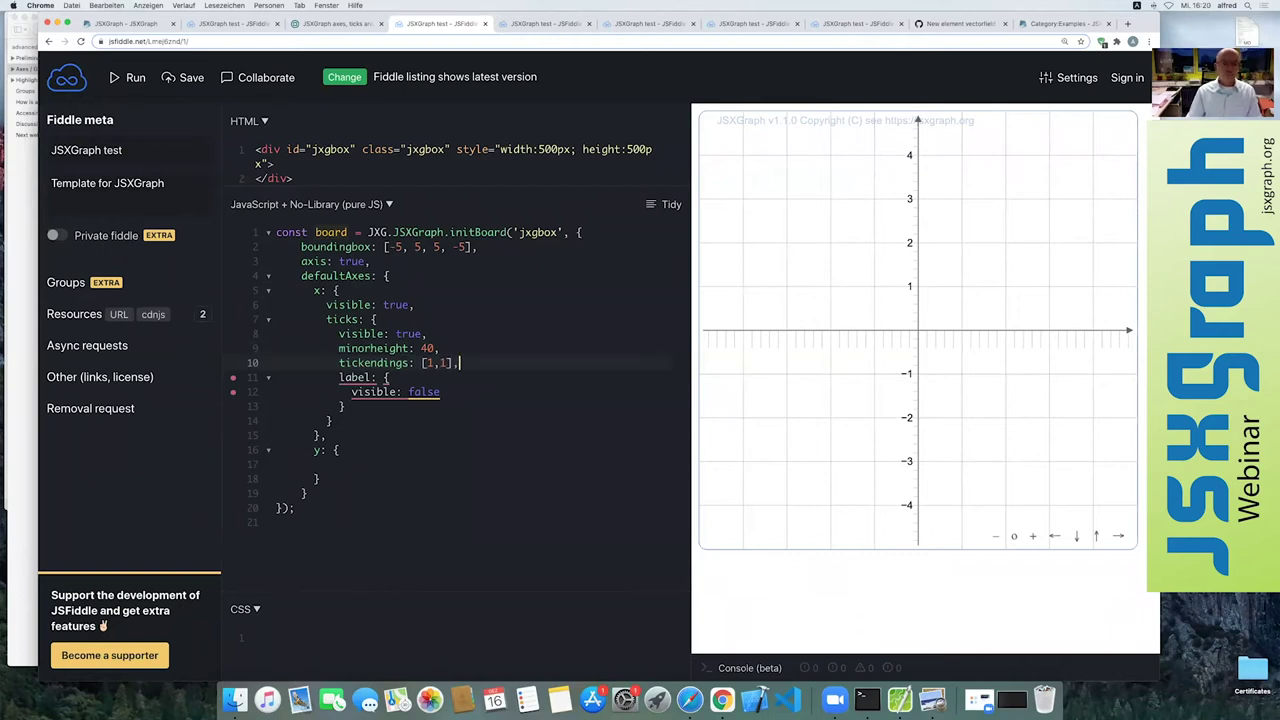
pyautogui.write(',')
pyautogui.click(134, 80)
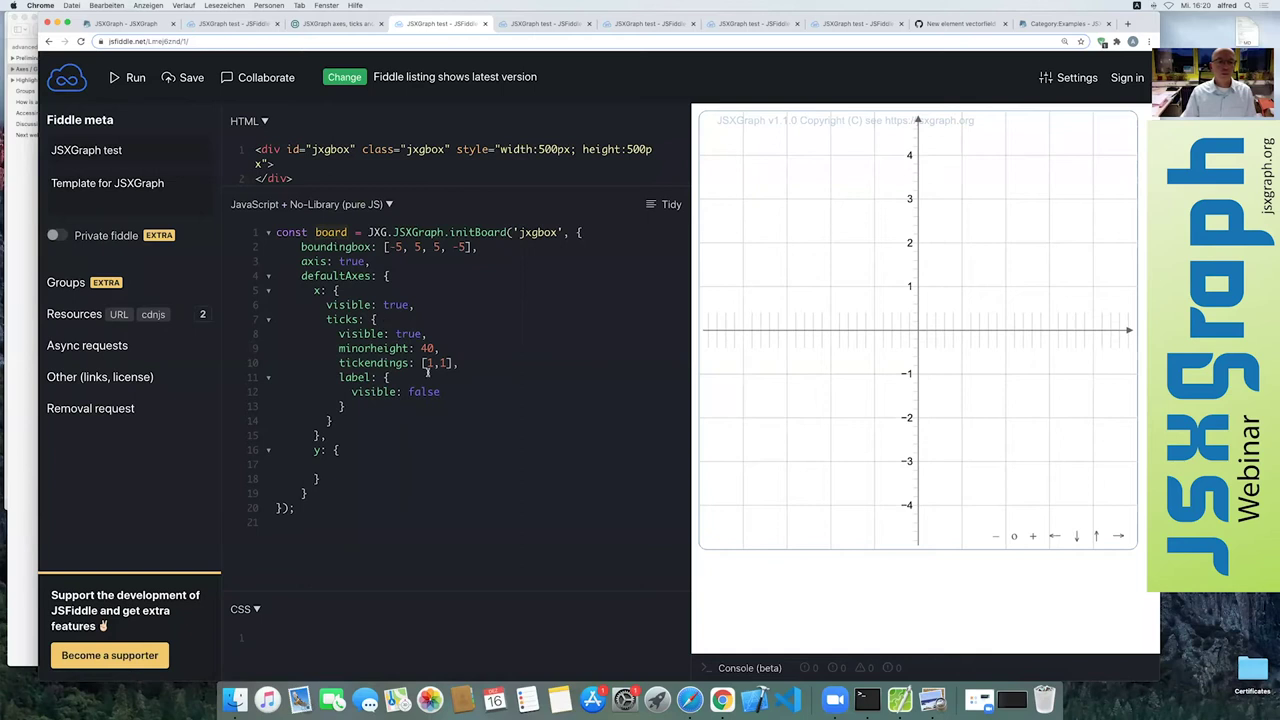
# - Try tickendings [0,1] and [1,0], rerunning each, then restore [1,1]
pyautogui.doubleClick(427, 363)
pyautogui.write('0')
pyautogui.click(117, 84)
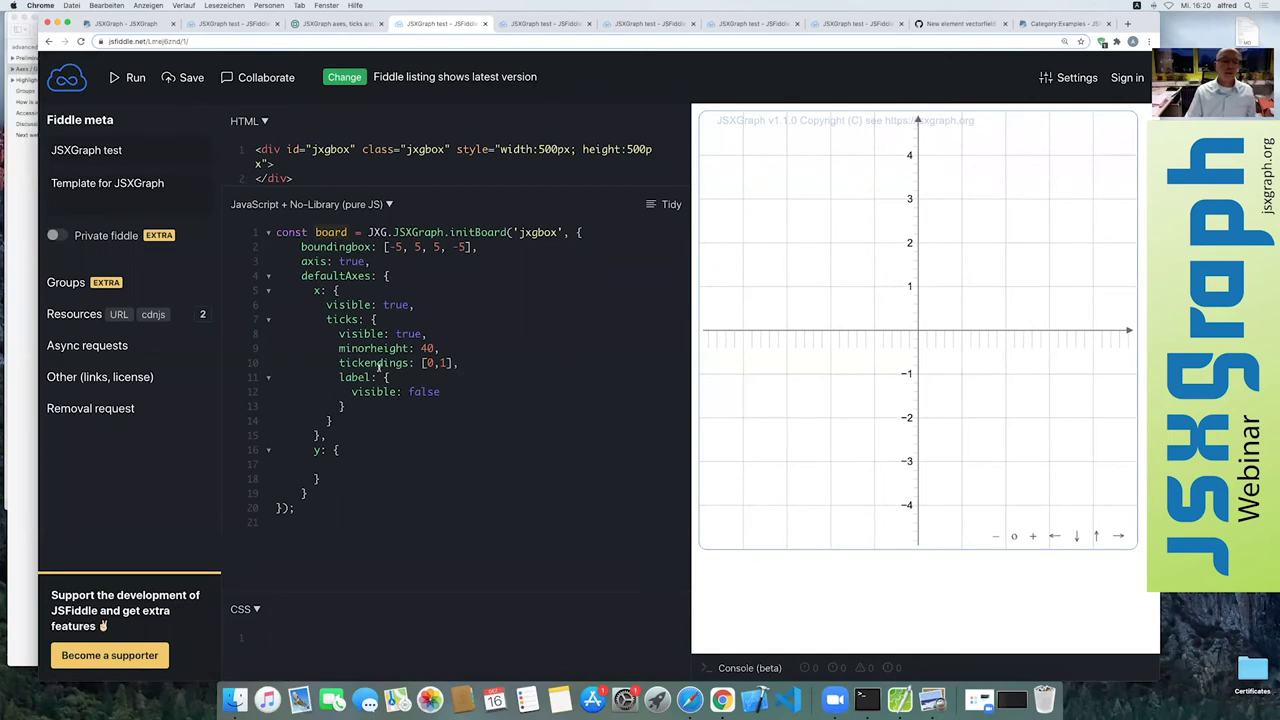
pyautogui.click(430, 365)
pyautogui.press('BackSpace')
pyautogui.write('1,0')
pyautogui.click(129, 79)
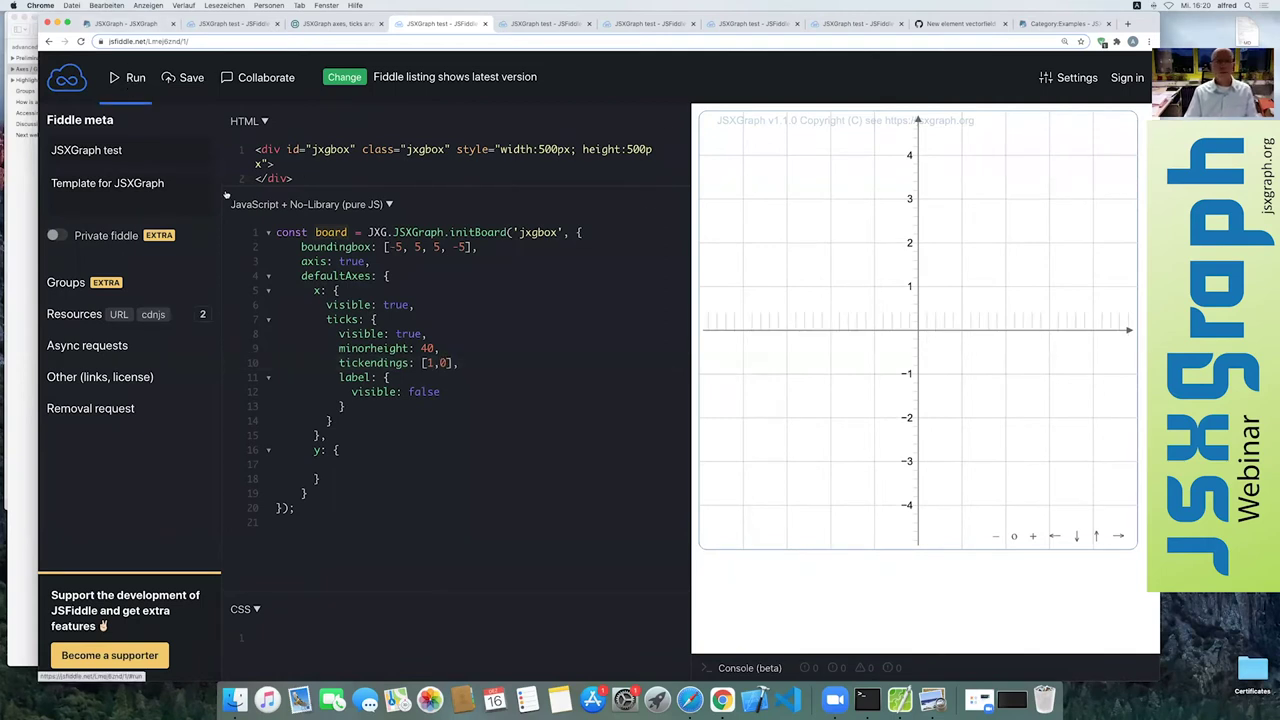
pyautogui.click(447, 363)
pyautogui.press('BackSpace')
pyautogui.write('1')
pyautogui.click(129, 78)
# - Scroll the workshop PDF to 'Highlighting of elements', then return to JSFiddle
pyautogui.click(28, 224)
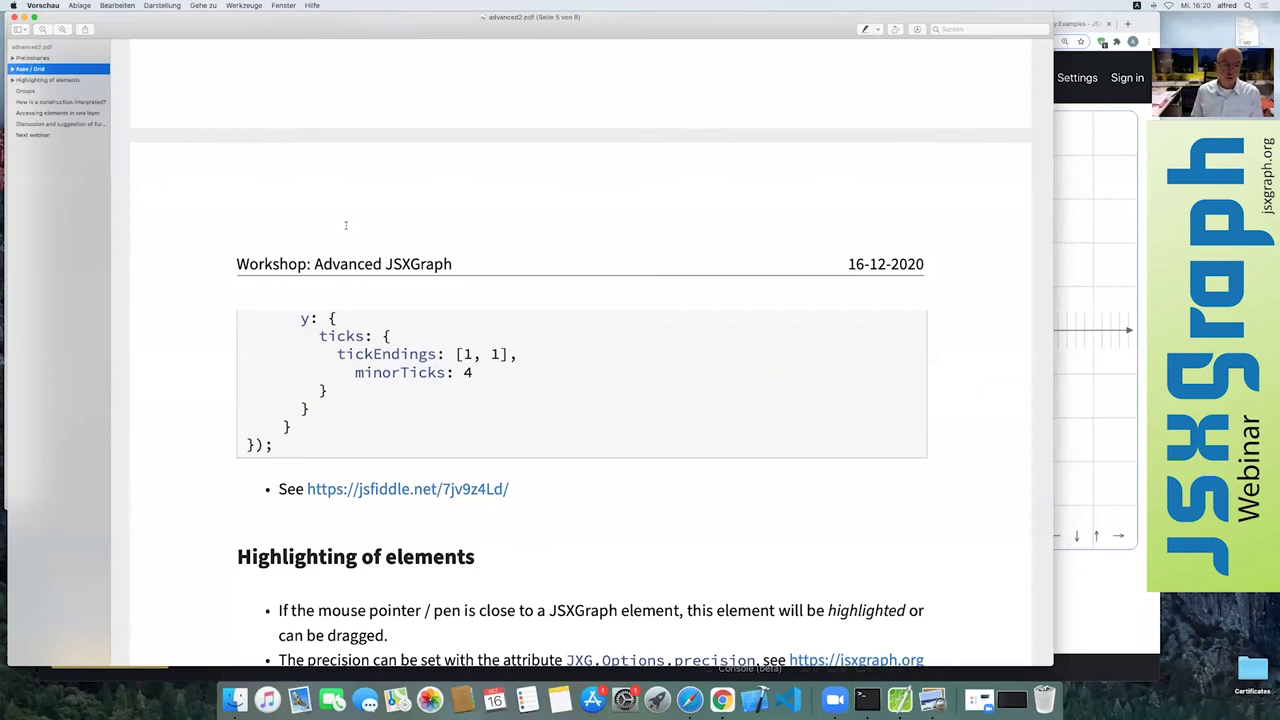
pyautogui.scroll(-1, 345, 226)
pyautogui.scroll(-5, 344, 235)
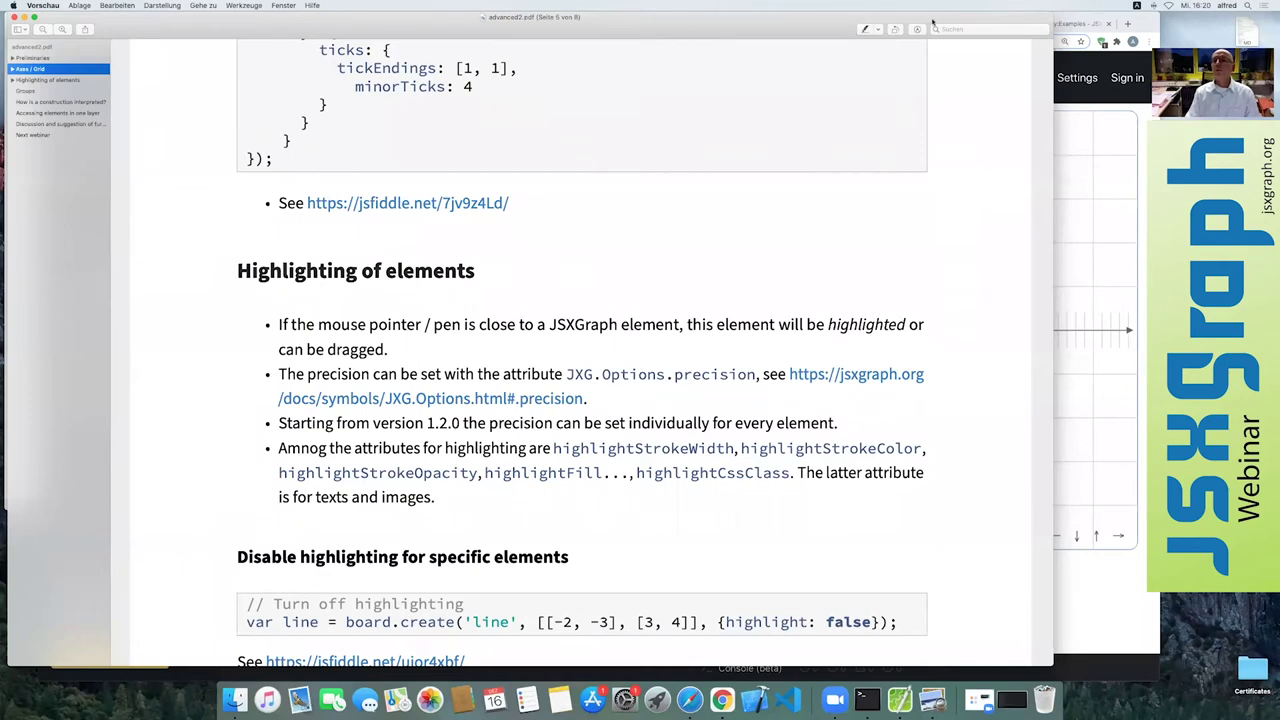
pyautogui.click(1153, 22)
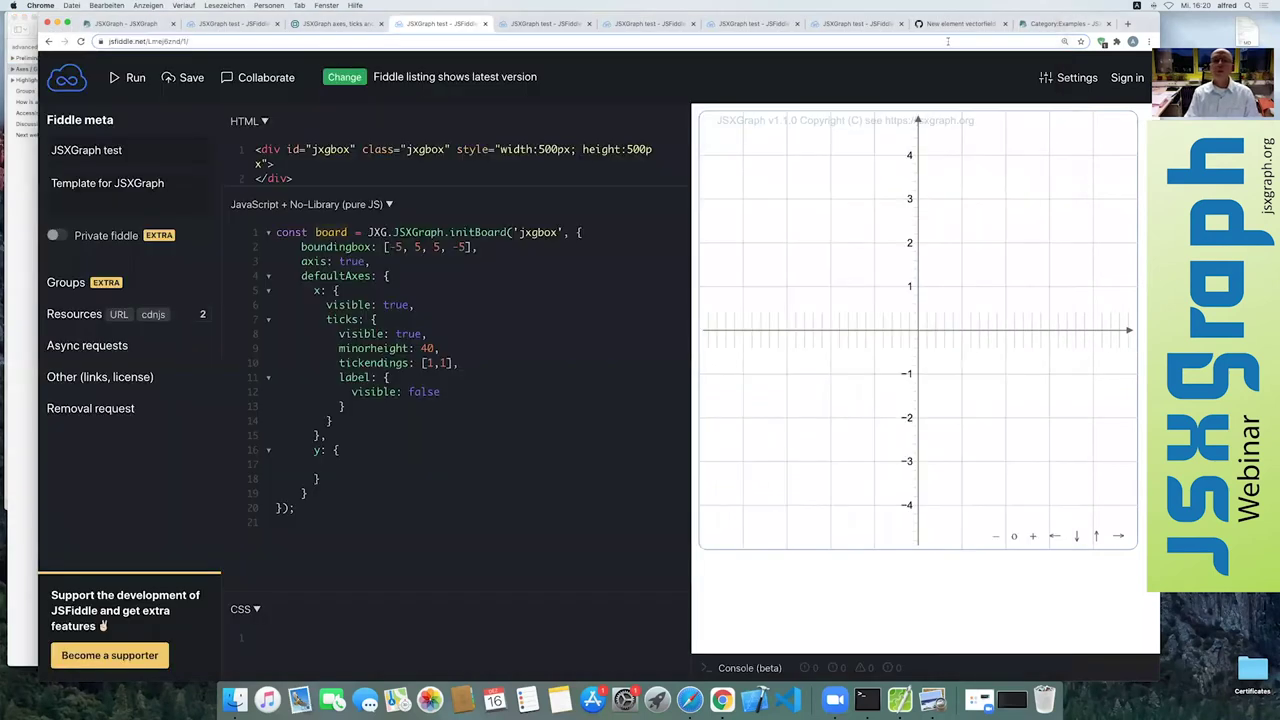
# - Open the point A and line fiddle, rerun it with Ctrl+Enter, then return to the PDF
pyautogui.click(523, 25)
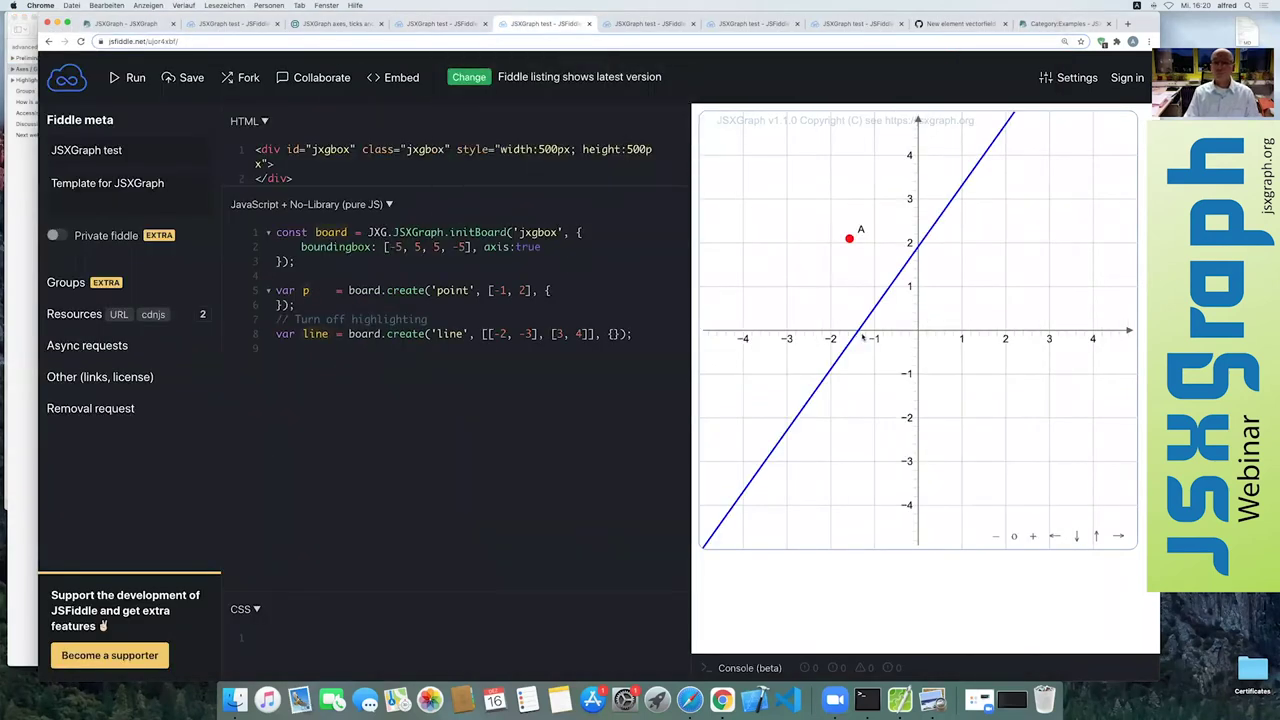
pyautogui.moveTo(455, 380)
pyautogui.click(276, 319)
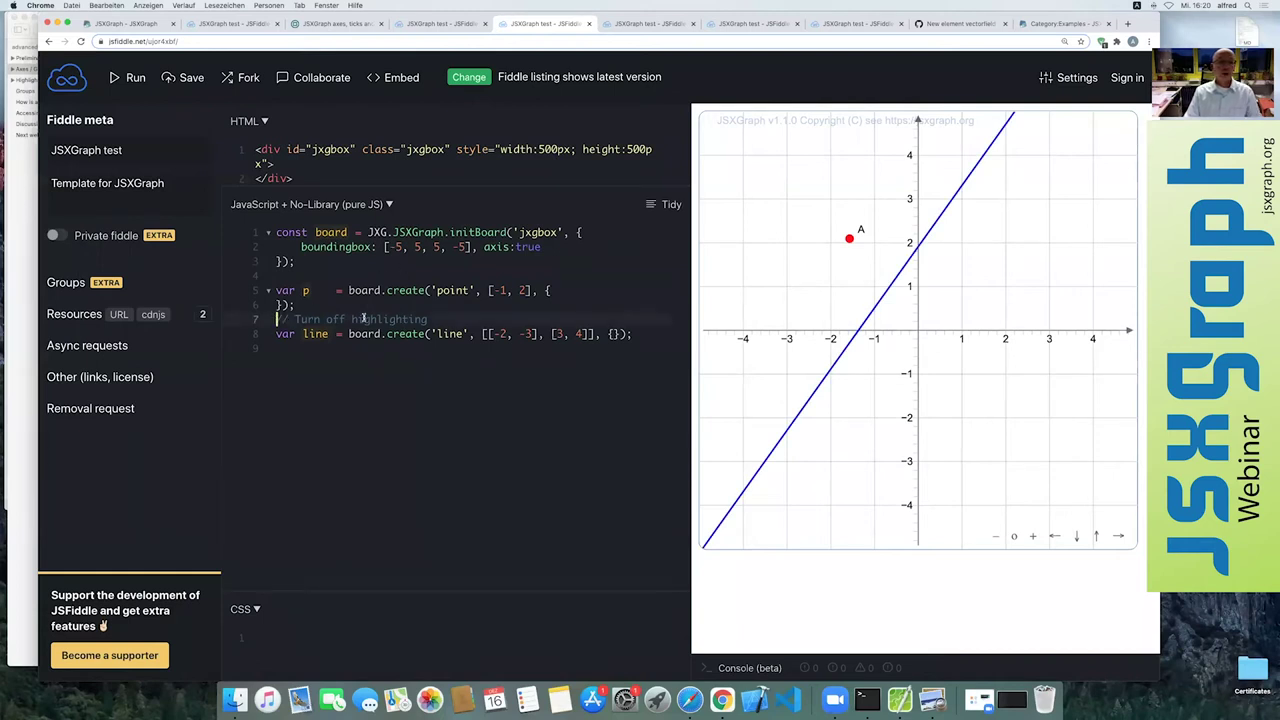
pyautogui.hotkey('ctrl', 'Return')
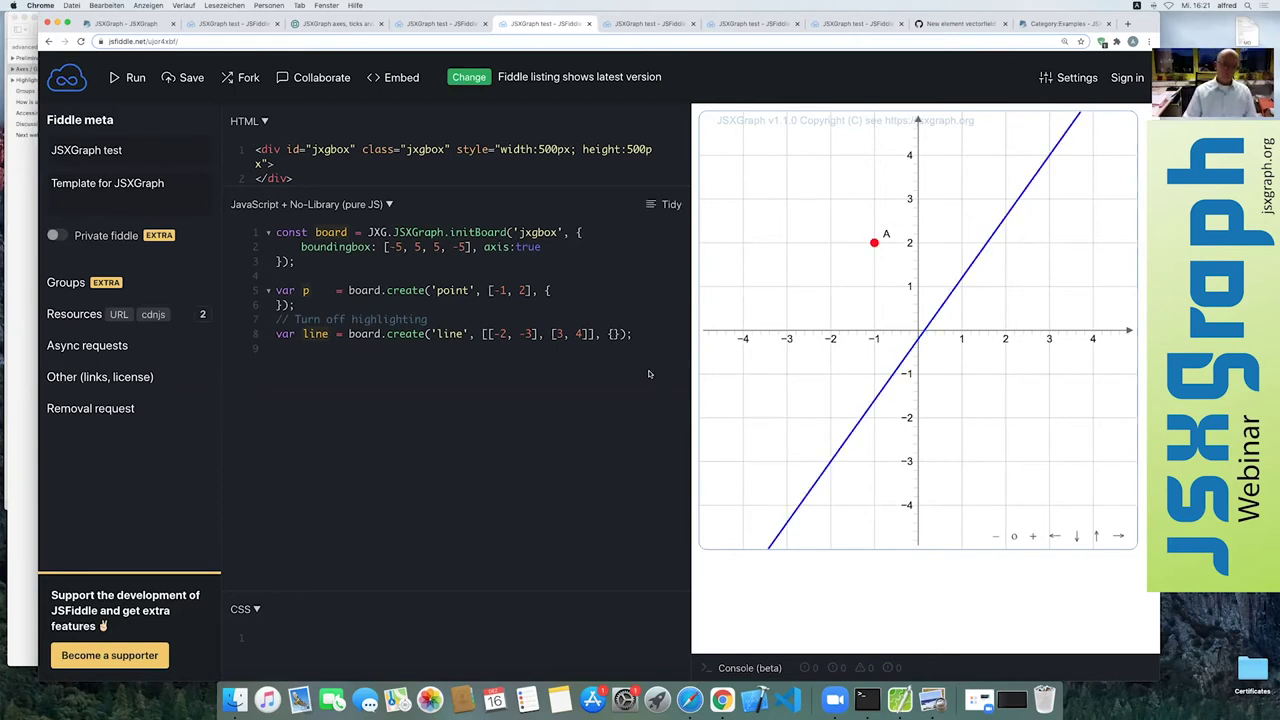
pyautogui.click(25, 225)
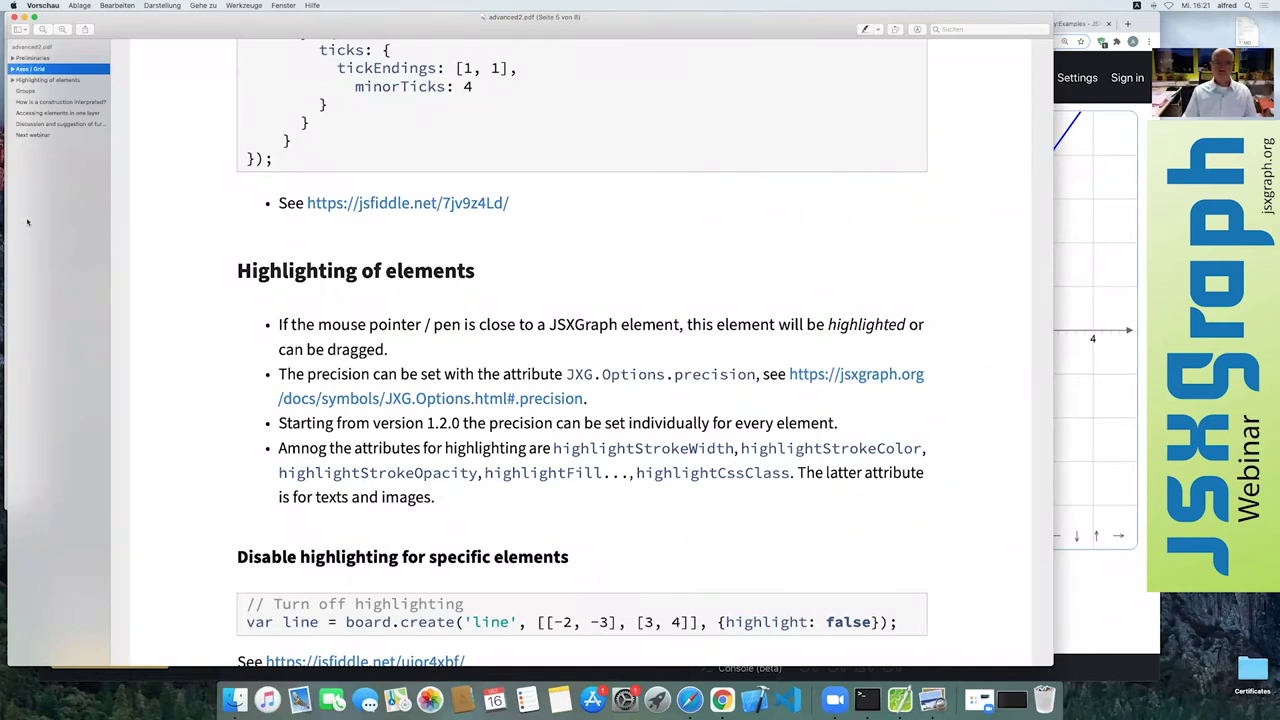
# - Mark part of the precision bullet, glance at the line fiddle, and clear the selection
pyautogui.moveTo(266, 374); pyautogui.dragTo(279, 375)
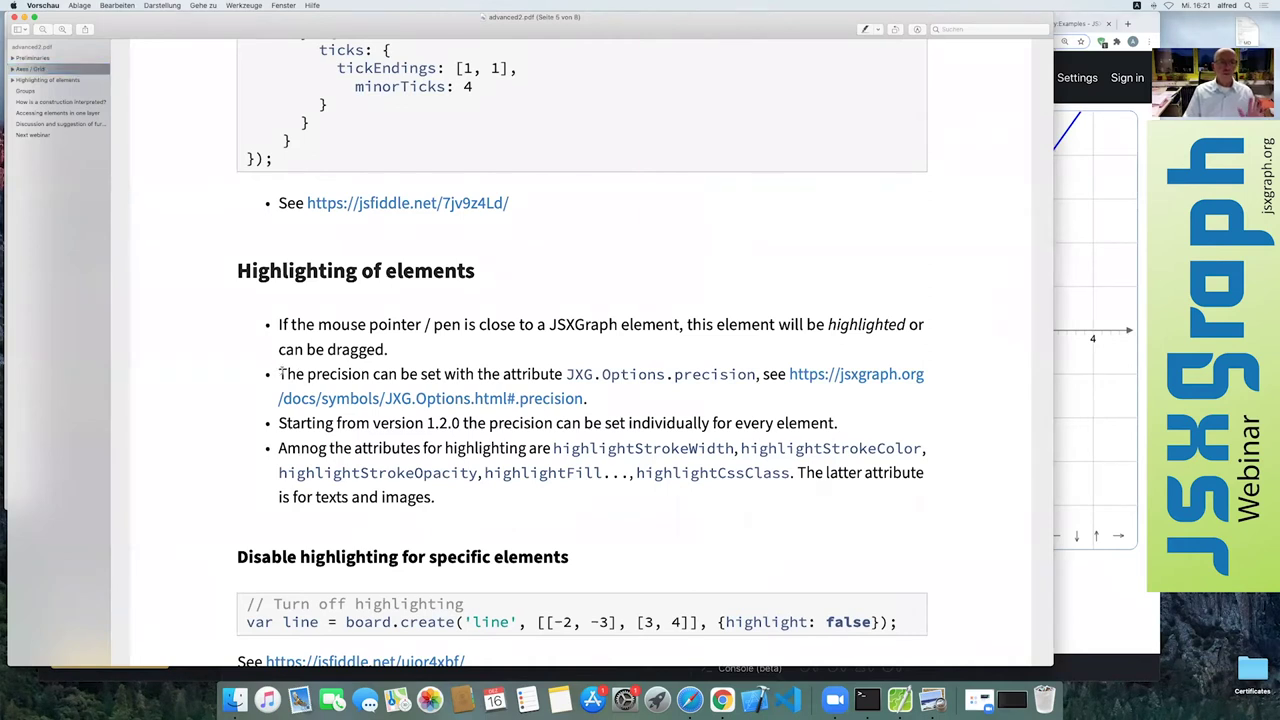
pyautogui.moveTo(401, 366); pyautogui.dragTo(410, 374)
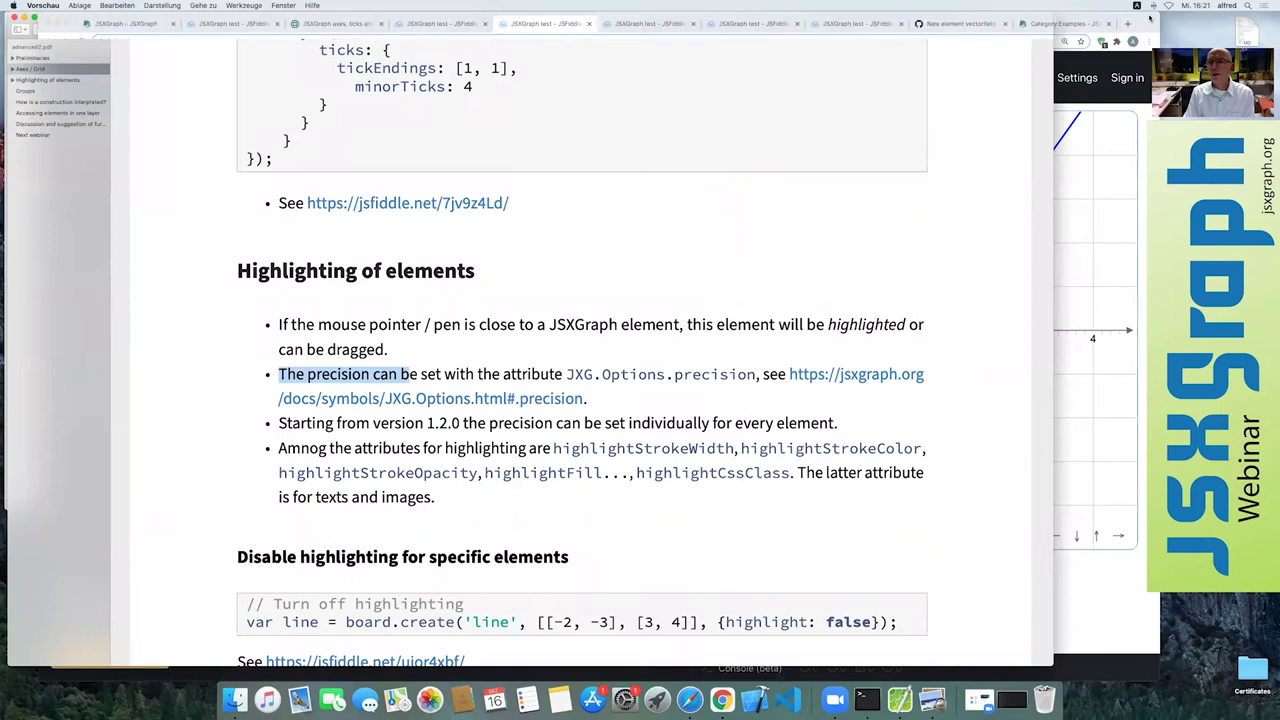
pyautogui.click(1120, 120)
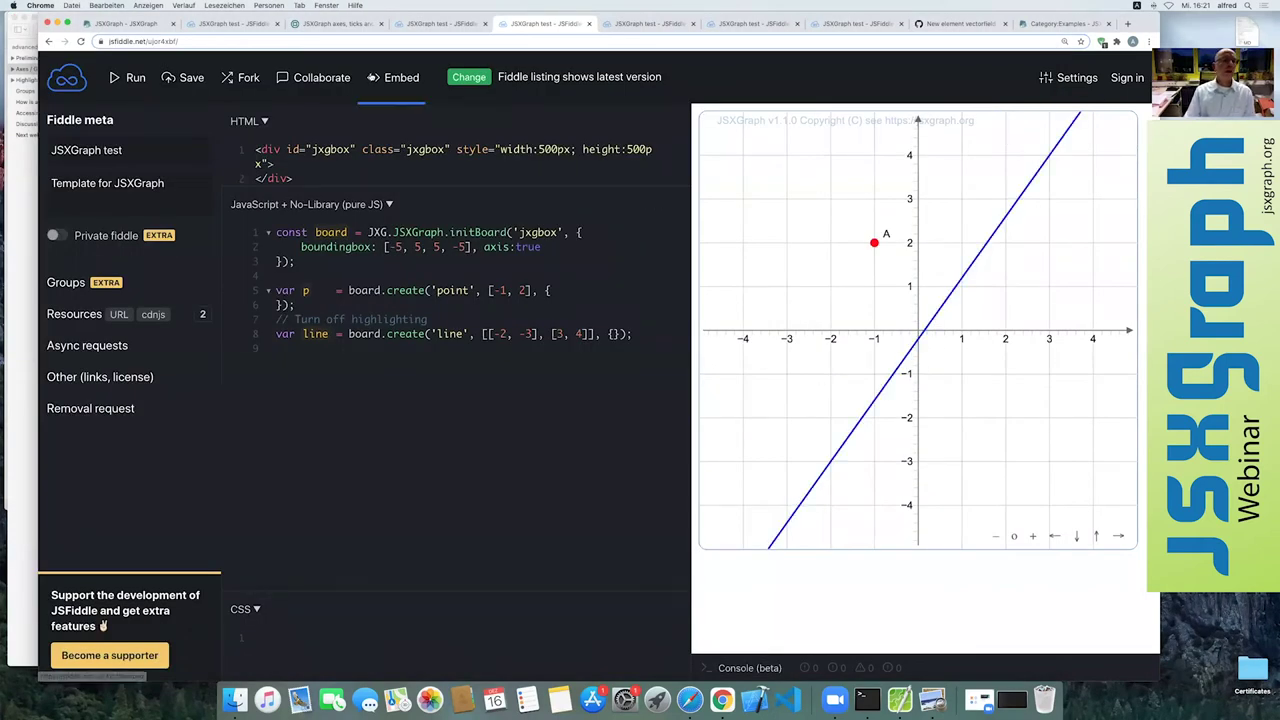
pyautogui.press('super+Tab')
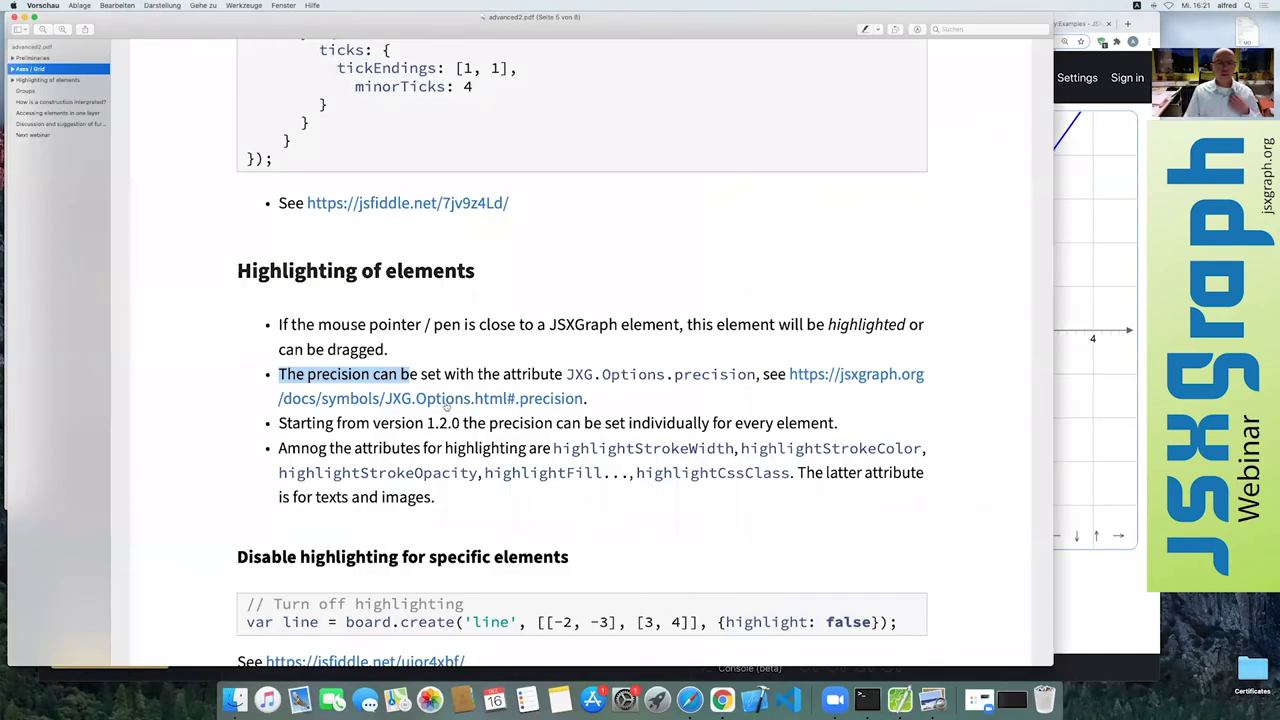
pyautogui.click(586, 373)
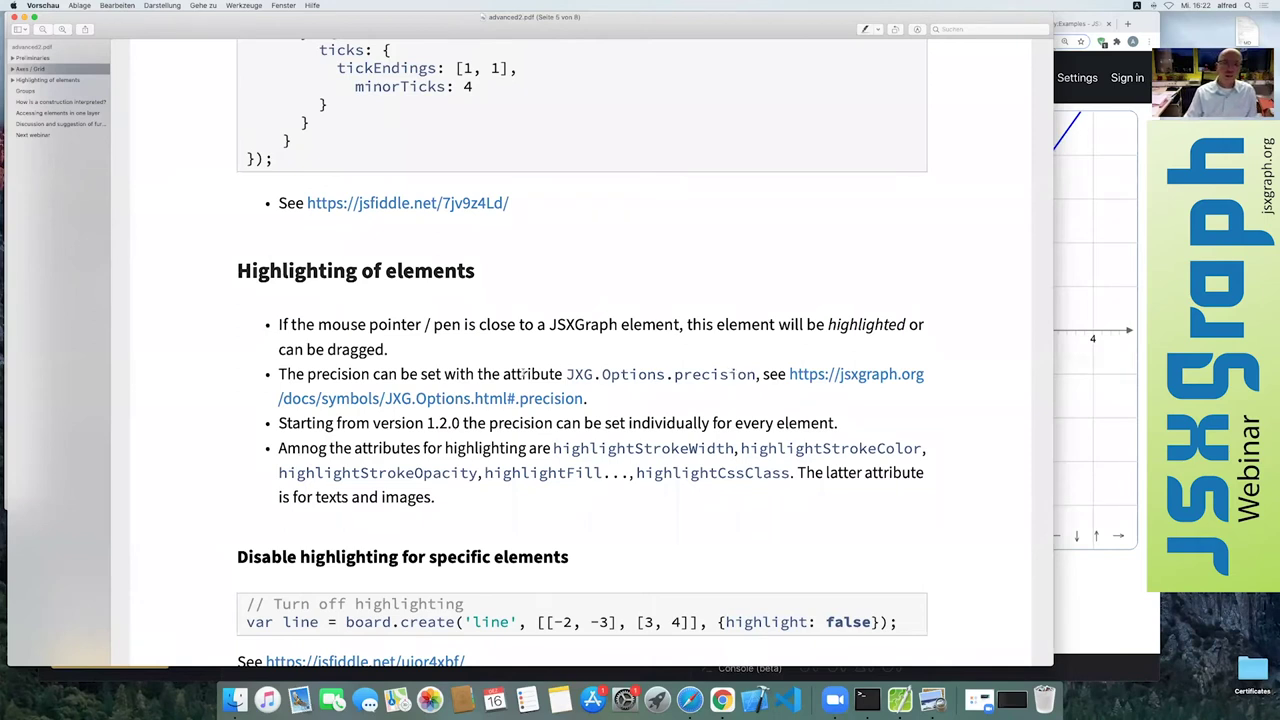
# - Highlight the JXG.Options.precision sentence and the line listing highlighting attributes
pyautogui.moveTo(279, 375); pyautogui.dragTo(756, 375)
pyautogui.scroll(-3, 528, 373)
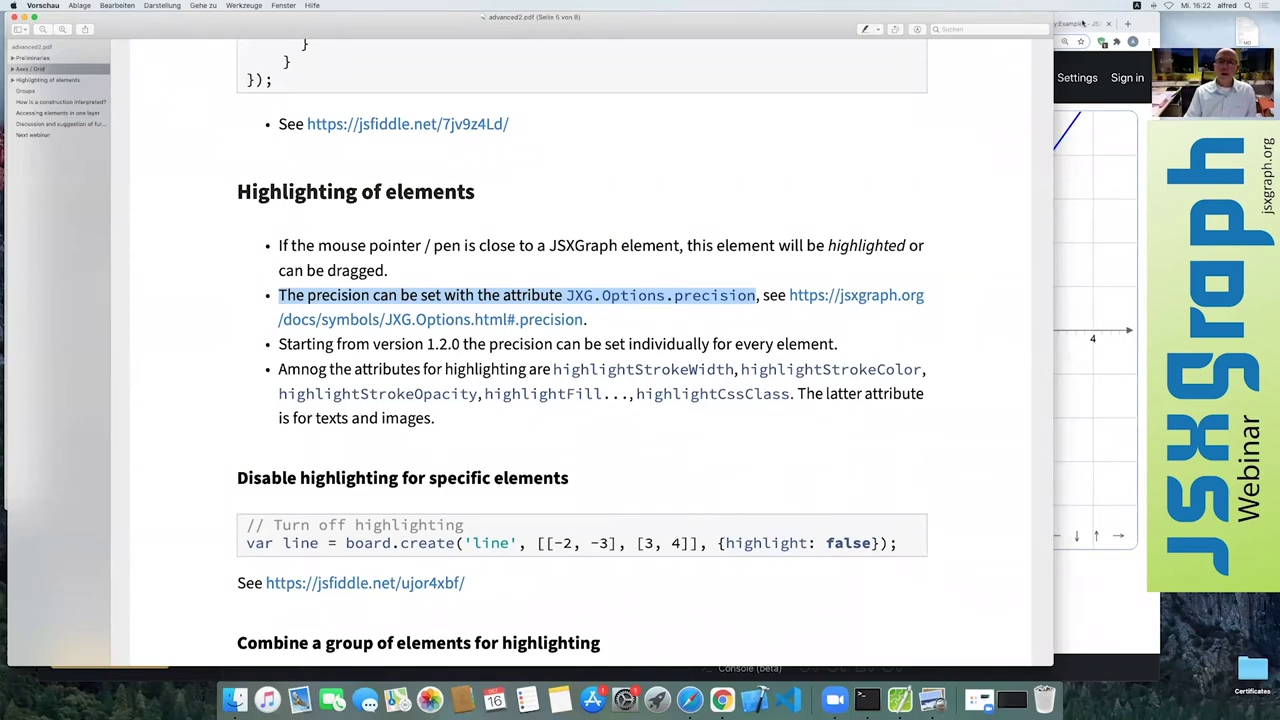
pyautogui.click(1141, 20)
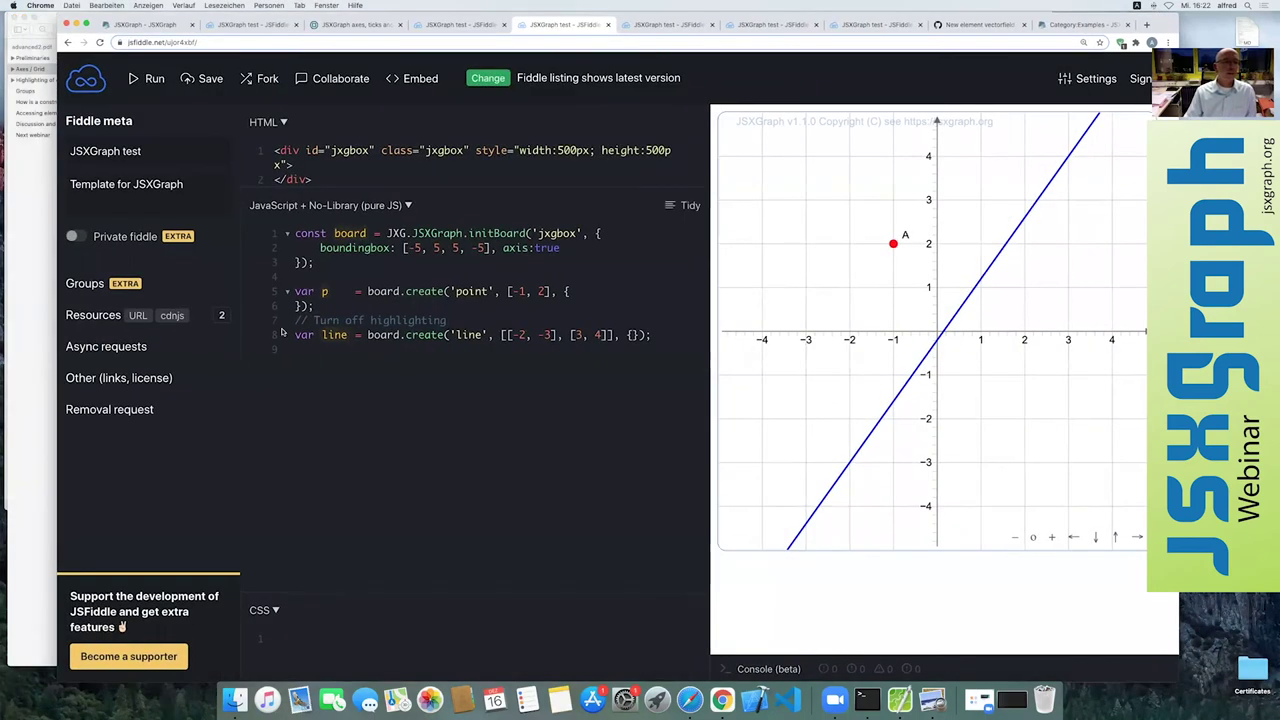
pyautogui.click(52, 486)
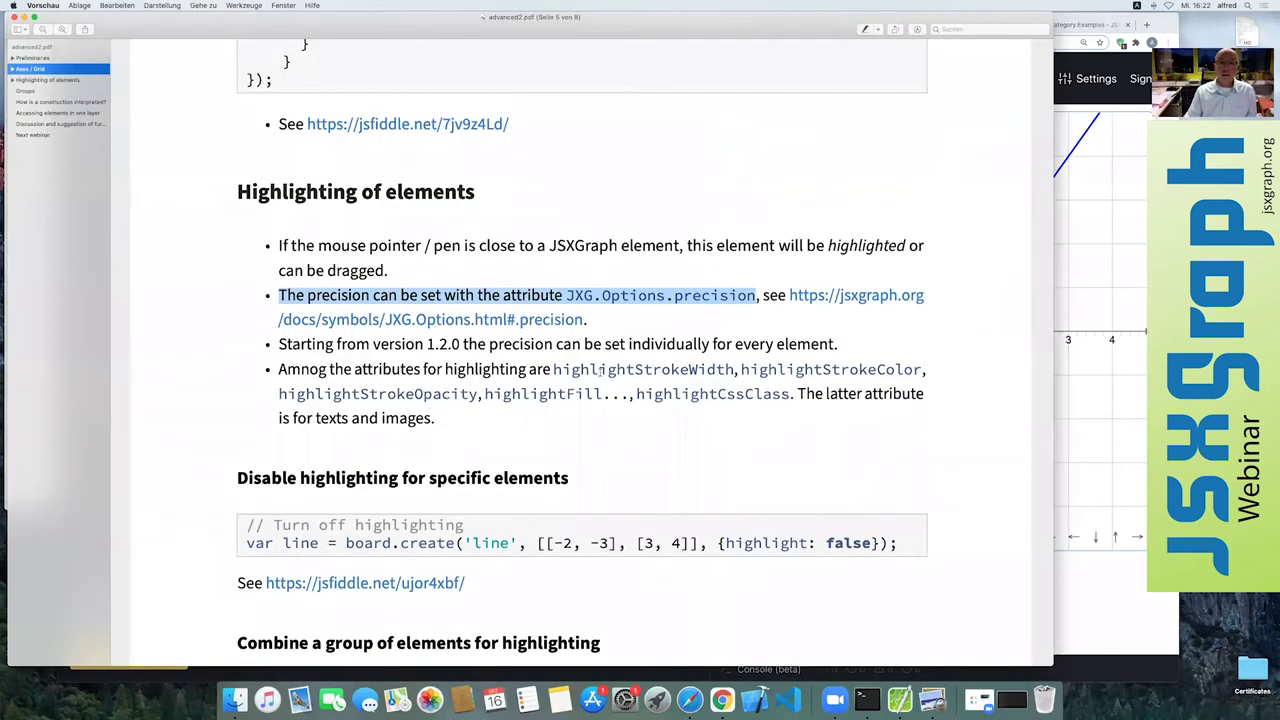
pyautogui.tripleClick(596, 372)
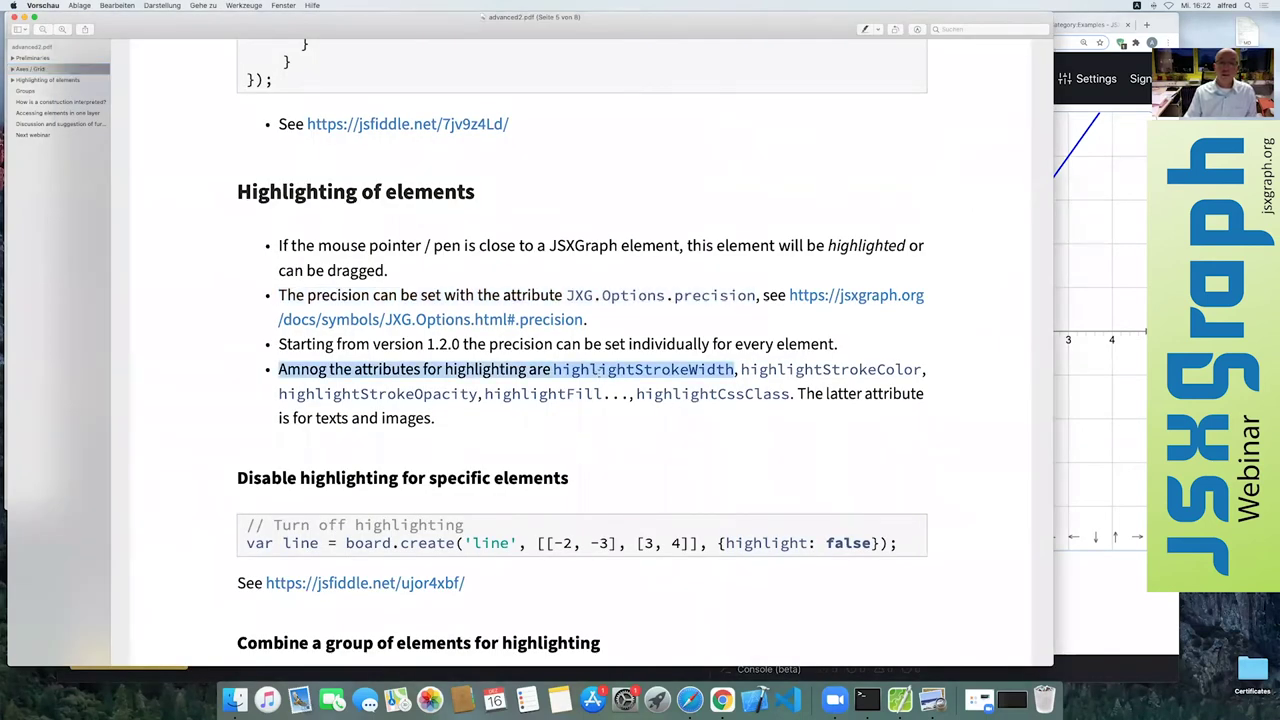
# - Add highlightStrokeWidth to the line's attributes, trying 3 and then 5
pyautogui.click(1160, 18)
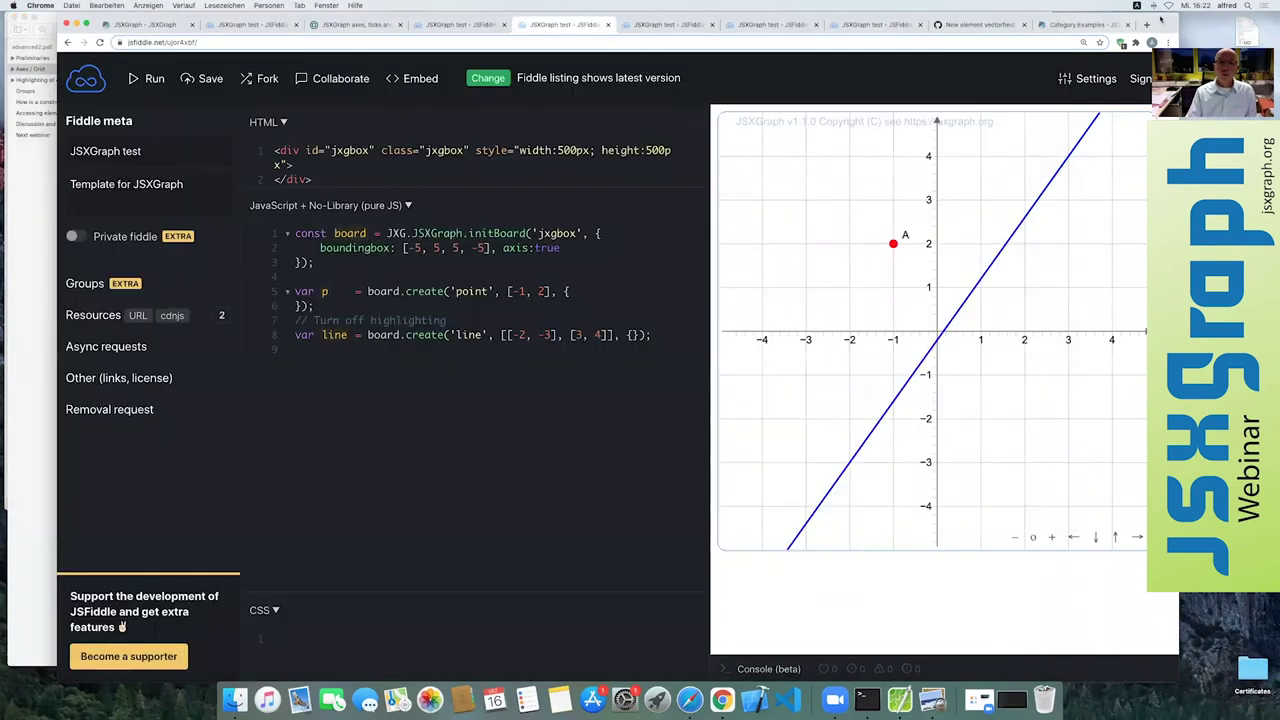
pyautogui.click(633, 335)
pyautogui.press('Return')
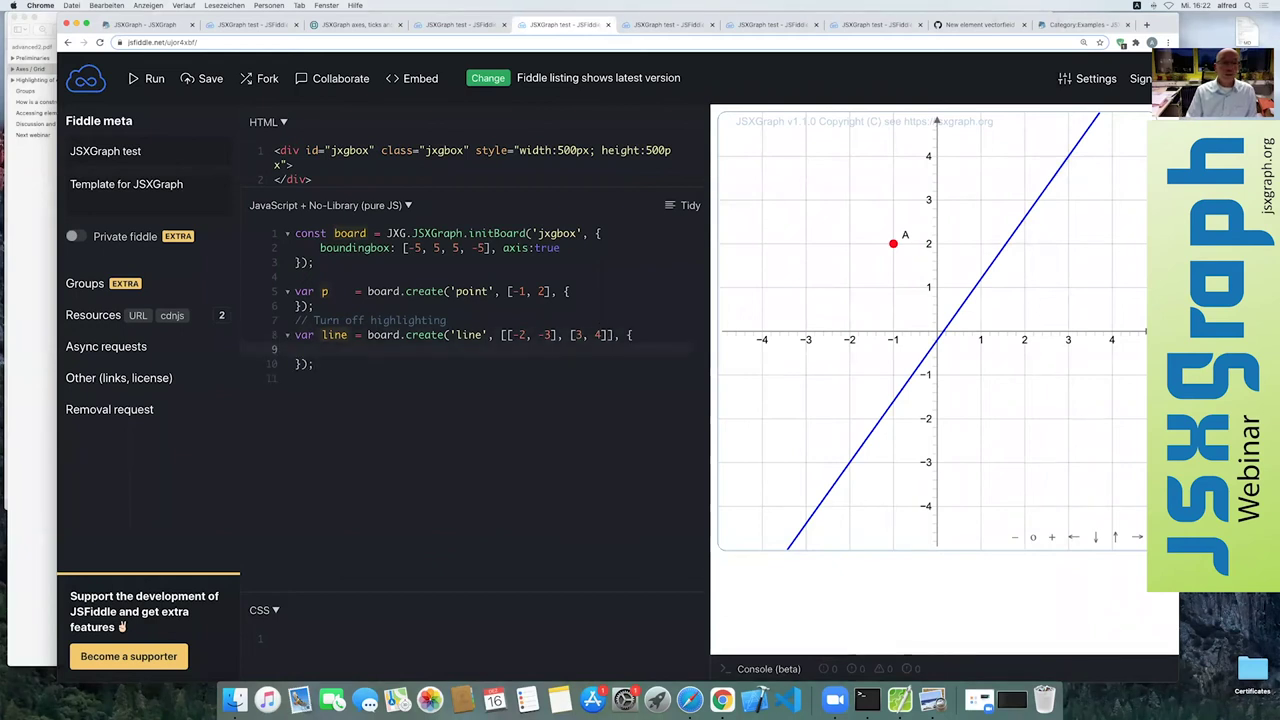
pyautogui.press('Tab')
pyautogui.write('highlightStrokeWidth: 3')
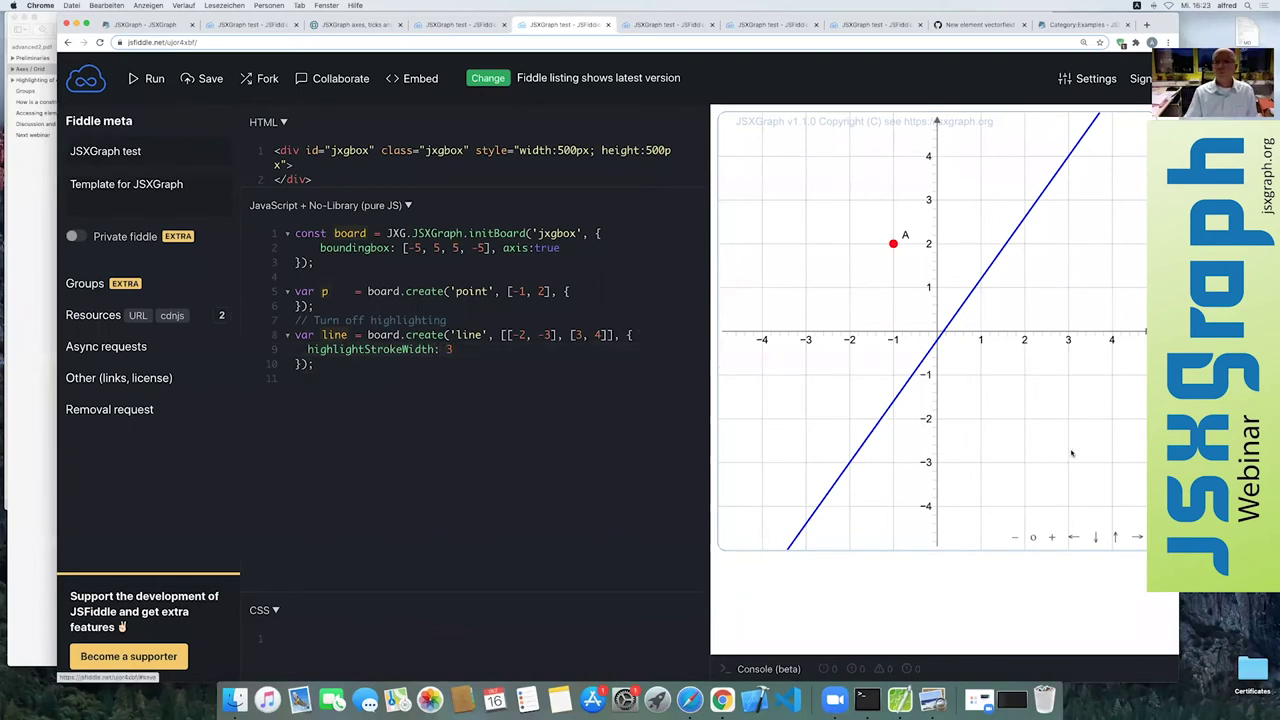
pyautogui.click(451, 349)
pyautogui.write('5')
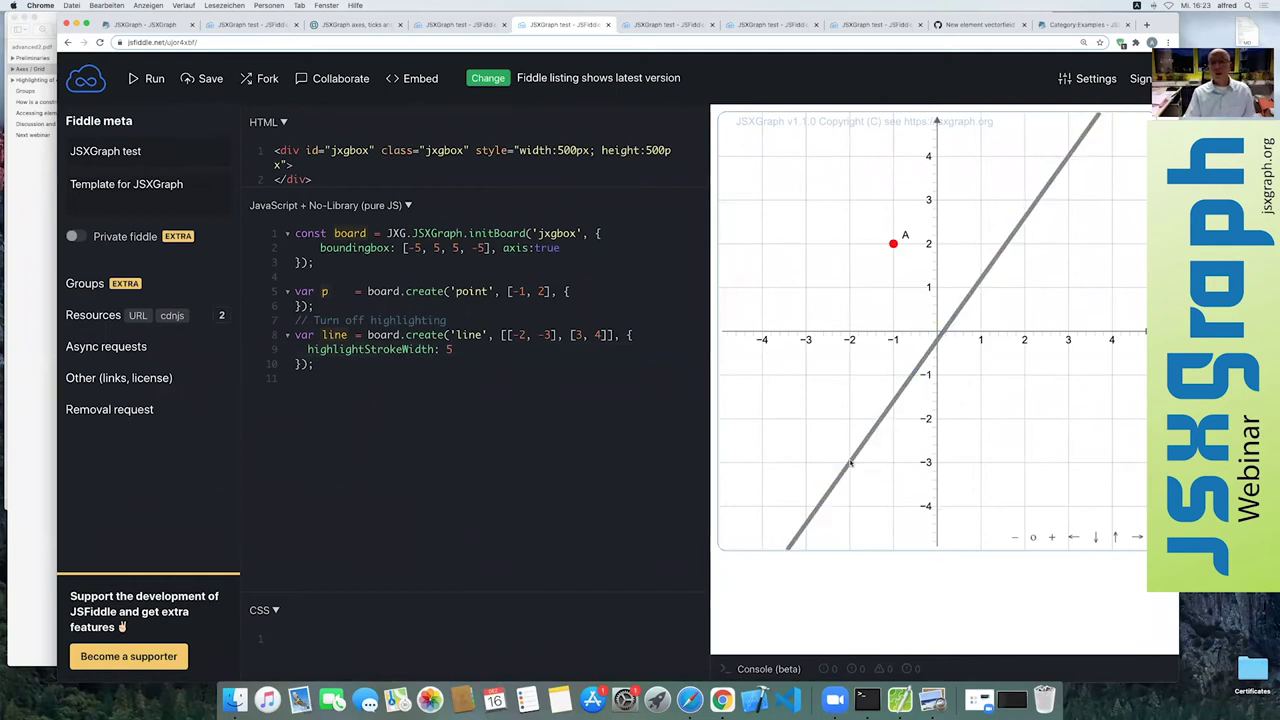
pyautogui.click(29, 176)
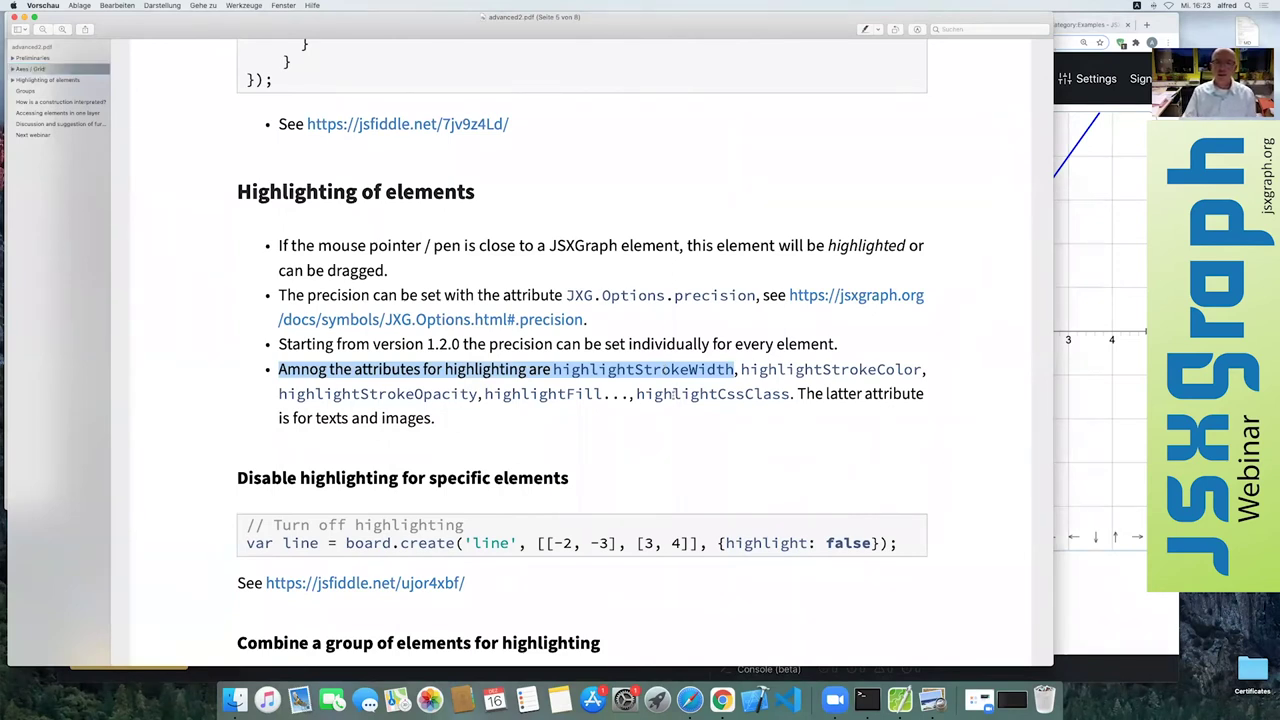
# - Mark highlightCssClass and the highlight: false code line in the PDF, then return to JSFiddle
pyautogui.doubleClick(675, 394)
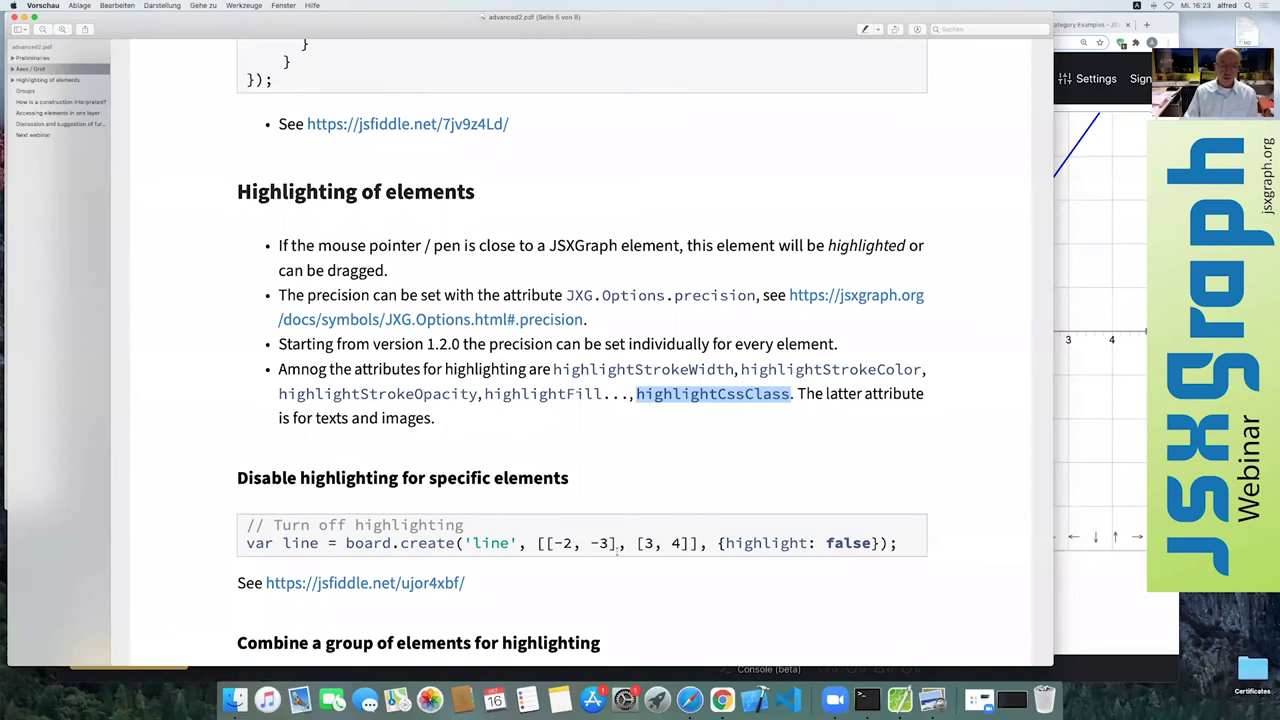
pyautogui.tripleClick(614, 543)
pyautogui.click(614, 543)
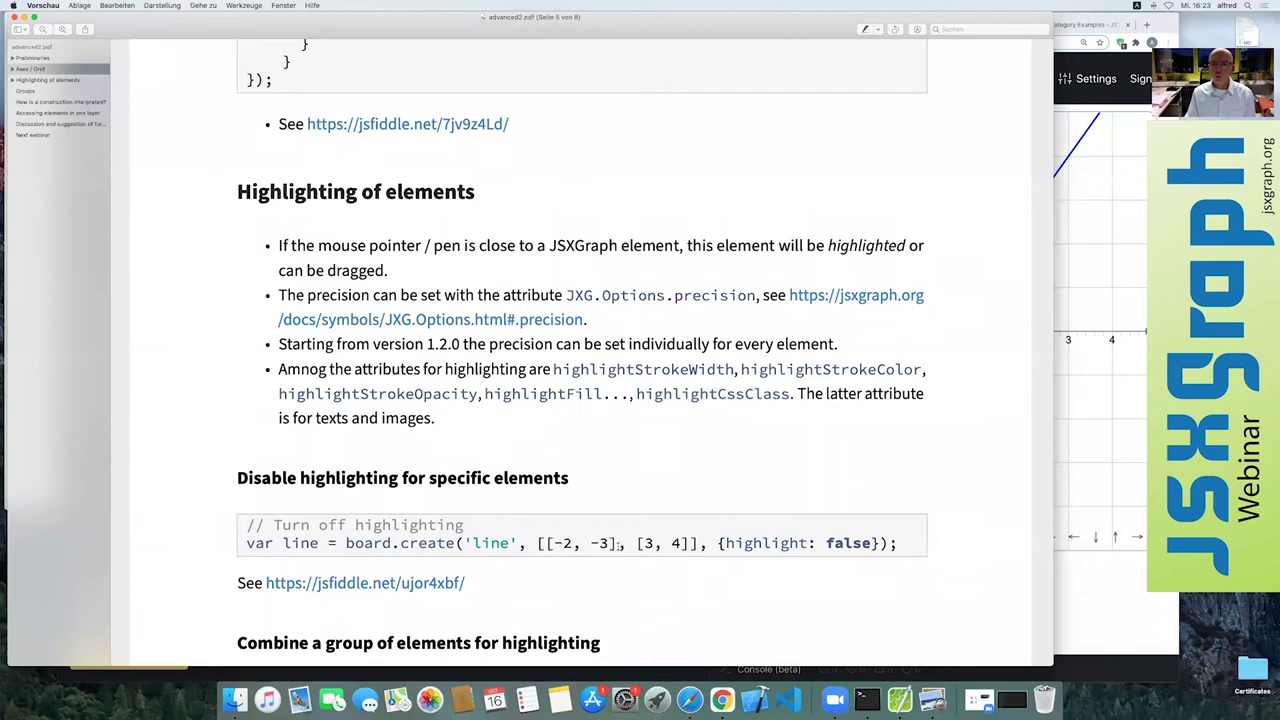
pyautogui.click(1148, 16)
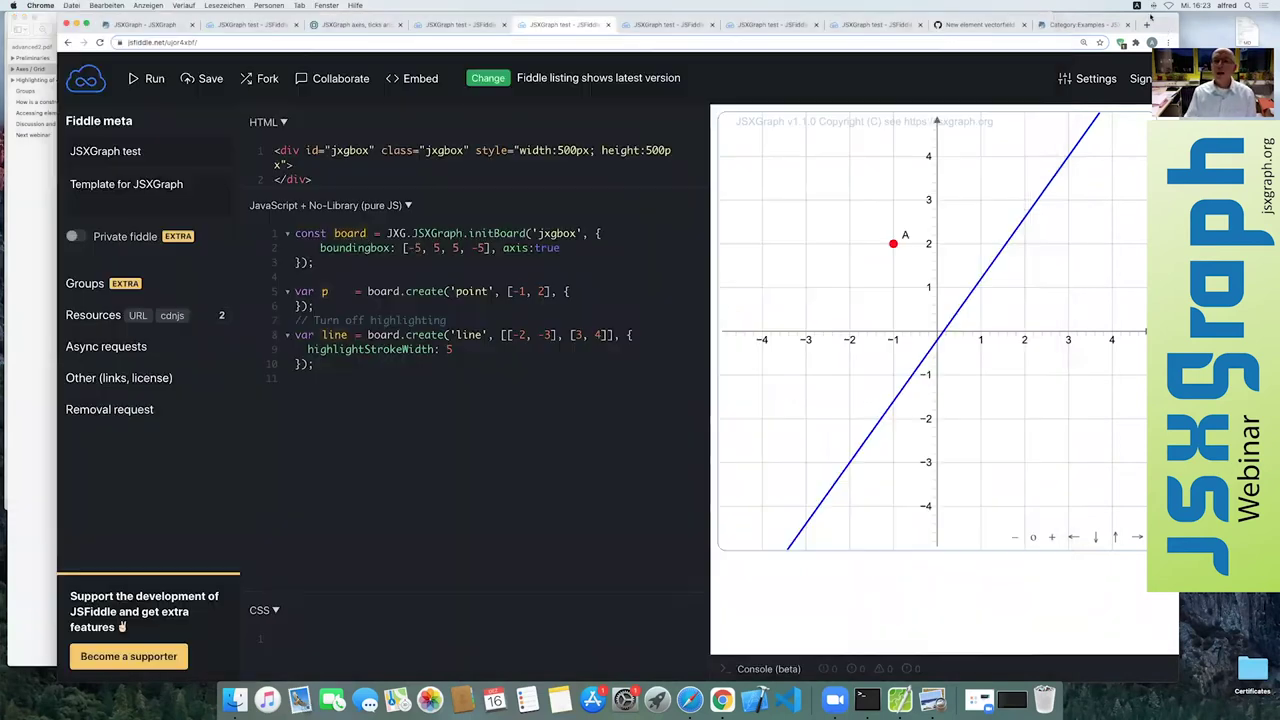
pyautogui.moveTo(460, 300)
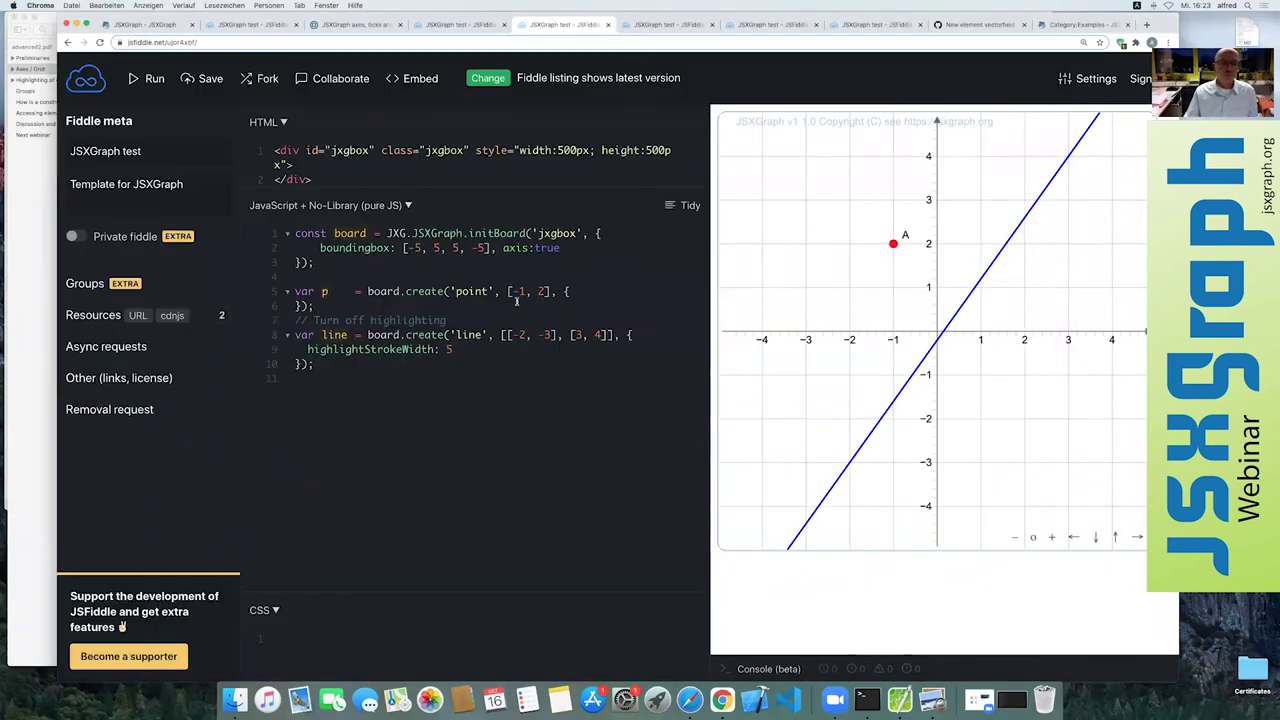
# - Give point A a { highlight: false } attribute, correct its misspelling, and rerun the fiddle
pyautogui.click(564, 291)
pyautogui.write('{')
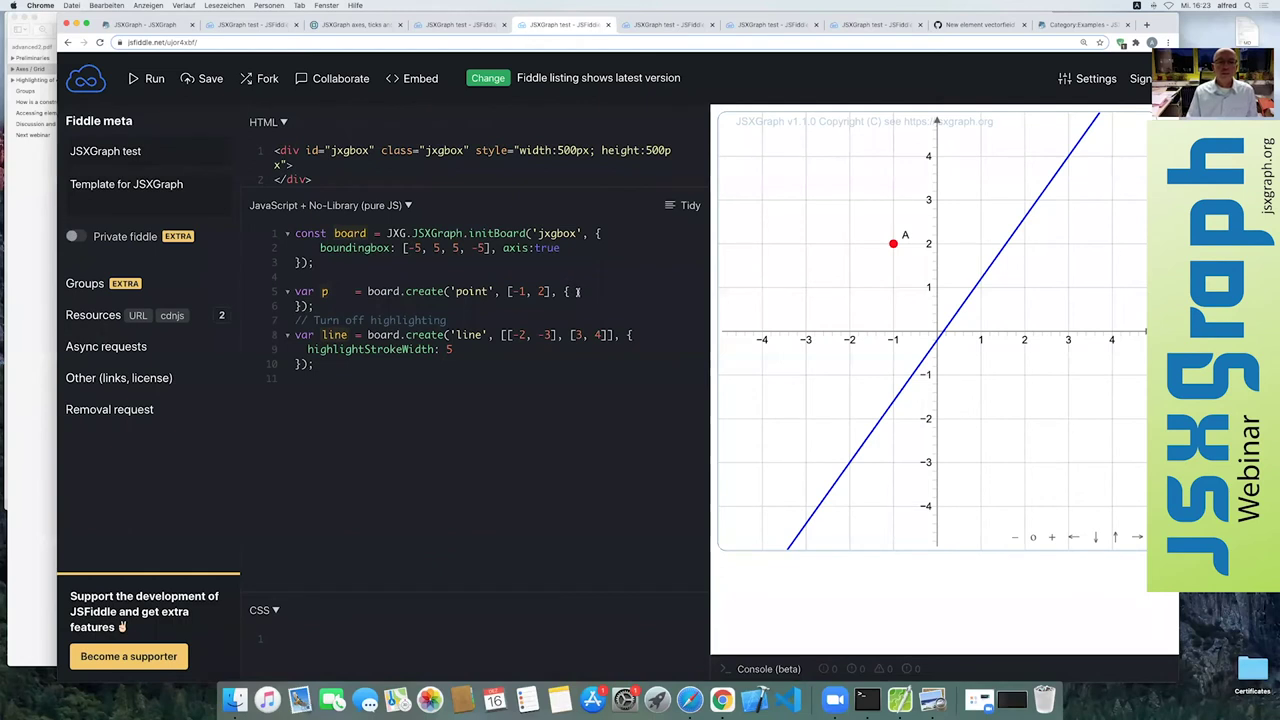
pyautogui.press('Return')
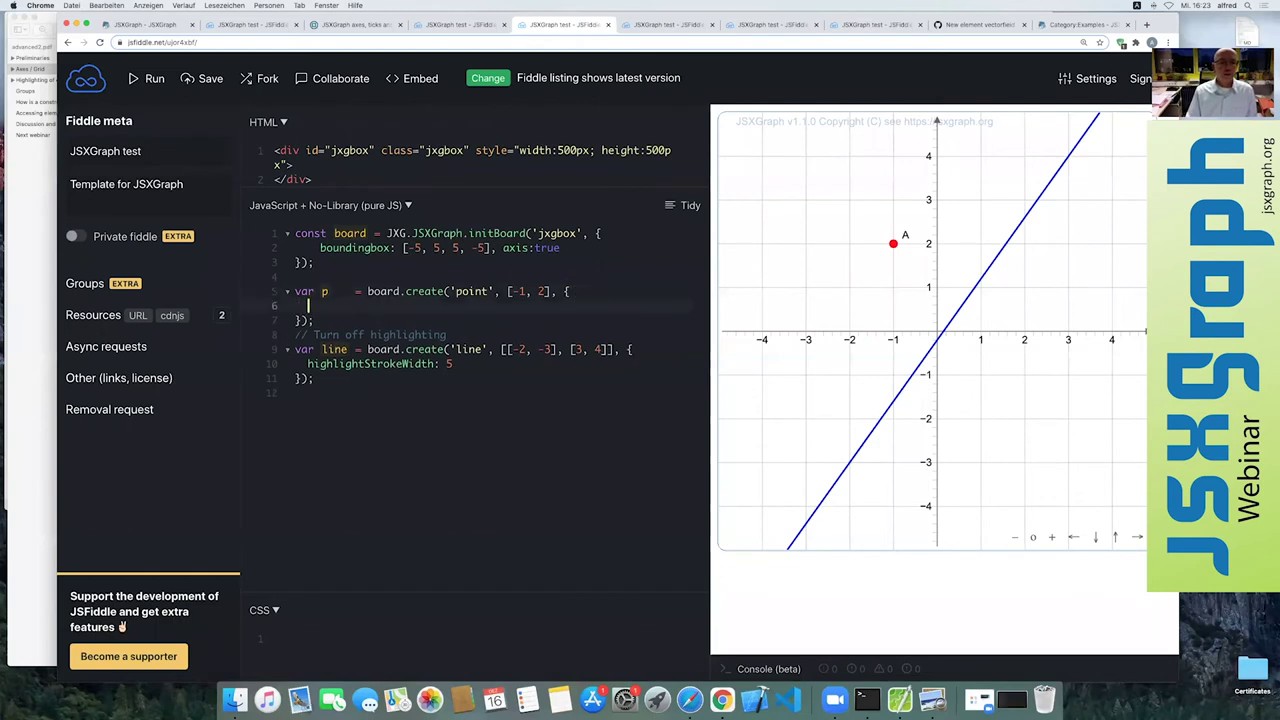
pyautogui.write('highllight: false')
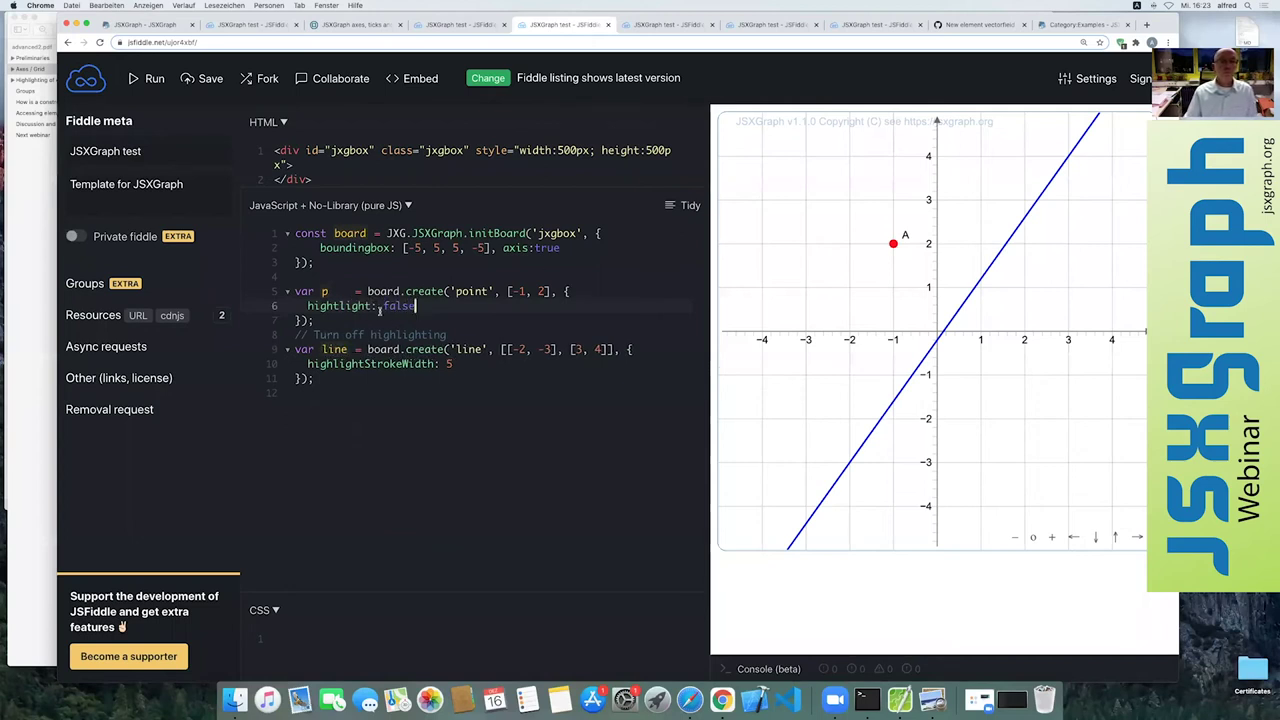
pyautogui.click(340, 305)
pyautogui.press('BackSpace')
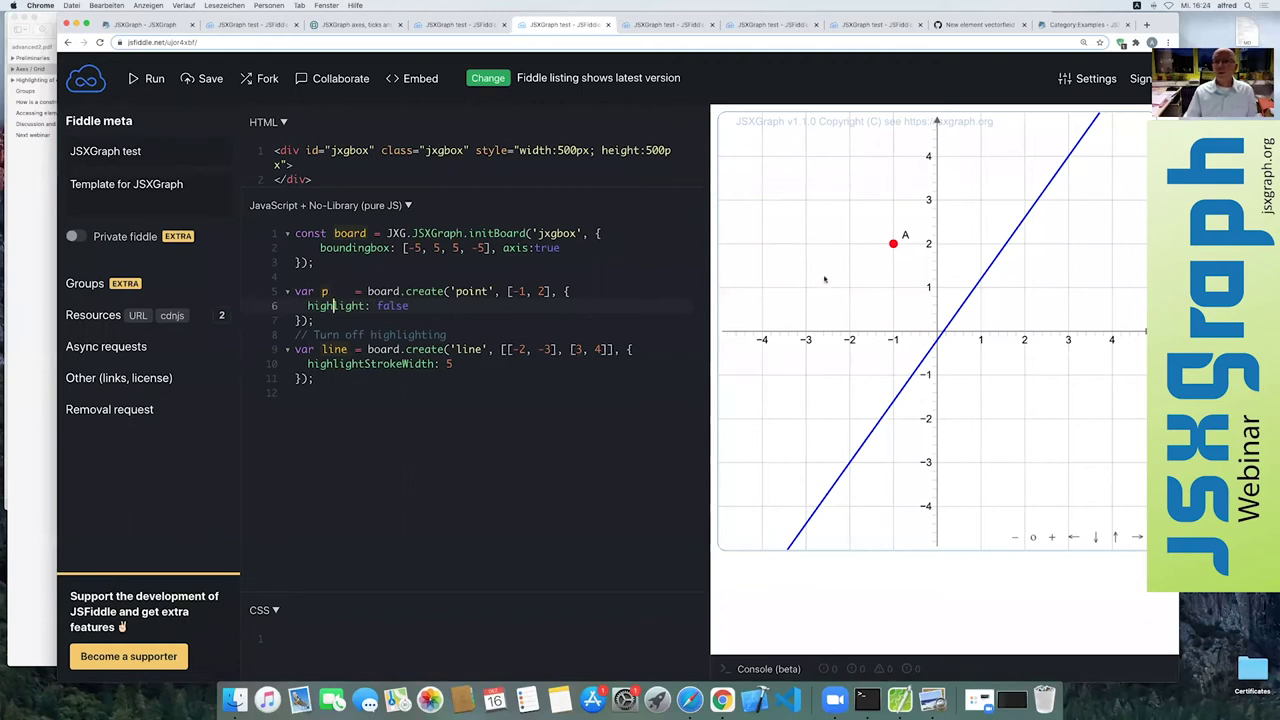
pyautogui.moveTo(893, 244)
pyautogui.click(150, 78)
pyautogui.moveTo(318, 330)
pyautogui.doubleClick(397, 307)
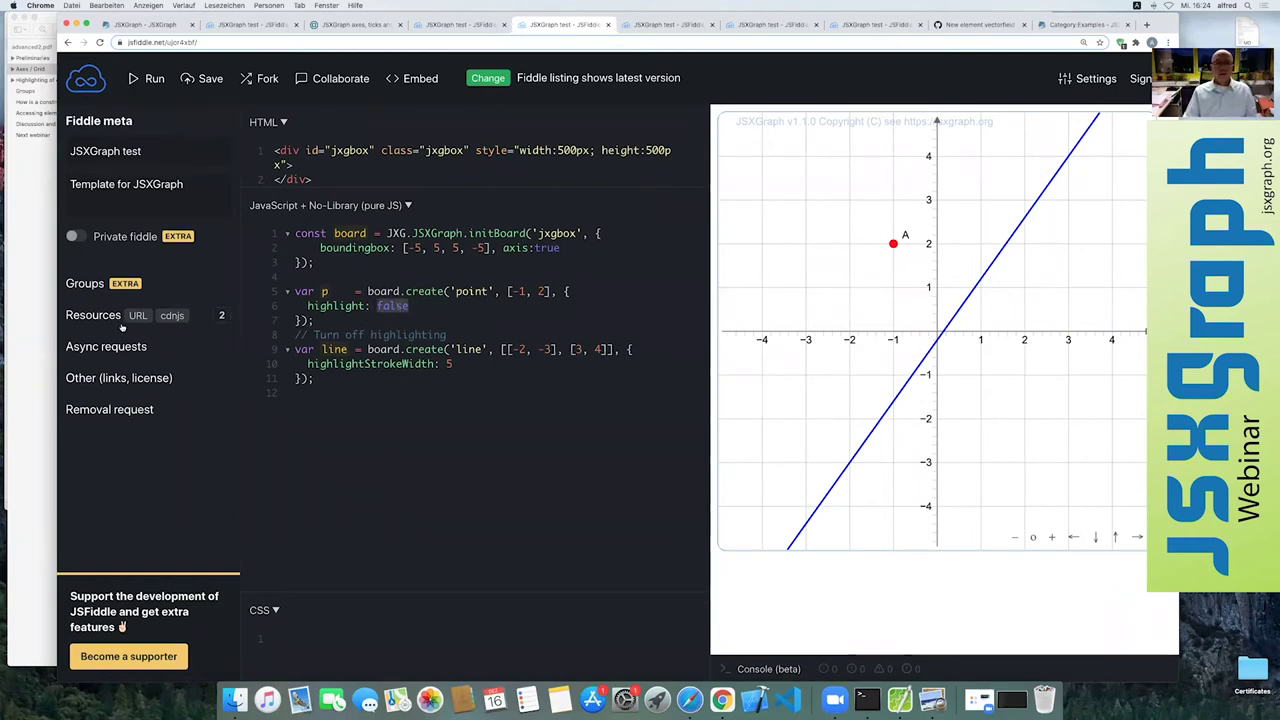
# - Scroll the PDF slides down to the 'Combine a group of elements for highlighting' section
pyautogui.click(47, 358)
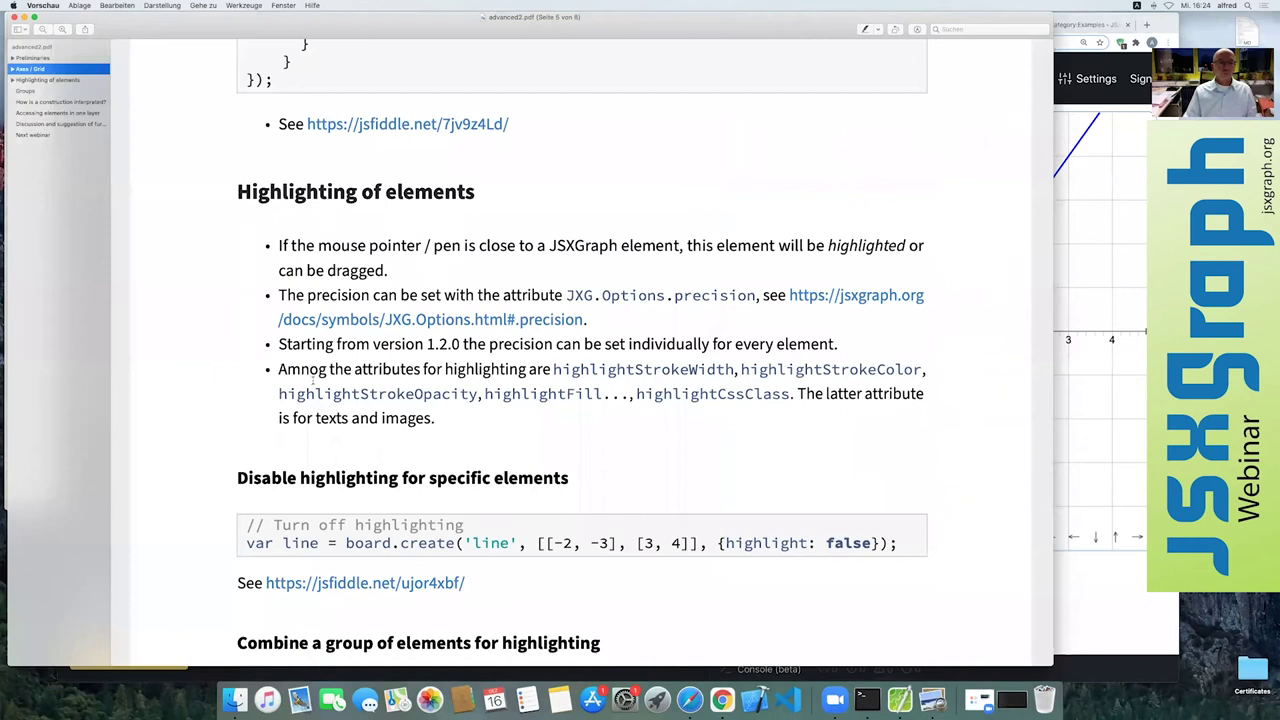
pyautogui.scroll(-3, 312, 380)
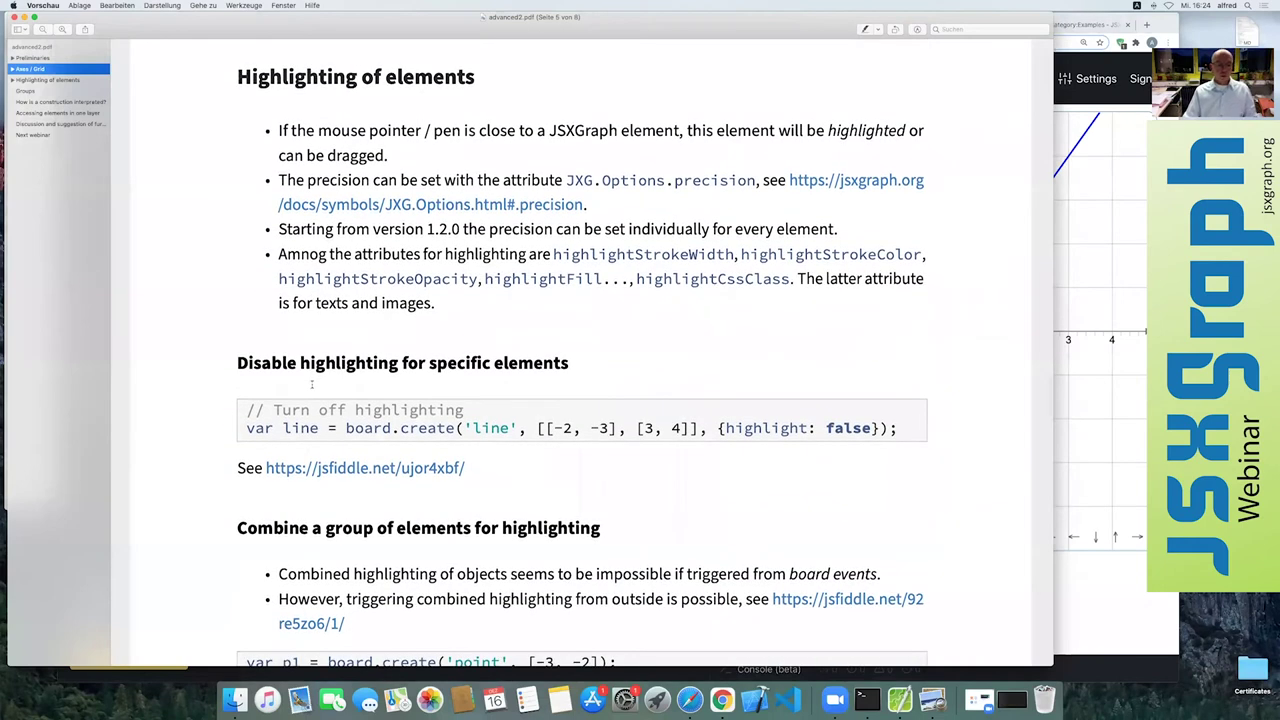
pyautogui.scroll(-5, 367, 380)
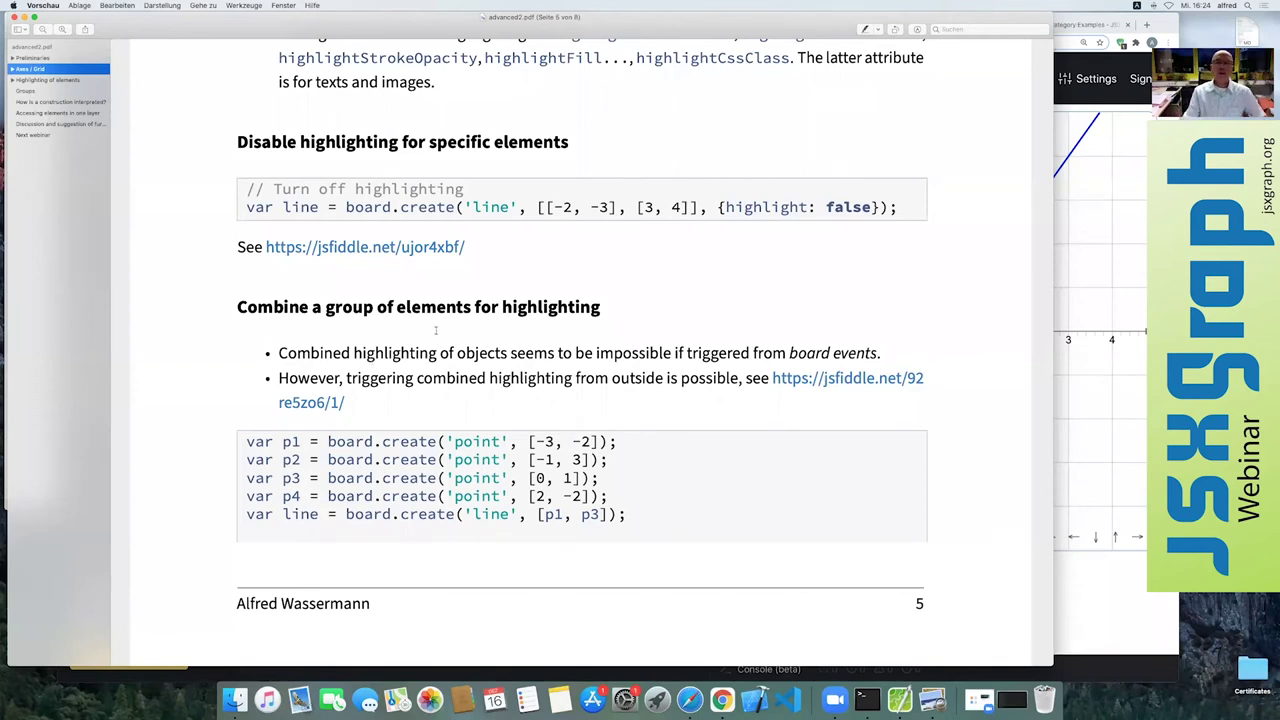
# - Switch to the four-point fiddle, run it, and review its Highlight button markup
pyautogui.click(1166, 22)
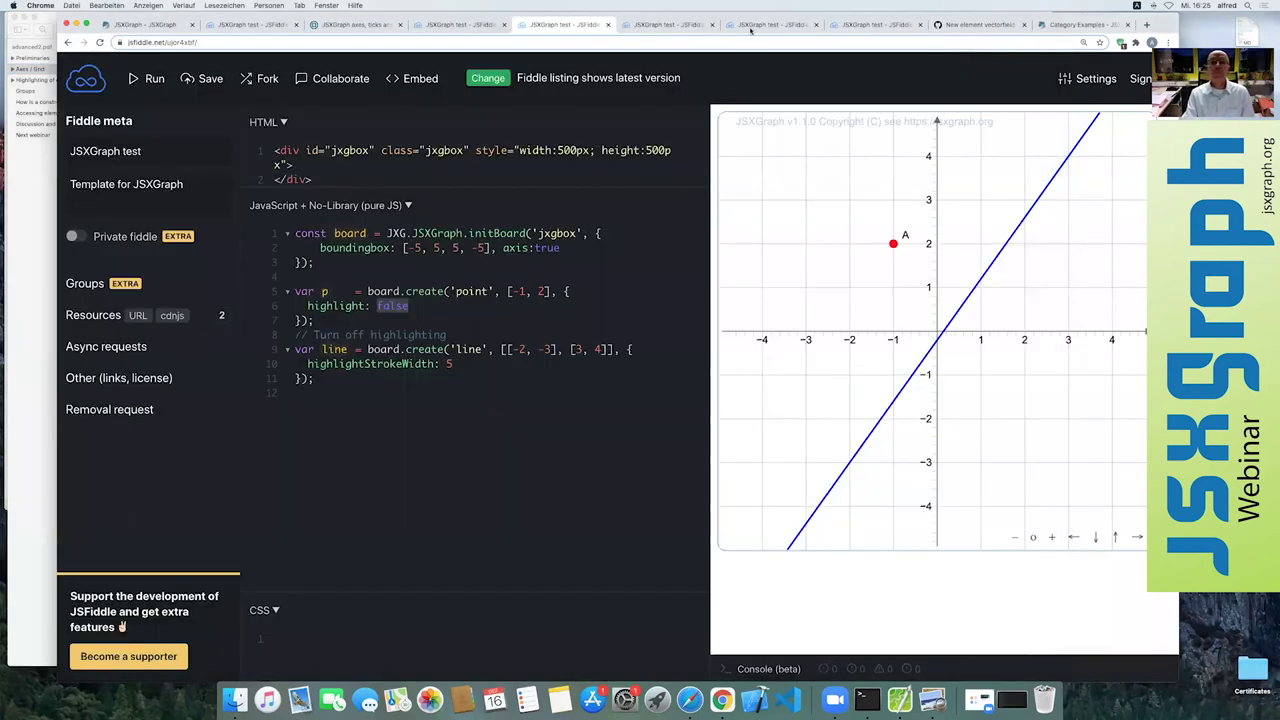
pyautogui.click(655, 25)
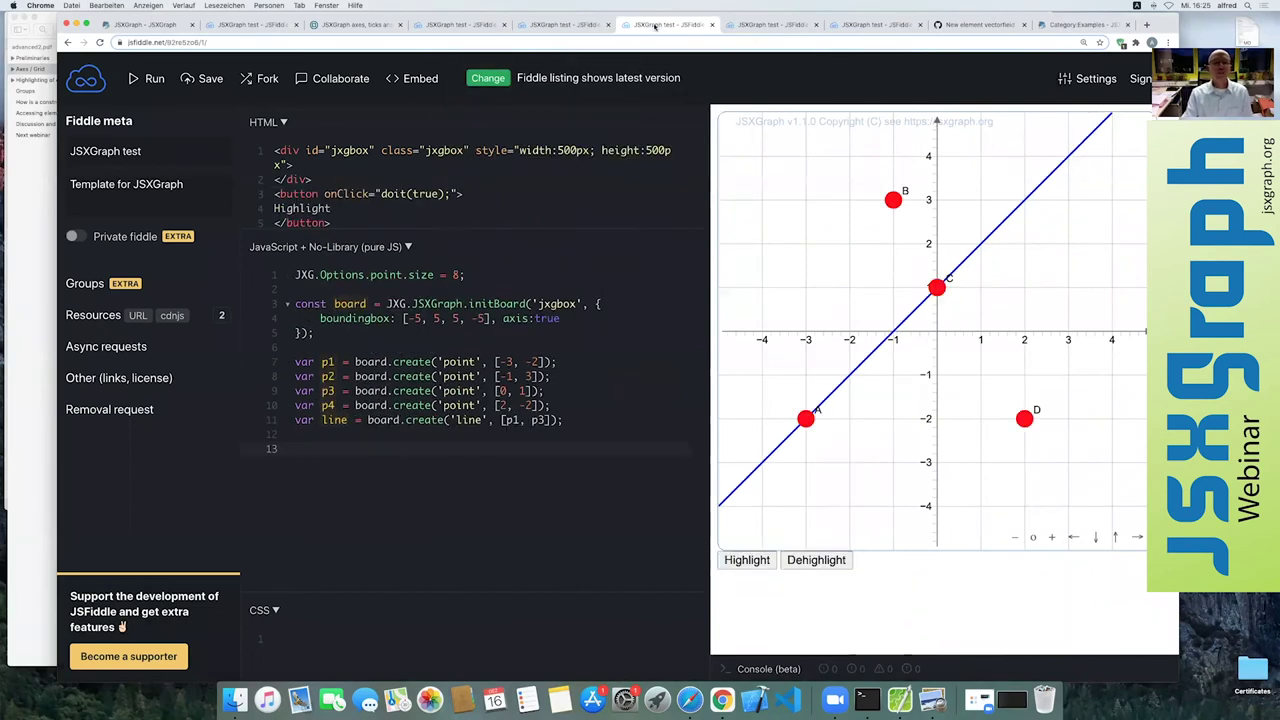
pyautogui.moveTo(490, 520)
pyautogui.moveTo(306, 138)
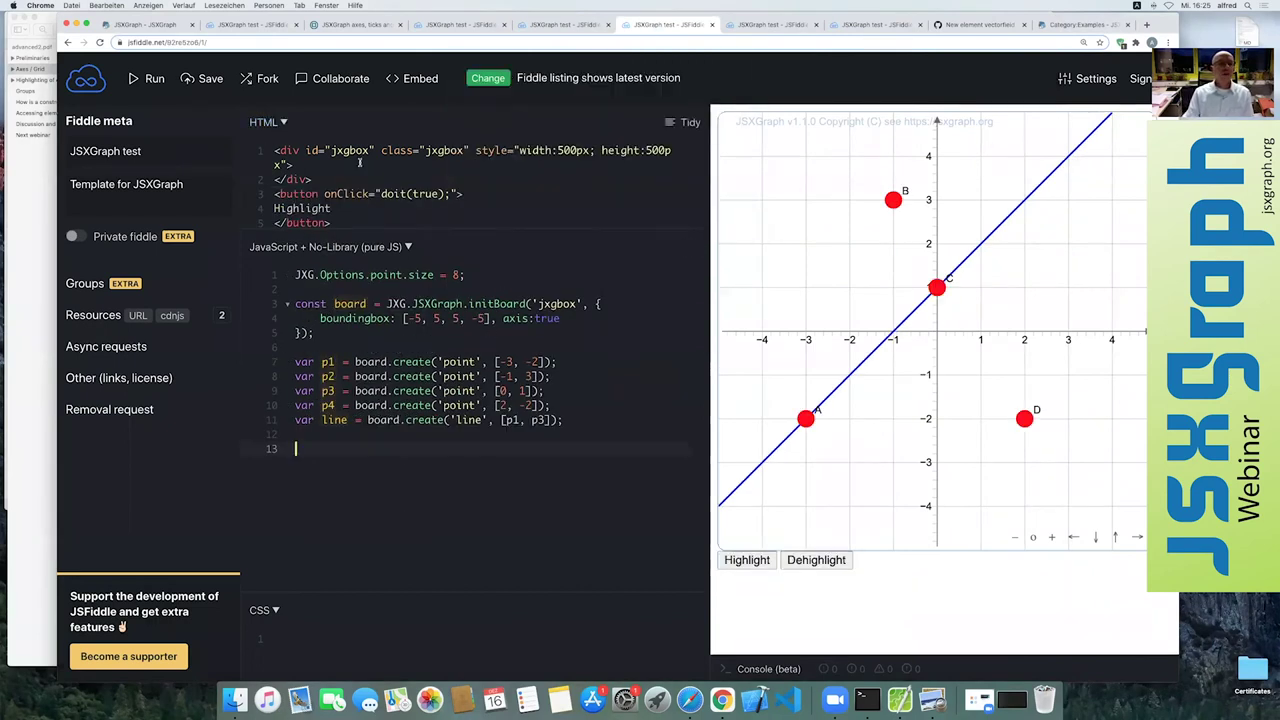
pyautogui.click(150, 80)
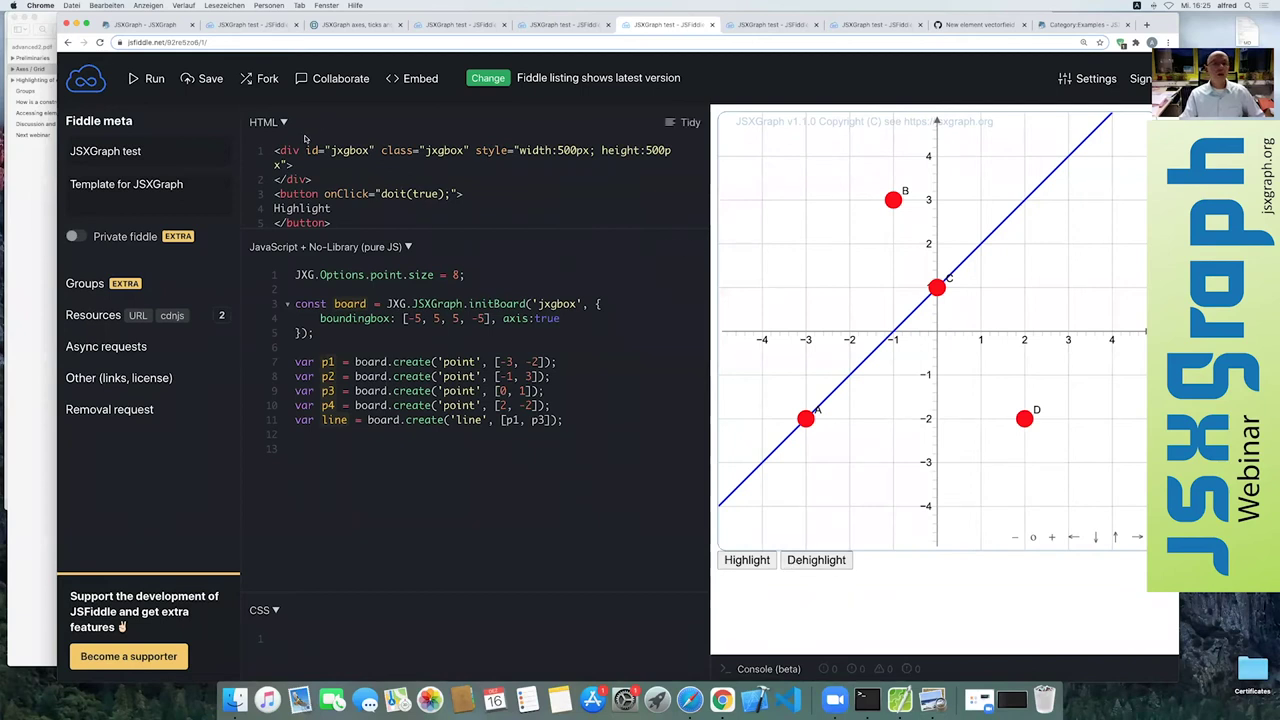
pyautogui.scroll(-2, 325, 179)
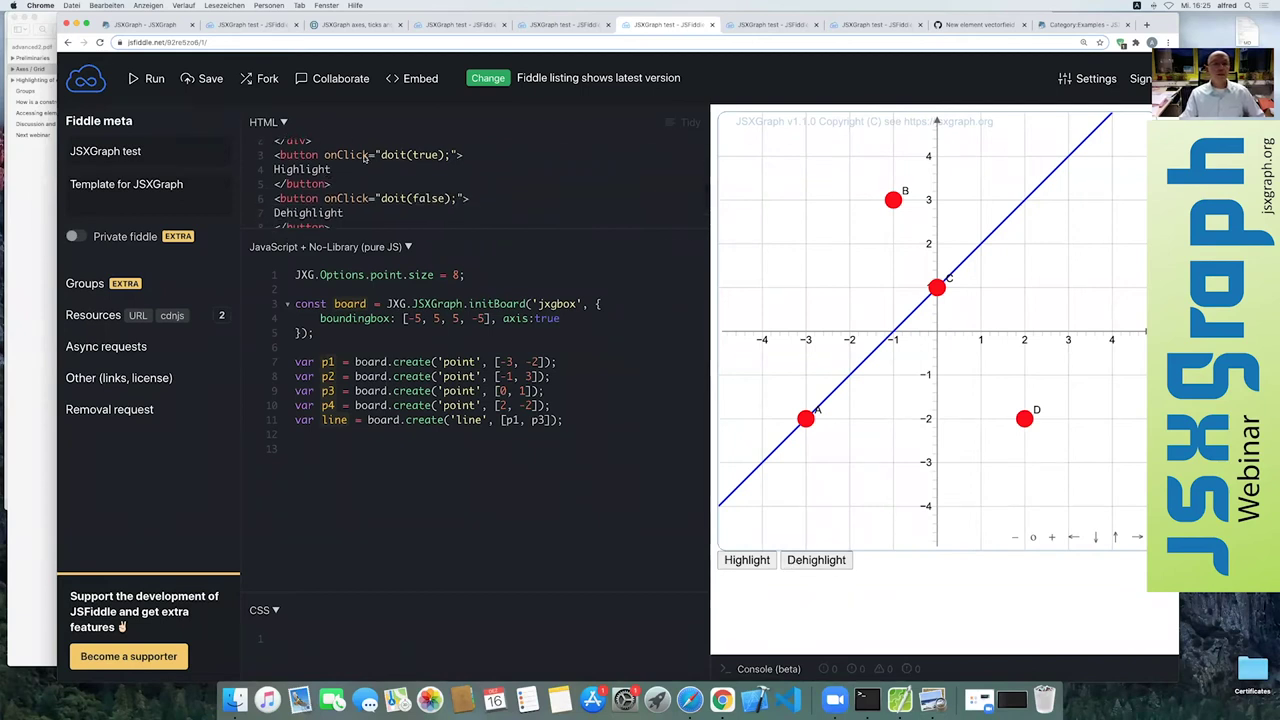
pyautogui.tripleClick(350, 155)
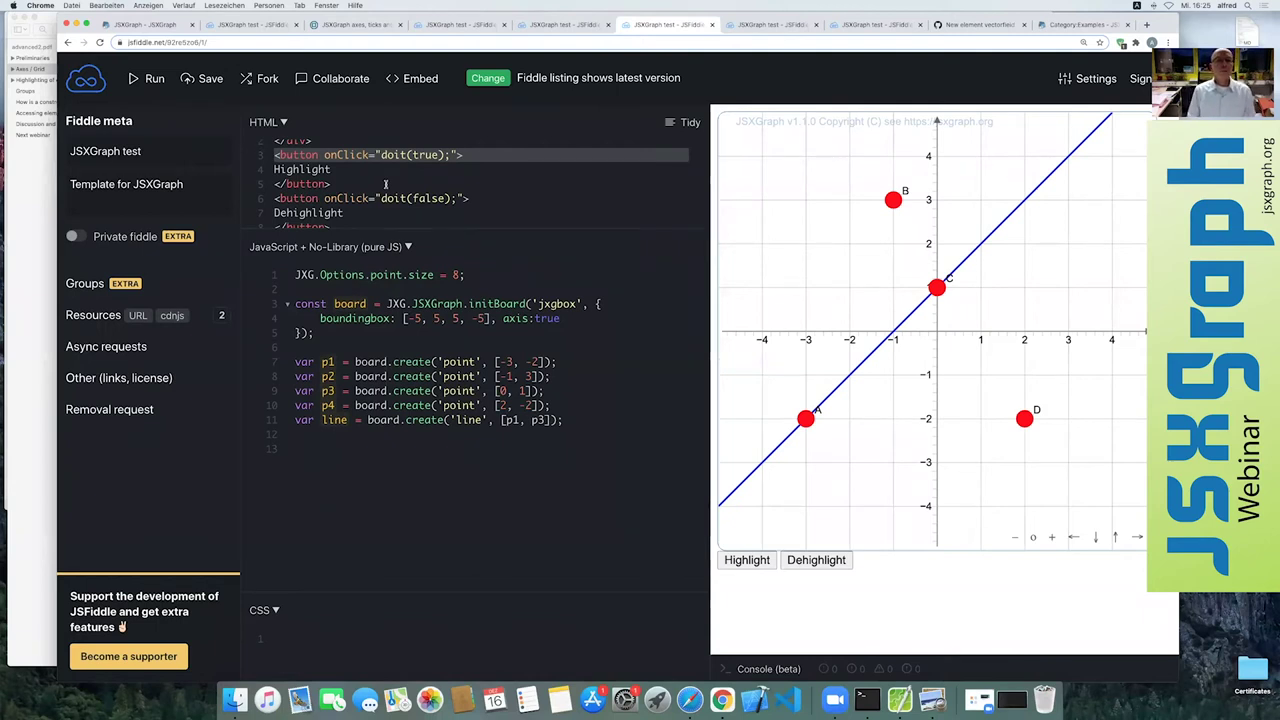
pyautogui.click(308, 452)
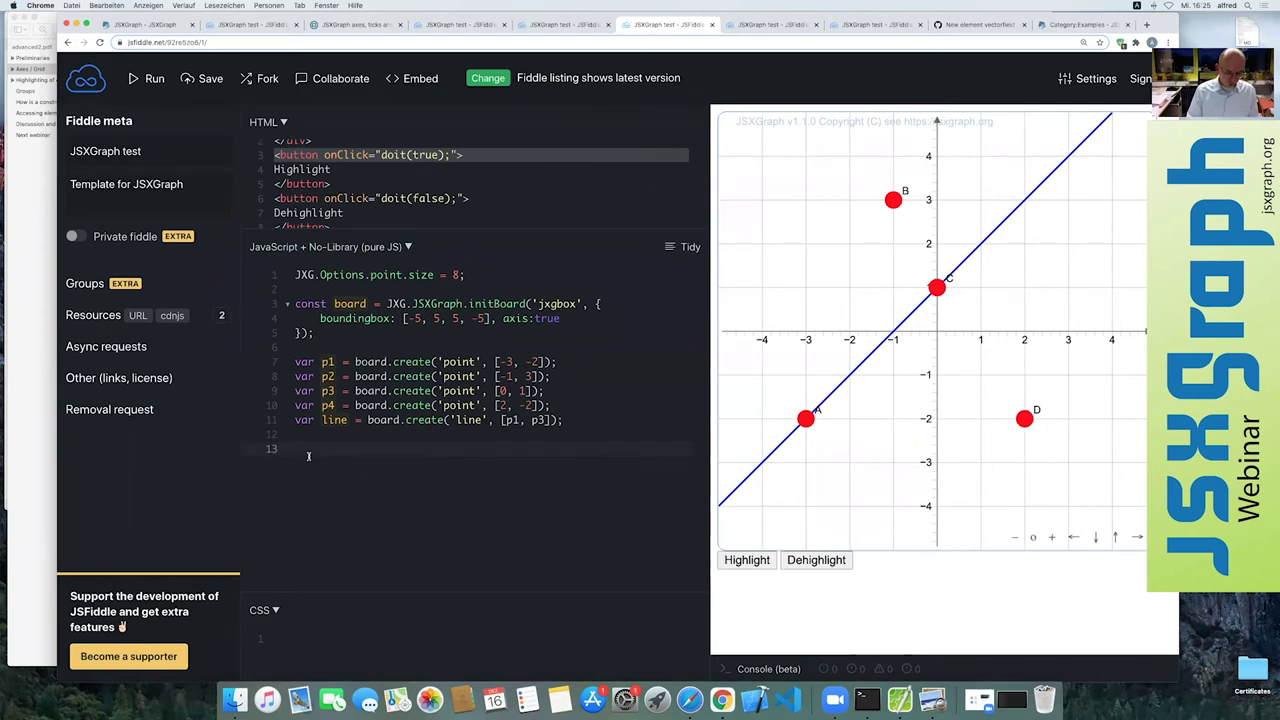
# - Write an empty function doit(highlight) { } below the line definition, caret inside its body
pyautogui.write('function doit(')
pyautogui.write('high')
pyautogui.write('l')
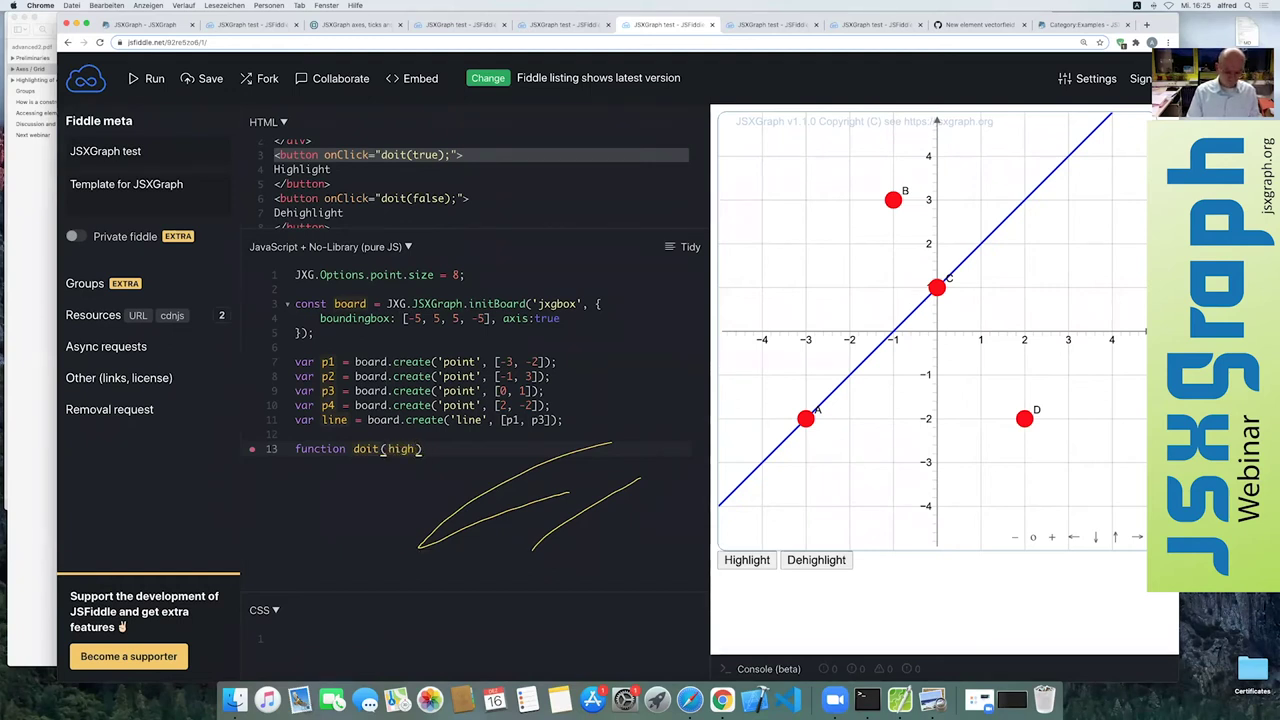
pyautogui.write('ight)')
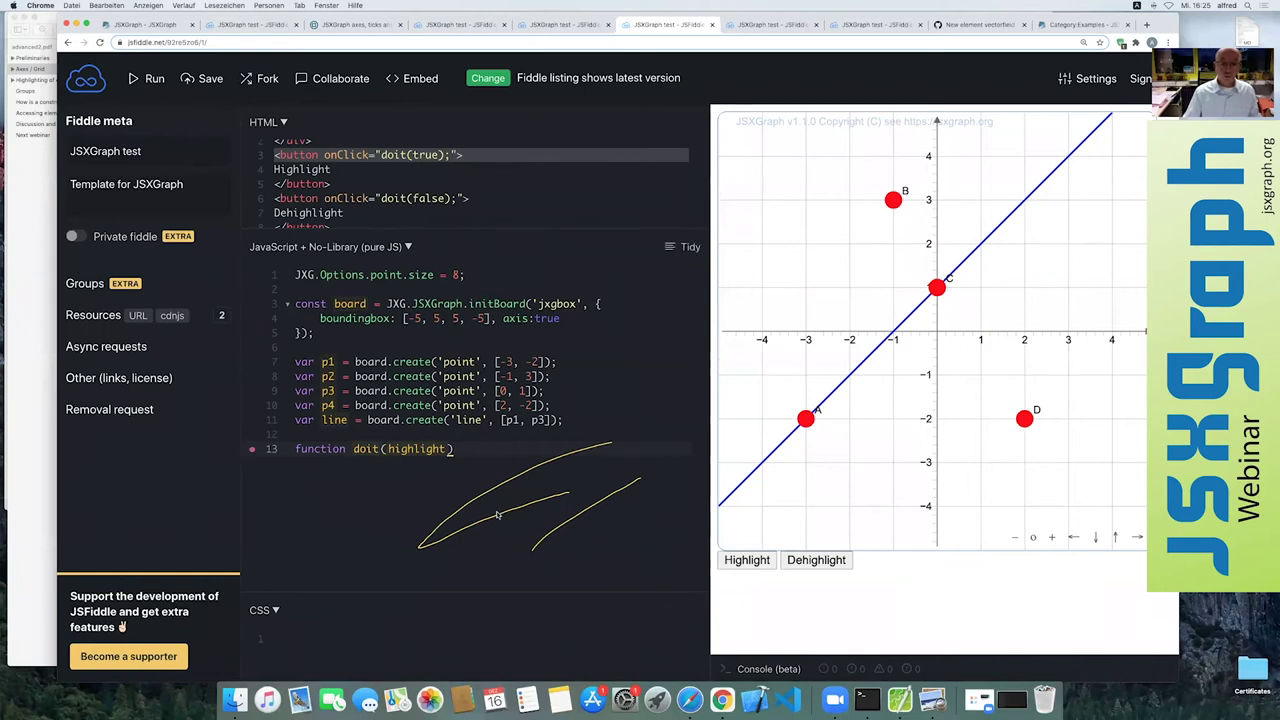
pyautogui.write(' {')
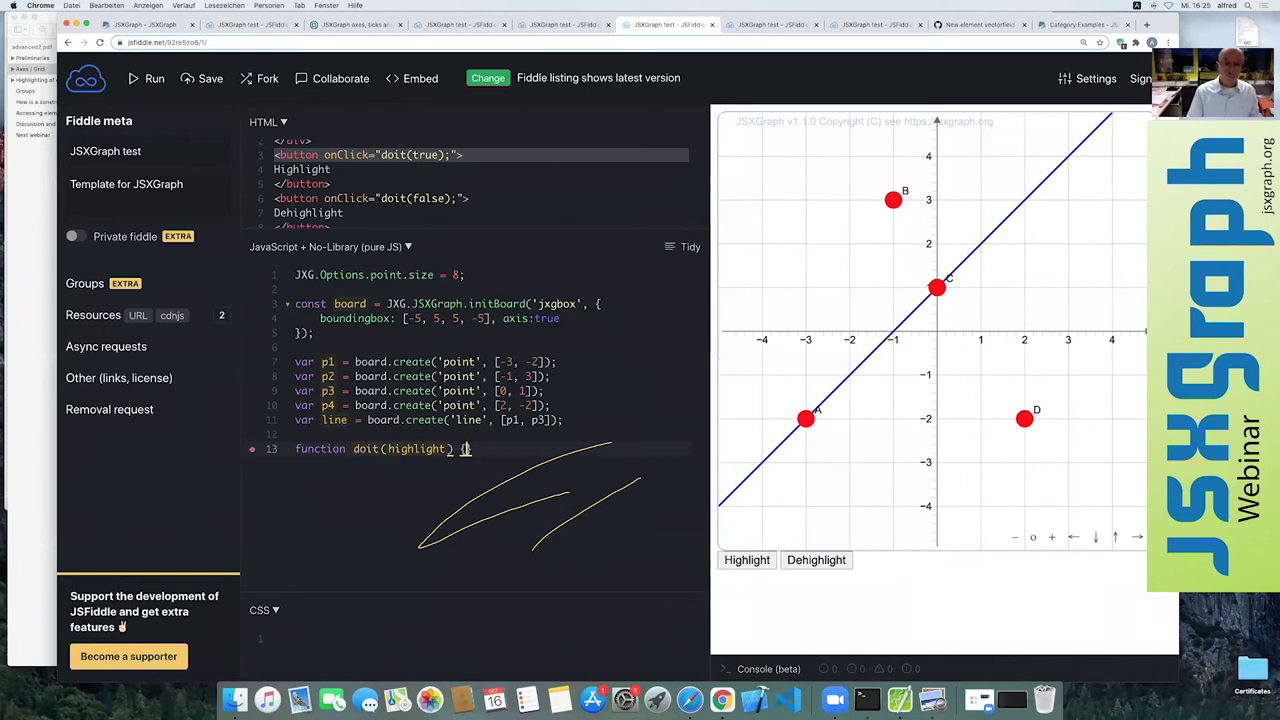
pyautogui.press('Return')
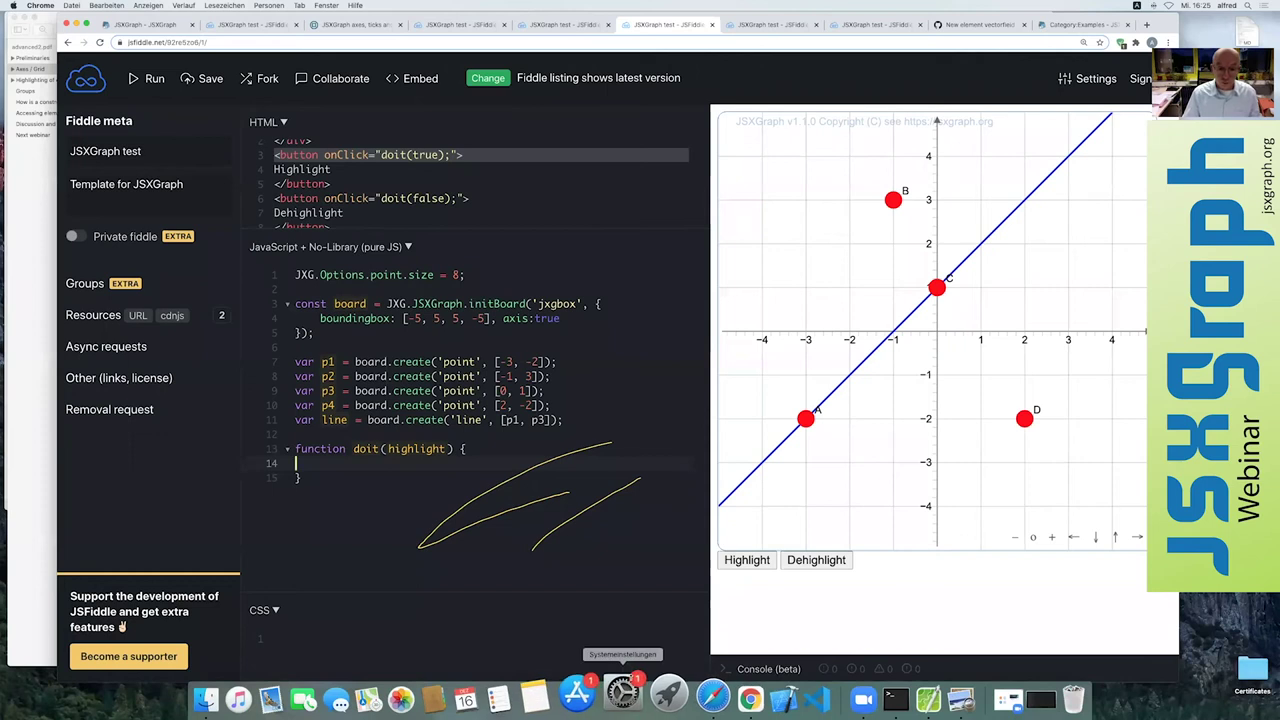
pyautogui.click(463, 519)
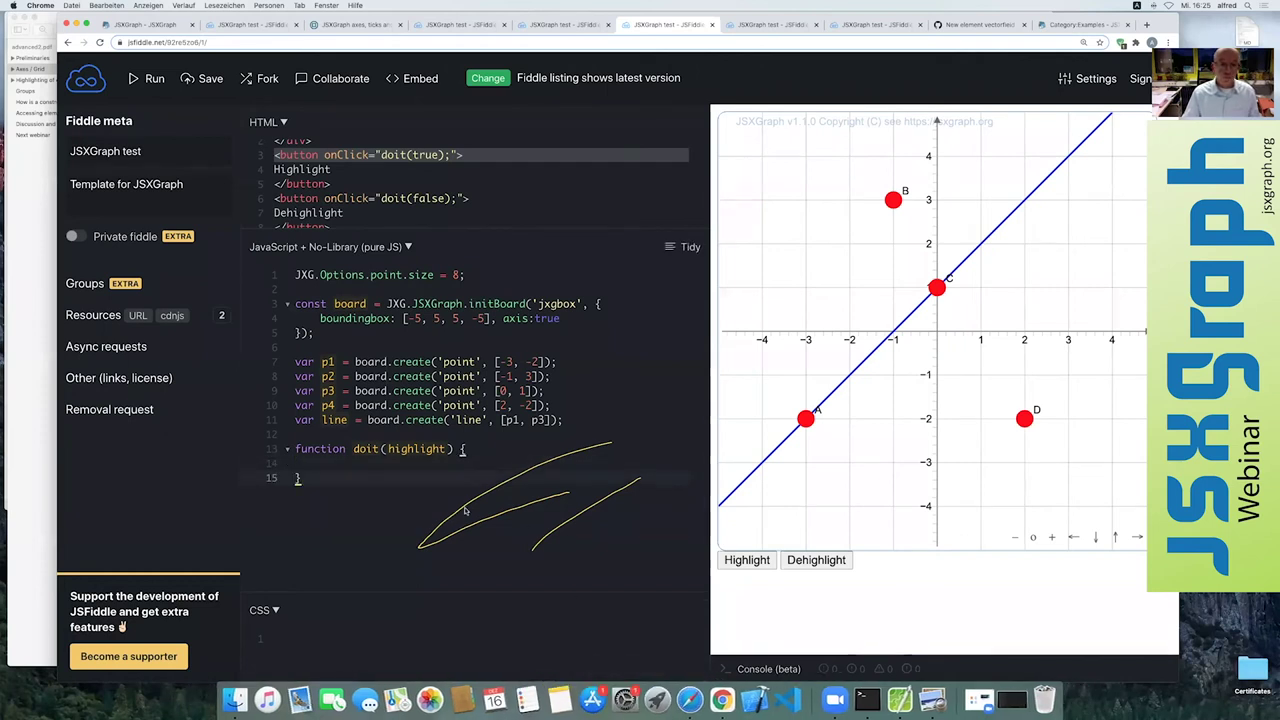
pyautogui.press('Up')
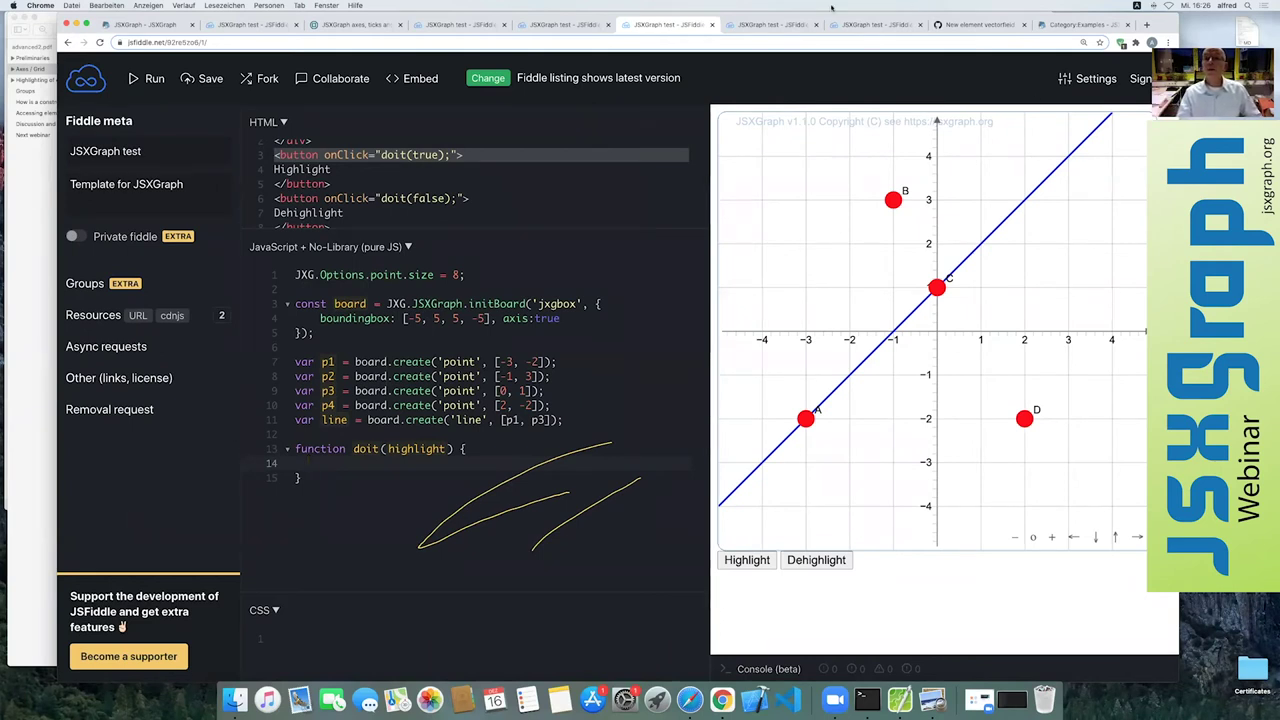
# - Browse the JSXGraph Download and Docs pages down to the Webinar section, then return to JSFiddle
pyautogui.click(185, 27)
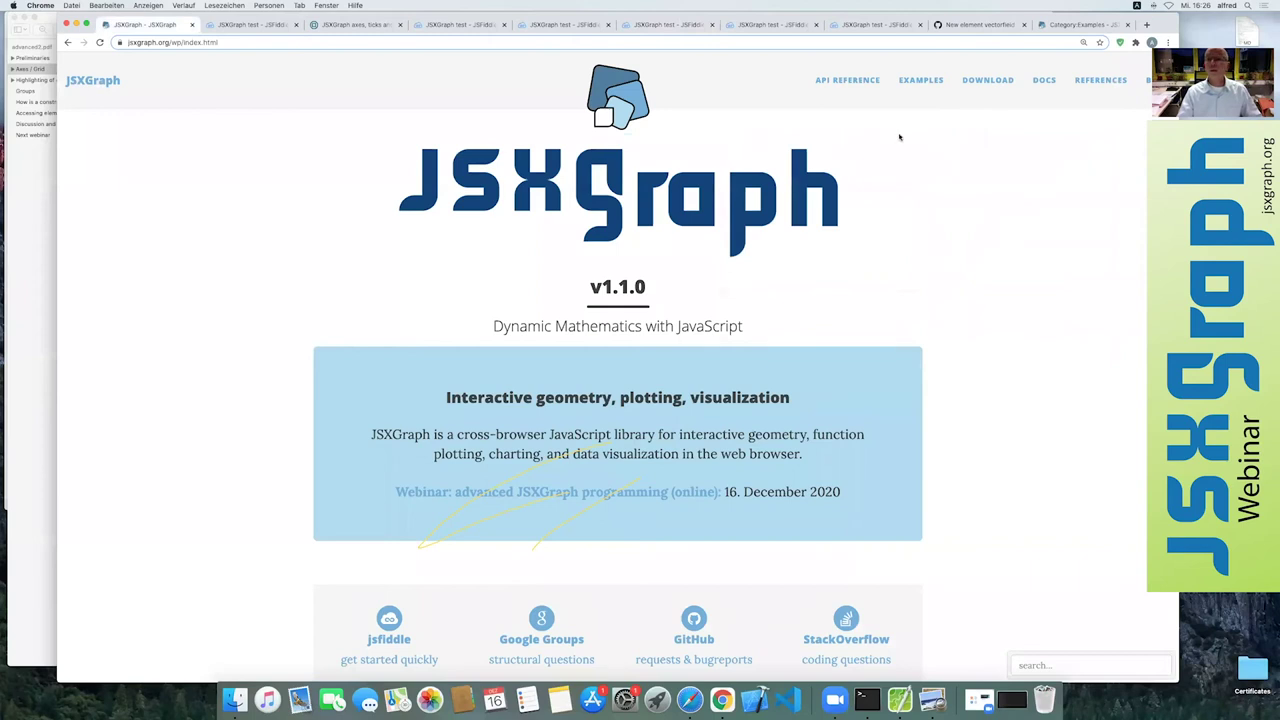
pyautogui.click(990, 82)
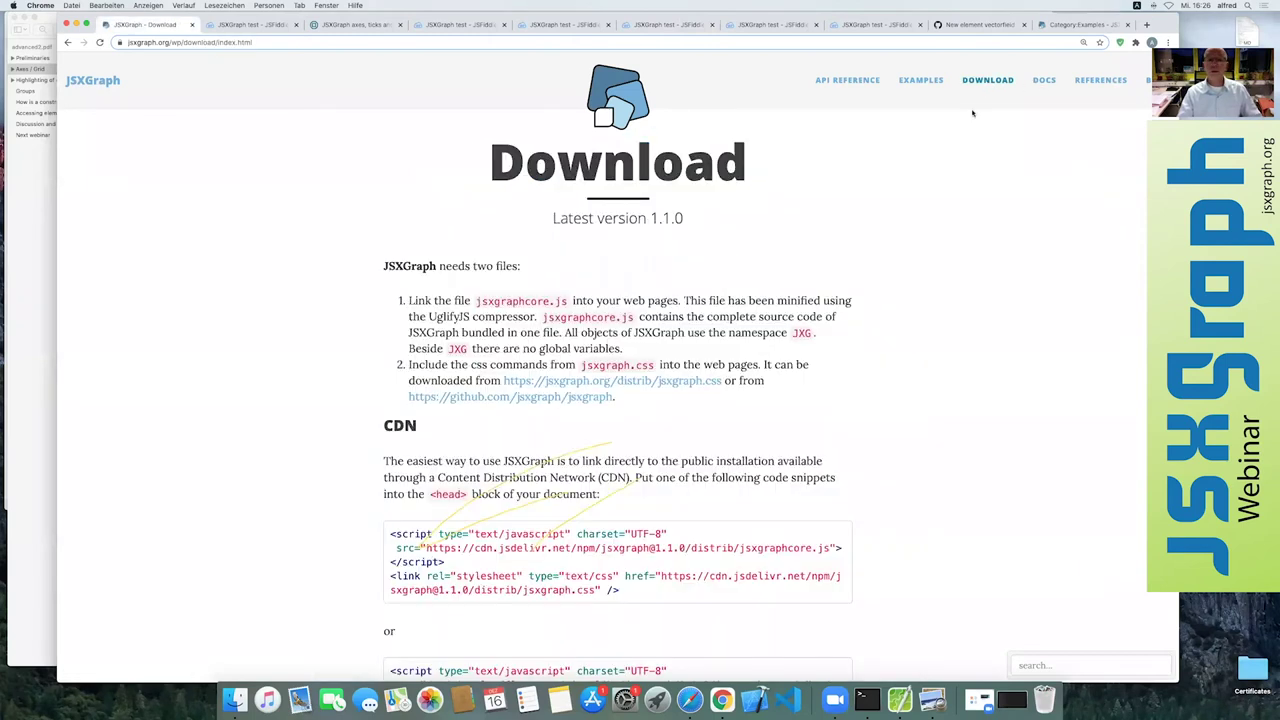
pyautogui.scroll(-2, 972, 113)
pyautogui.scroll(-8, 970, 118)
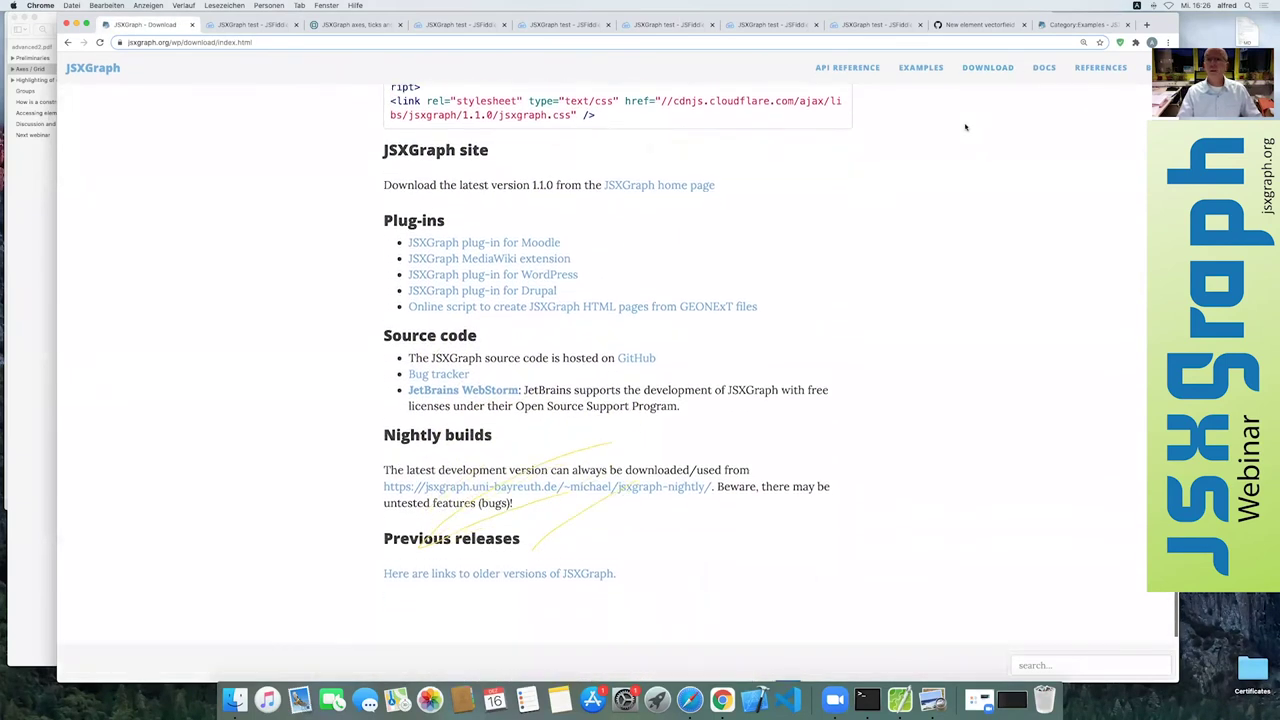
pyautogui.click(1035, 87)
pyautogui.scroll(-3, 948, 135)
pyautogui.scroll(-1, 948, 137)
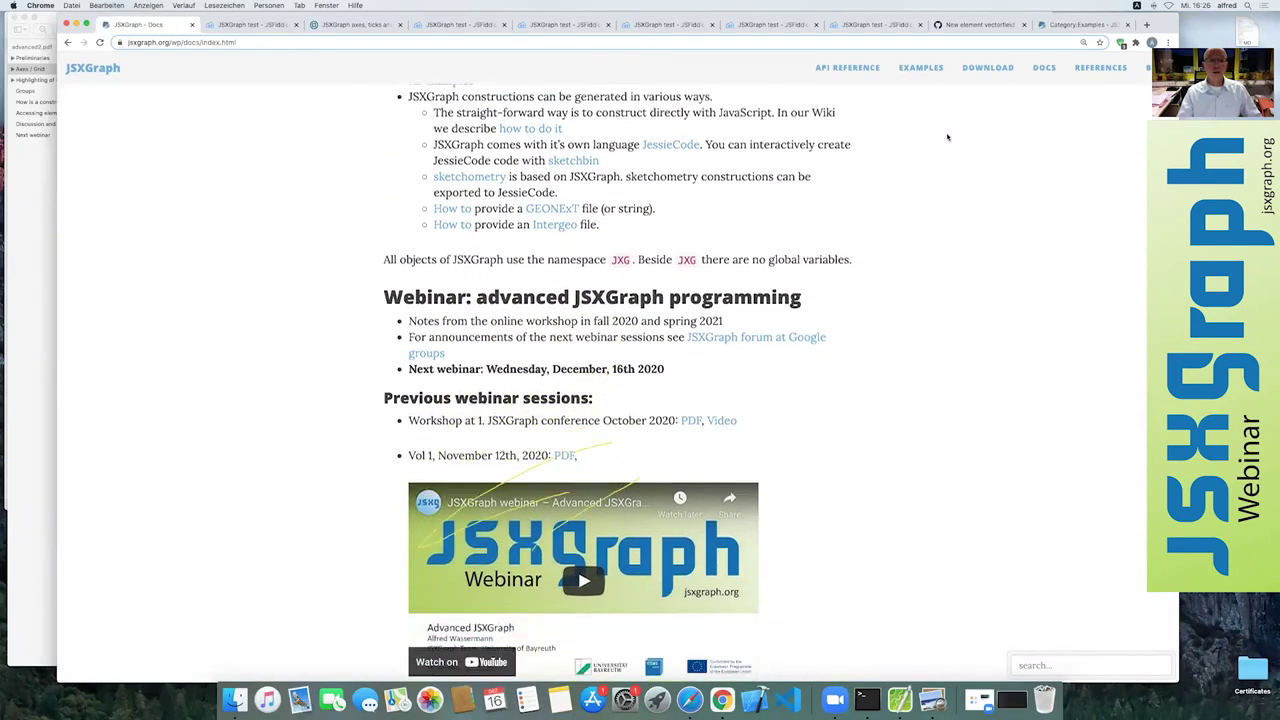
pyautogui.scroll(-2, 666, 299)
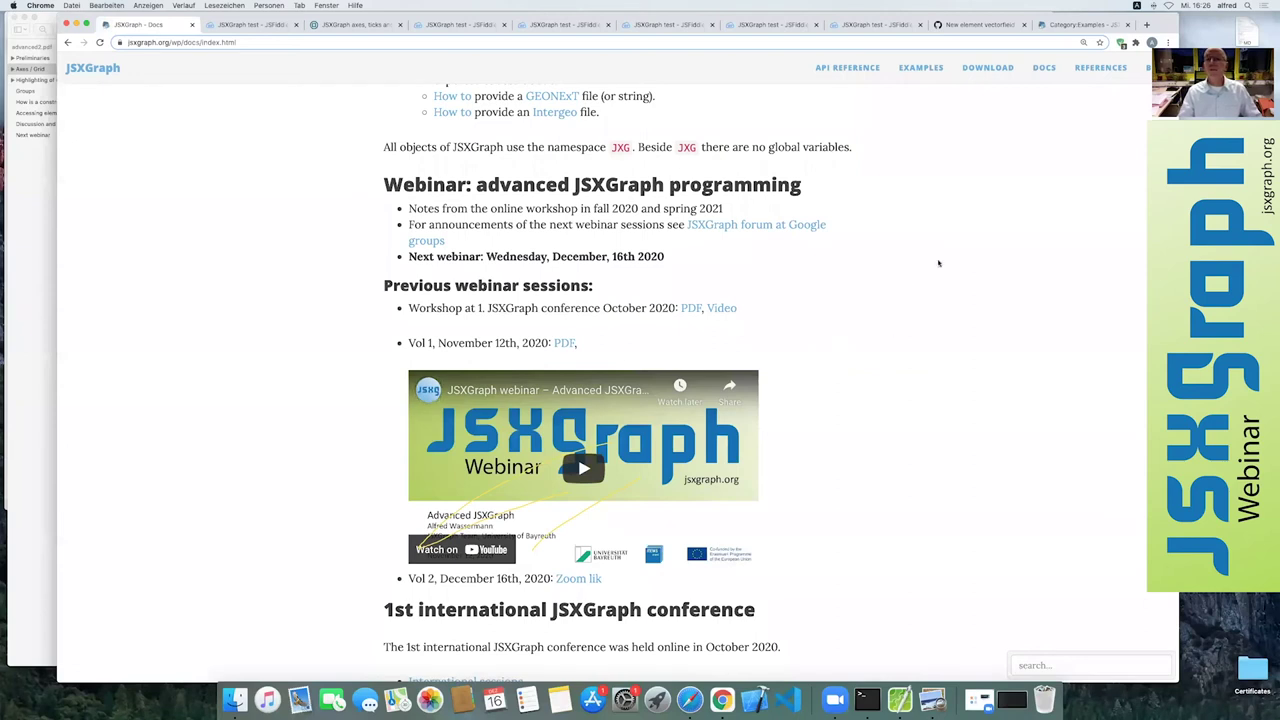
pyautogui.click(213, 25)
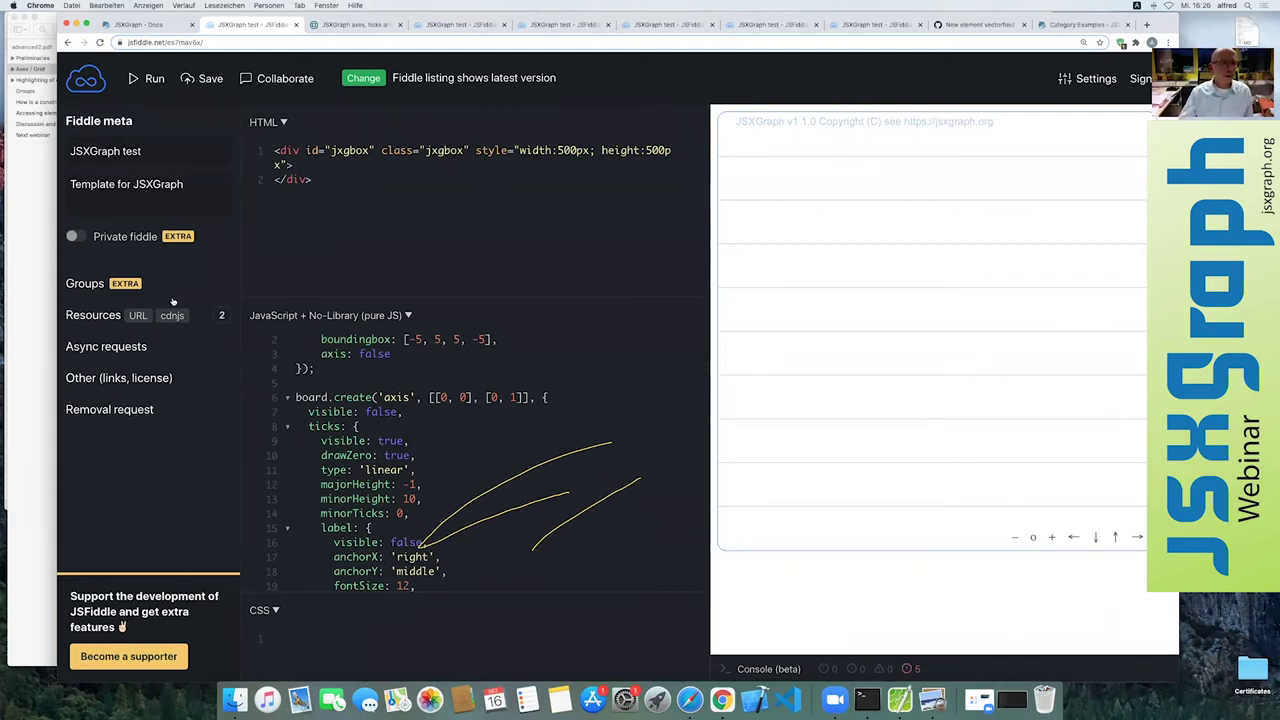
# - Return to the four-point Highlight/Dehighlight fiddle with the empty doit function
pyautogui.scroll(-1, 381, 391)
pyautogui.scroll(-3, 438, 399)
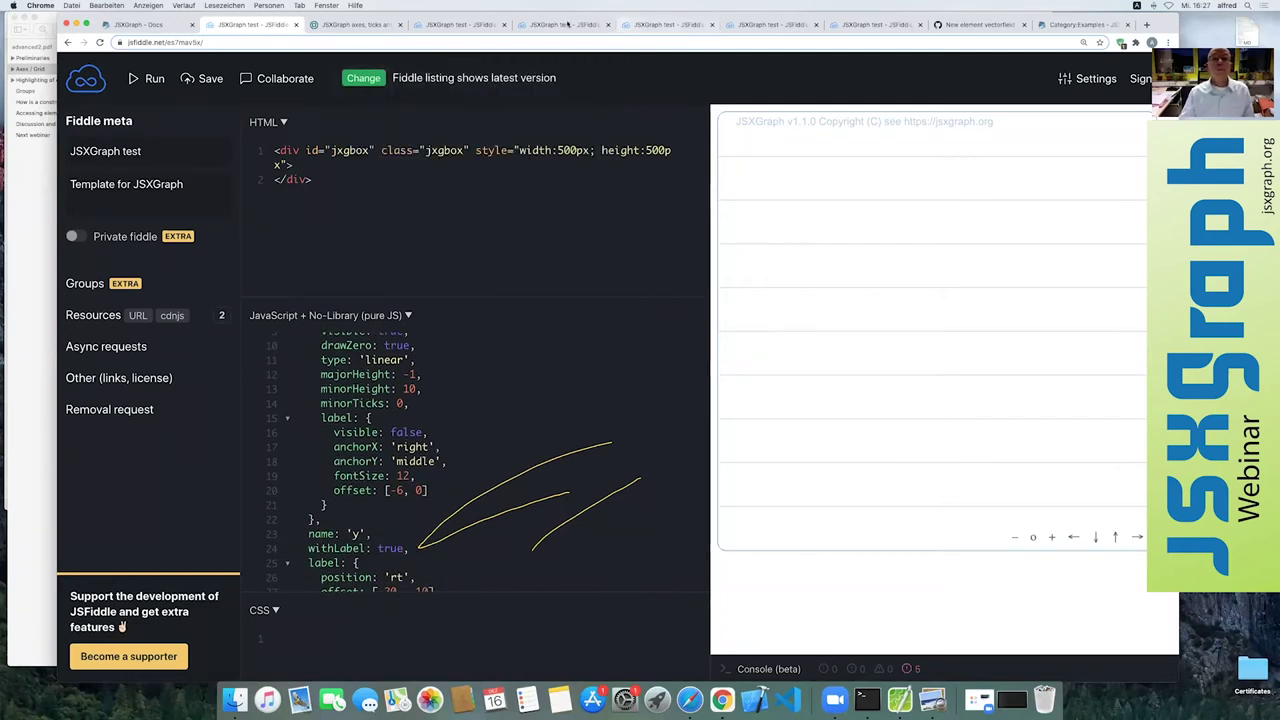
pyautogui.click(558, 24)
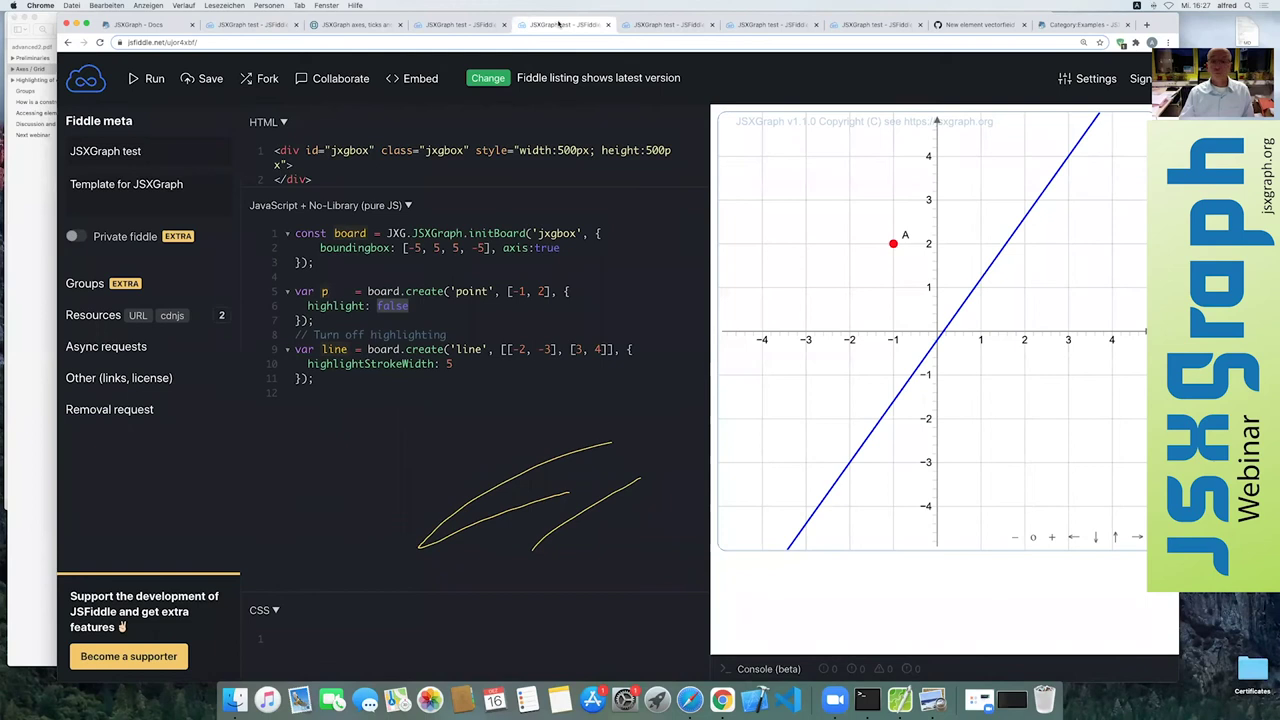
pyautogui.click(645, 24)
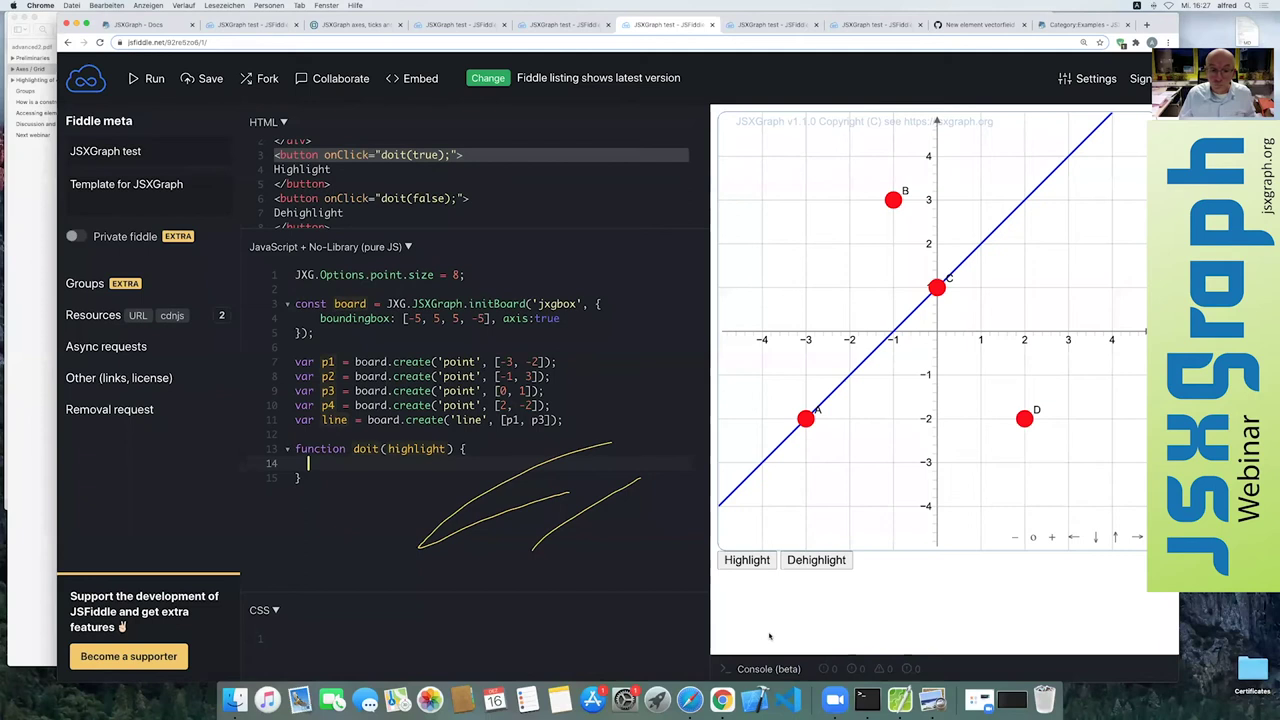
pyautogui.moveTo(488, 484); pyautogui.dragTo(512, 485)
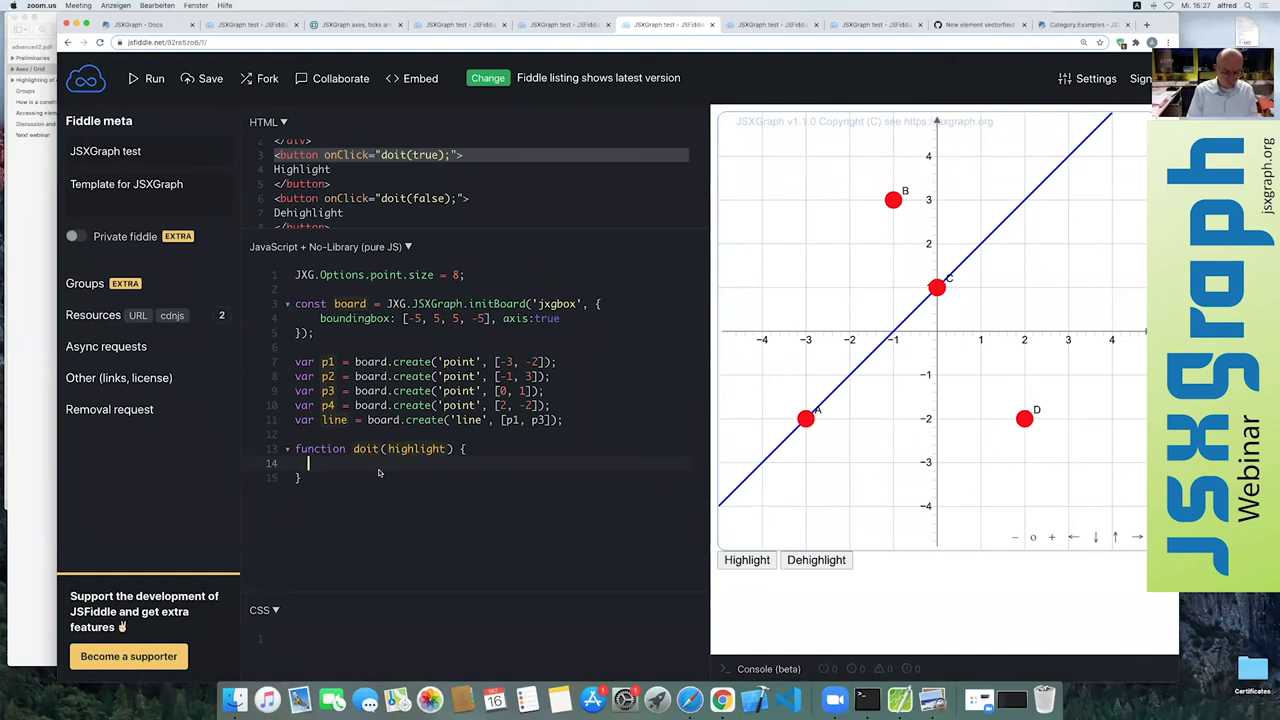
# - Write if (highlight) { p1.highlight(true); } inside the doit function body
pyautogui.click(379, 473)
pyautogui.click(340, 463)
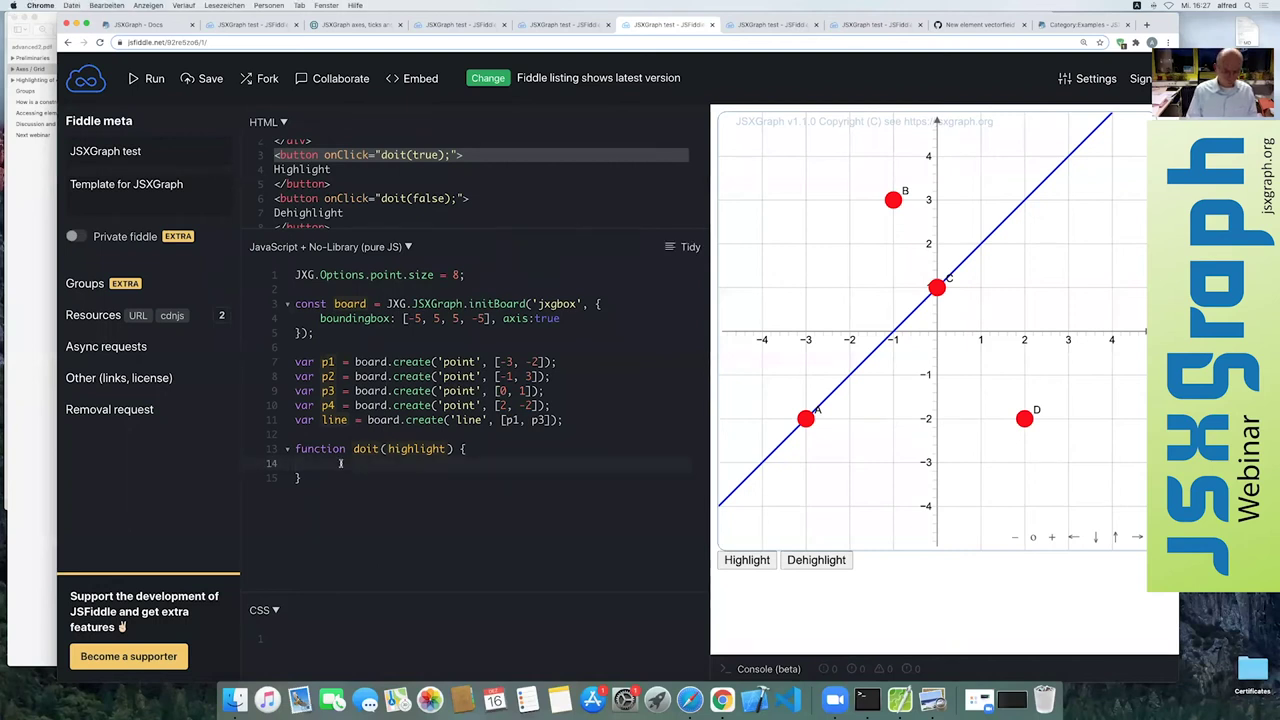
pyautogui.write('if (highlight')
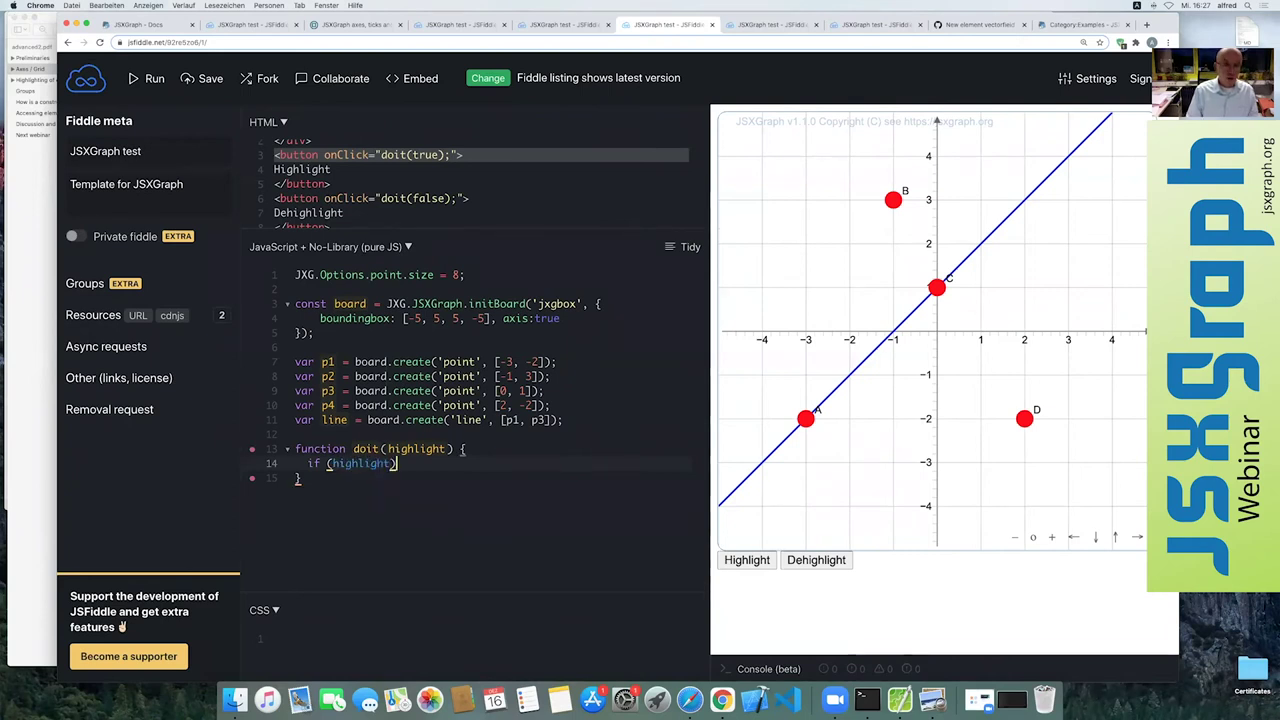
pyautogui.write('{')
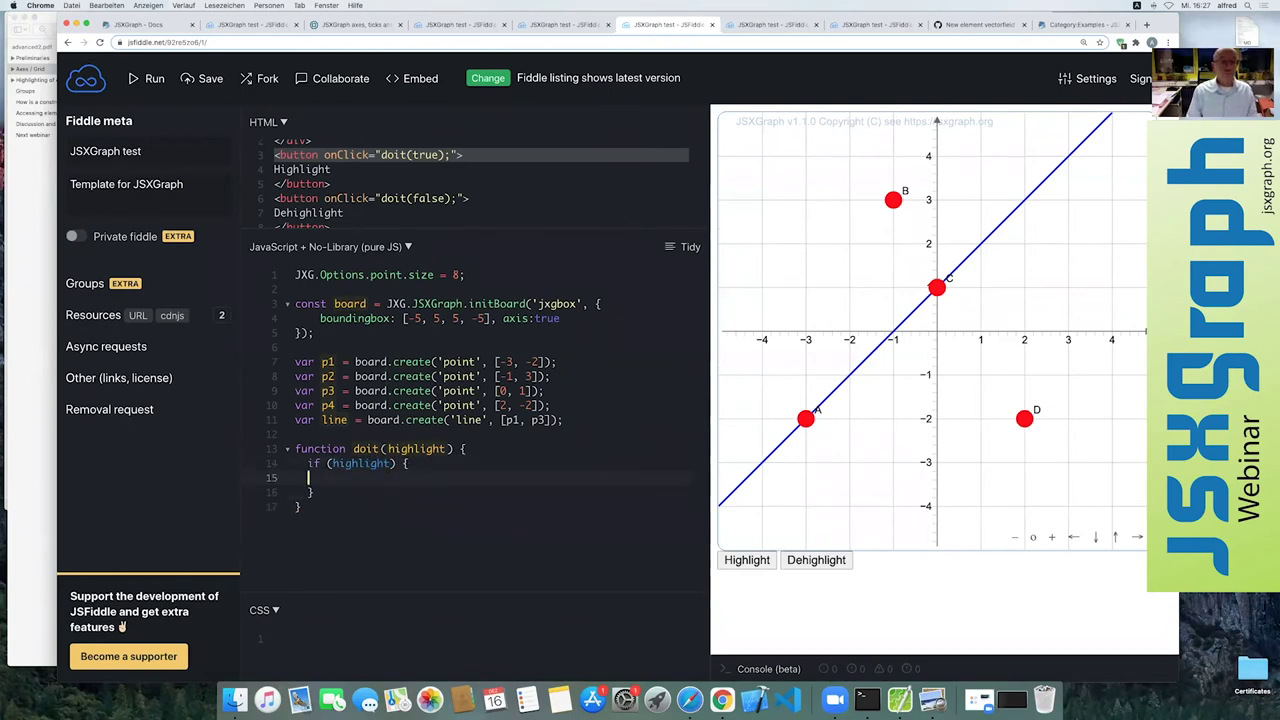
pyautogui.press('Return')
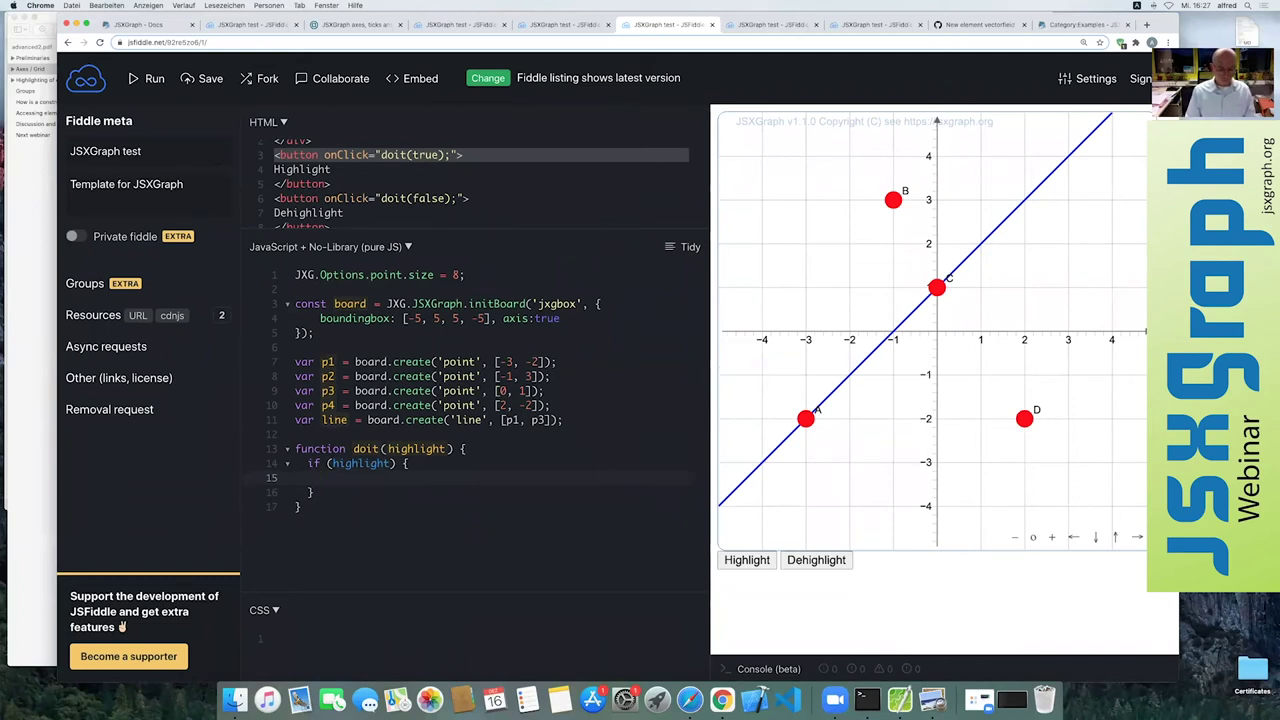
pyautogui.write('p1.')
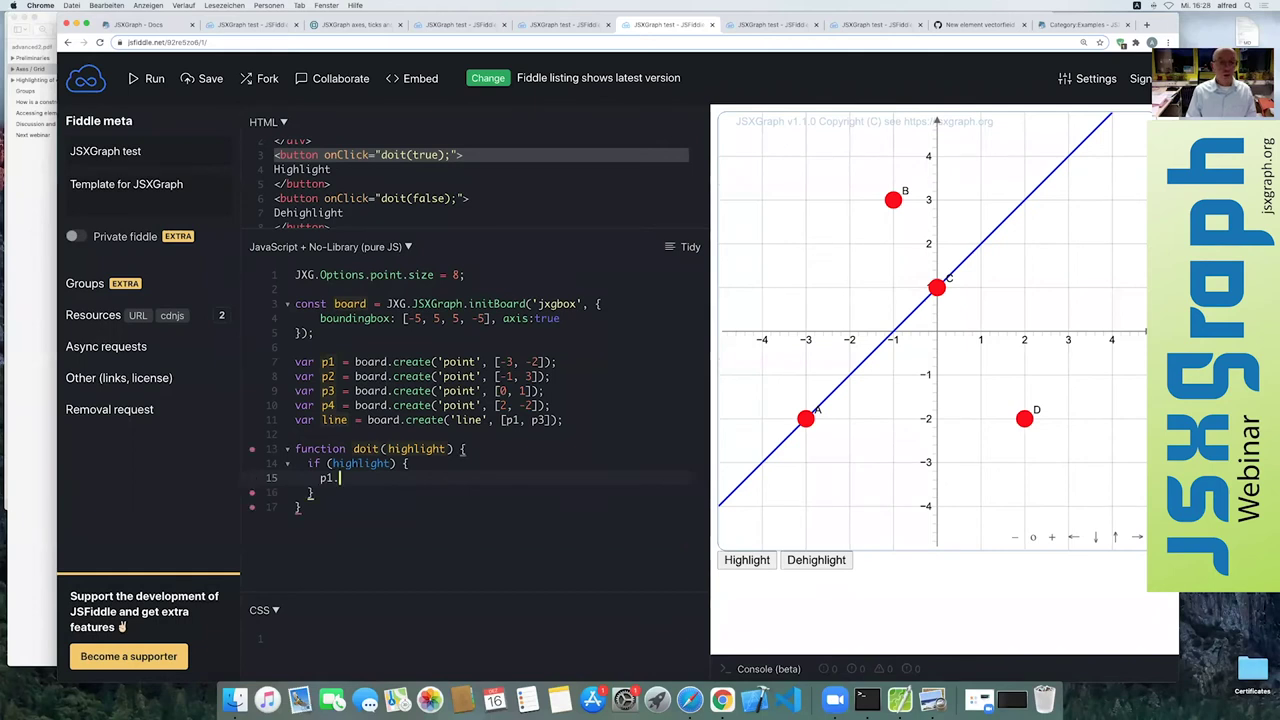
pyautogui.write('highlight()')
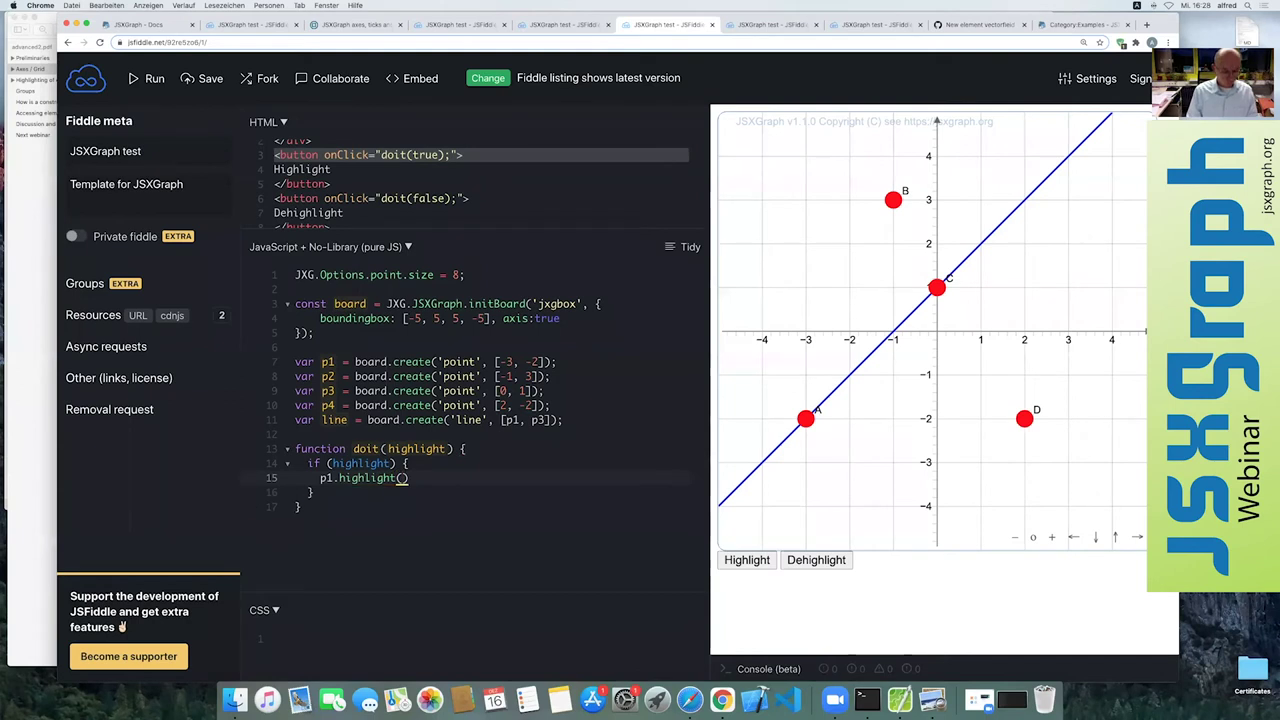
pyautogui.write('true')
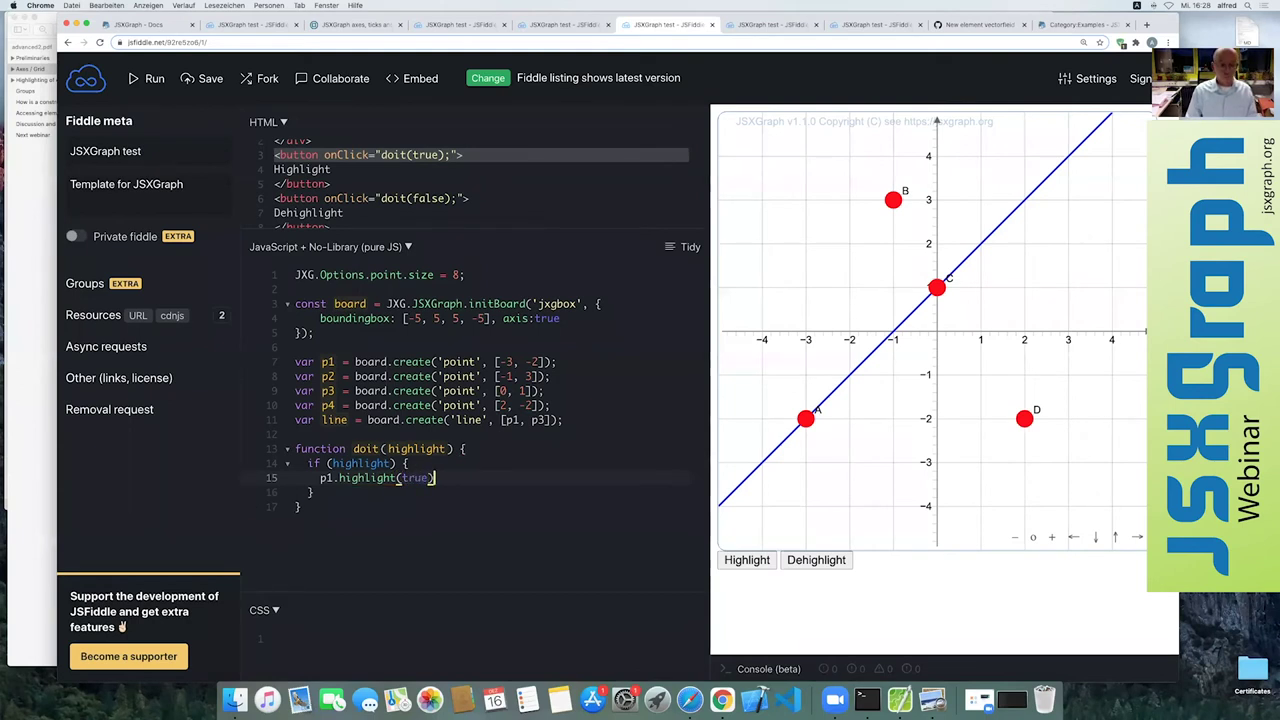
pyautogui.write(';')
pyautogui.press('Down')
pyautogui.press('Down')
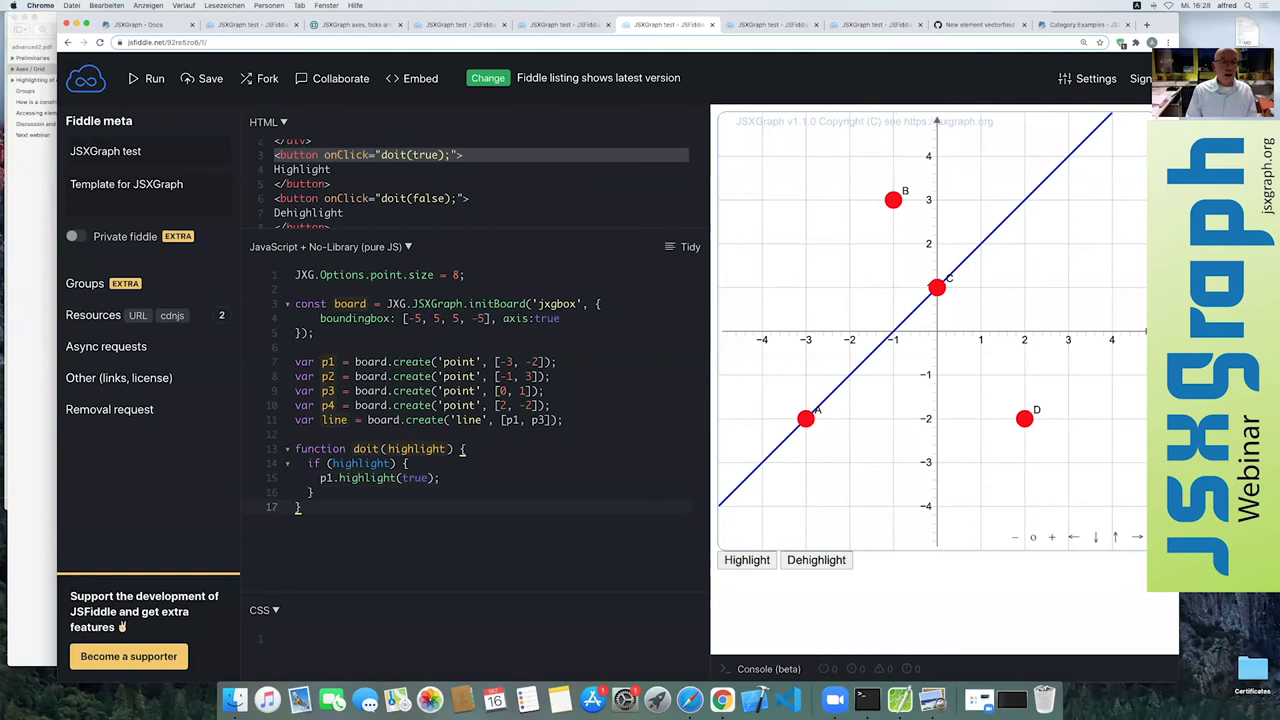
# - Add an else block and paste a copy of the p1.highlight(true) line into it
pyautogui.press('Up')
pyautogui.press('End')
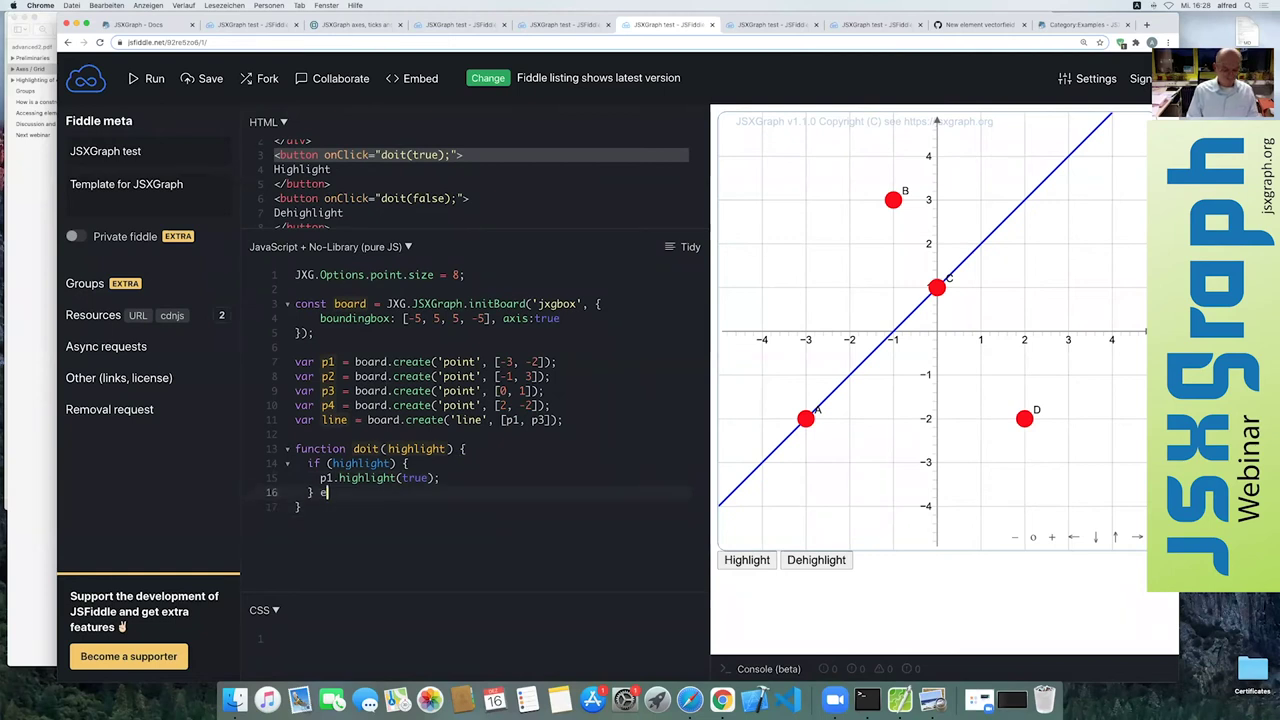
pyautogui.write('else {')
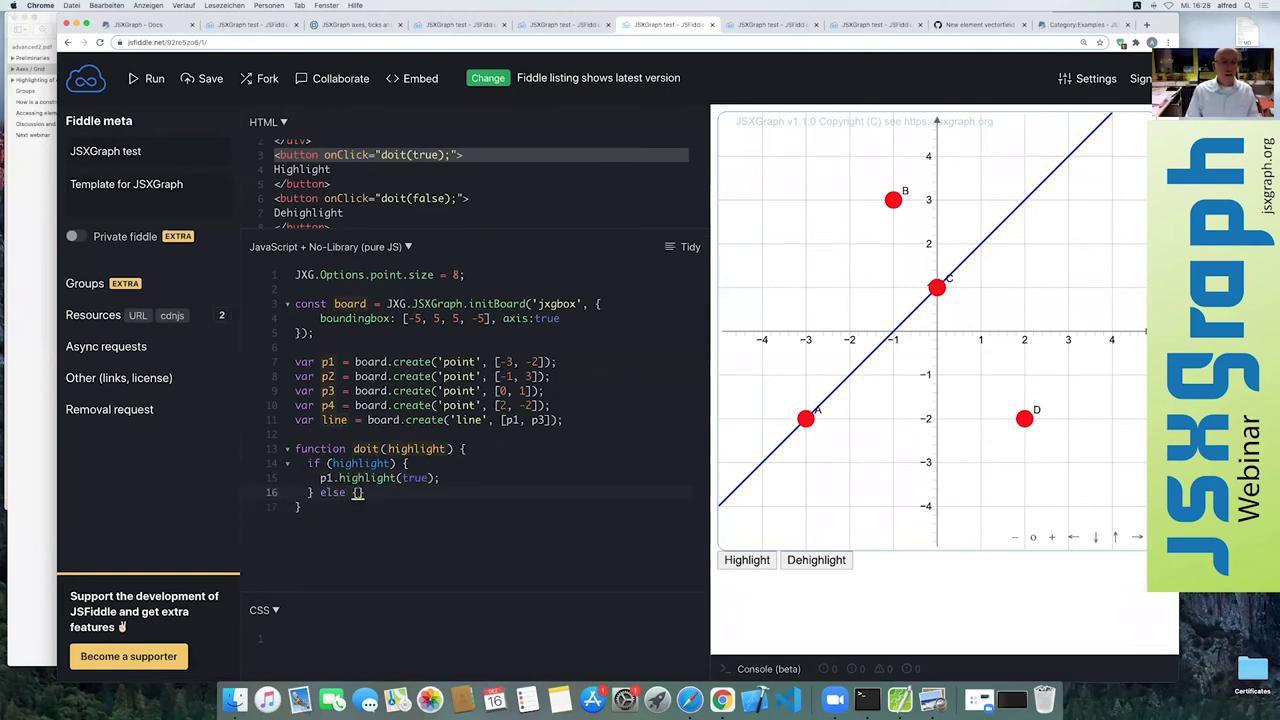
pyautogui.press('Return')
pyautogui.press('Up')
pyautogui.press('Up')
pyautogui.press('Left')
pyautogui.press('Left')
pyautogui.press('Left')
pyautogui.press('Left')
pyautogui.hotkey('shift', 'Down')
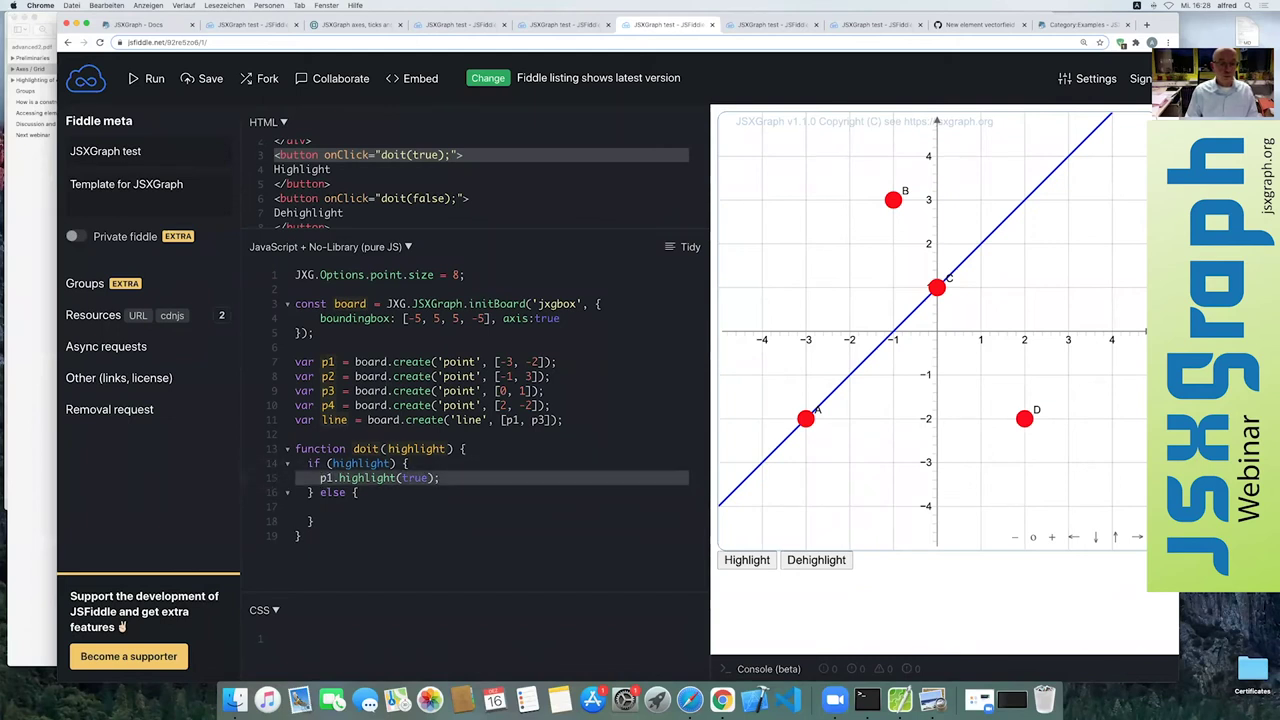
pyautogui.press('super+c')
pyautogui.press('Down')
pyautogui.press('super+v')
# - Change the copied else-branch line to p1.noHighlight() with no argument
pyautogui.click(344, 506)
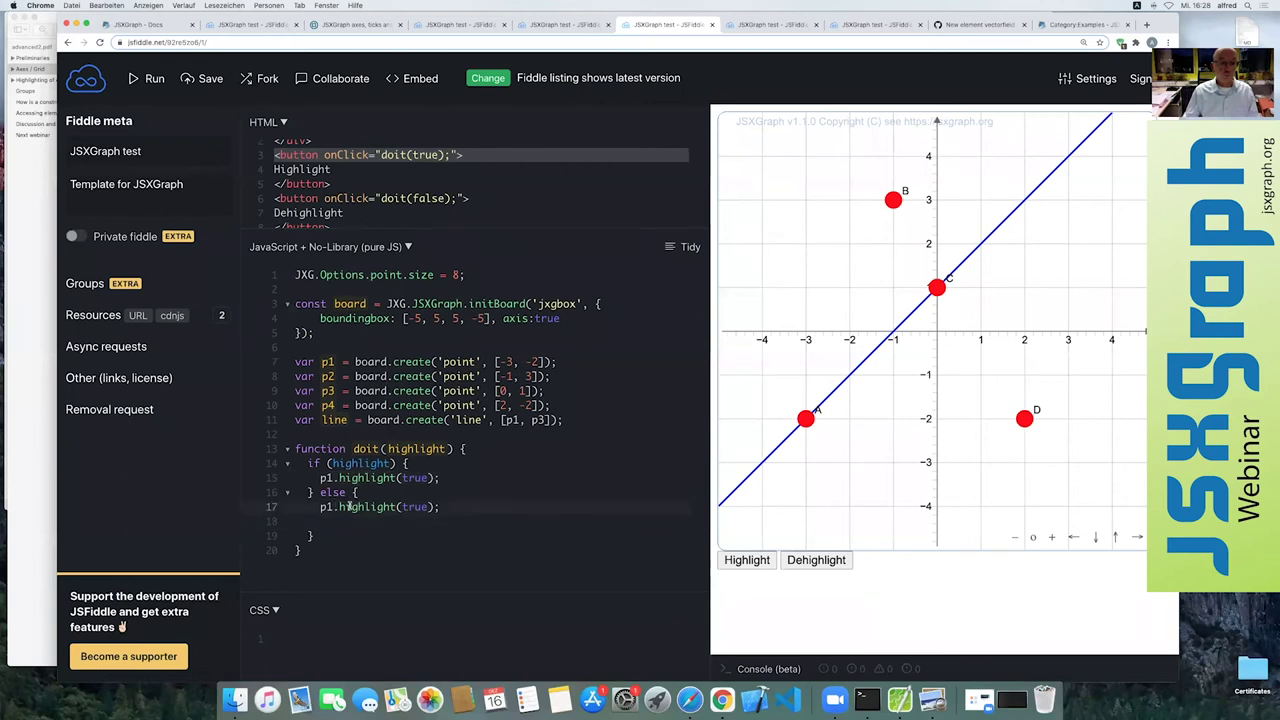
pyautogui.write('no')
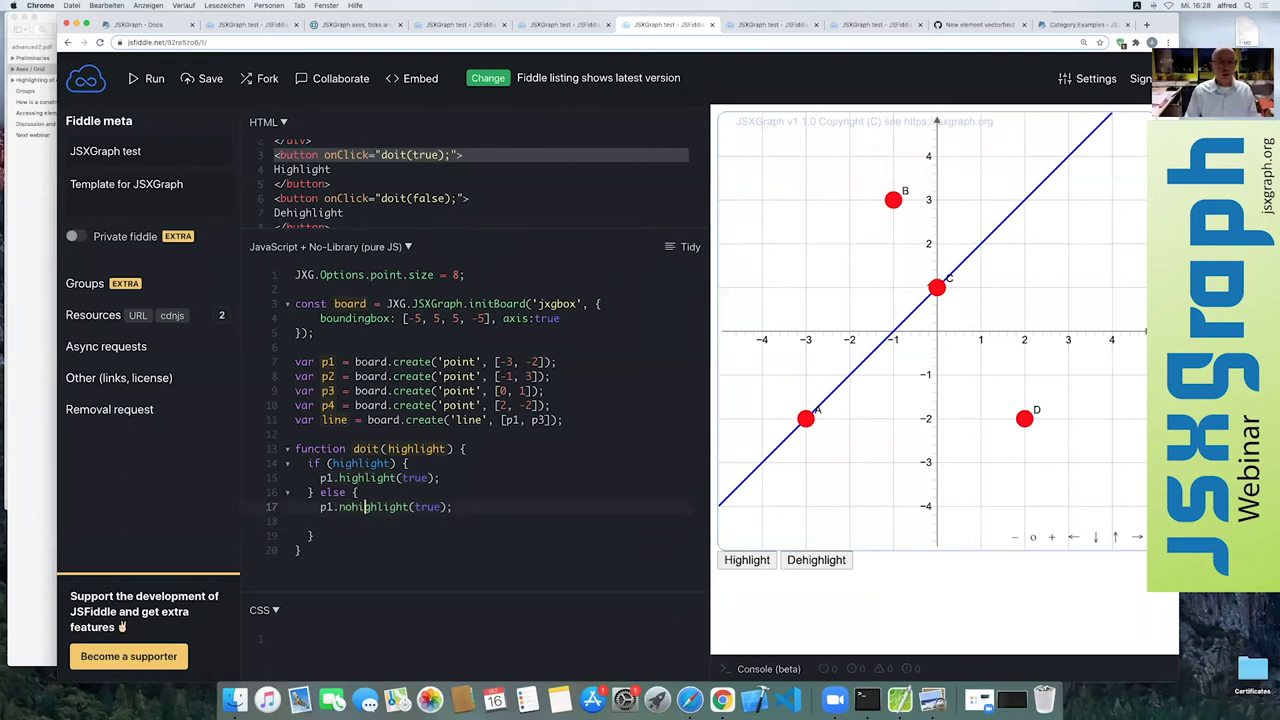
pyautogui.press('Delete')
pyautogui.write('H')
pyautogui.doubleClick(428, 507)
pyautogui.press('BackSpace')
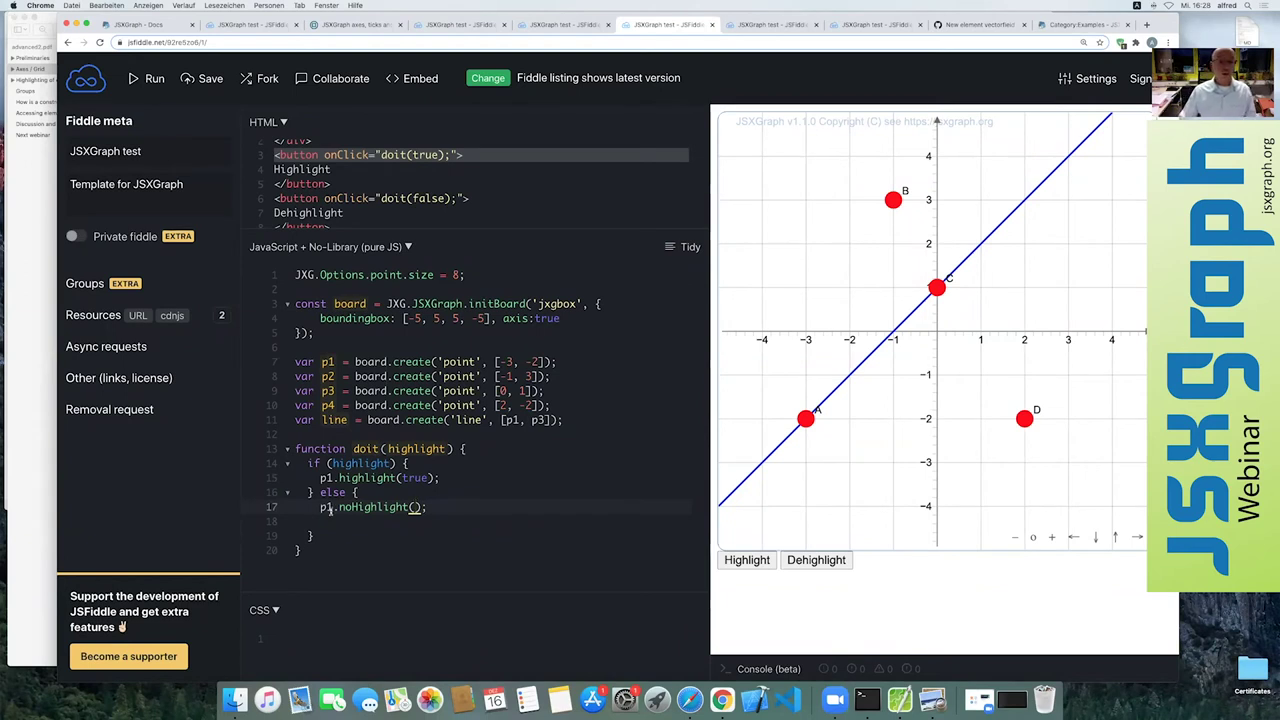
# - Rerun the fiddle and toggle Highlight and Dehighlight several times to test point A
pyautogui.click(133, 79)
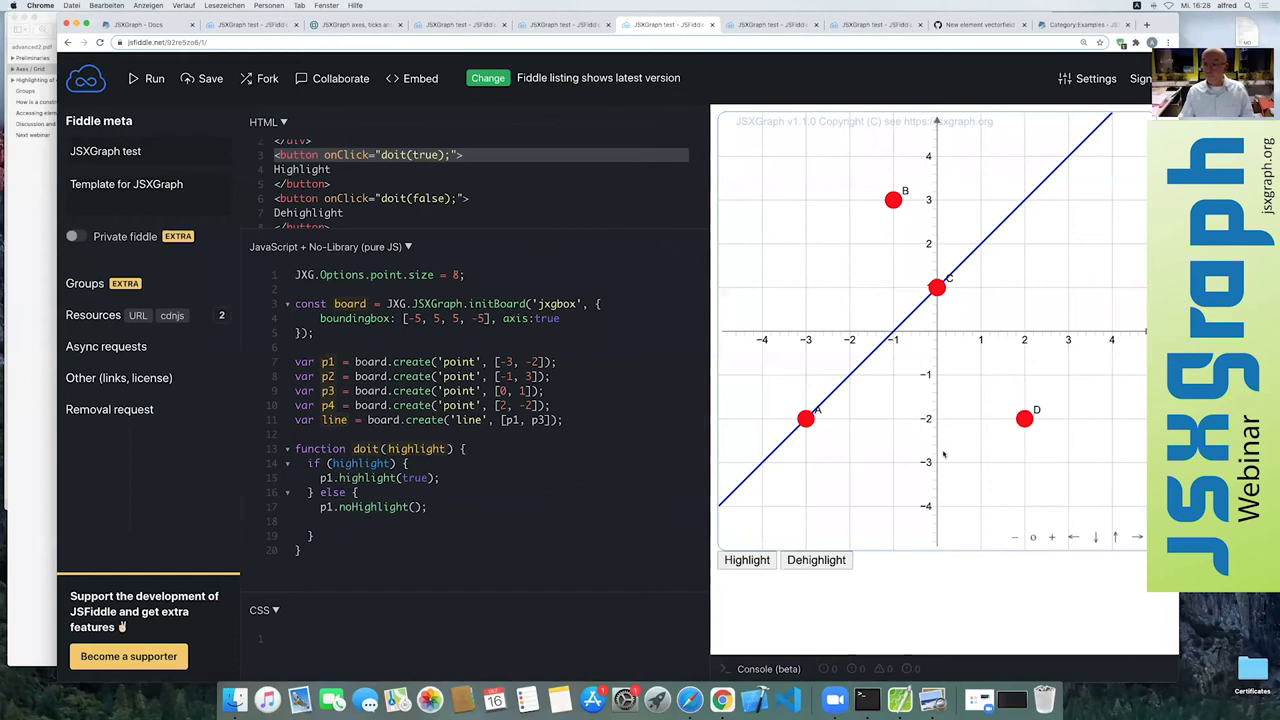
pyautogui.click(748, 561)
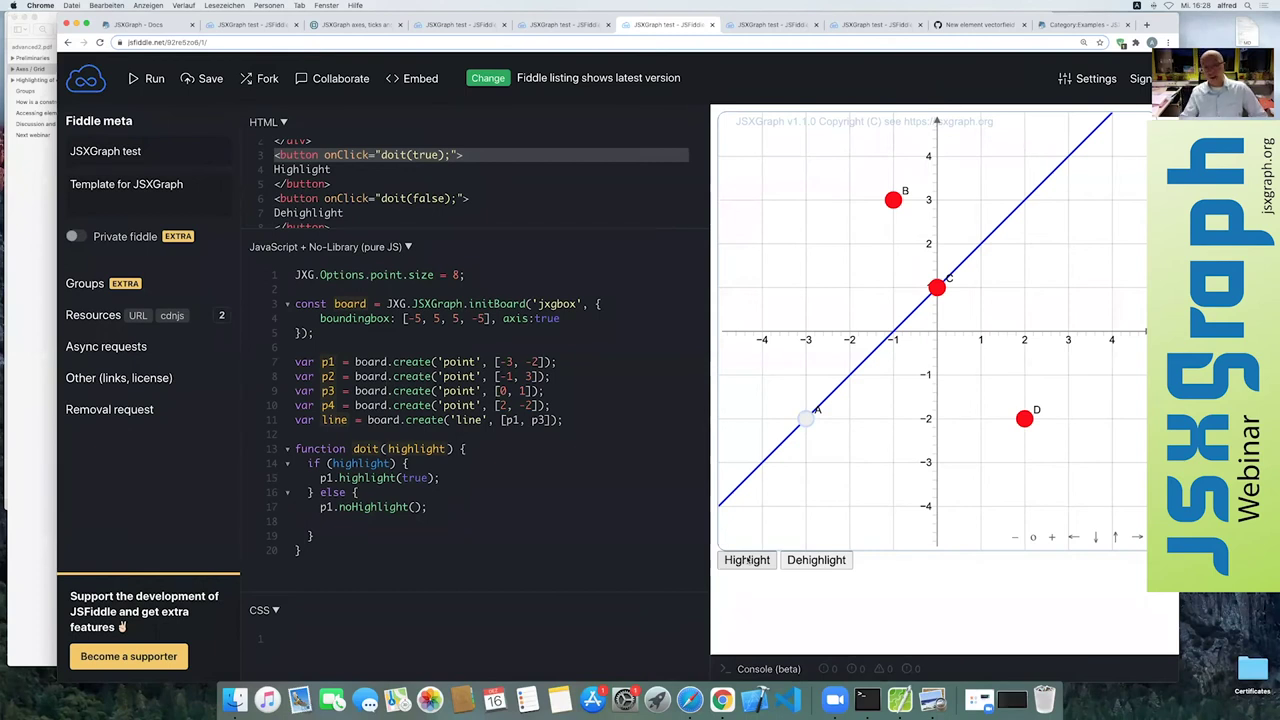
pyautogui.click(811, 562)
pyautogui.click(768, 562)
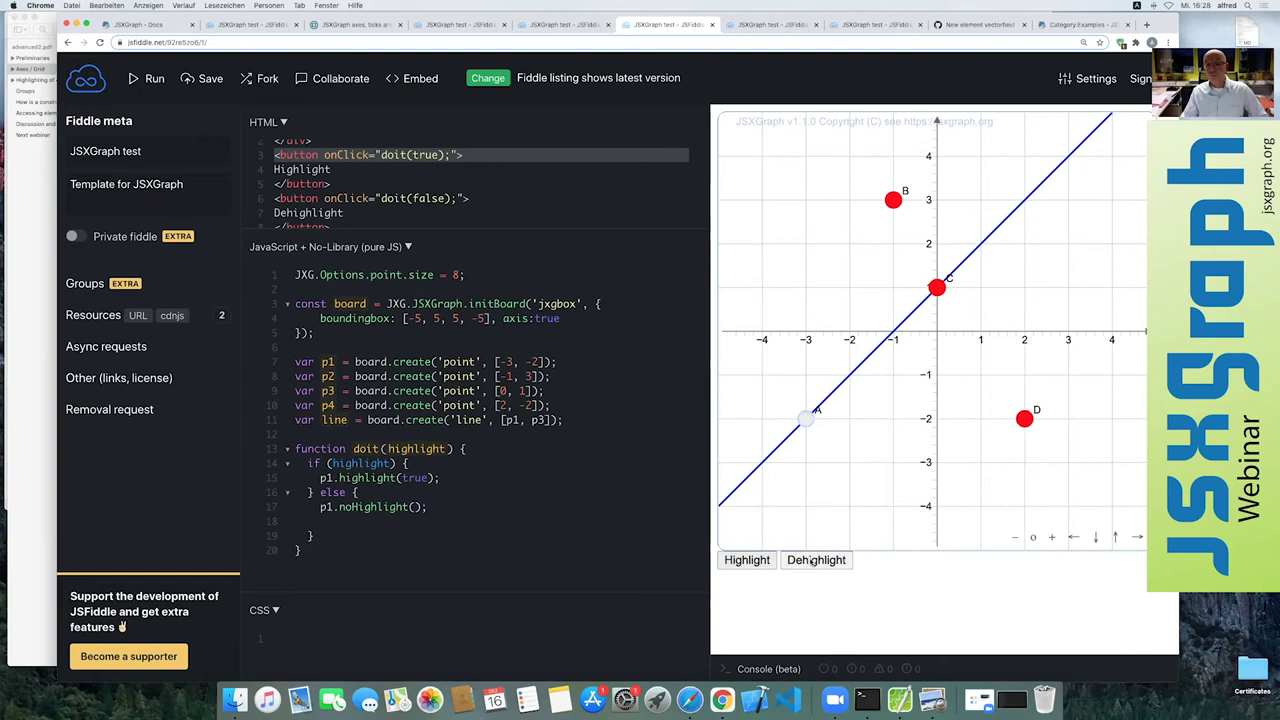
pyautogui.click(810, 562)
pyautogui.click(750, 562)
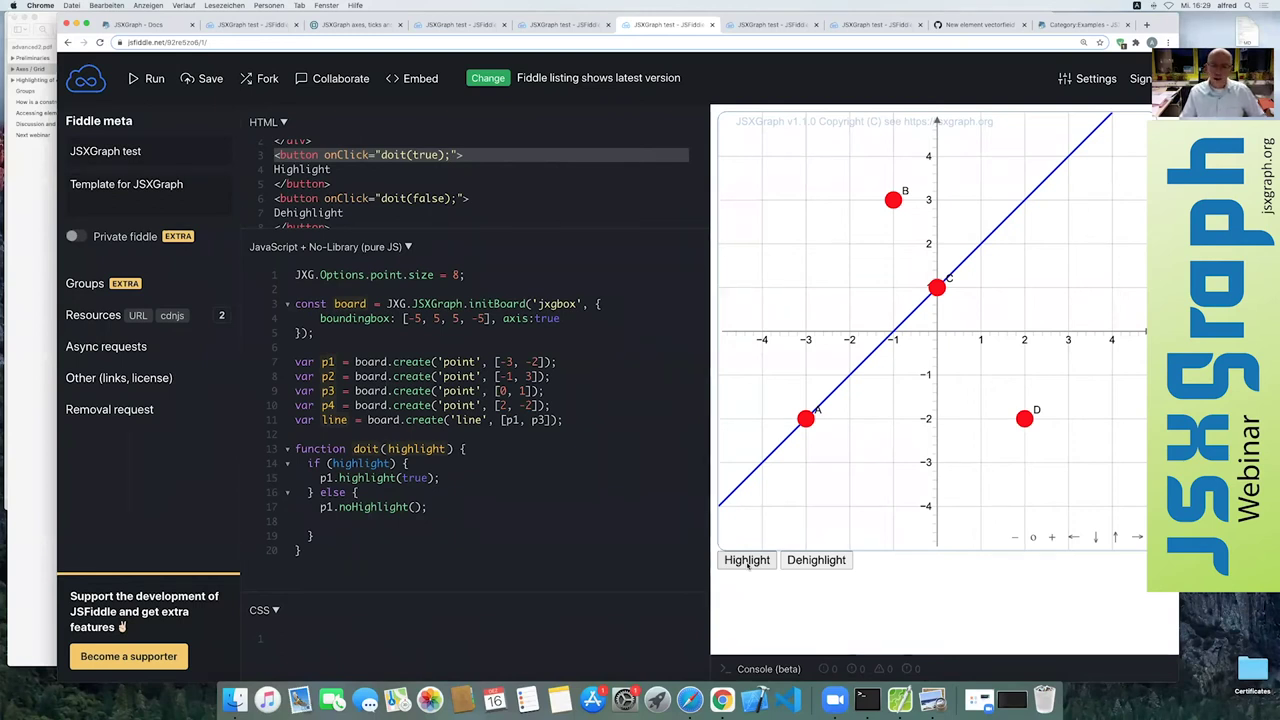
pyautogui.click(748, 563)
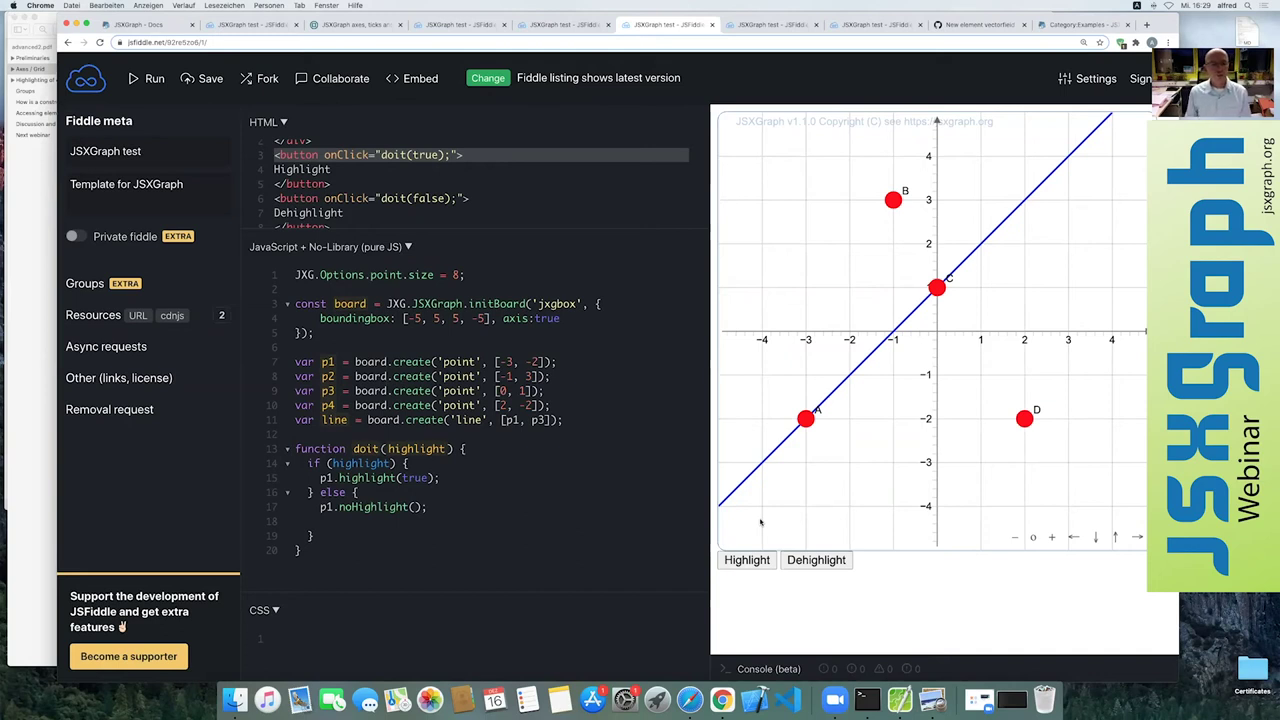
# - Remove the empty line in the else block and realign its closing brace
pyautogui.click(315, 521)
pyautogui.press('Delete')
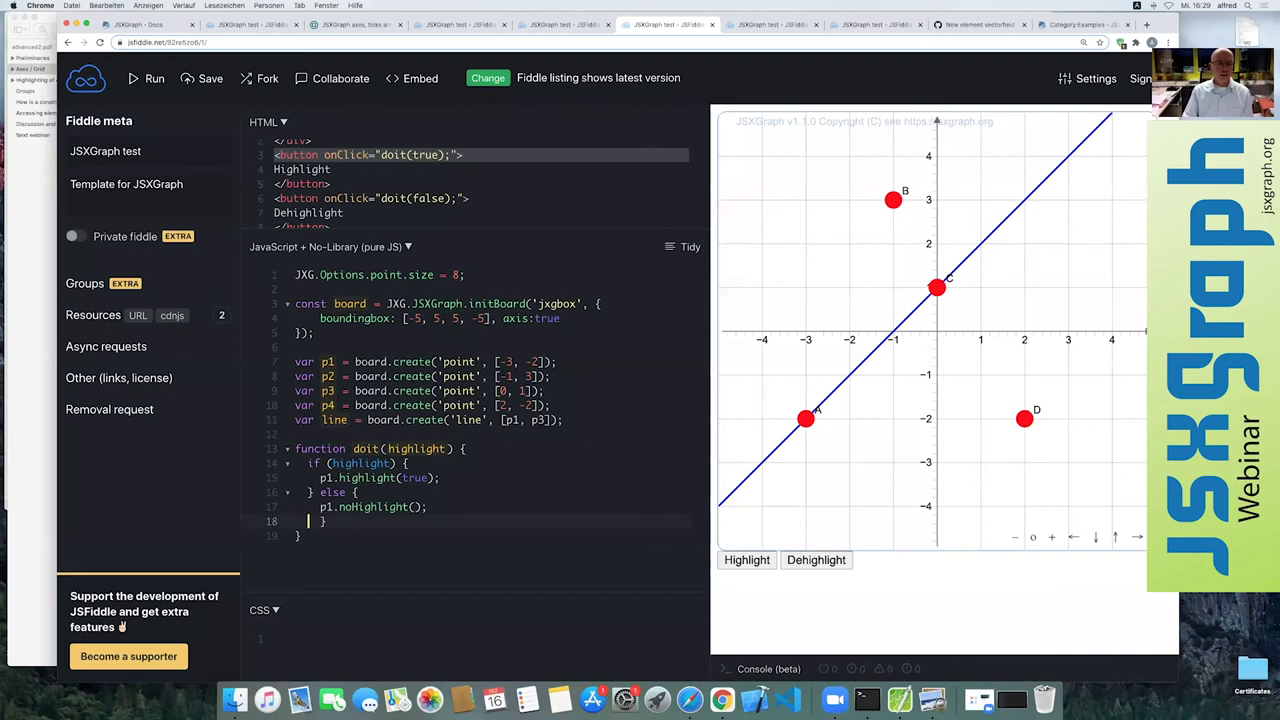
pyautogui.press('BackSpace')
pyautogui.press('BackSpace')
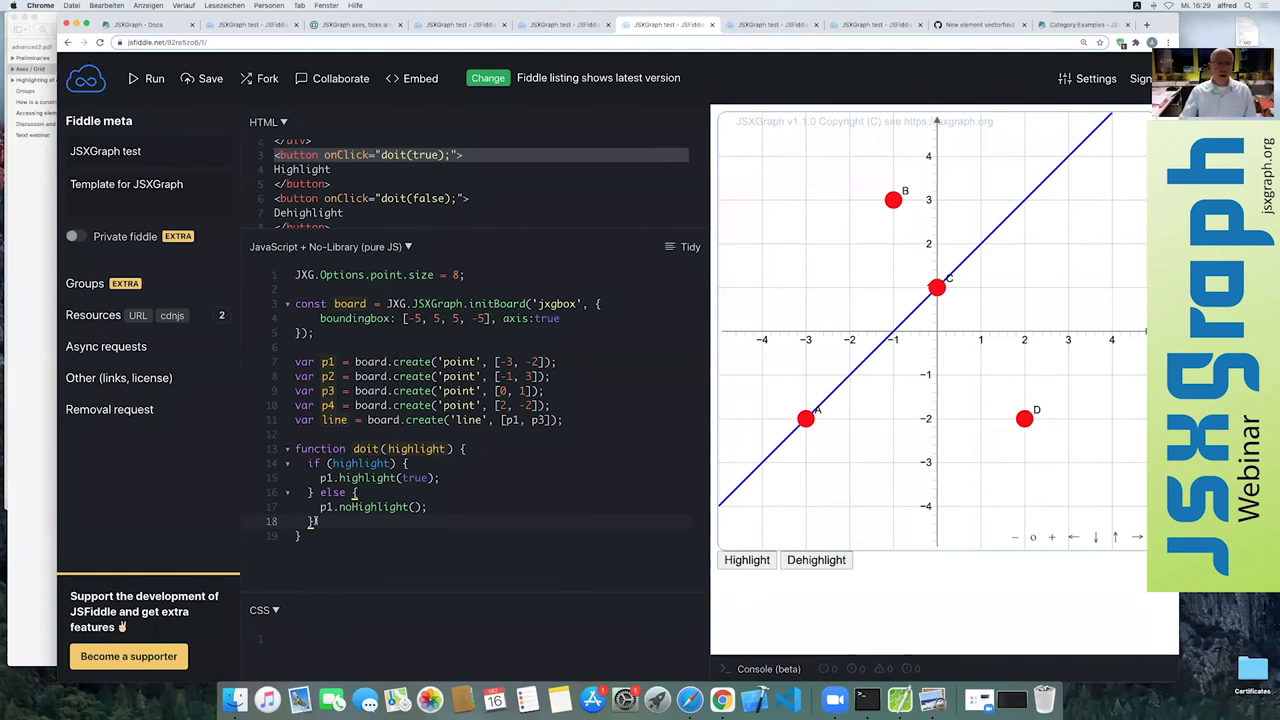
# - Insert blank lines between the line definition and the doit function
pyautogui.click(320, 434)
pyautogui.press('Return')
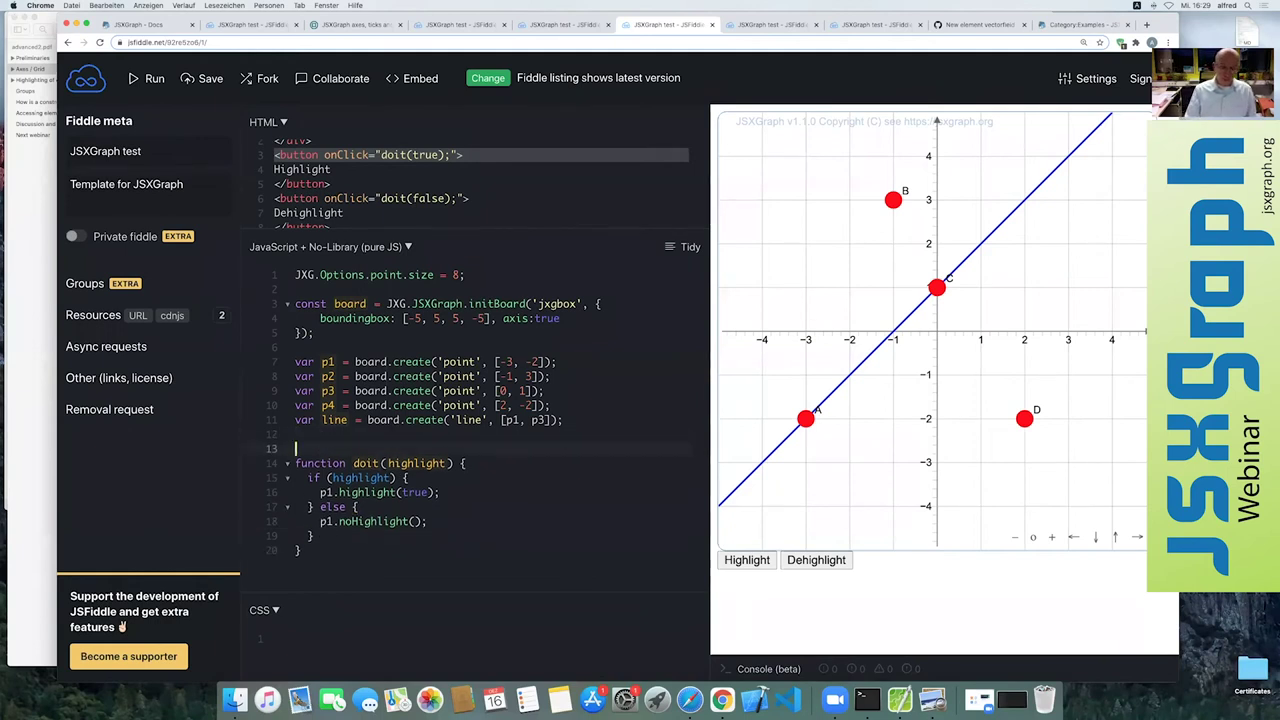
pyautogui.press('Up')
pyautogui.press('Return')
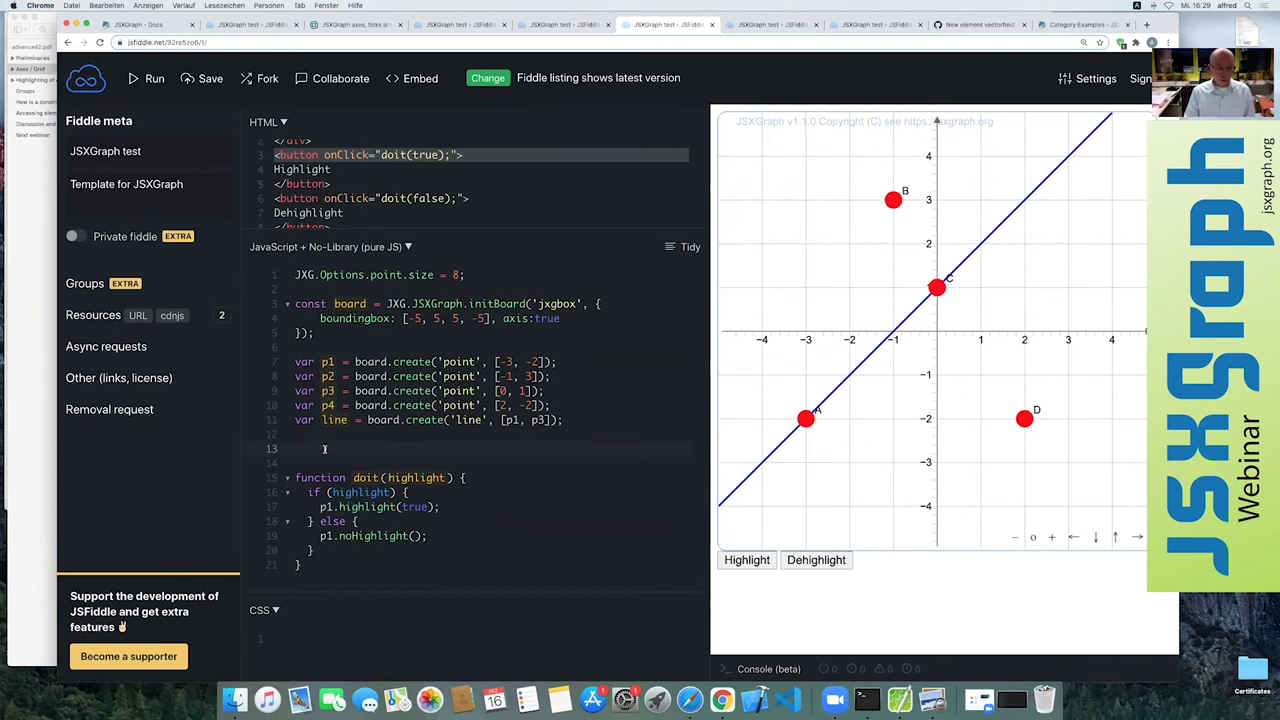
# - Start var c = new JXG.Composition({ }); on the blank line above doit
pyautogui.write('car')
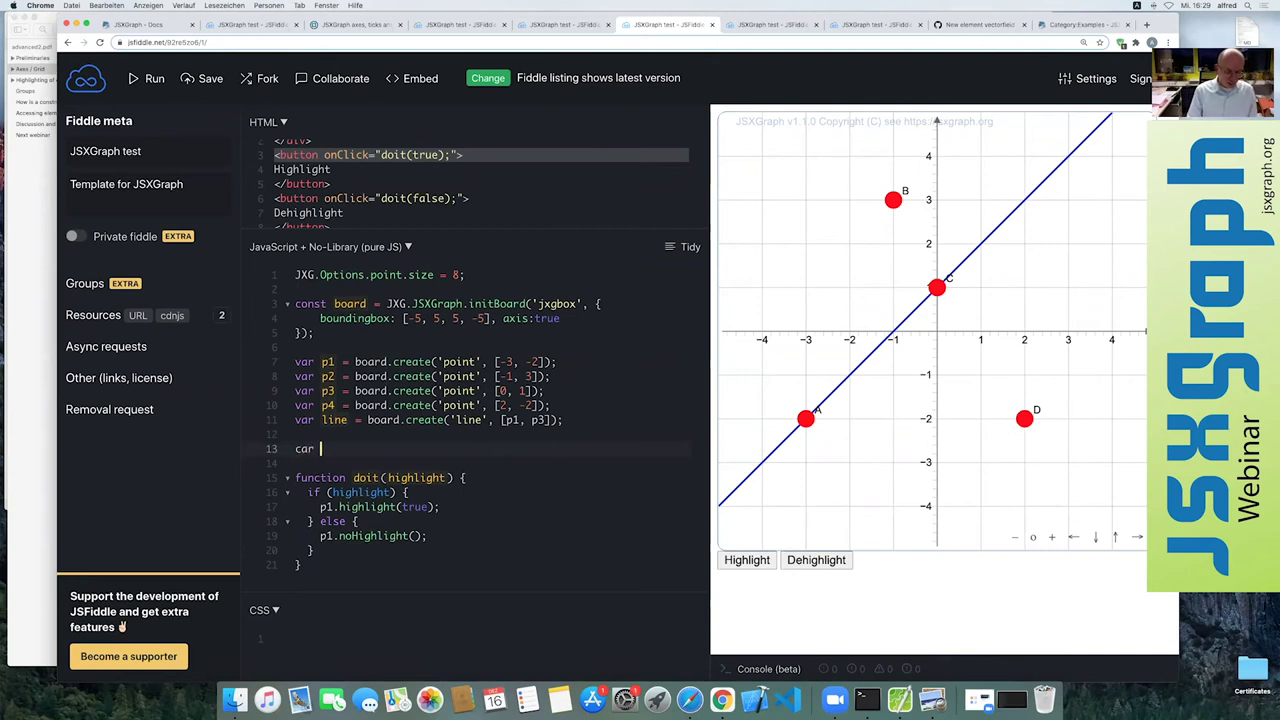
pyautogui.press('BackSpace')
pyautogui.press('BackSpace')
pyautogui.press('BackSpace')
pyautogui.press('BackSpace')
pyautogui.write('ar')
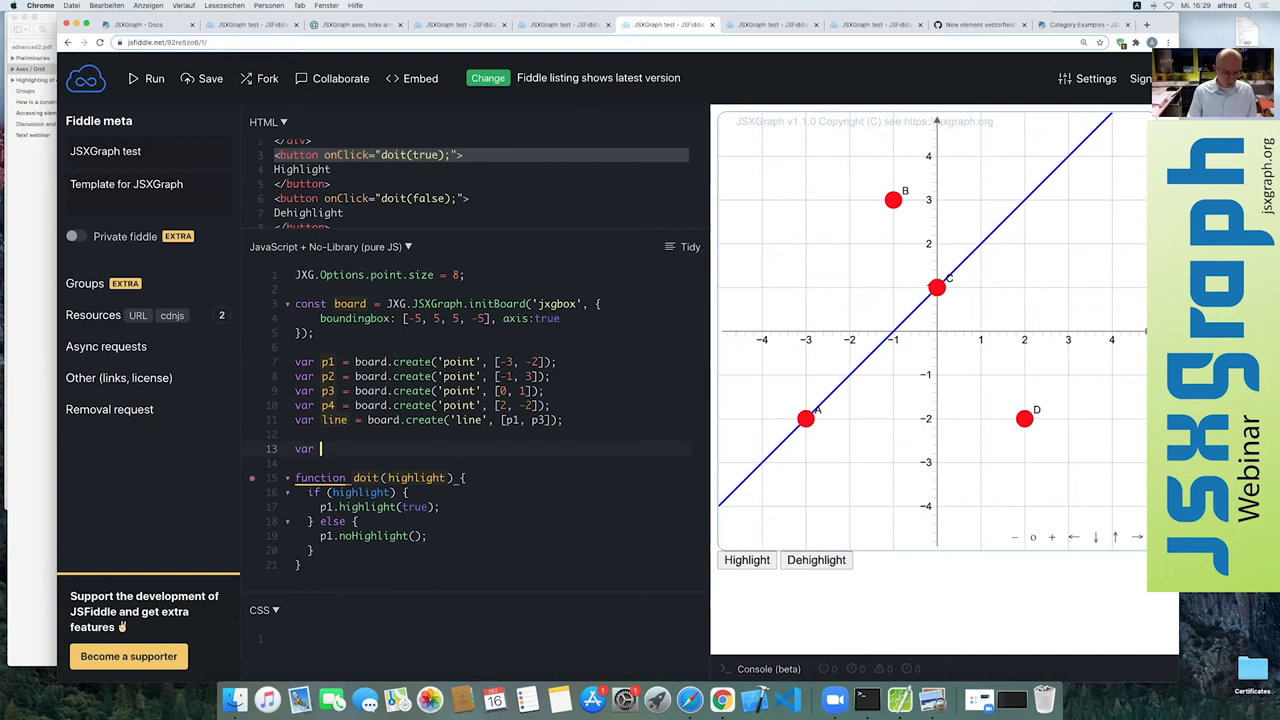
pyautogui.write(' c')
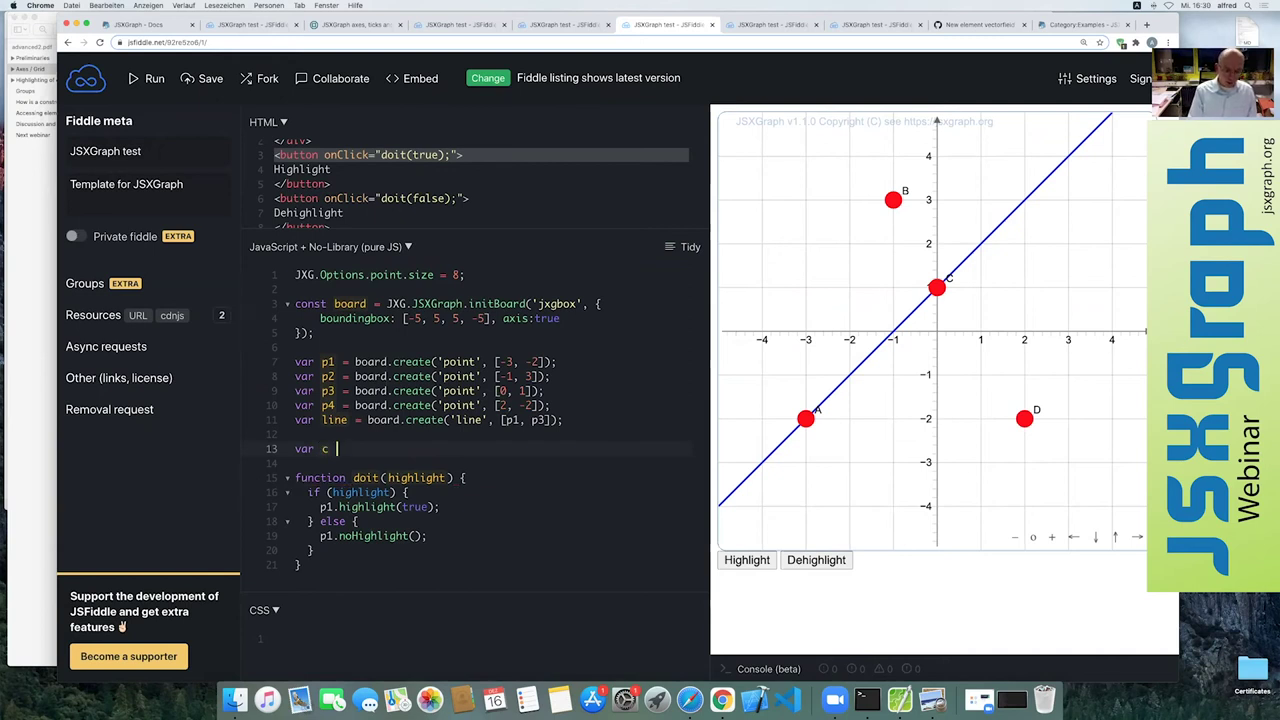
pyautogui.write(' = new JXG.')
pyautogui.write('Composition')
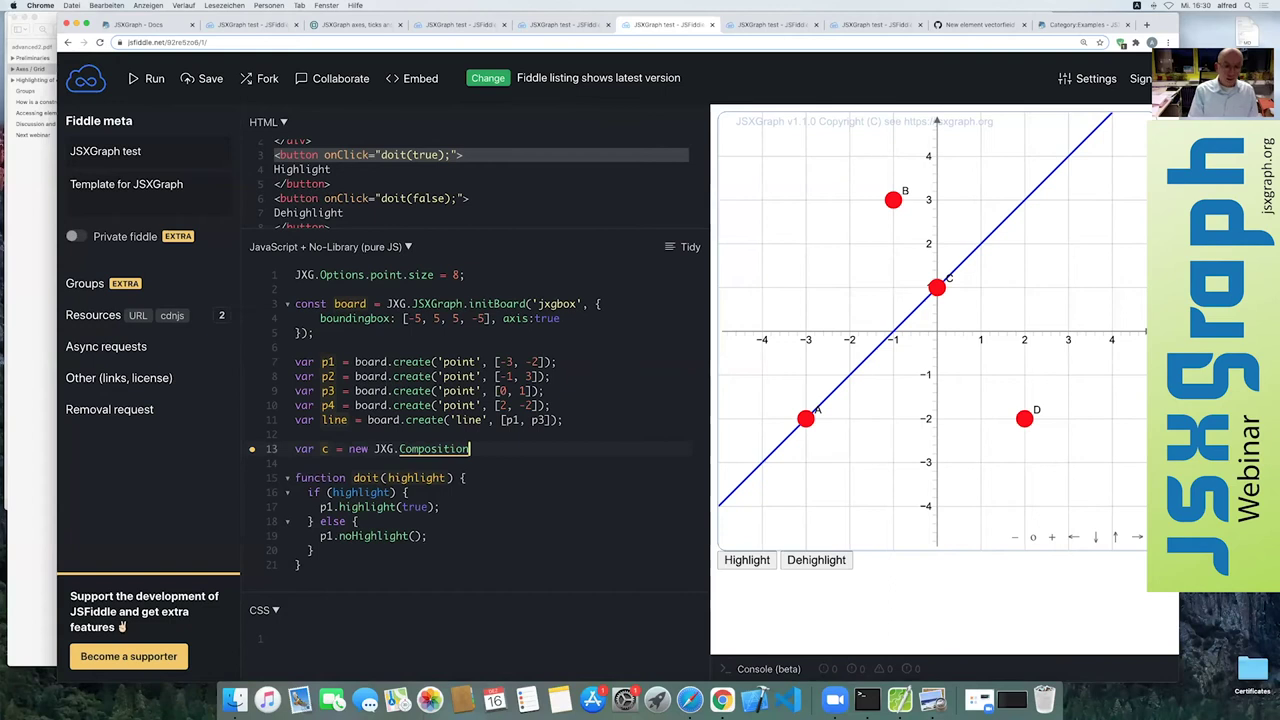
pyautogui.write('([')
pyautogui.press('BackSpace')
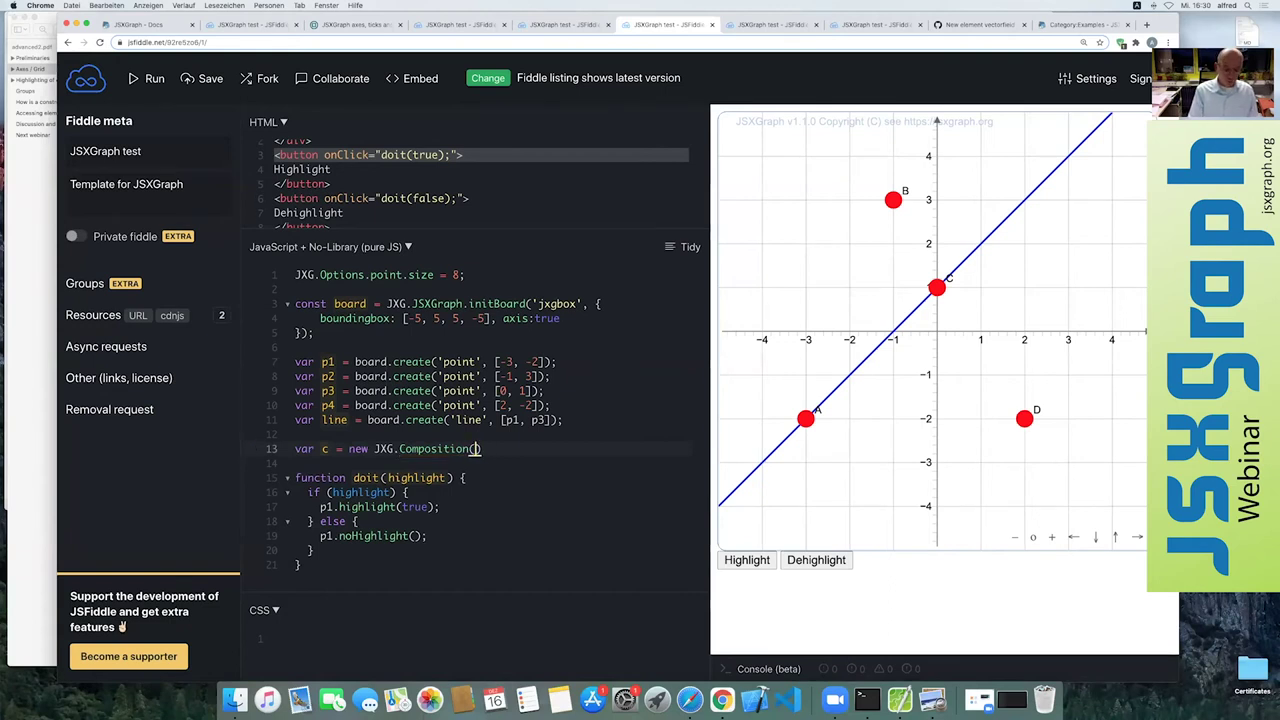
pyautogui.write('{')
pyautogui.press('Return')
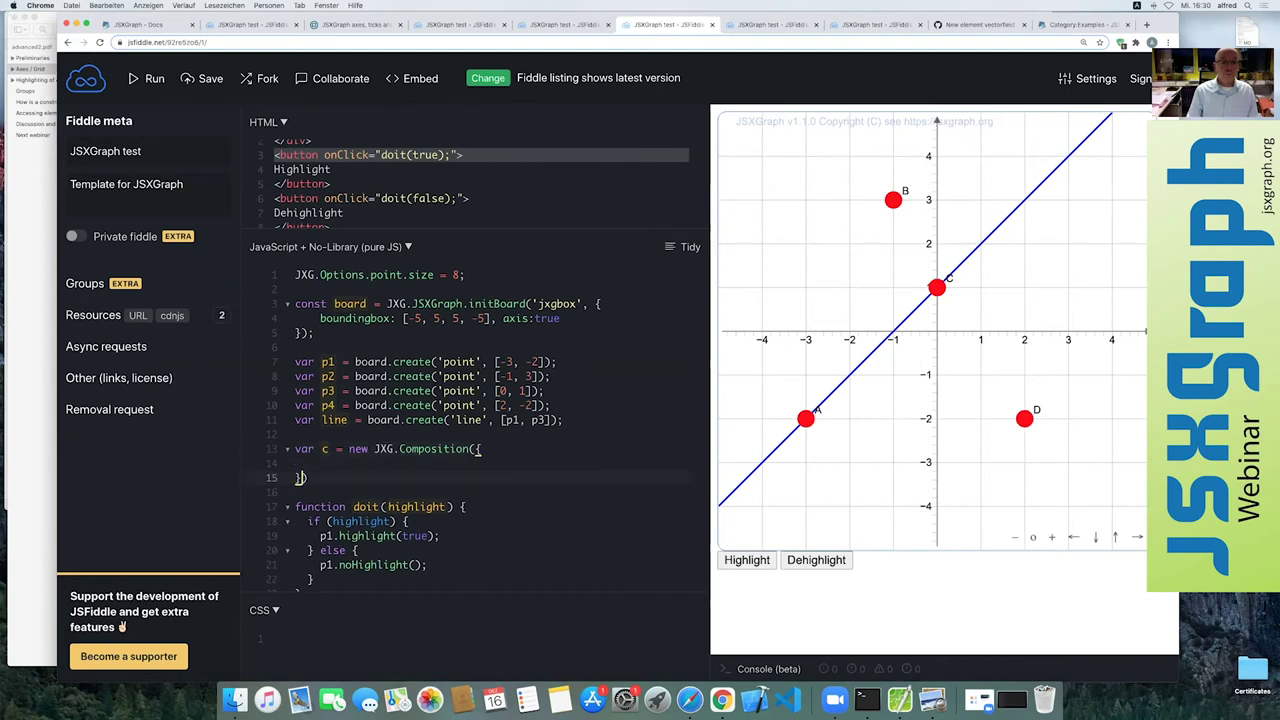
pyautogui.write(';')
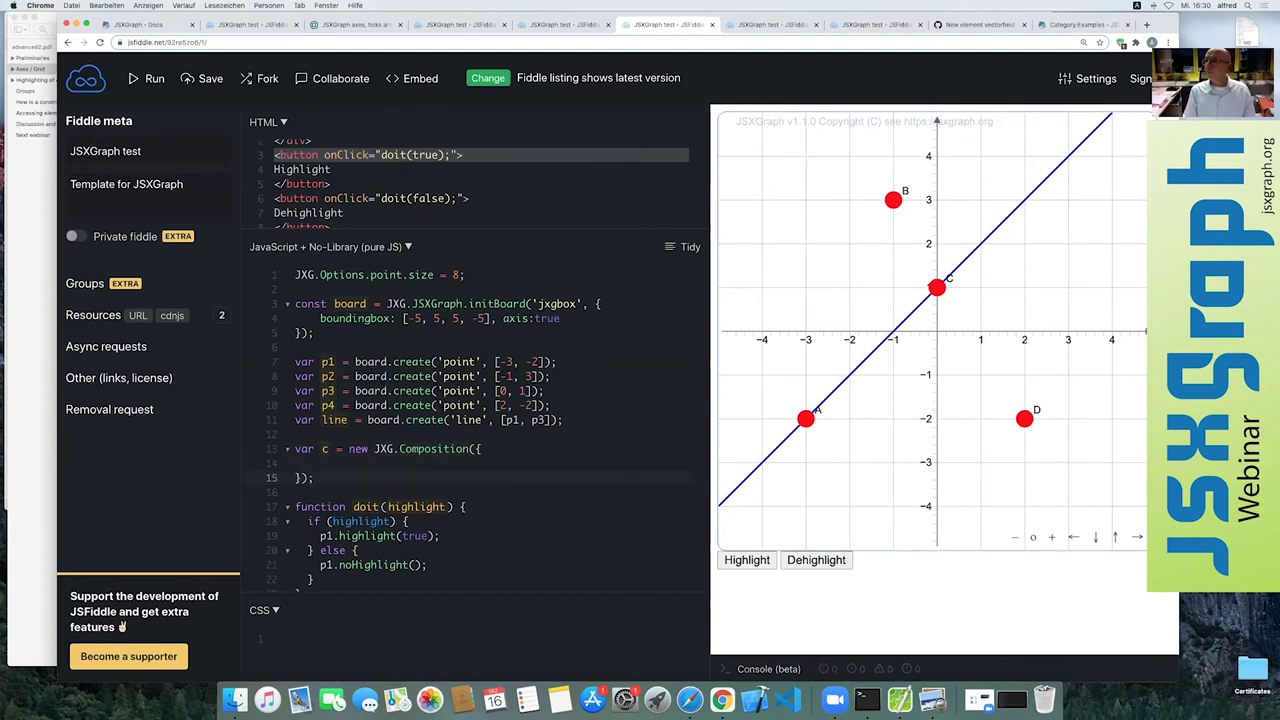
pyautogui.press('Up')
pyautogui.press('Tab')
# - Fill the Composition with p1: p1, p2: p2, p3: p3, p4: p4 and line: line
pyautogui.write('p1: p1,')
pyautogui.press('Return')
pyautogui.write('p2: p2,')
pyautogui.press('Return')
pyautogui.press('Return')
pyautogui.press('Return')
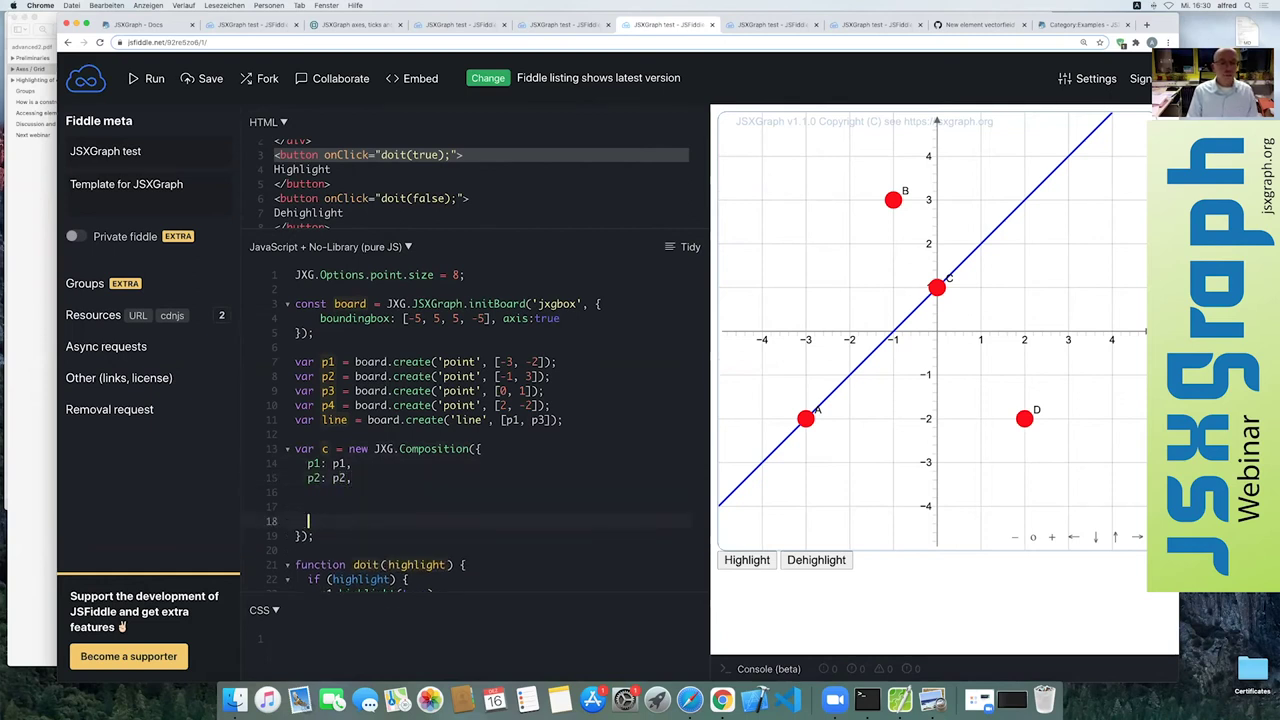
pyautogui.press('Up')
pyautogui.press('Up')
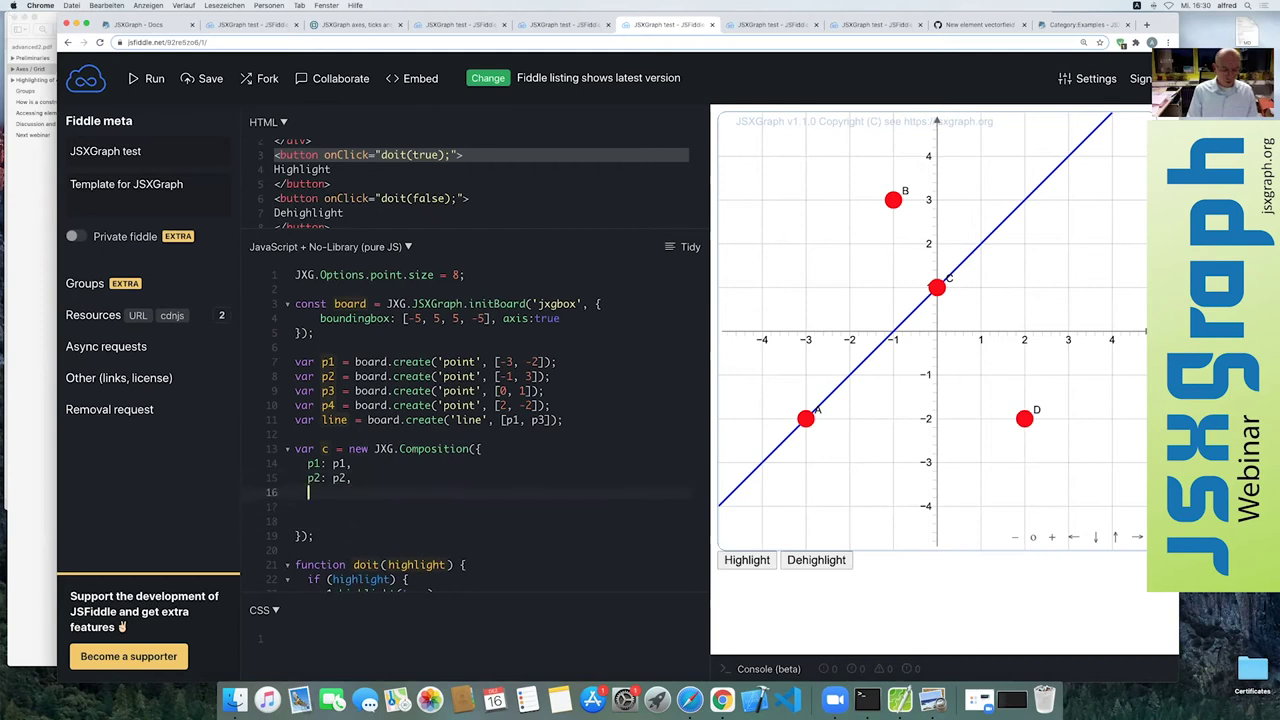
pyautogui.write('p3: ')
pyautogui.write('p3')
pyautogui.write(',')
pyautogui.press('Return')
pyautogui.write('p4: p4,')
pyautogui.press('Return')
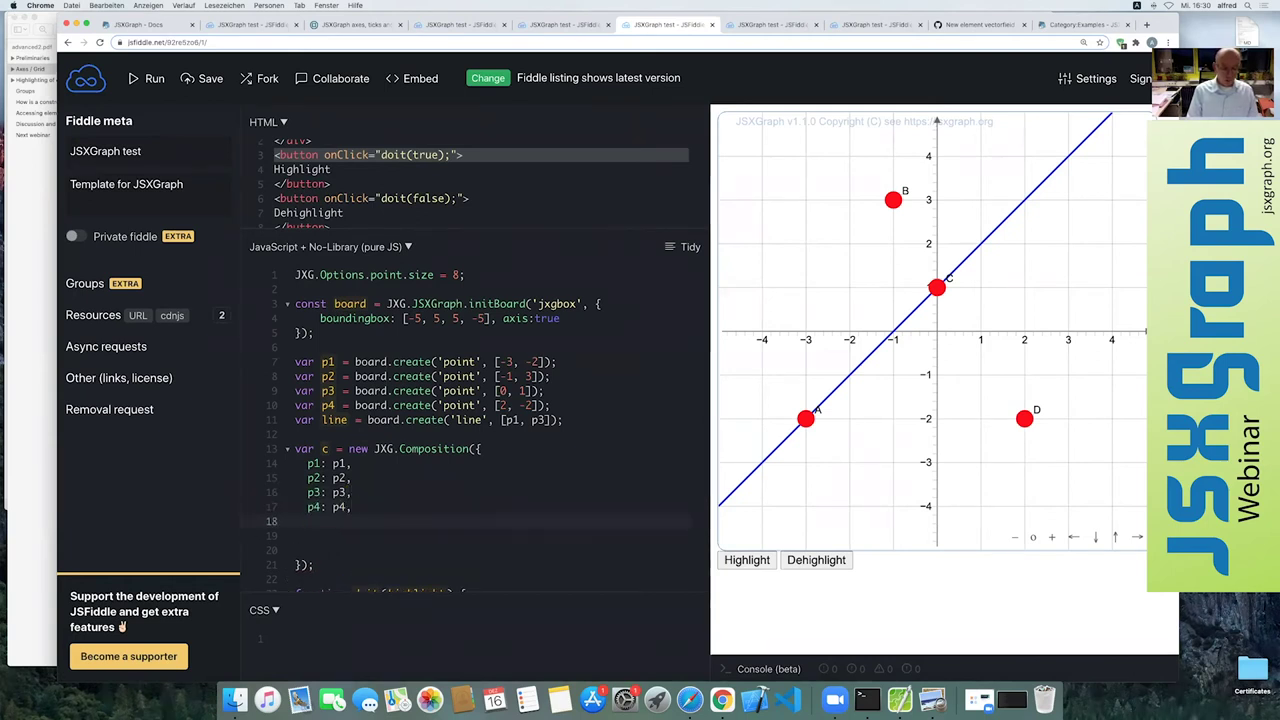
pyautogui.write('line: ')
pyautogui.write('line')
# - Delete the blank line after the composition and re-run the fiddle
pyautogui.click(300, 536)
pyautogui.press('Delete')
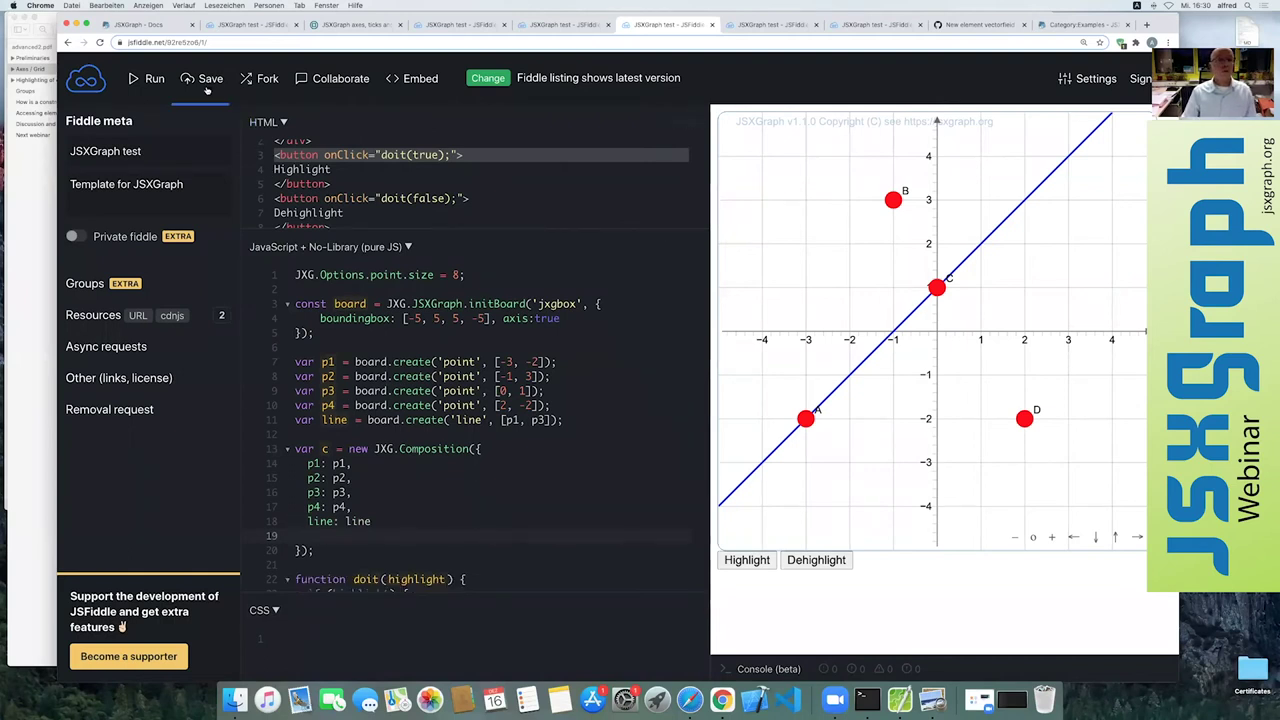
pyautogui.click(154, 79)
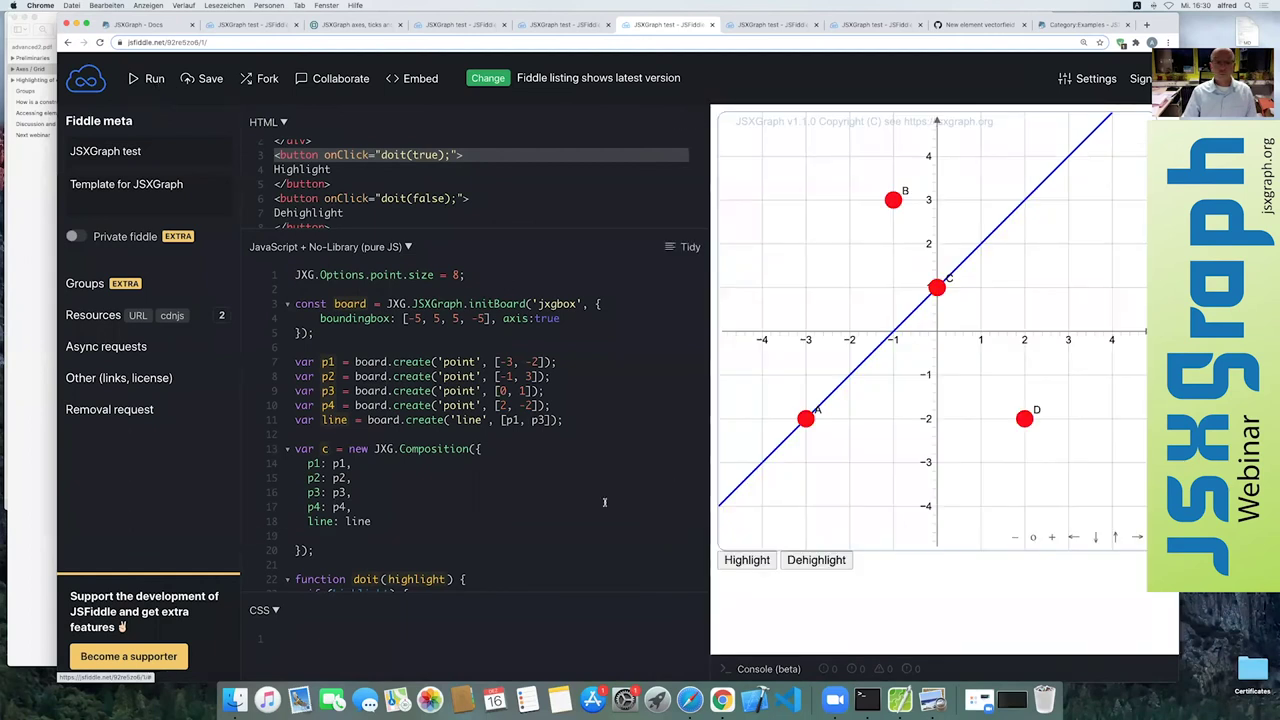
# - Change doit to call c.highlight(true) and c.noHighlight() instead of p1, then re-run
pyautogui.scroll(-2, 510, 532)
pyautogui.click(333, 509)
pyautogui.press('BackSpace')
pyautogui.press('BackSpace')
pyautogui.write('c.highlight(true);')
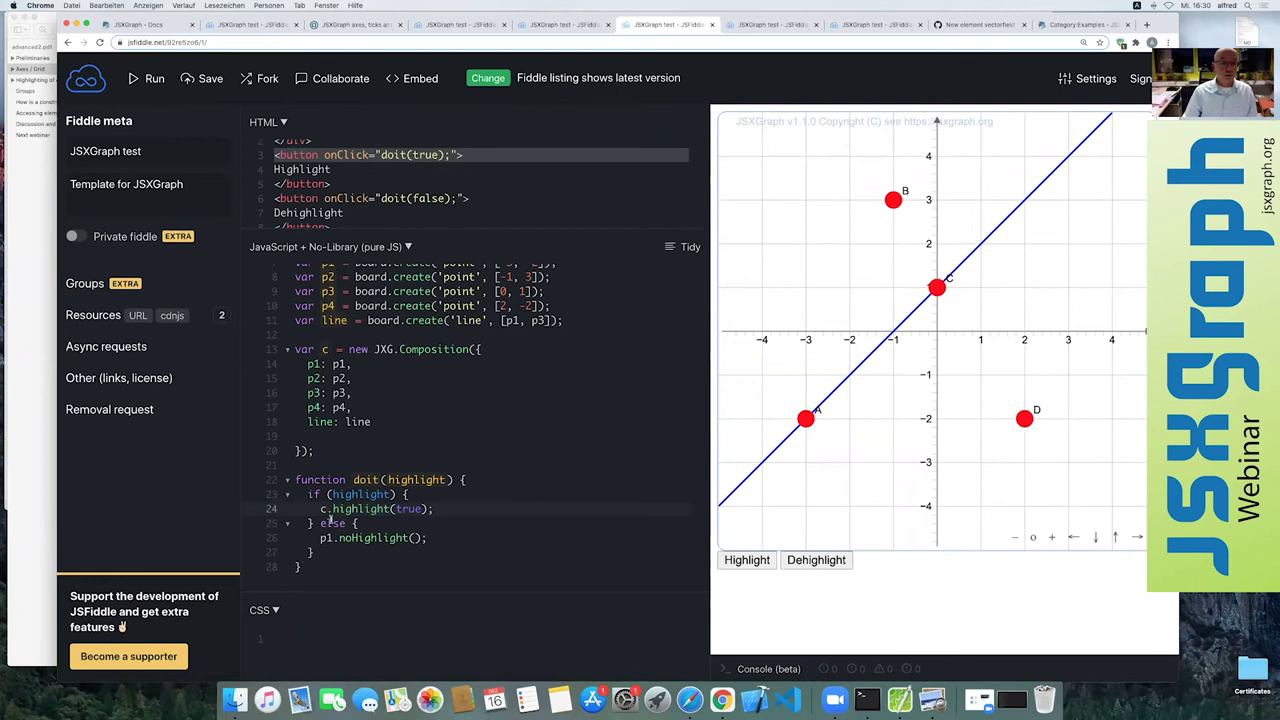
pyautogui.click(327, 538)
pyautogui.press('BackSpace')
pyautogui.press('BackSpace')
pyautogui.write('c')
pyautogui.hotkey('ctrl', 'Return')
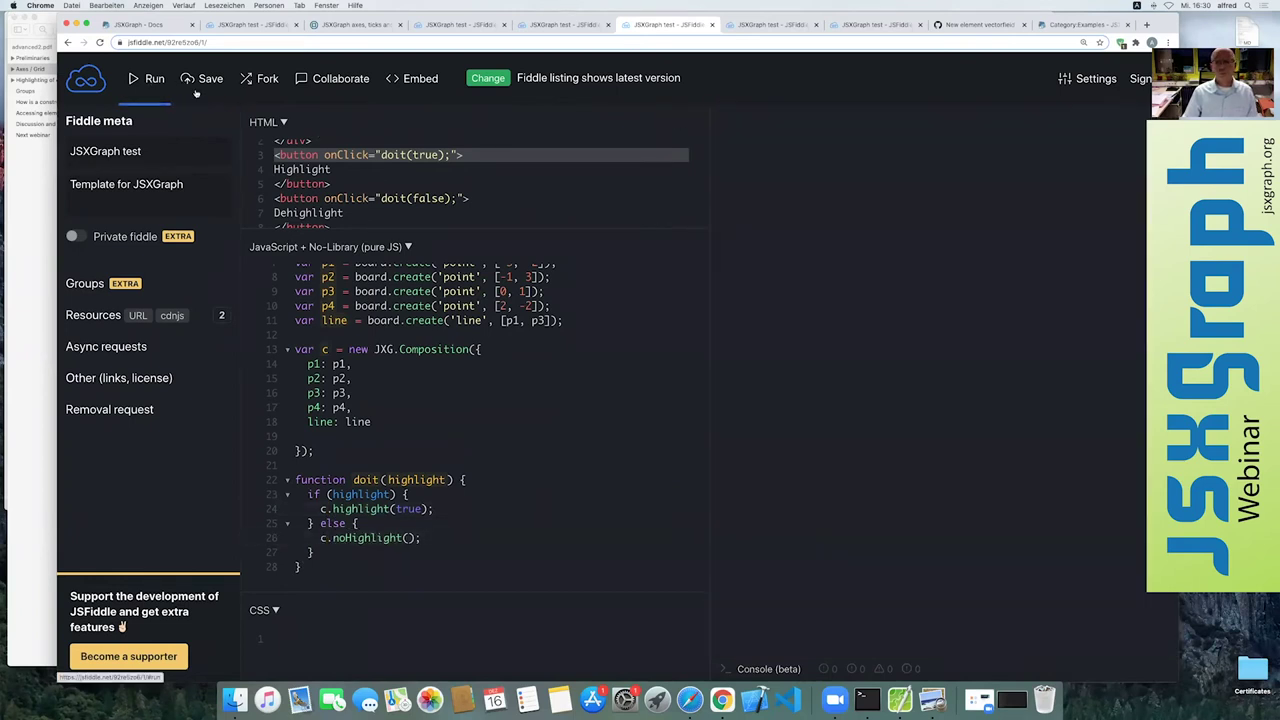
# - Test Highlight and Dehighlight twice, leaving the whole composition unhighlighted
pyautogui.click(748, 560)
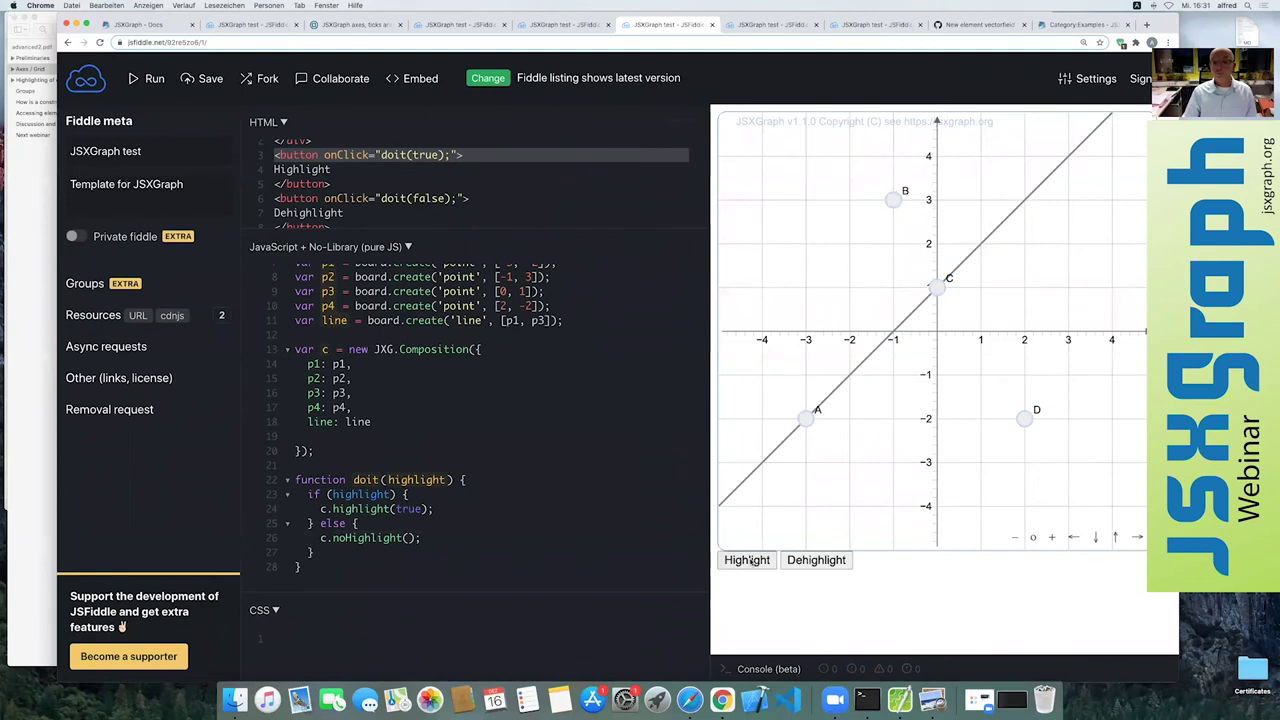
pyautogui.click(800, 562)
pyautogui.click(740, 562)
pyautogui.click(800, 562)
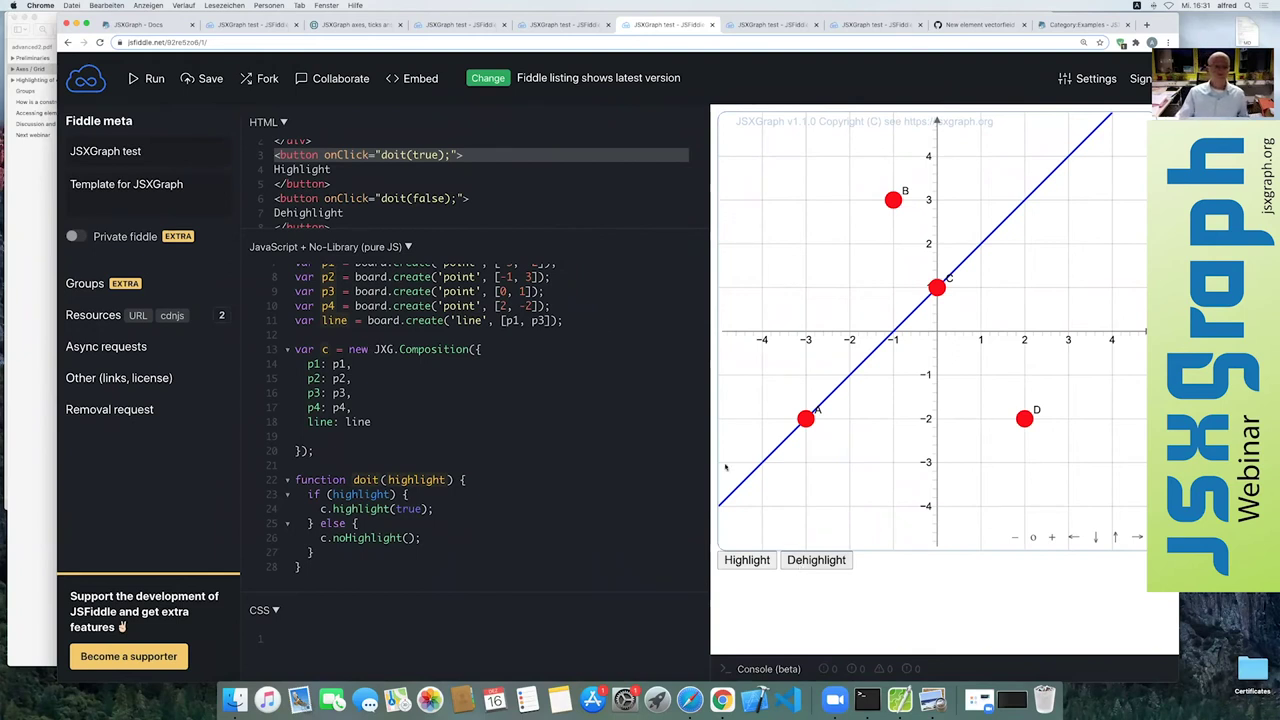
# - Scroll the workshop PDF to page 6's Groups slide, then return to the JSFiddle composition demo
pyautogui.click(34, 429)
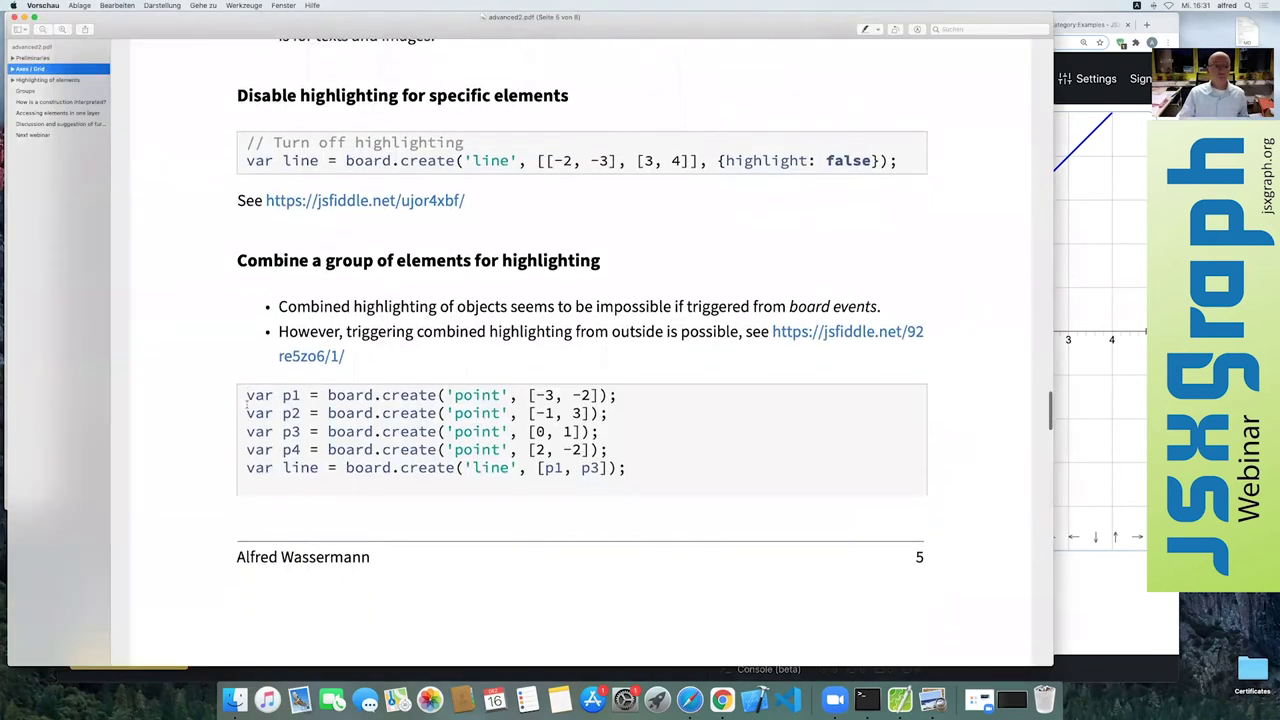
pyautogui.scroll(-2, 246, 404)
pyautogui.scroll(-5, 246, 404)
pyautogui.scroll(-5, 246, 404)
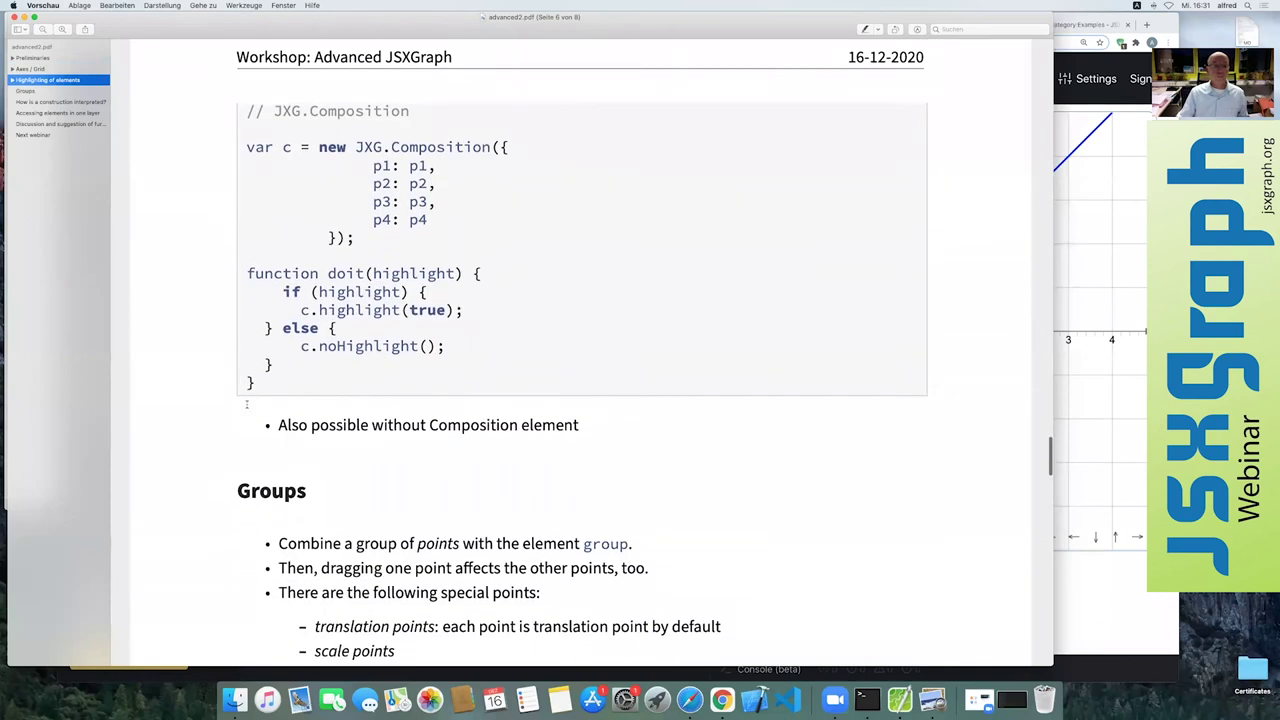
pyautogui.scroll(-4, 246, 404)
pyautogui.scroll(-5, 246, 404)
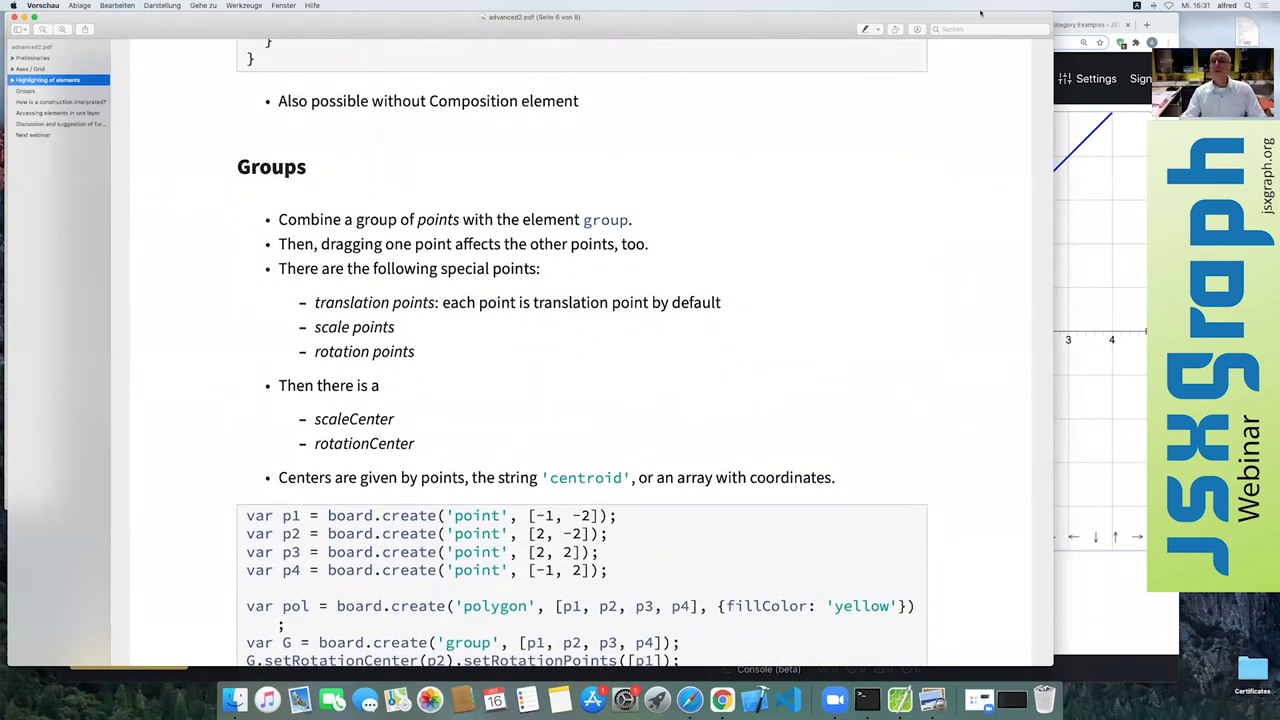
pyautogui.click(1137, 12)
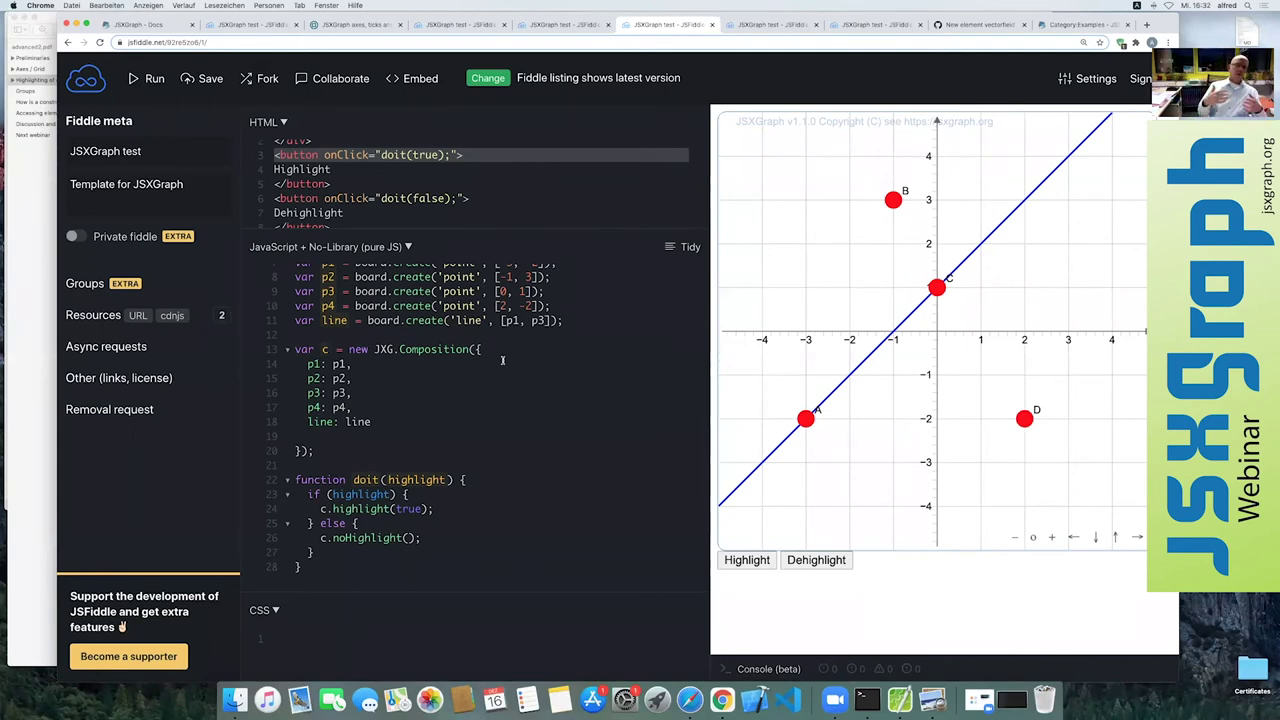
# - In the yellow polygon fiddle, drag vertices C and D to reshape it, then re-run
pyautogui.click(762, 28)
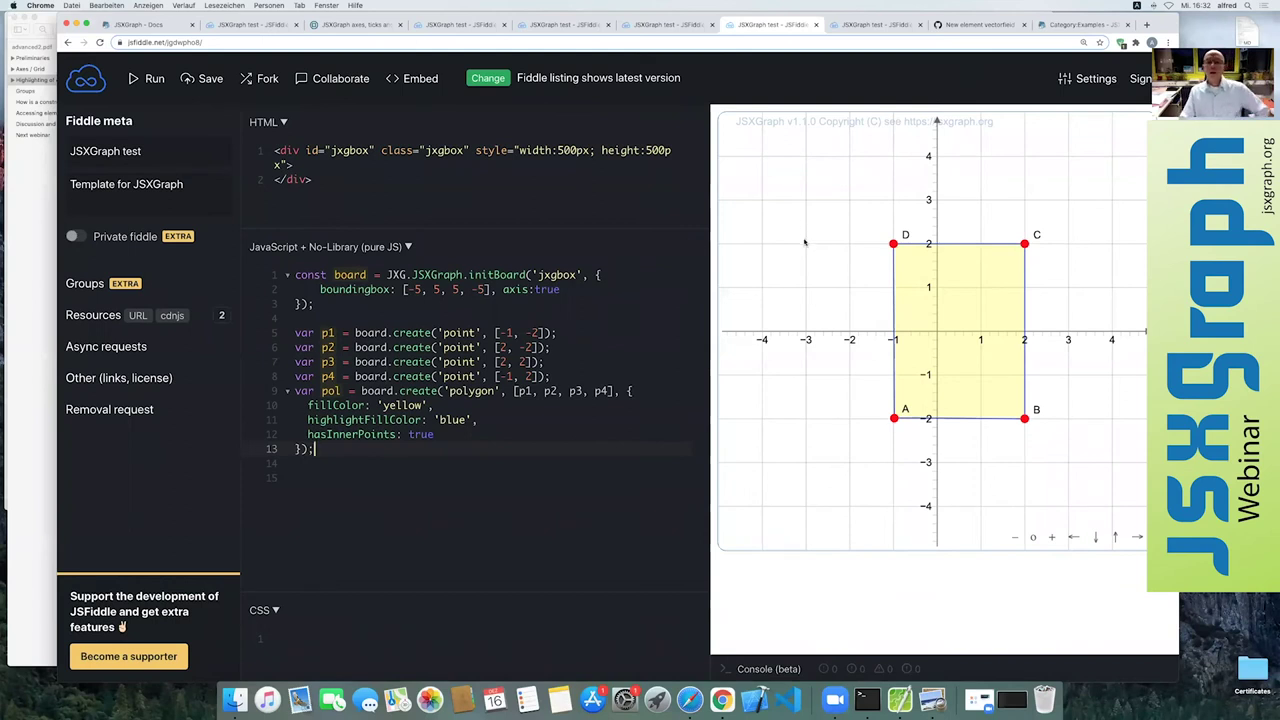
pyautogui.moveTo(470, 420)
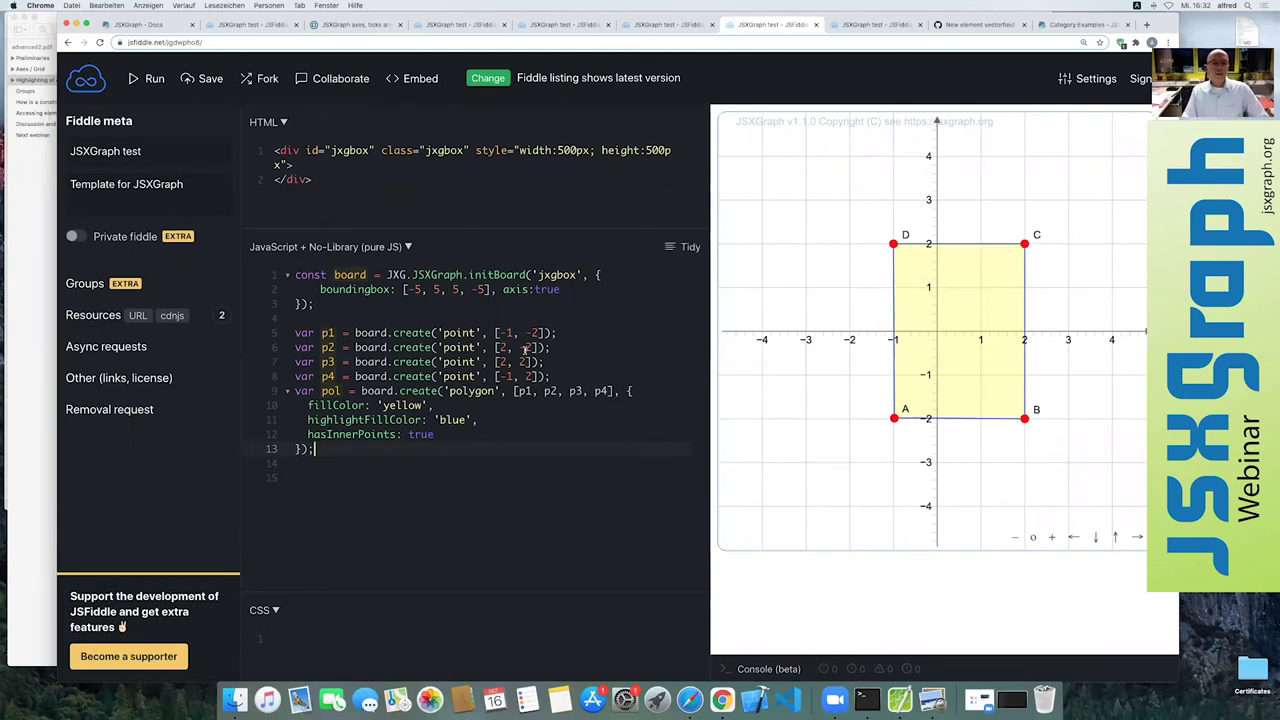
pyautogui.moveTo(894, 244); pyautogui.dragTo(930, 241)
pyautogui.moveTo(1024, 243); pyautogui.dragTo(1055, 256)
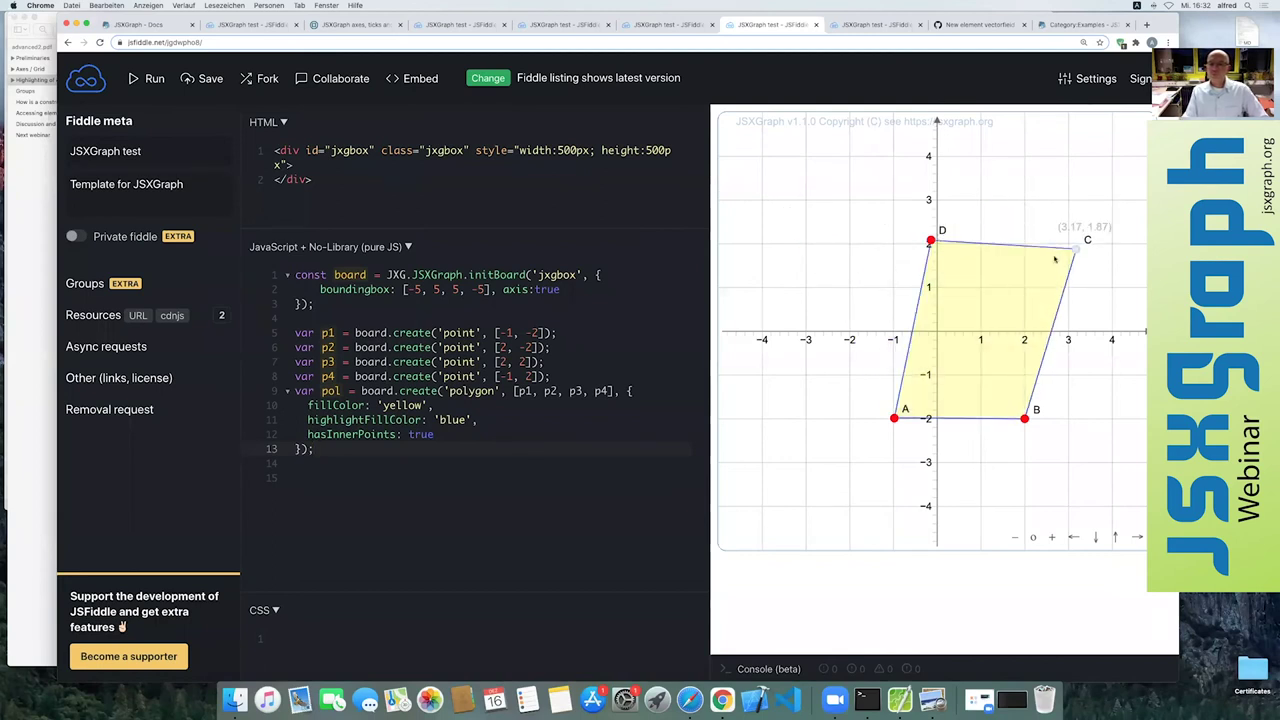
pyautogui.moveTo(1049, 207); pyautogui.dragTo(1051, 200)
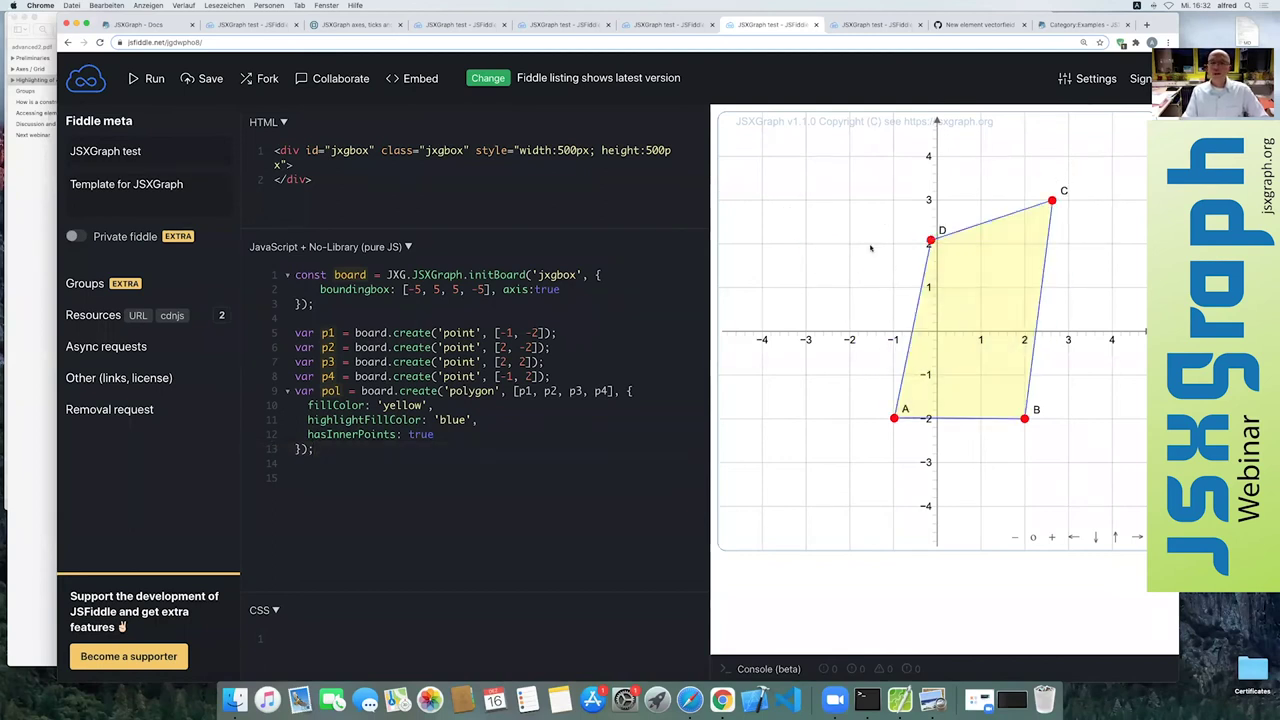
pyautogui.moveTo(930, 241); pyautogui.dragTo(840, 237)
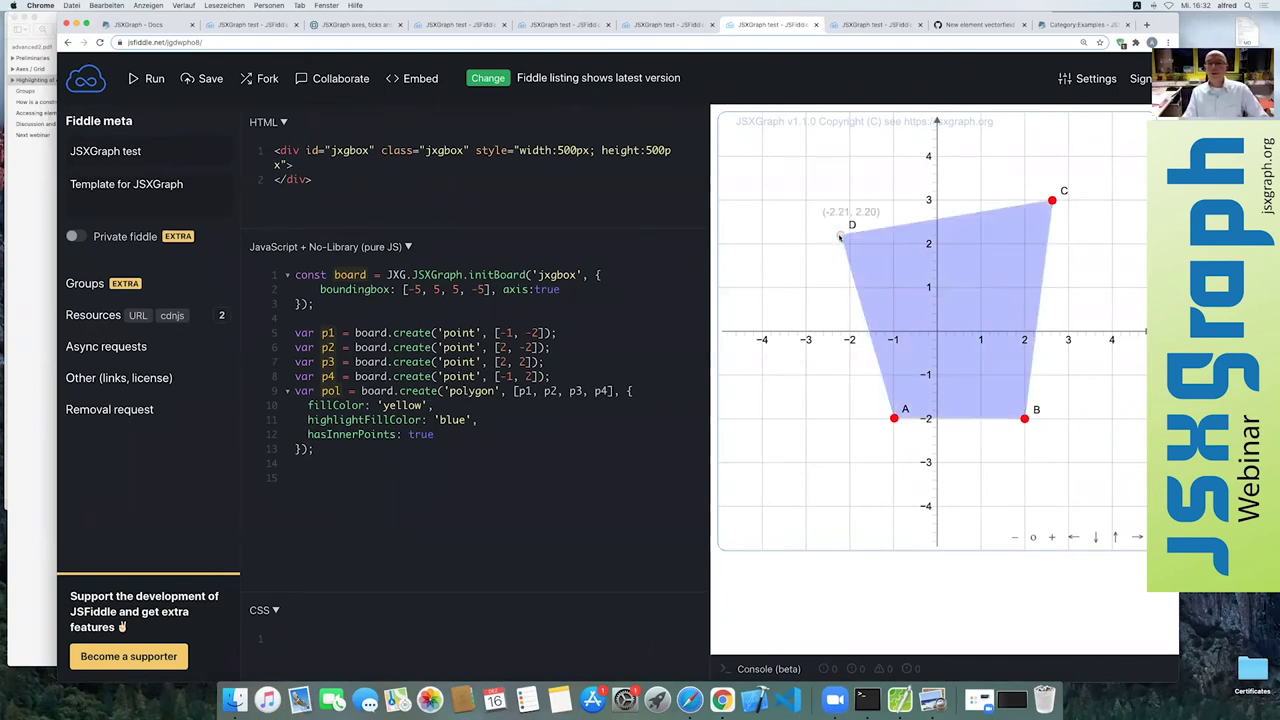
pyautogui.moveTo(840, 236)
pyautogui.mouseDown()
pyautogui.moveTo(897, 209)
pyautogui.moveTo(891, 186)
pyautogui.moveTo(888, 216)
pyautogui.mouseUp()
pyautogui.click(147, 82)
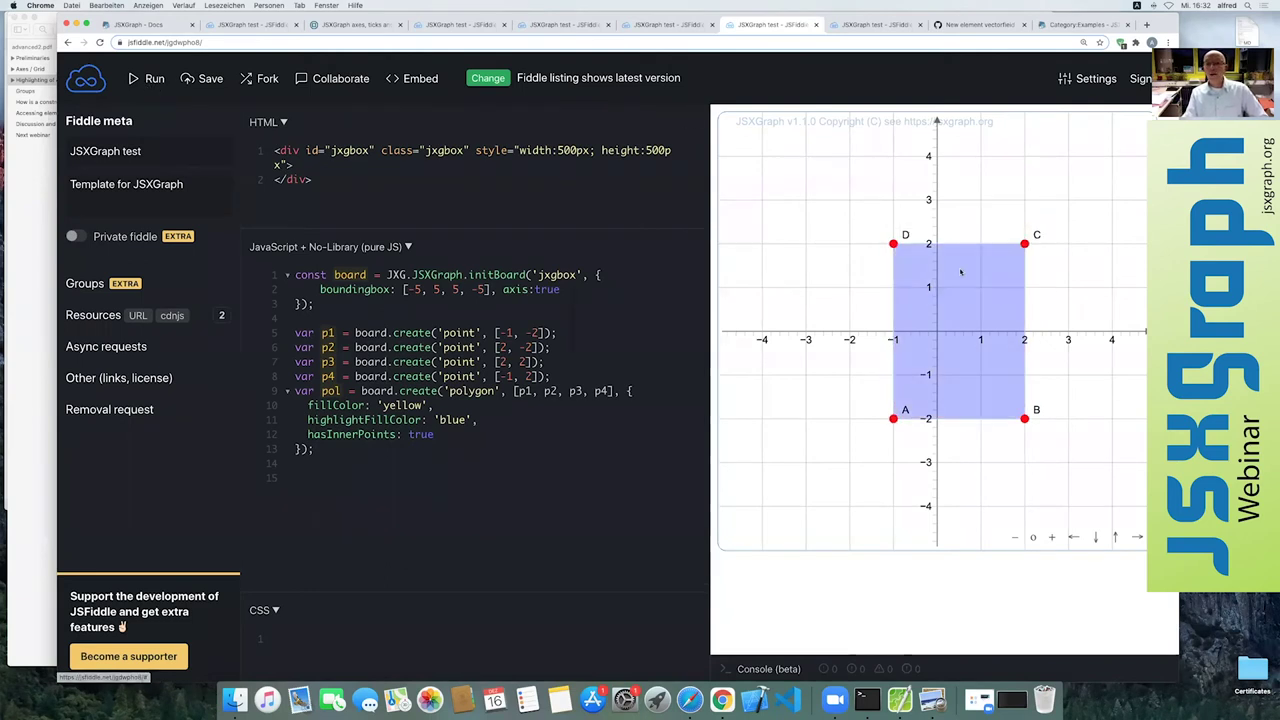
# - Drag the polygon by its interior and move vertex D, then re-run to restore the rectangle
pyautogui.moveTo(960, 272); pyautogui.dragTo(963, 255)
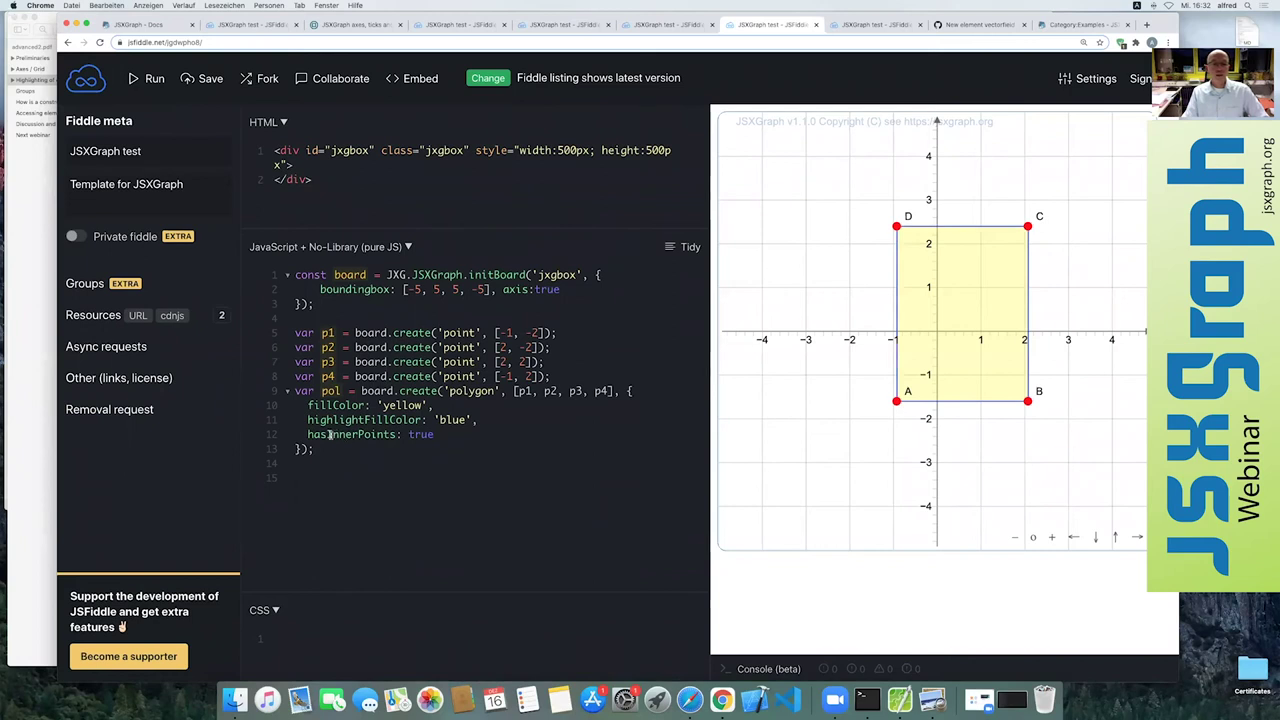
pyautogui.click(367, 436)
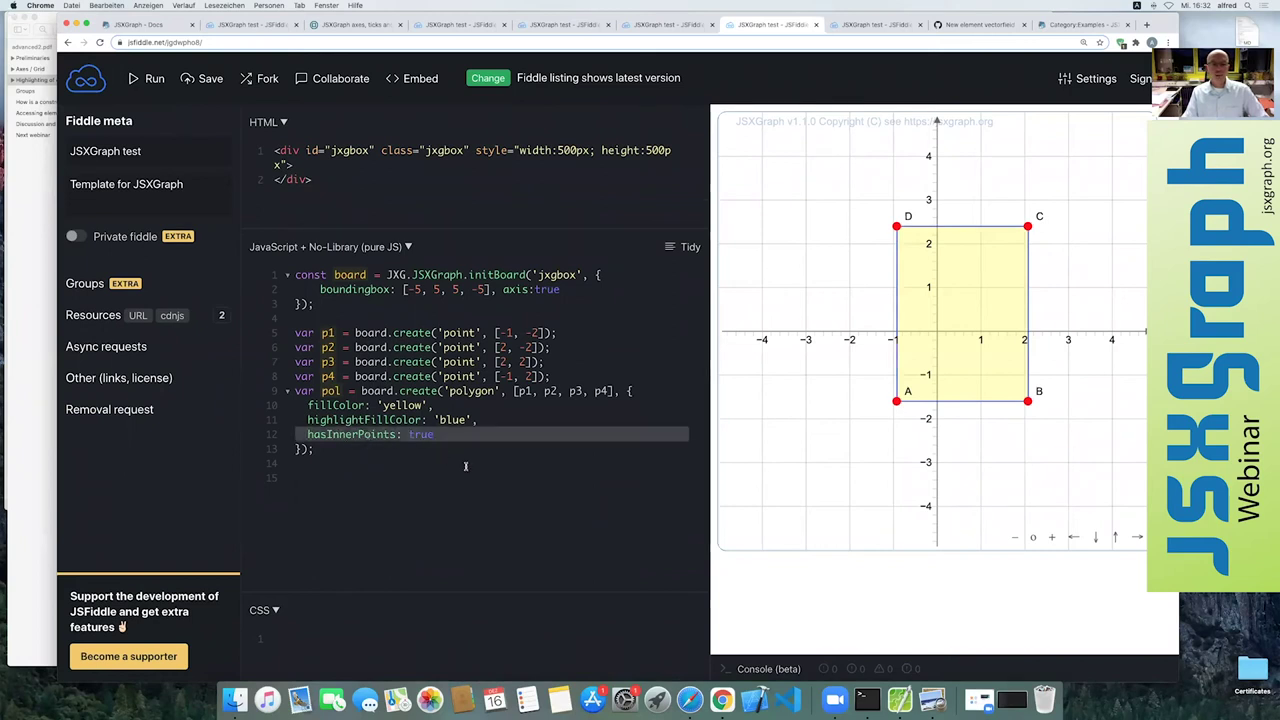
pyautogui.moveTo(915, 306); pyautogui.dragTo(935, 296)
pyautogui.moveTo(896, 227)
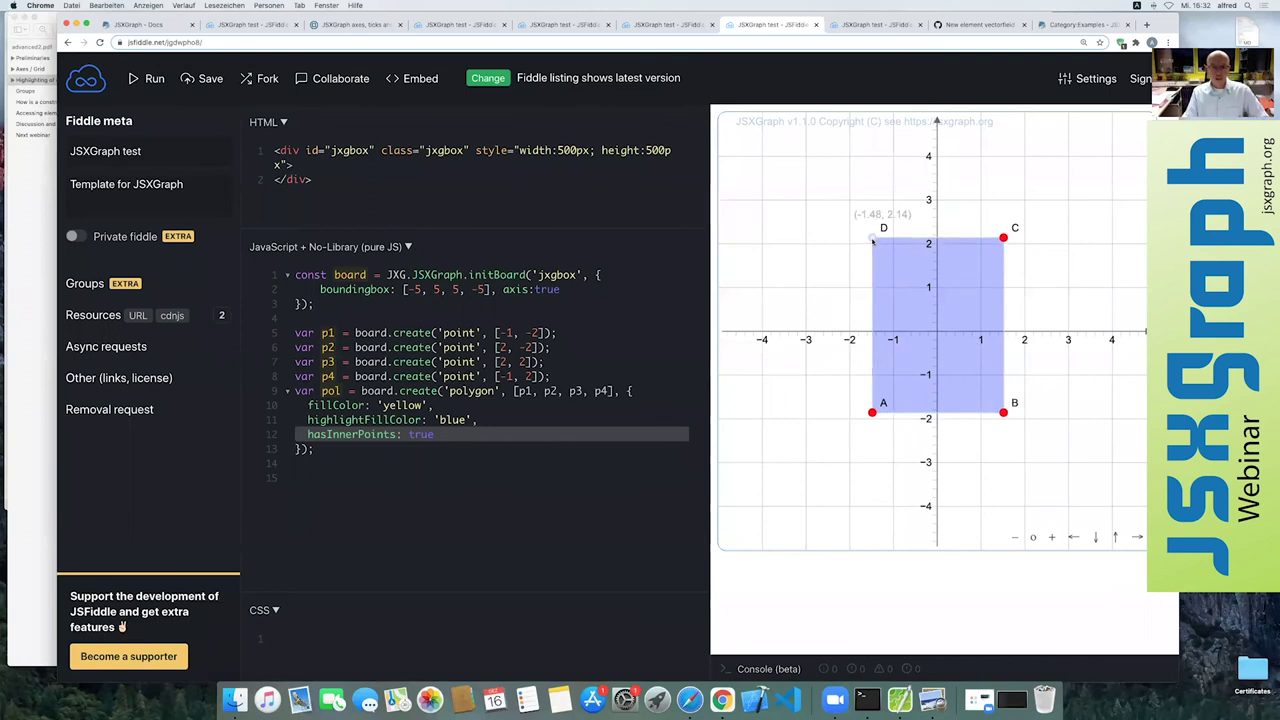
pyautogui.moveTo(872, 241)
pyautogui.mouseDown()
pyautogui.moveTo(857, 226)
pyautogui.moveTo(925, 186)
pyautogui.moveTo(901, 223)
pyautogui.mouseUp()
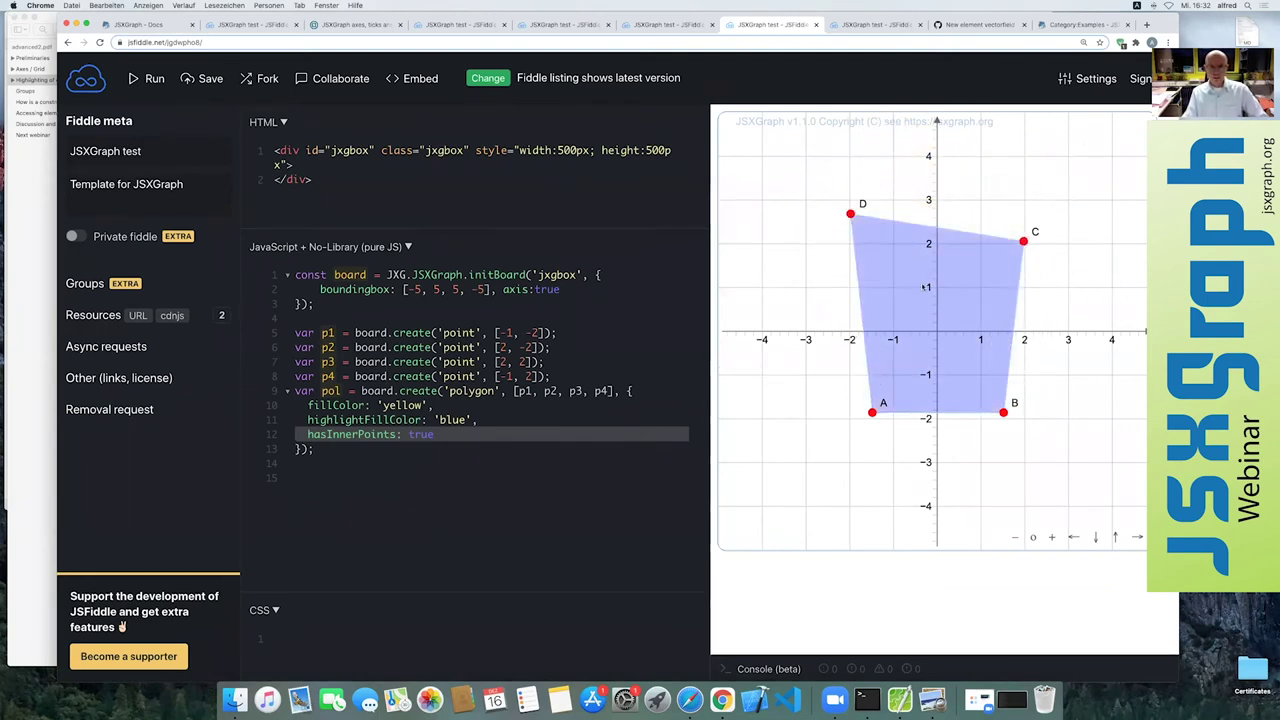
pyautogui.click(162, 85)
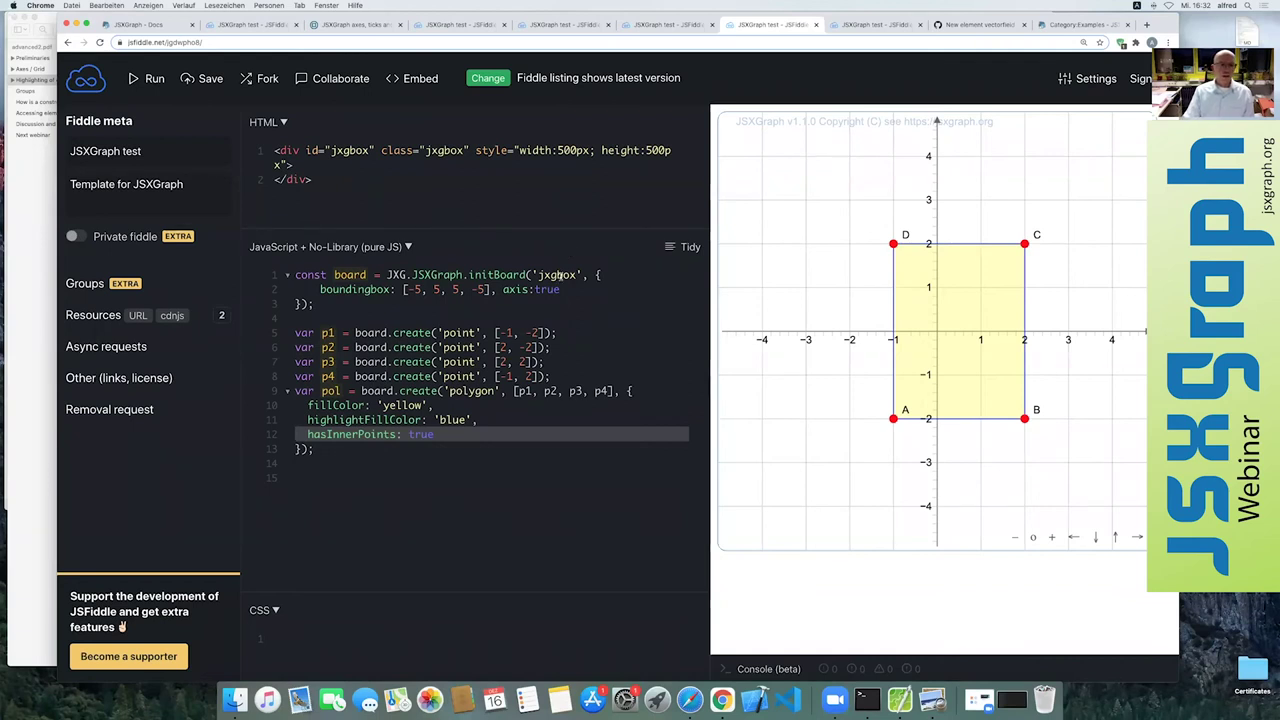
# - Add var G = board.create('group', [p1, p2, p3, p4]); on line 14 and re-run
pyautogui.click(332, 460)
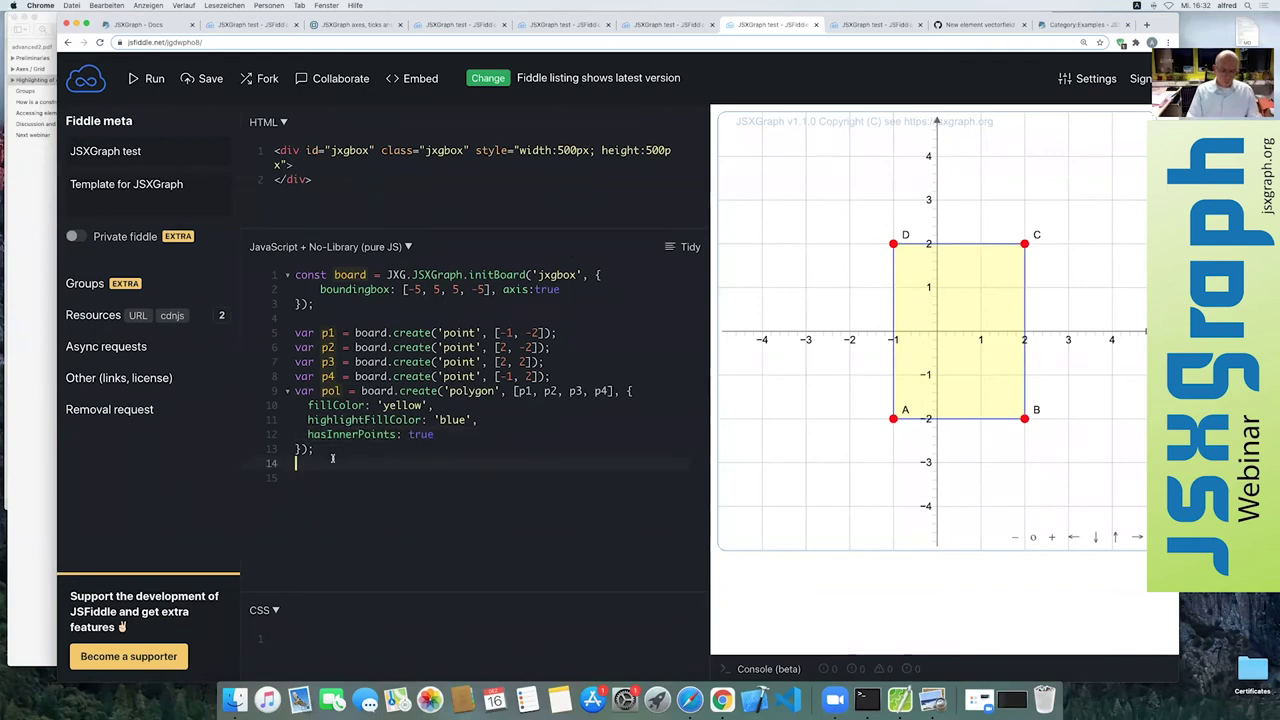
pyautogui.write('var G =')
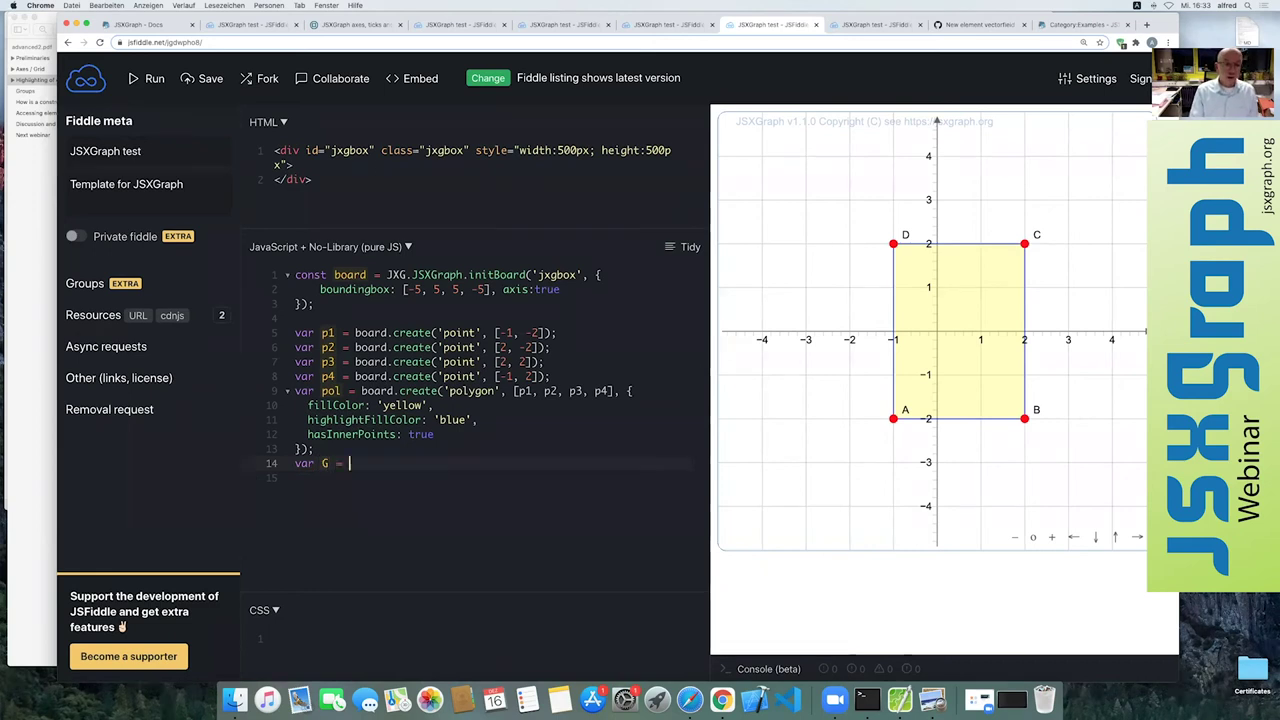
pyautogui.write('board')
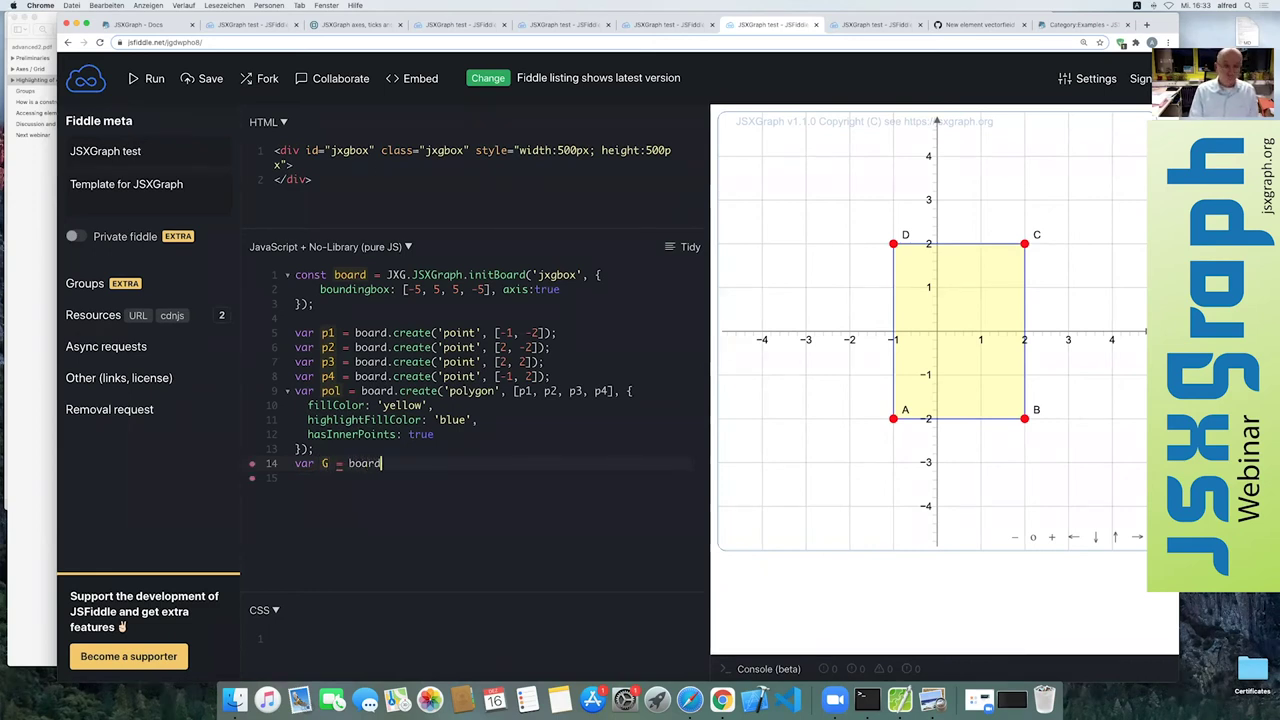
pyautogui.write(".create('group'")
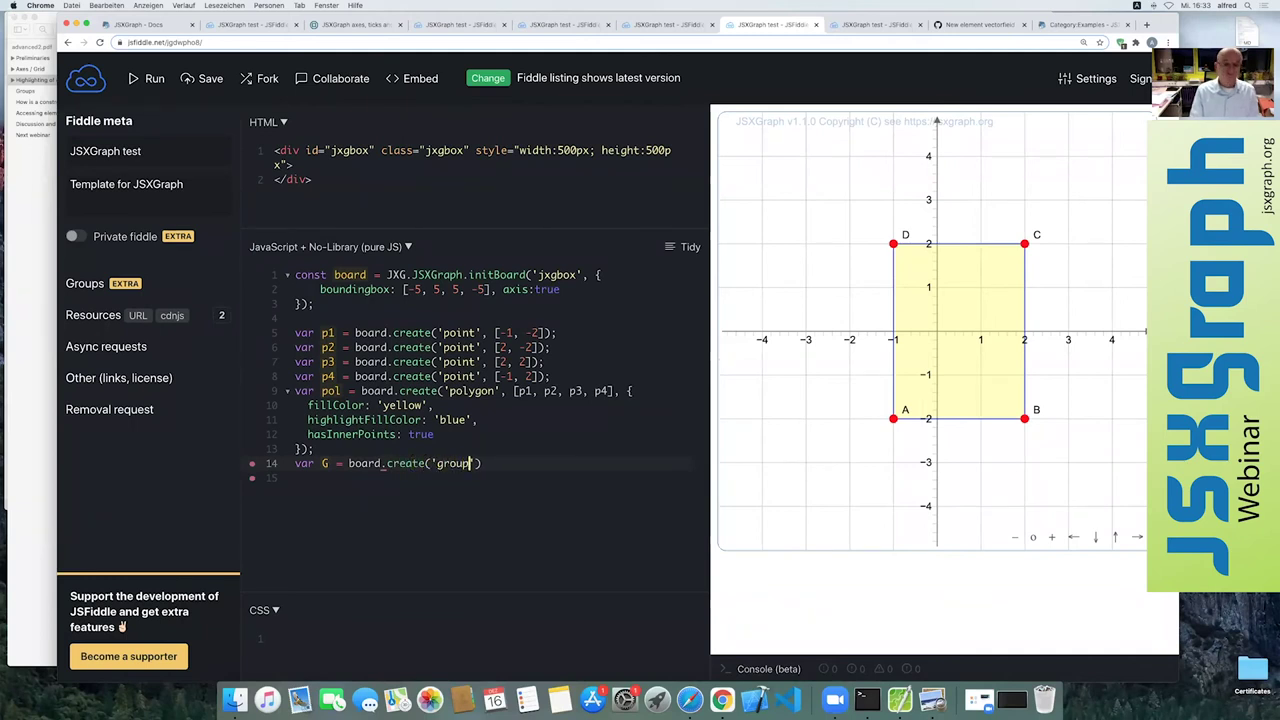
pyautogui.write(', ')
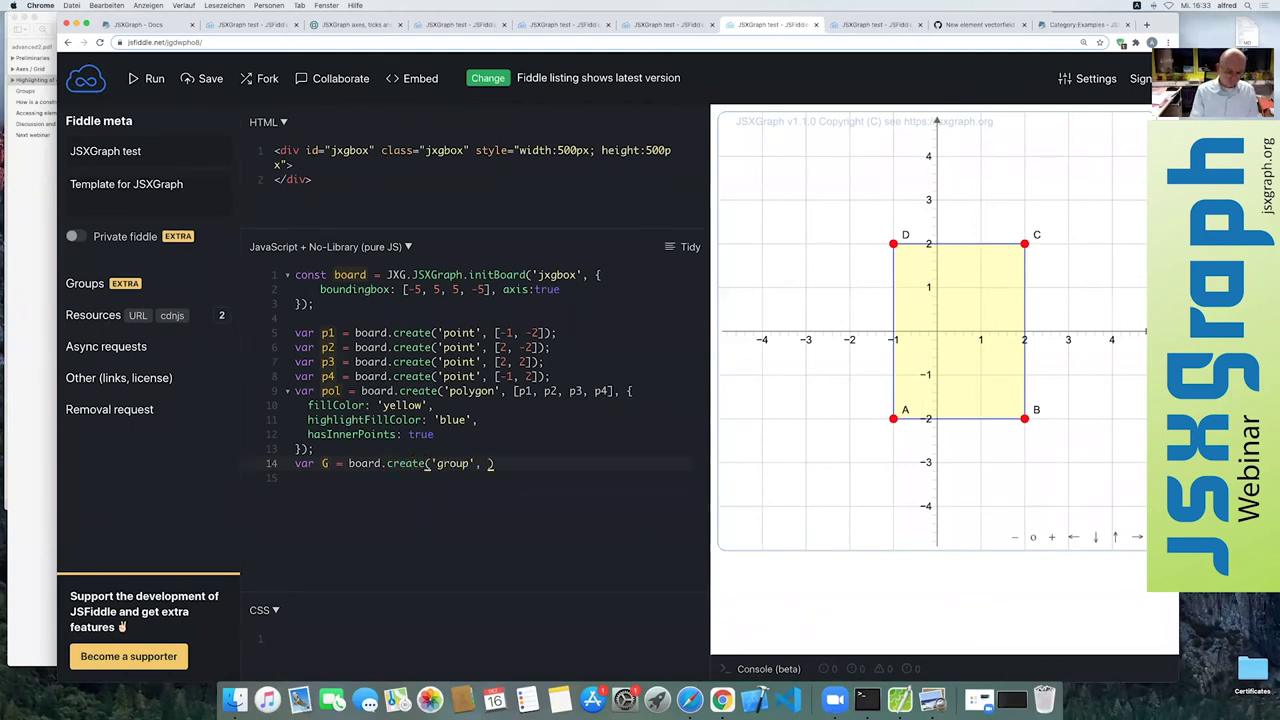
pyautogui.write('[p1, p2,')
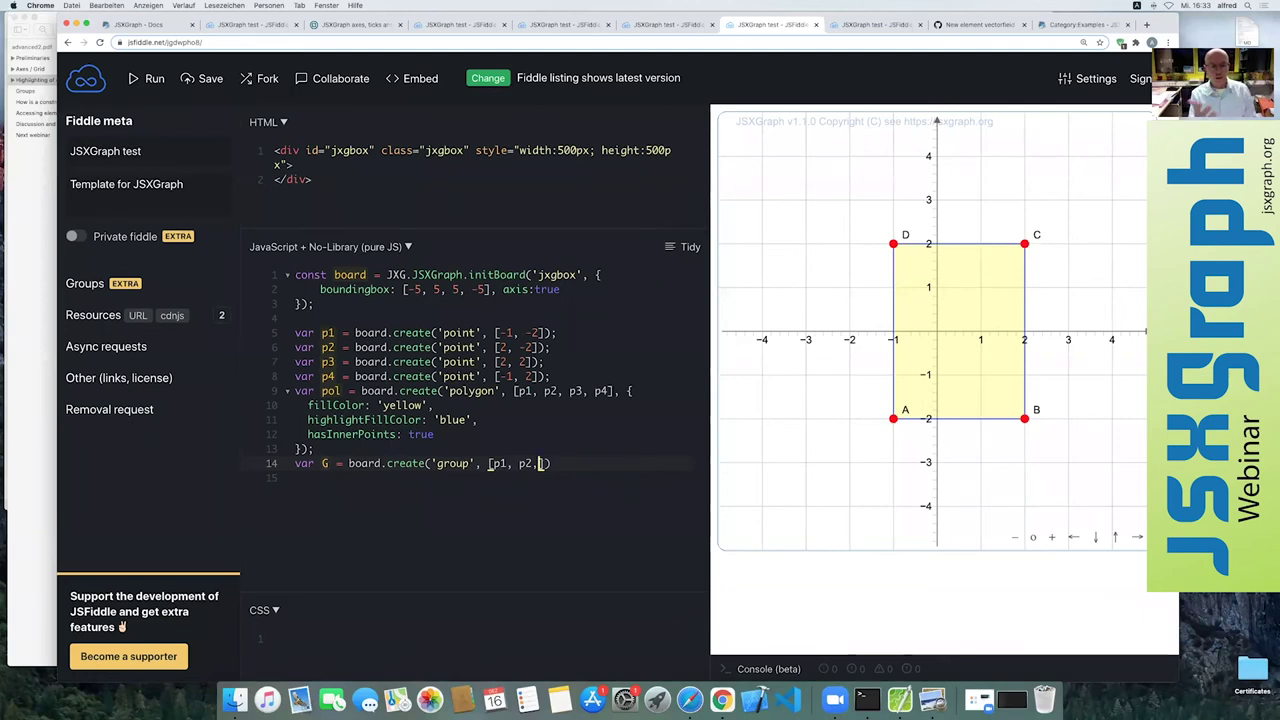
pyautogui.write('p3, p4])')
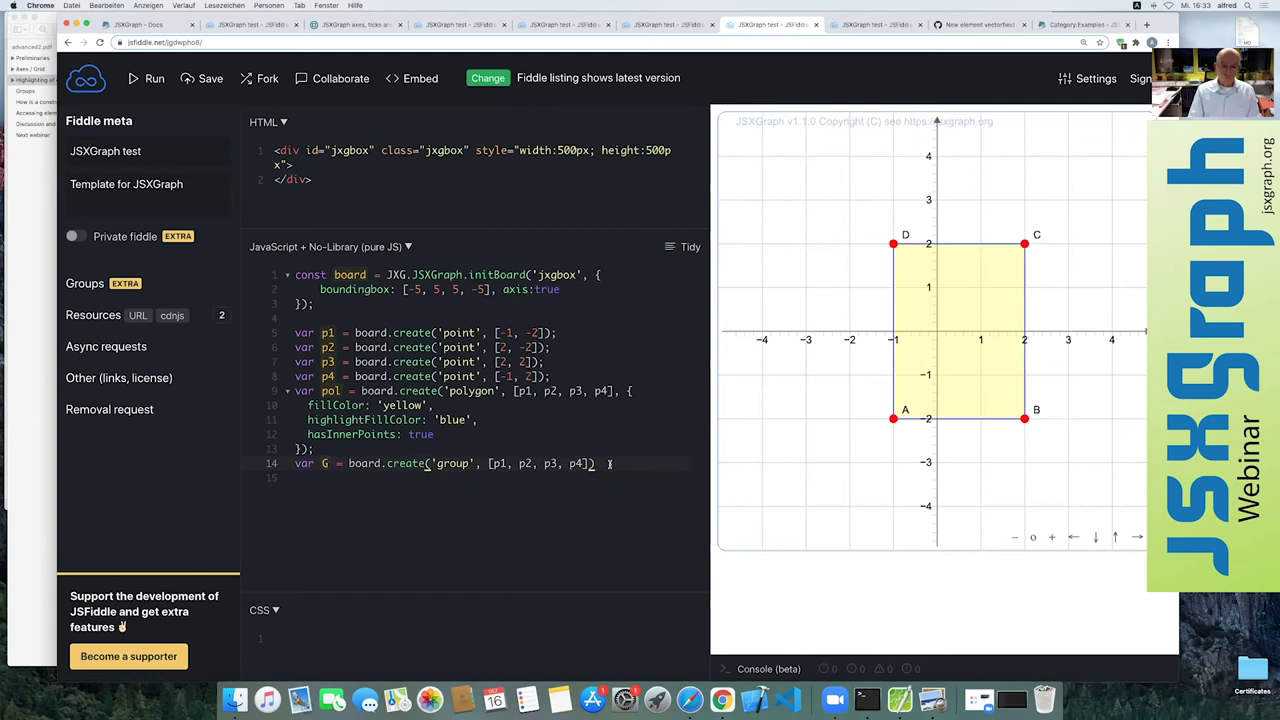
pyautogui.write(';')
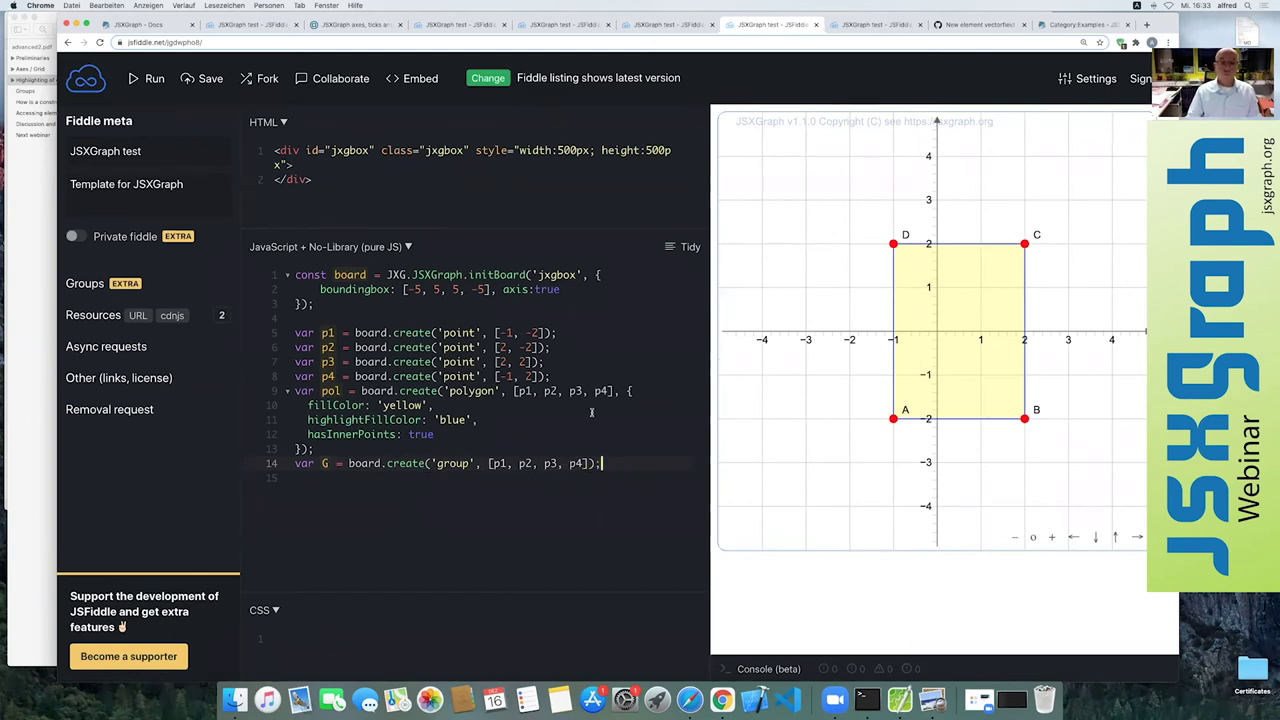
pyautogui.click(140, 79)
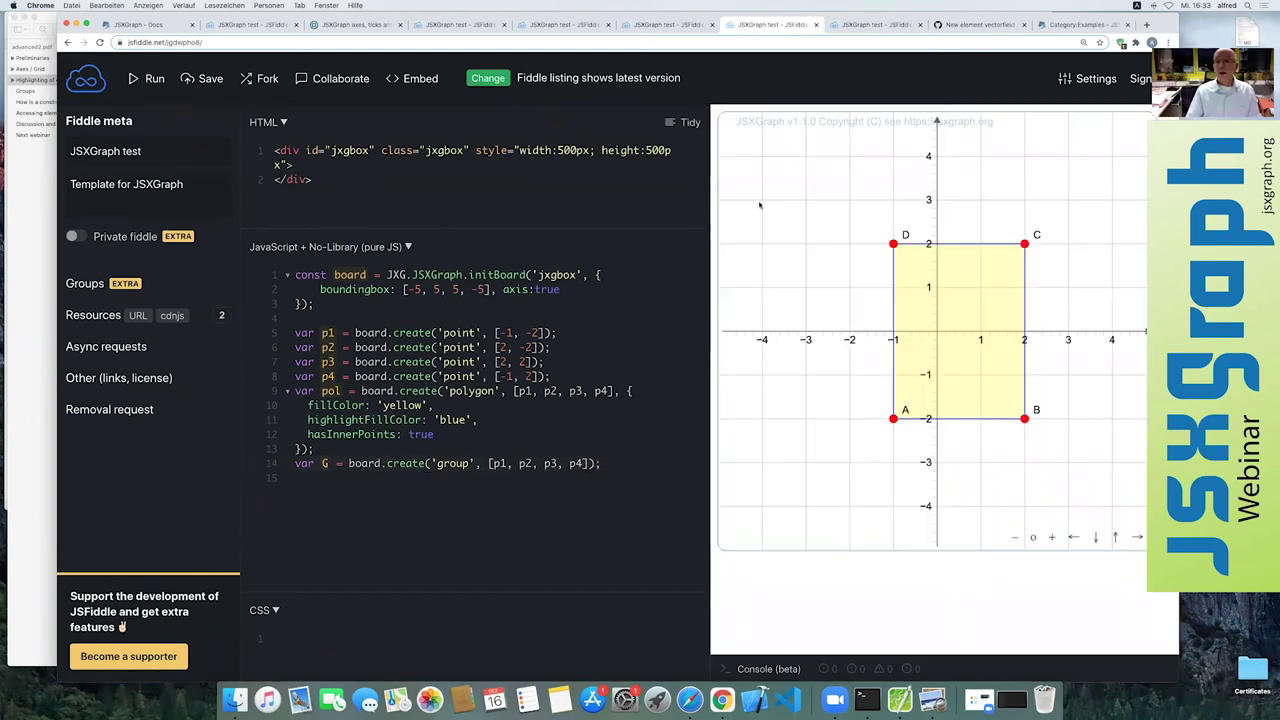
# - Drag the grouped yellow rectangle around the board, then show the Groups slide in Preview
pyautogui.moveTo(875, 239)
pyautogui.mouseDown()
pyautogui.moveTo(802, 211)
pyautogui.moveTo(832, 156)
pyautogui.mouseUp()
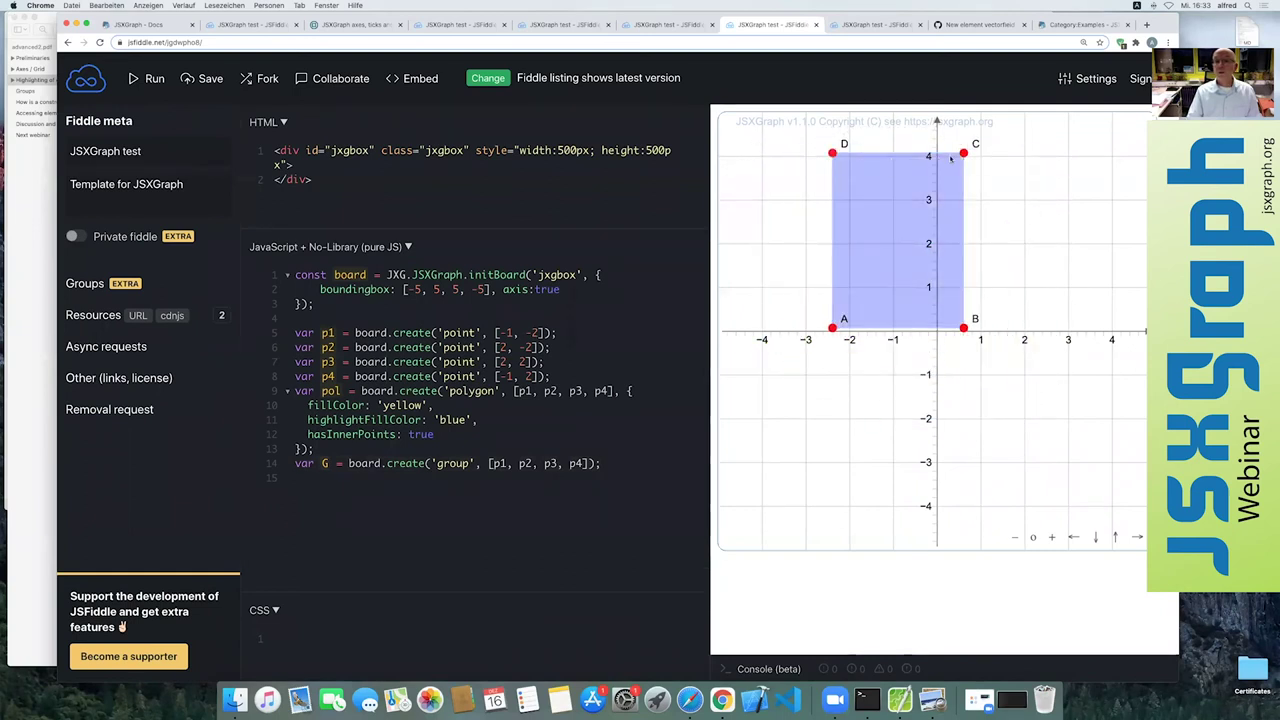
pyautogui.moveTo(944, 179)
pyautogui.mouseDown()
pyautogui.moveTo(1009, 284)
pyautogui.moveTo(890, 173)
pyautogui.moveTo(910, 316)
pyautogui.moveTo(925, 184)
pyautogui.moveTo(912, 206)
pyautogui.moveTo(858, 204)
pyautogui.mouseUp()
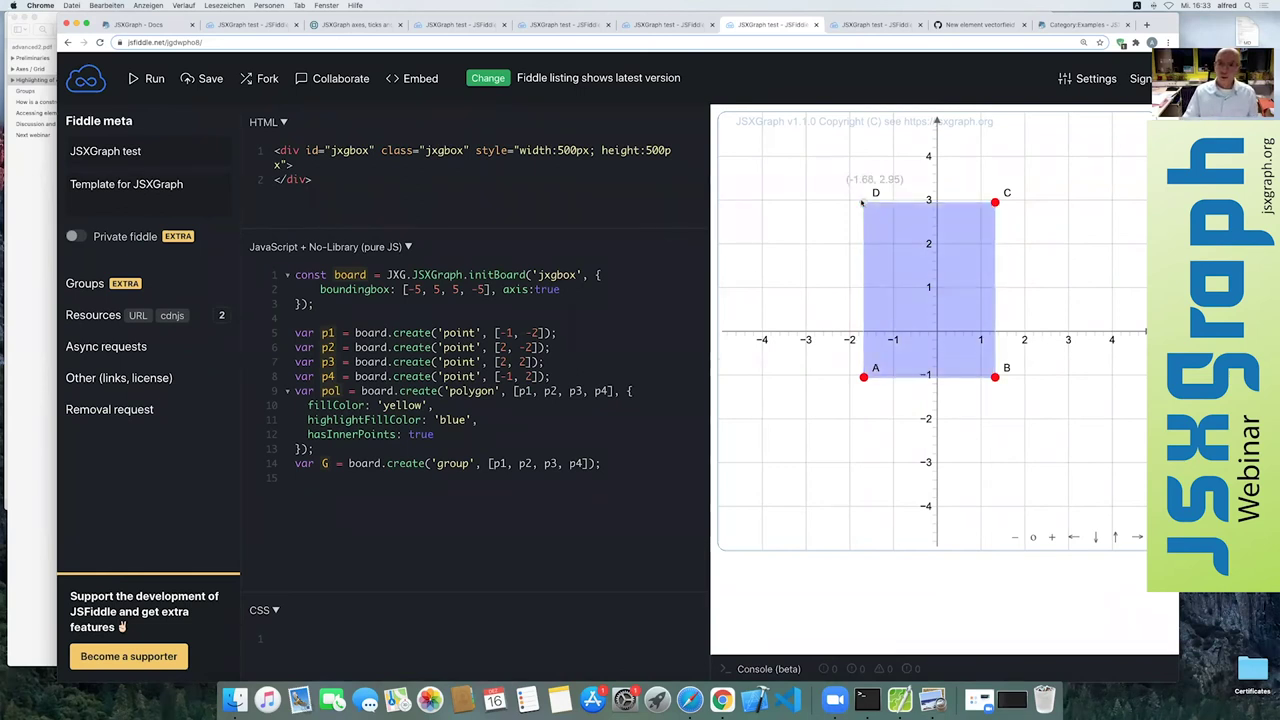
pyautogui.moveTo(864, 203)
pyautogui.mouseDown()
pyautogui.moveTo(861, 258)
pyautogui.moveTo(867, 218)
pyautogui.mouseUp()
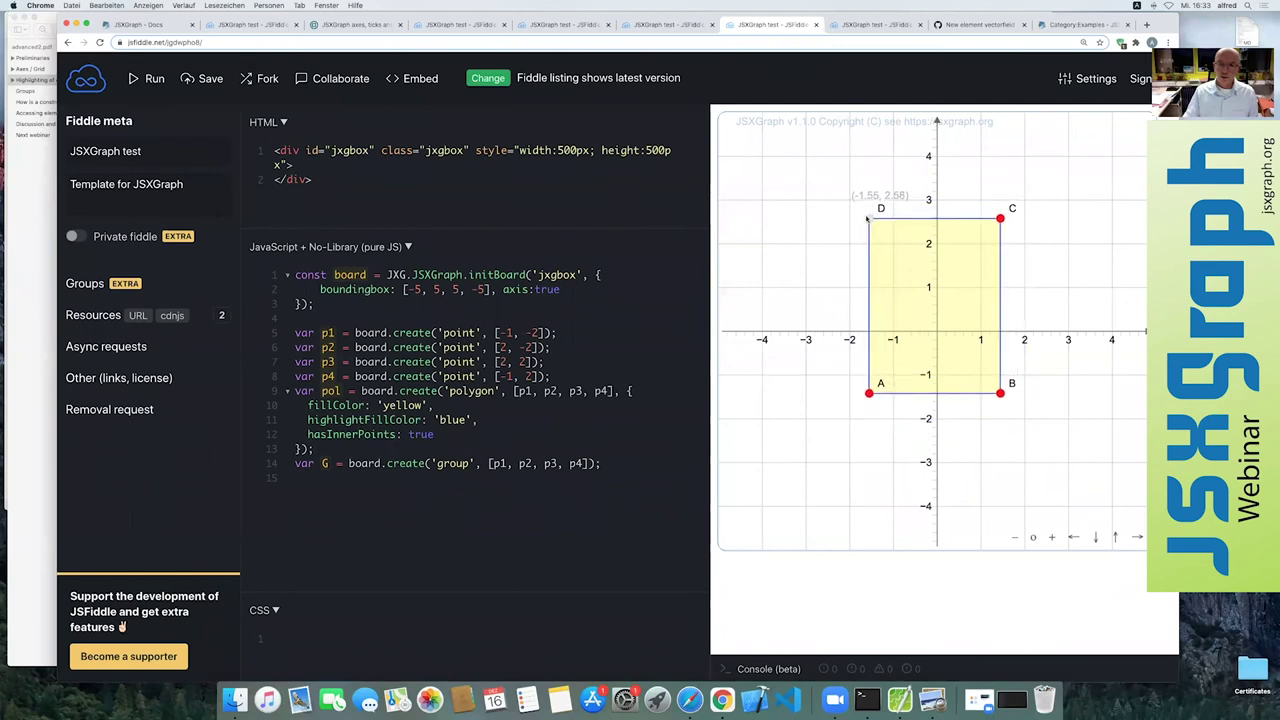
pyautogui.moveTo(867, 218); pyautogui.dragTo(853, 209)
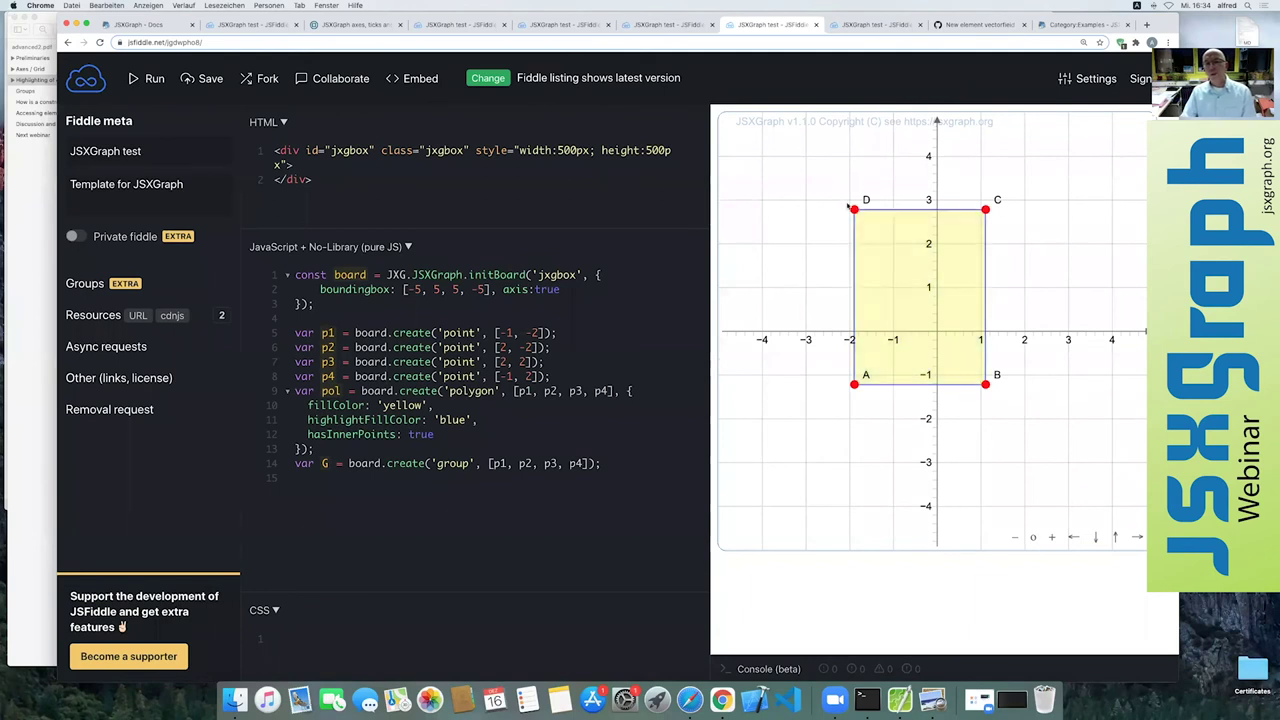
pyautogui.moveTo(853, 209)
pyautogui.mouseDown()
pyautogui.moveTo(778, 211)
pyautogui.moveTo(900, 209)
pyautogui.moveTo(809, 200)
pyautogui.moveTo(852, 209)
pyautogui.mouseUp()
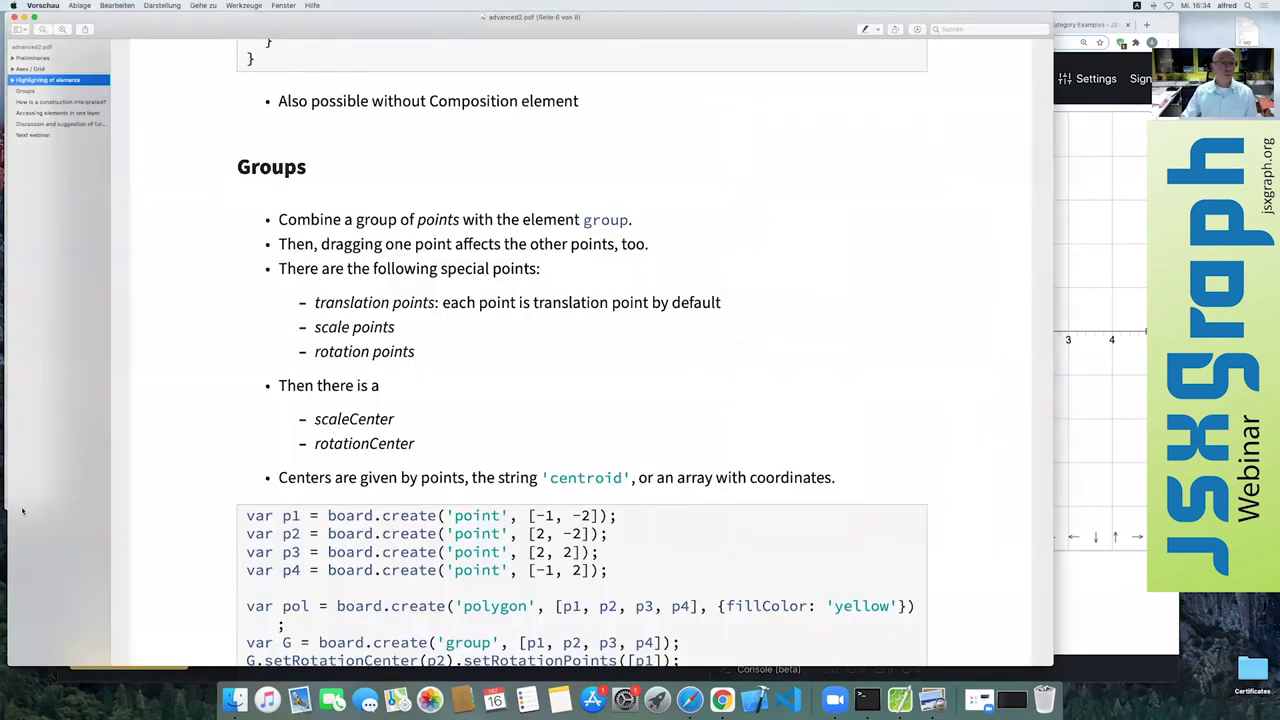
pyautogui.click(22, 511)
# - Write G.setRotationCenter('centroid').setRotationPoints(p1) on line 15, checking the slide for syntax
pyautogui.scroll(-5, 272, 440)
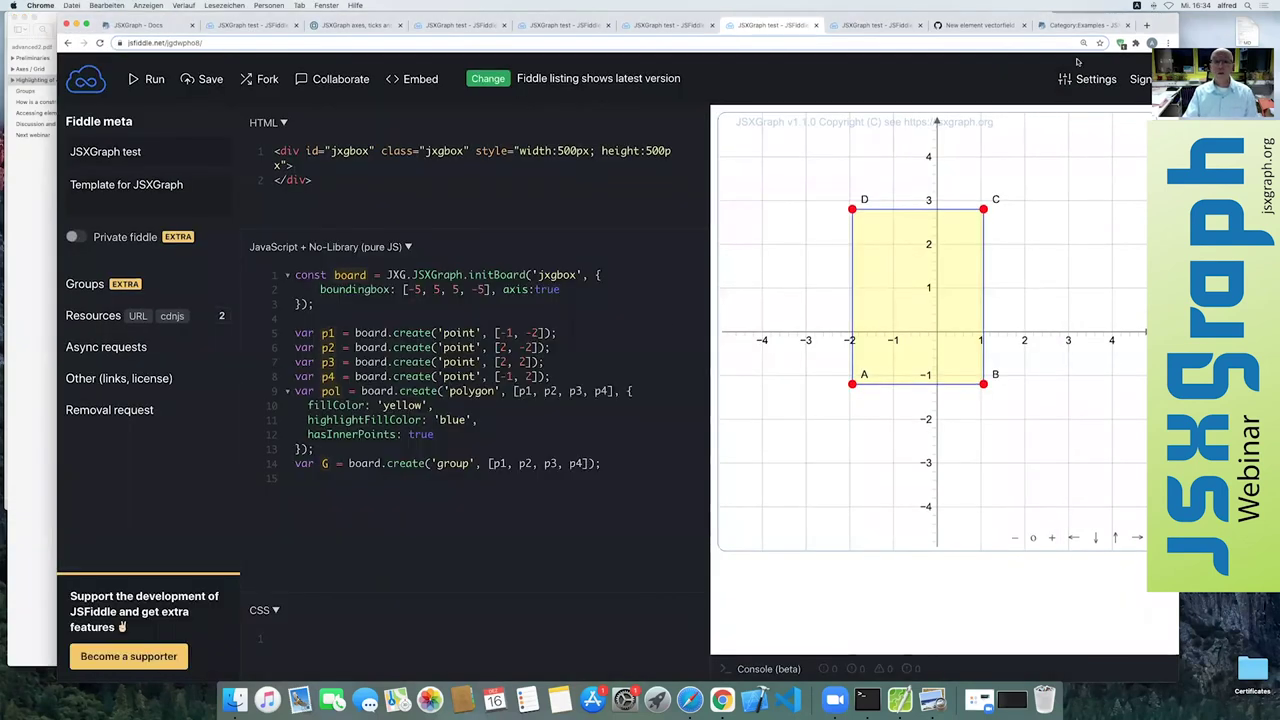
pyautogui.click(397, 485)
pyautogui.write('G.')
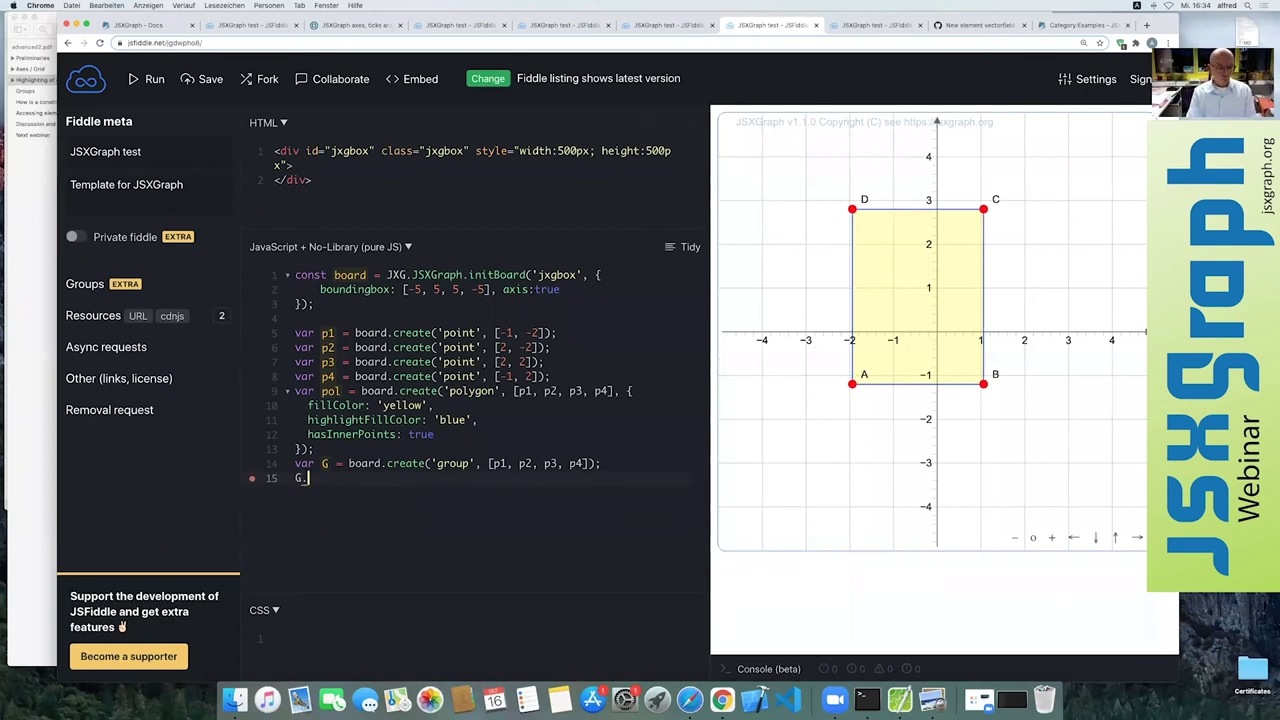
pyautogui.write('setRotat')
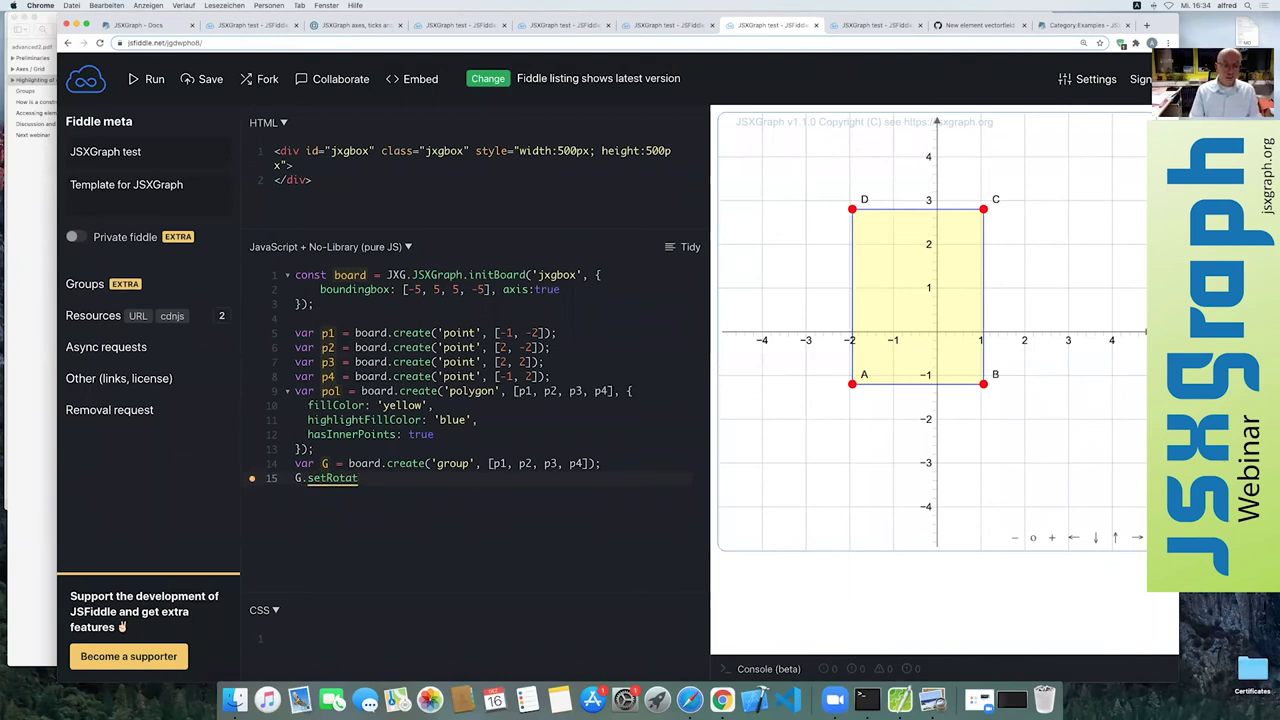
pyautogui.write('ion')
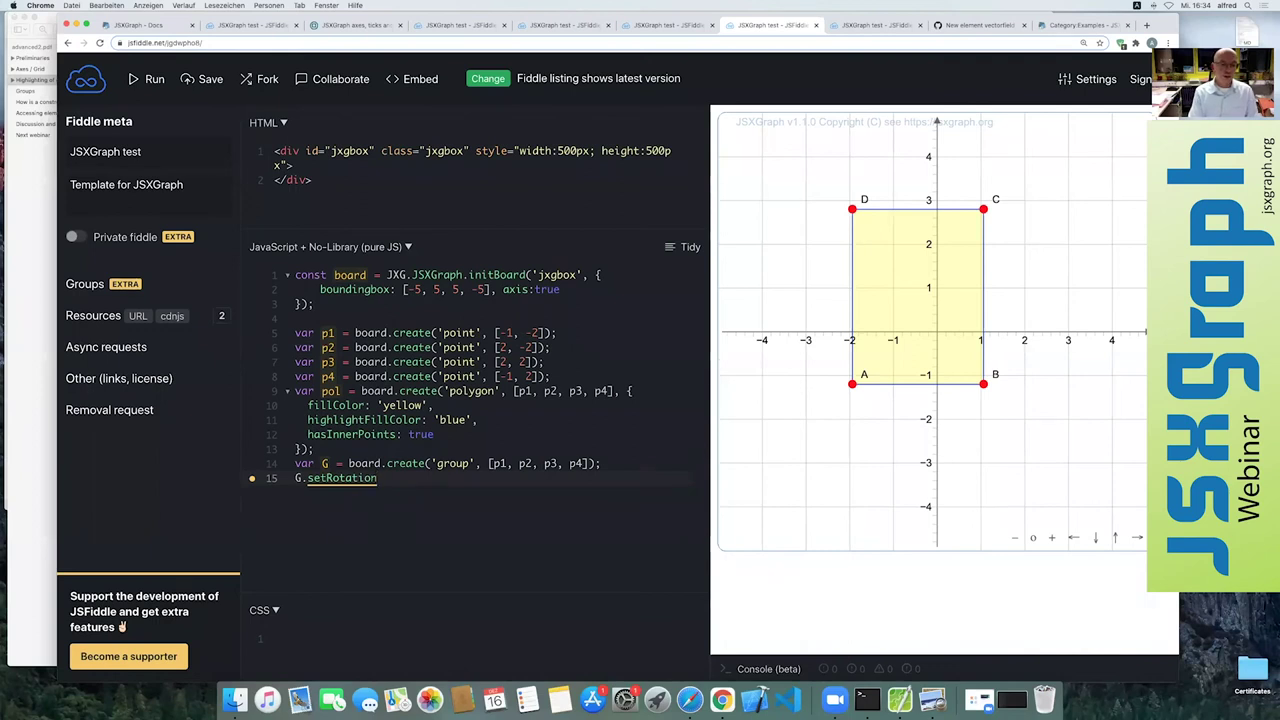
pyautogui.write('Center(')
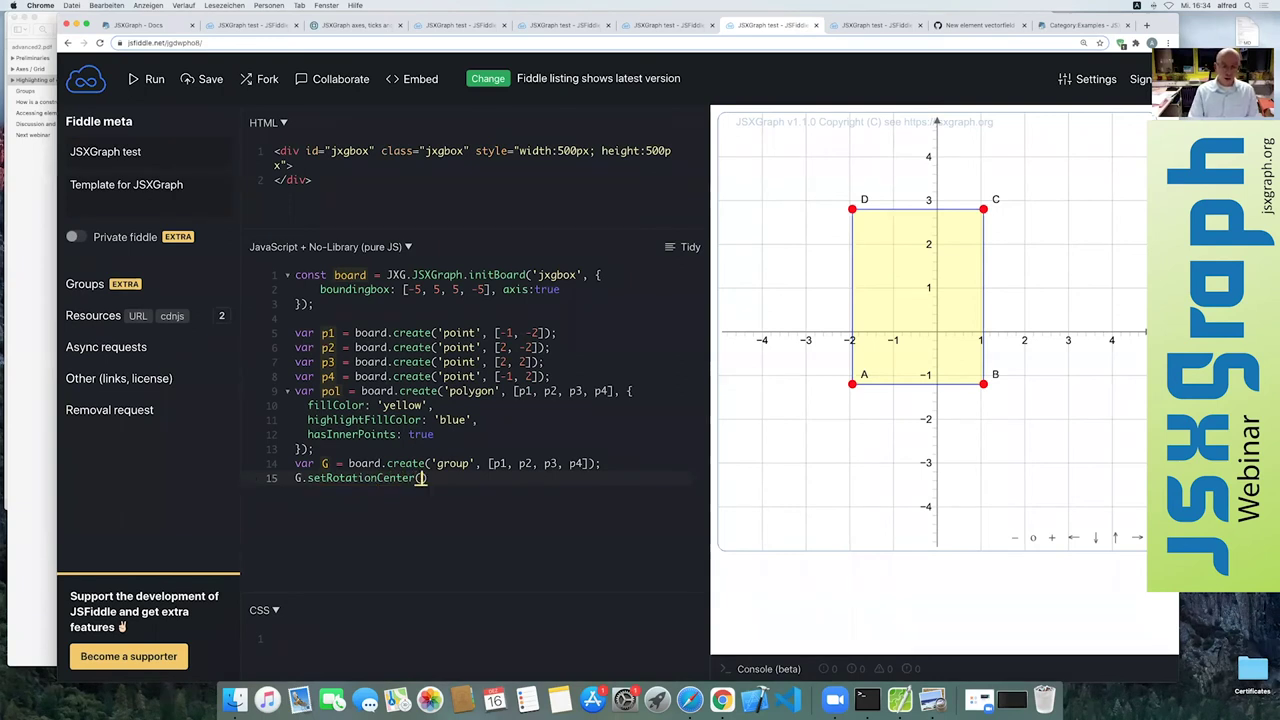
pyautogui.write("'centoi")
pyautogui.press('BackSpace')
pyautogui.press('BackSpace')
pyautogui.write('roid')
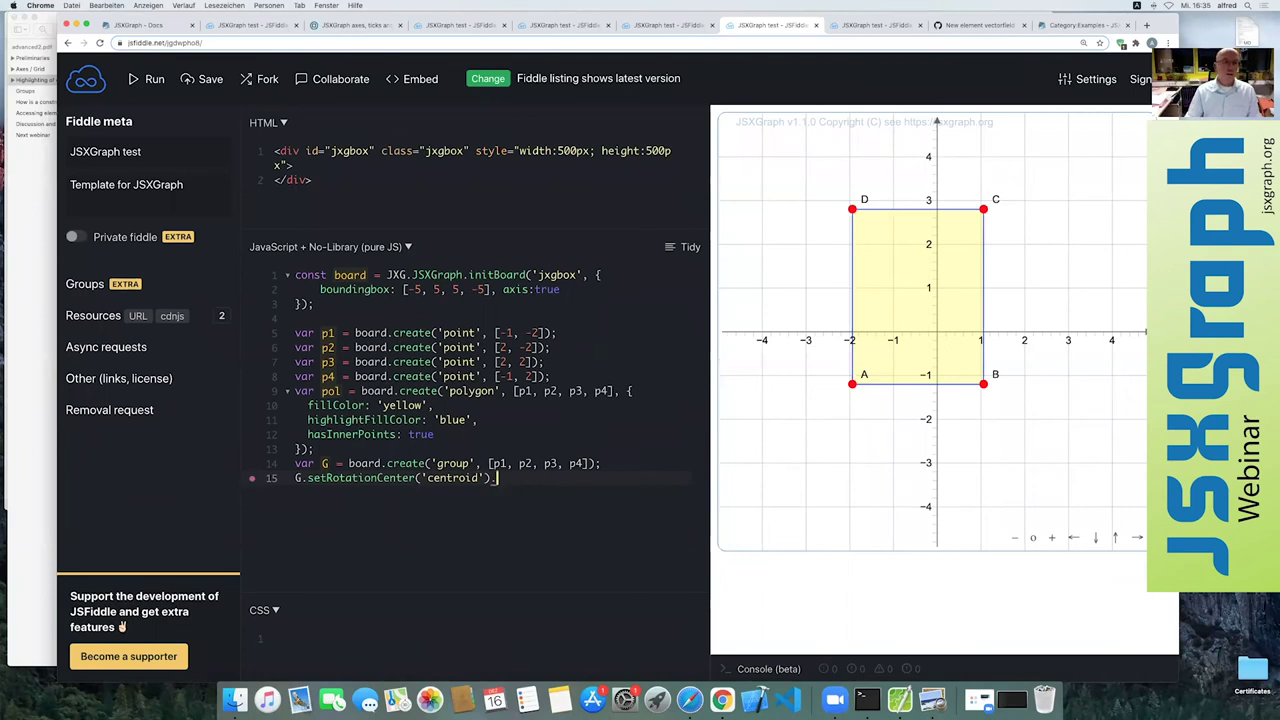
pyautogui.click(44, 495)
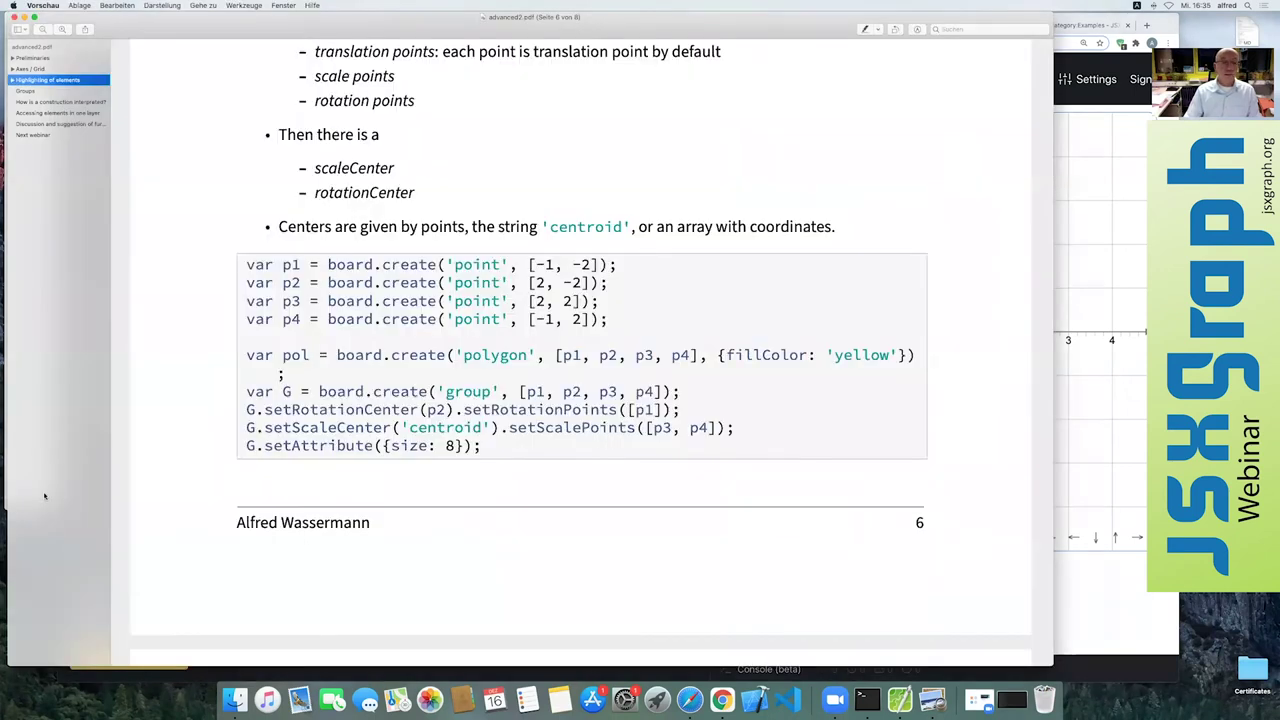
pyautogui.click(1166, 18)
pyautogui.write('.setRotationPoints')
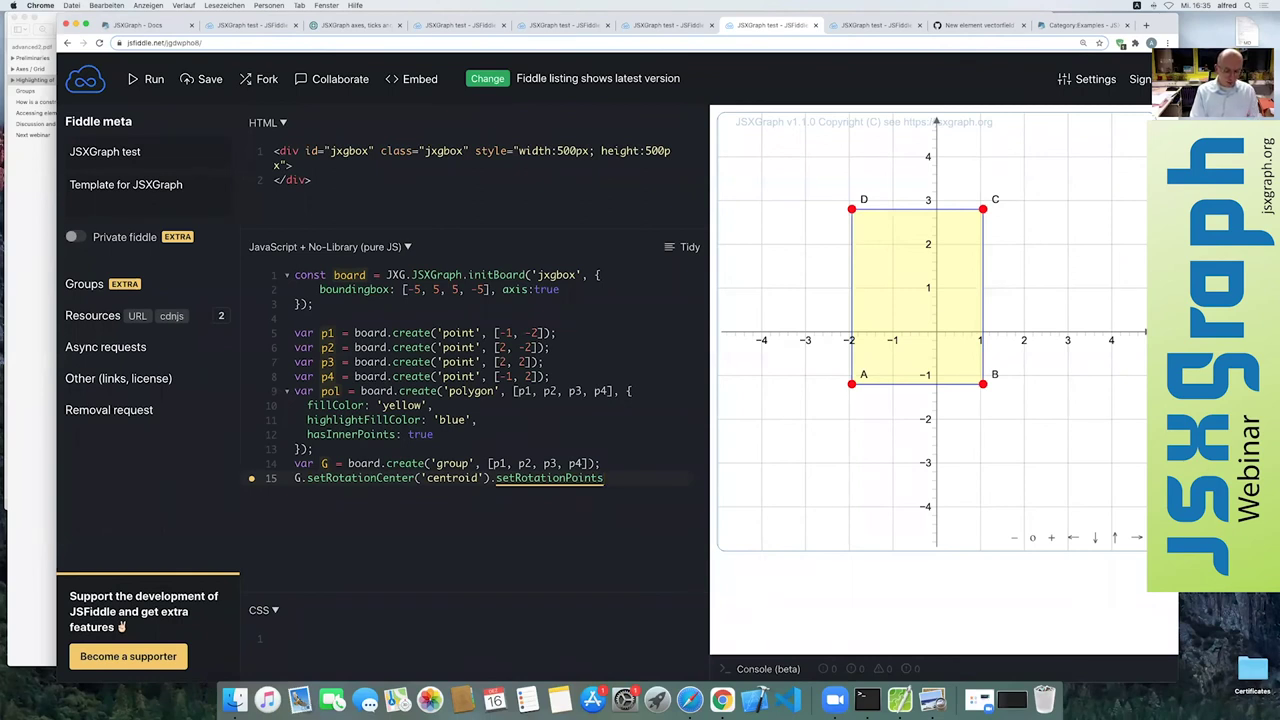
pyautogui.write('(p1);')
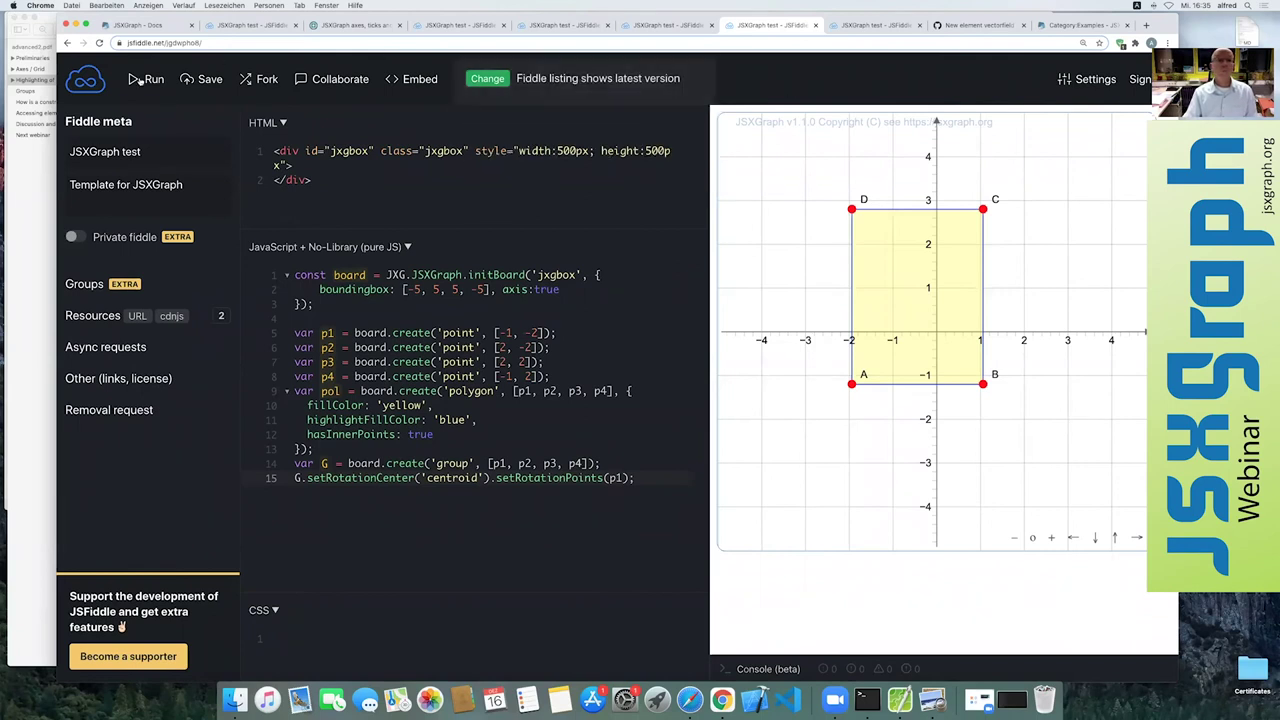
# - Re-run and drag point A to rotate the rectangle about its centroid
pyautogui.click(153, 84)
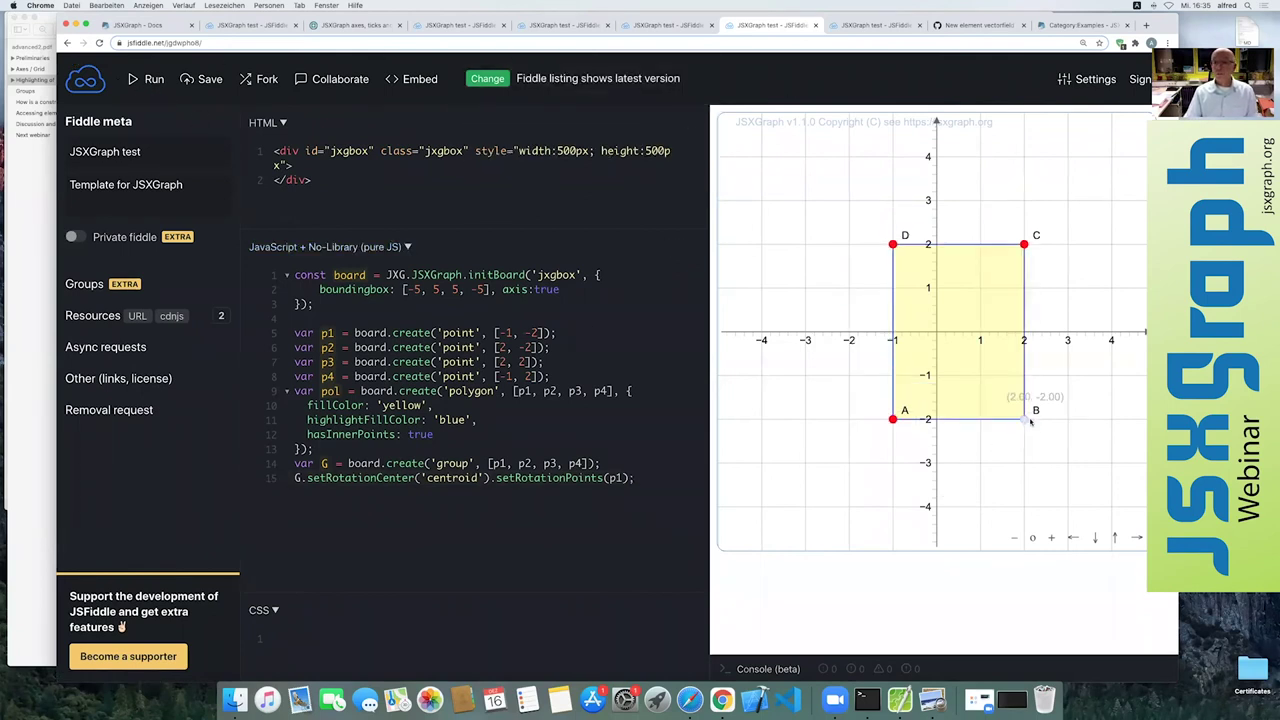
pyautogui.moveTo(1022, 420)
pyautogui.mouseDown()
pyautogui.moveTo(1025, 398)
pyautogui.moveTo(996, 385)
pyautogui.mouseUp()
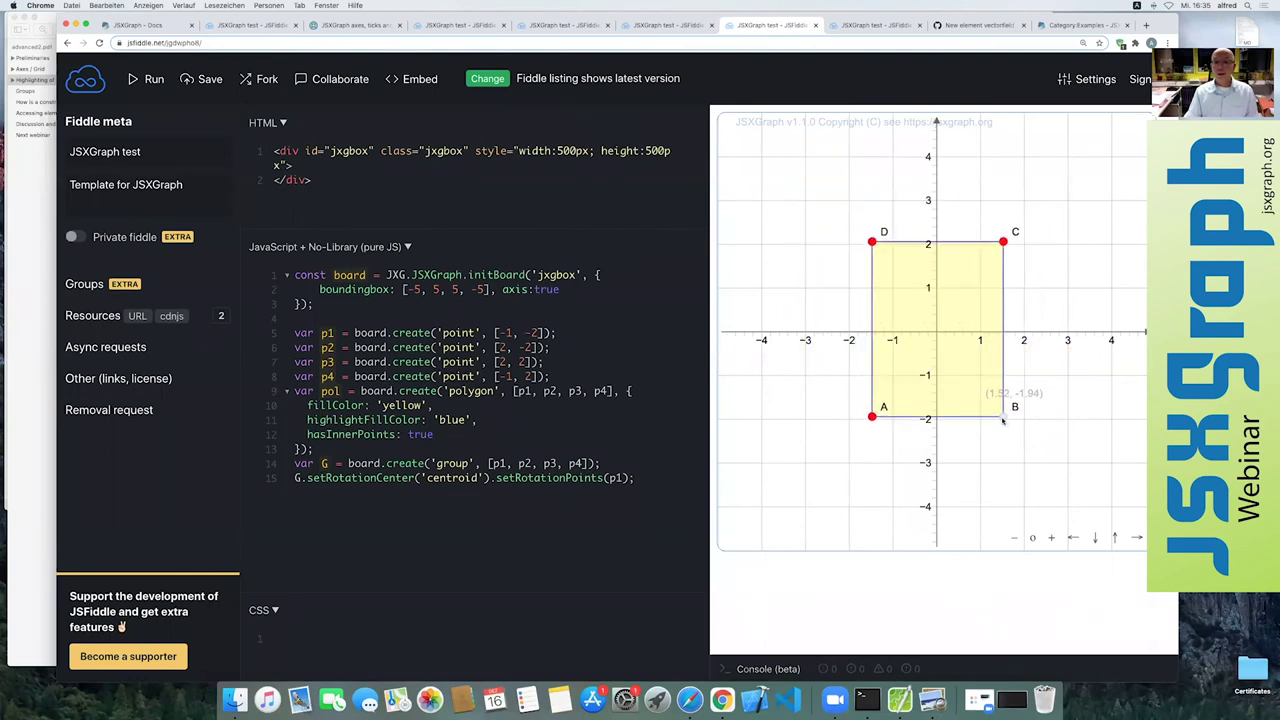
pyautogui.moveTo(996, 385); pyautogui.dragTo(1003, 416)
pyautogui.moveTo(876, 421)
pyautogui.mouseDown()
pyautogui.moveTo(973, 290)
pyautogui.moveTo(968, 418)
pyautogui.mouseUp()
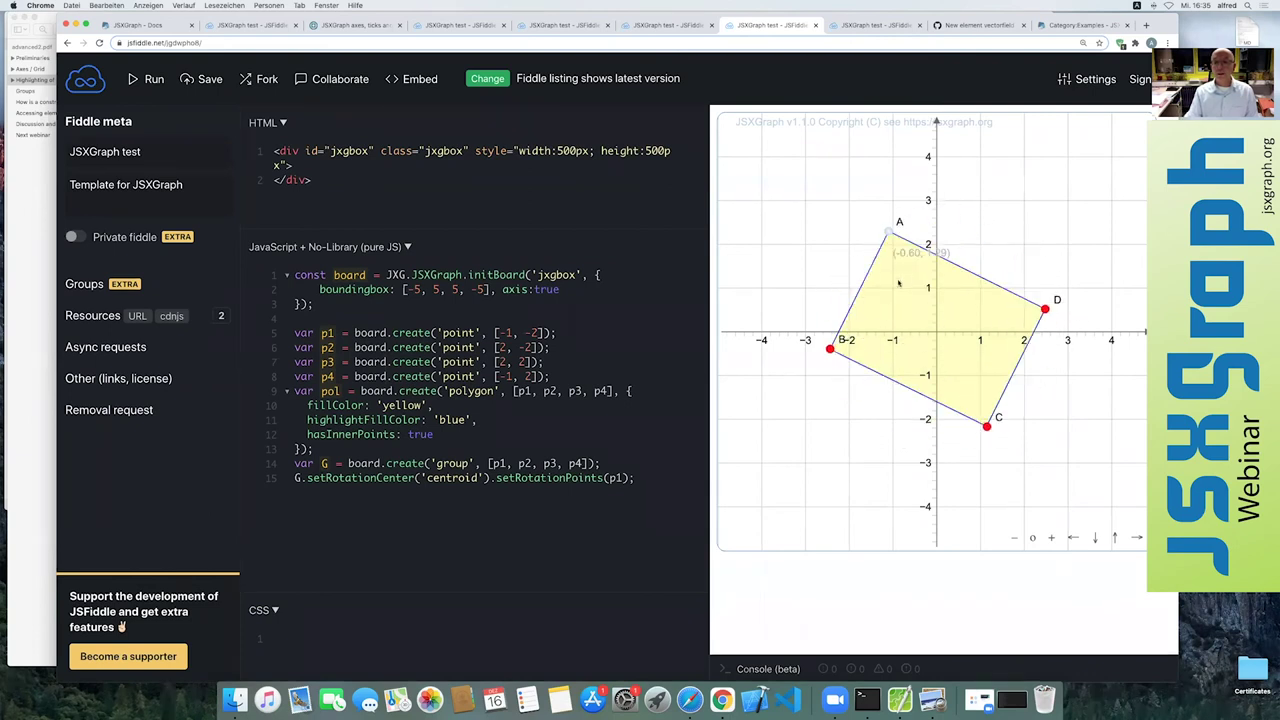
pyautogui.moveTo(968, 418); pyautogui.dragTo(924, 434)
# - Change the rotation centre on line 15 from 'centroid' to p2 and re-run
pyautogui.click(641, 479)
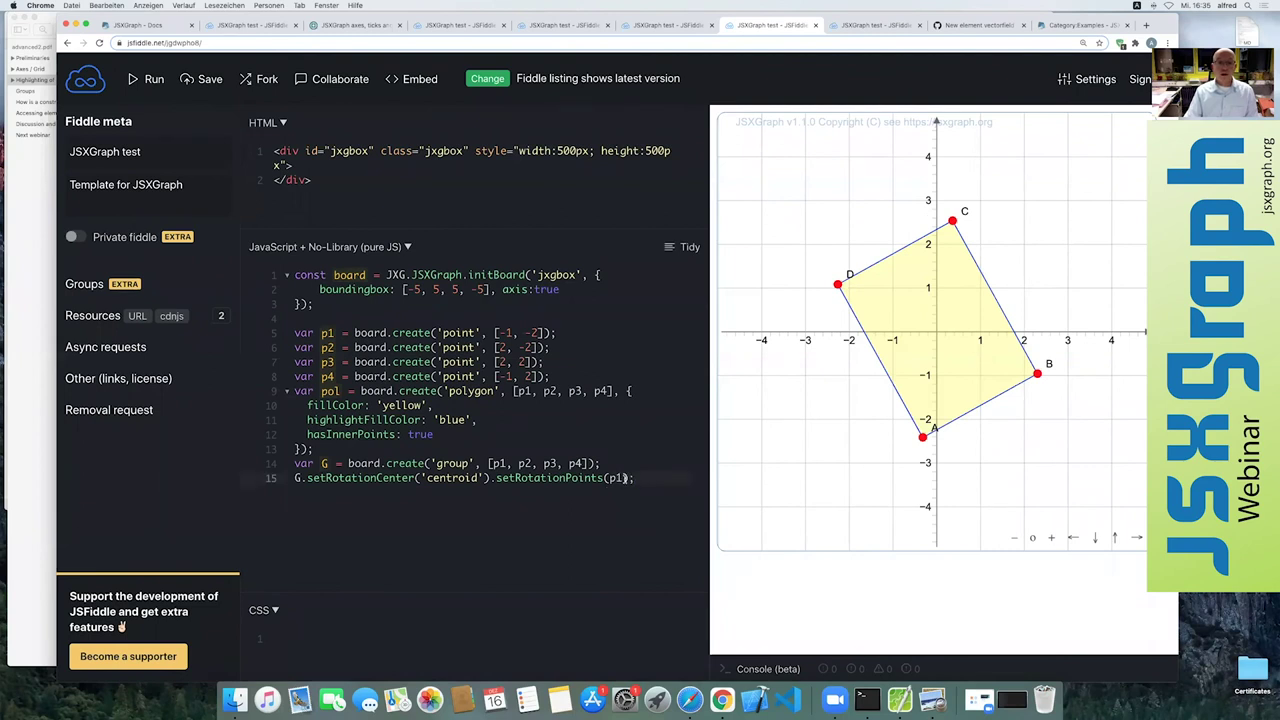
pyautogui.press('BackSpace')
pyautogui.write(';')
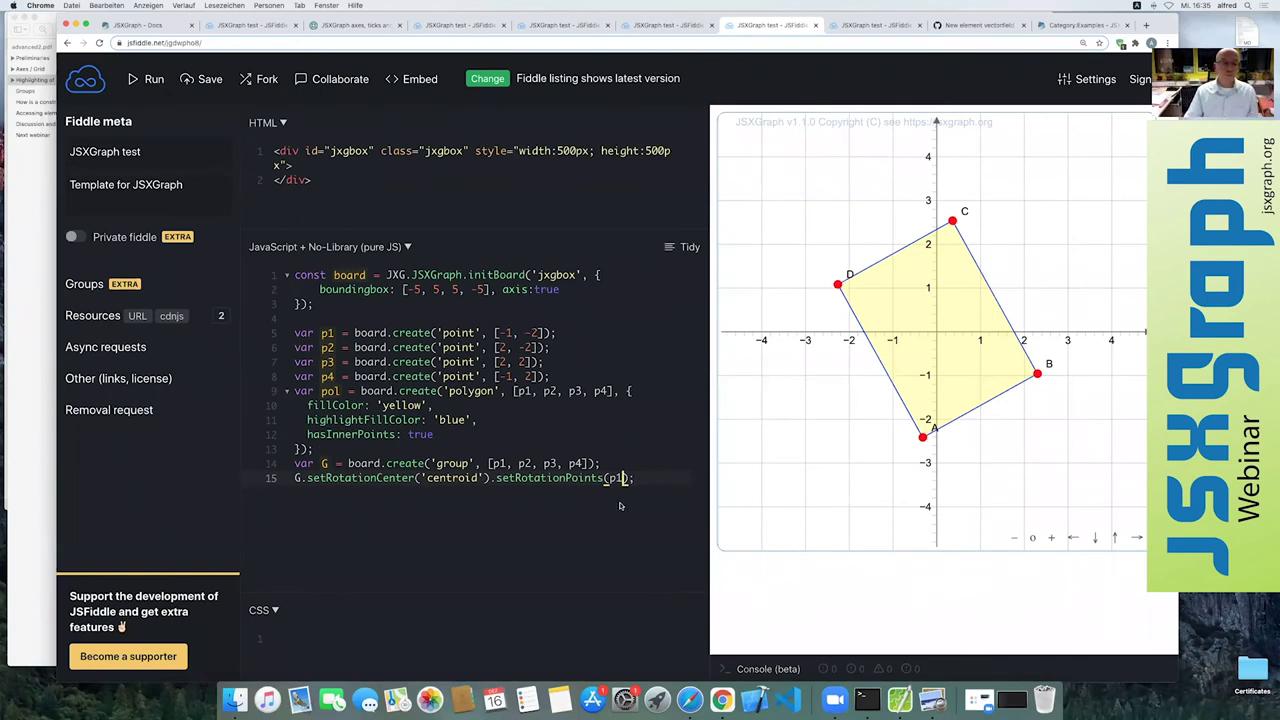
pyautogui.click(646, 477)
pyautogui.press('Return')
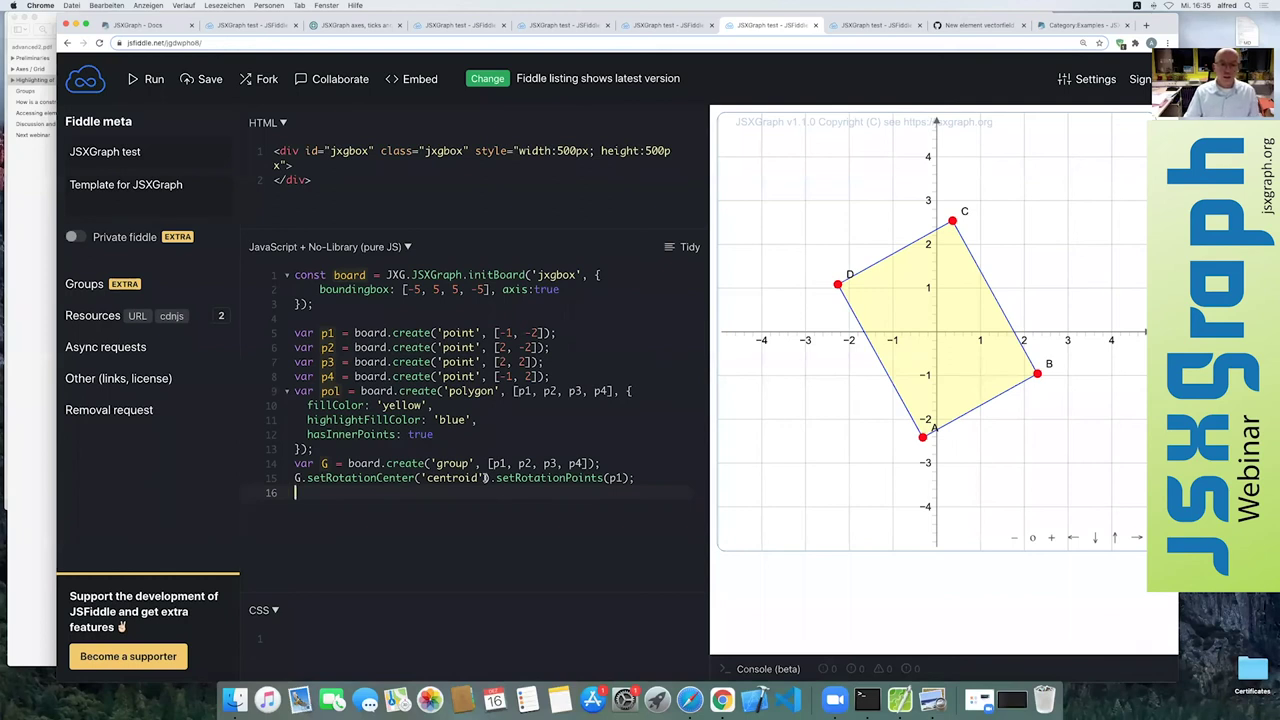
pyautogui.click(496, 478)
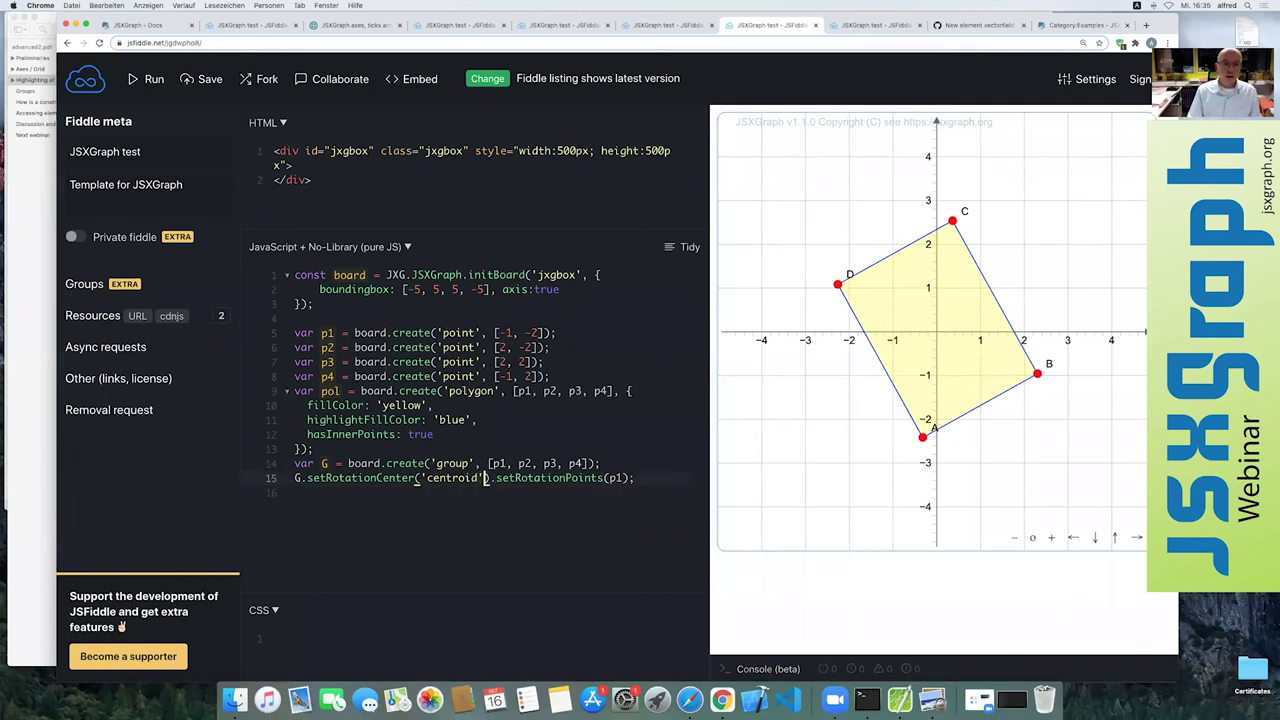
pyautogui.press('BackSpace')
pyautogui.press('BackSpace')
pyautogui.press('BackSpace')
pyautogui.press('BackSpace')
pyautogui.press('BackSpace')
pyautogui.press('BackSpace')
pyautogui.press('BackSpace')
pyautogui.press('BackSpace')
pyautogui.press('BackSpace')
pyautogui.write('p2')
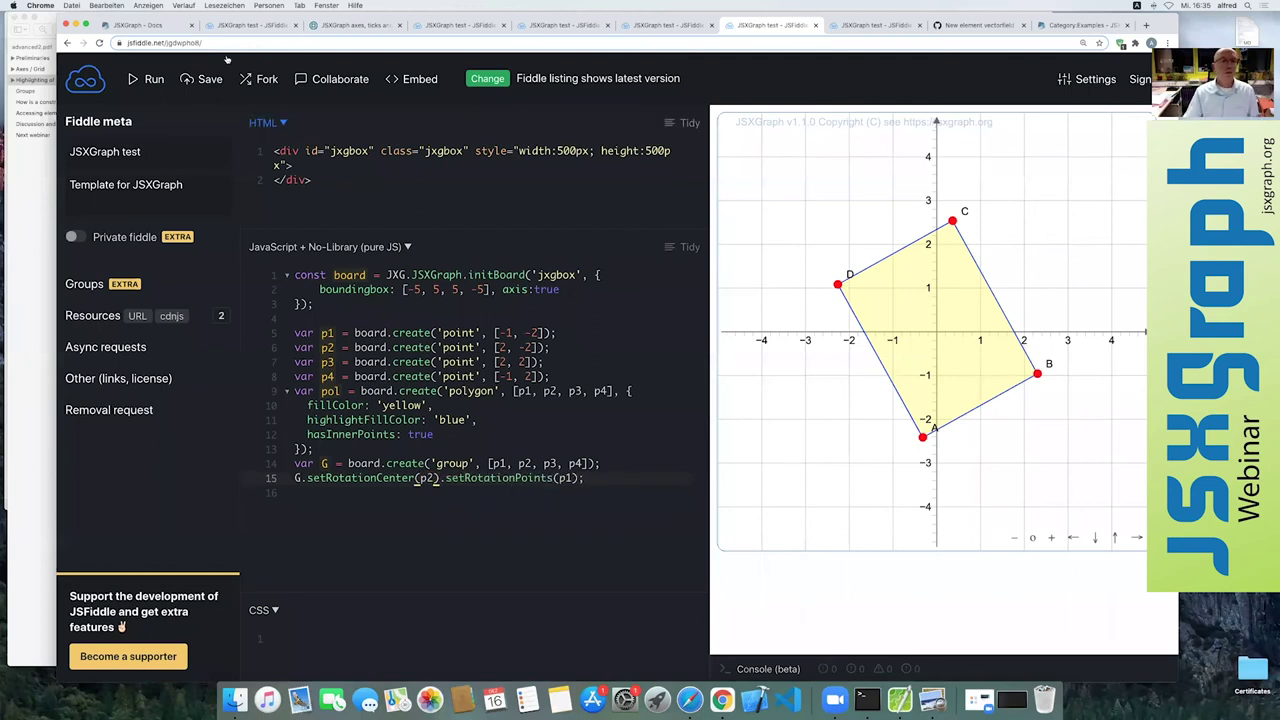
pyautogui.click(147, 79)
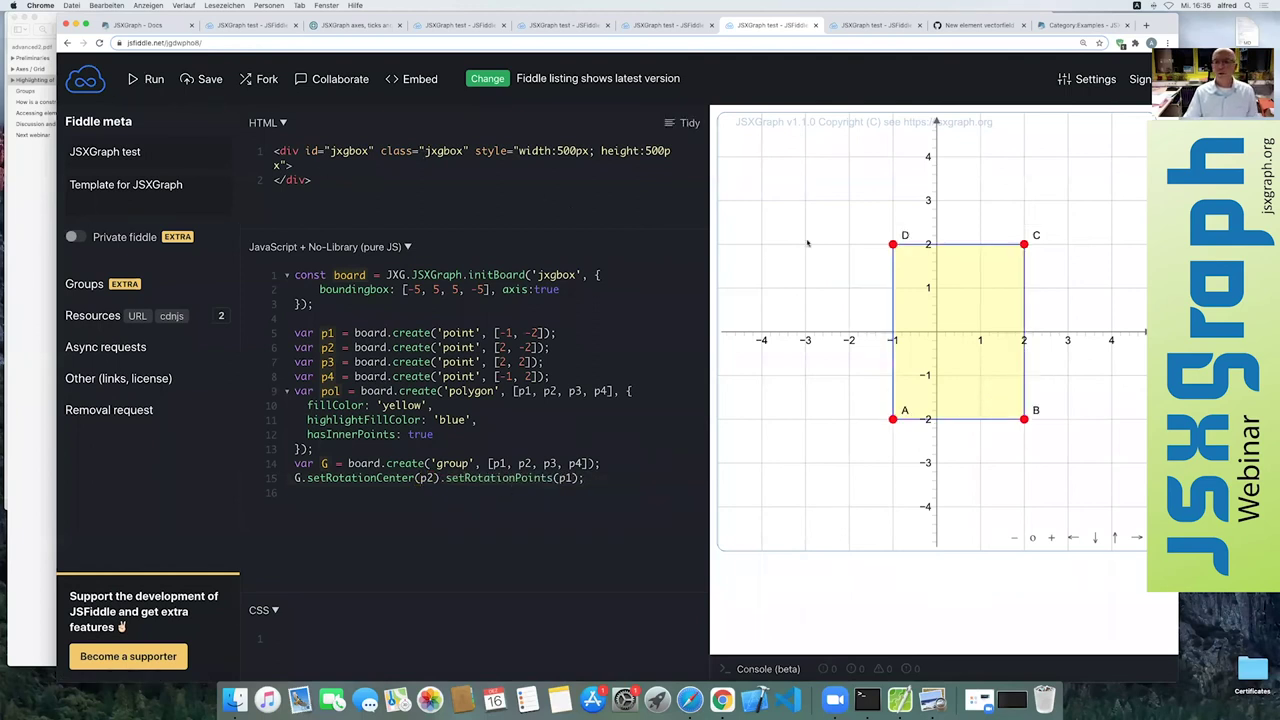
# - Drag A to swing the rectangle around B, then retype the centre as 'centroid'
pyautogui.moveTo(893, 419); pyautogui.dragTo(991, 537)
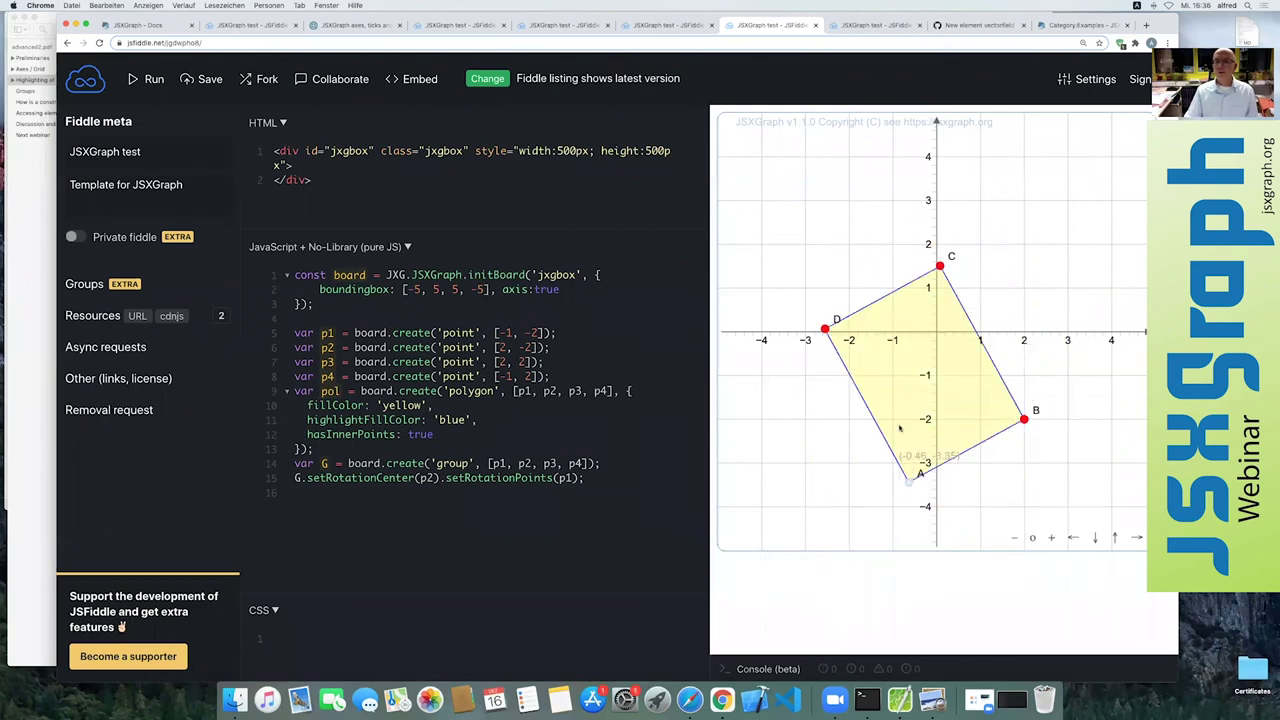
pyautogui.moveTo(991, 537); pyautogui.dragTo(896, 387)
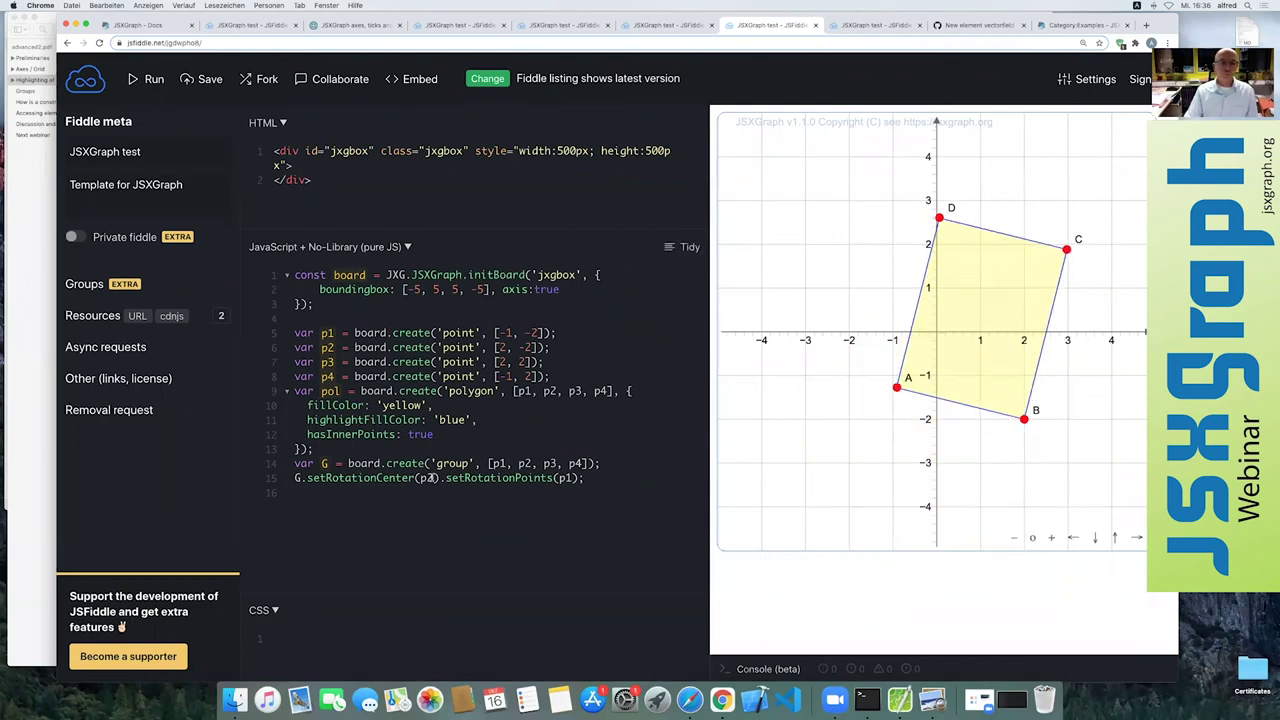
pyautogui.click(434, 478)
pyautogui.press('BackSpace')
pyautogui.press('BackSpace')
pyautogui.write("'")
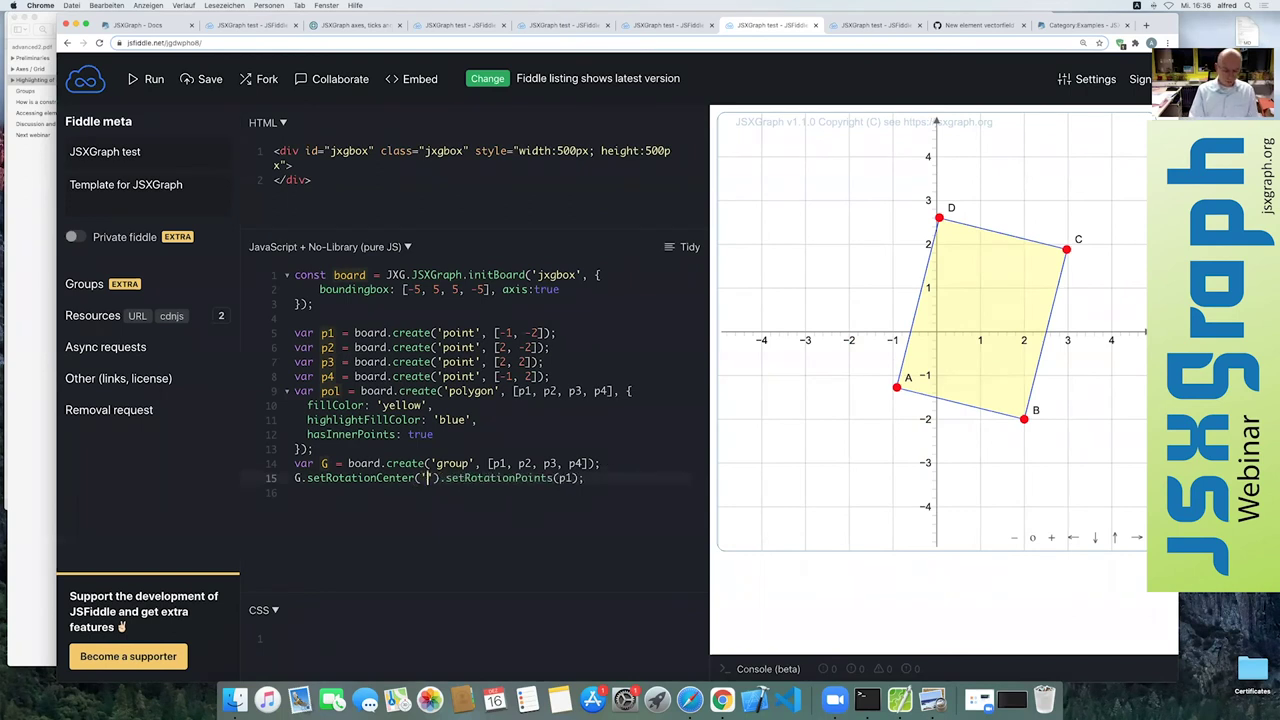
pyautogui.write('centroid')
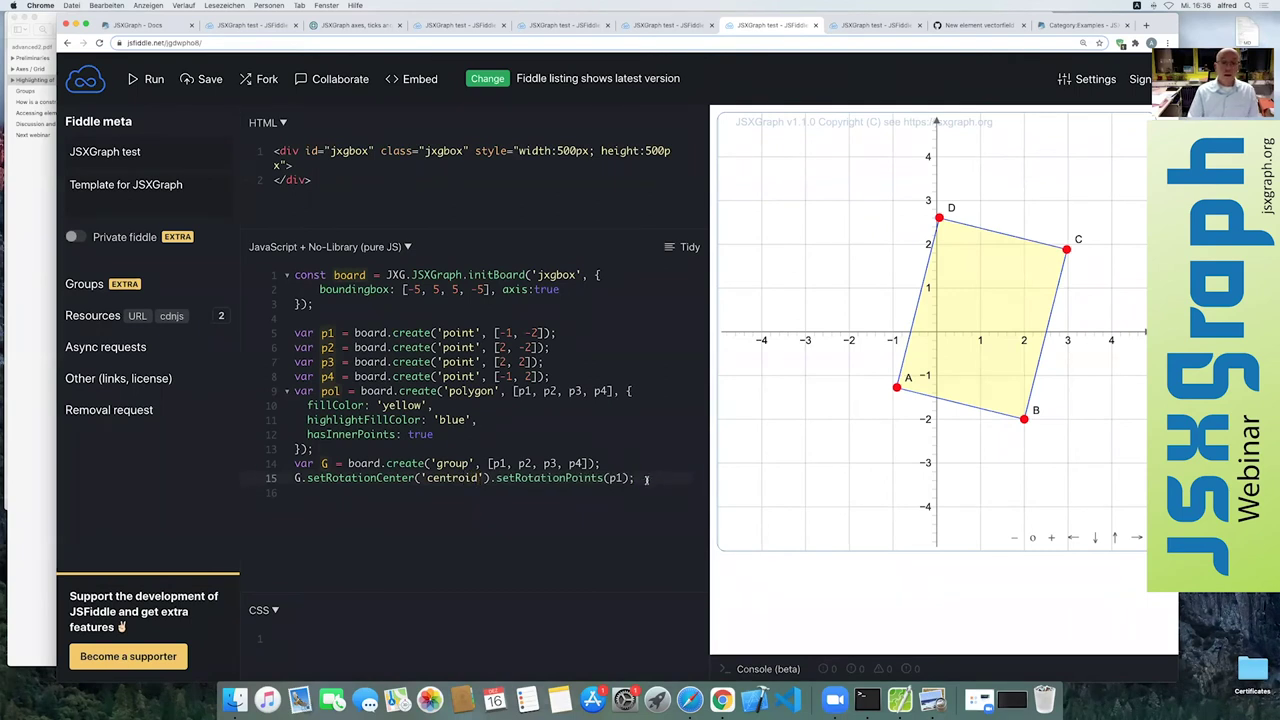
# - Add G.setScaleCenter(p1).setScalePoints([p3, p4]); as line 16 and re-run to reset rectangle ABCD
pyautogui.press('Return')
pyautogui.write('G.setScaleCenter(p')
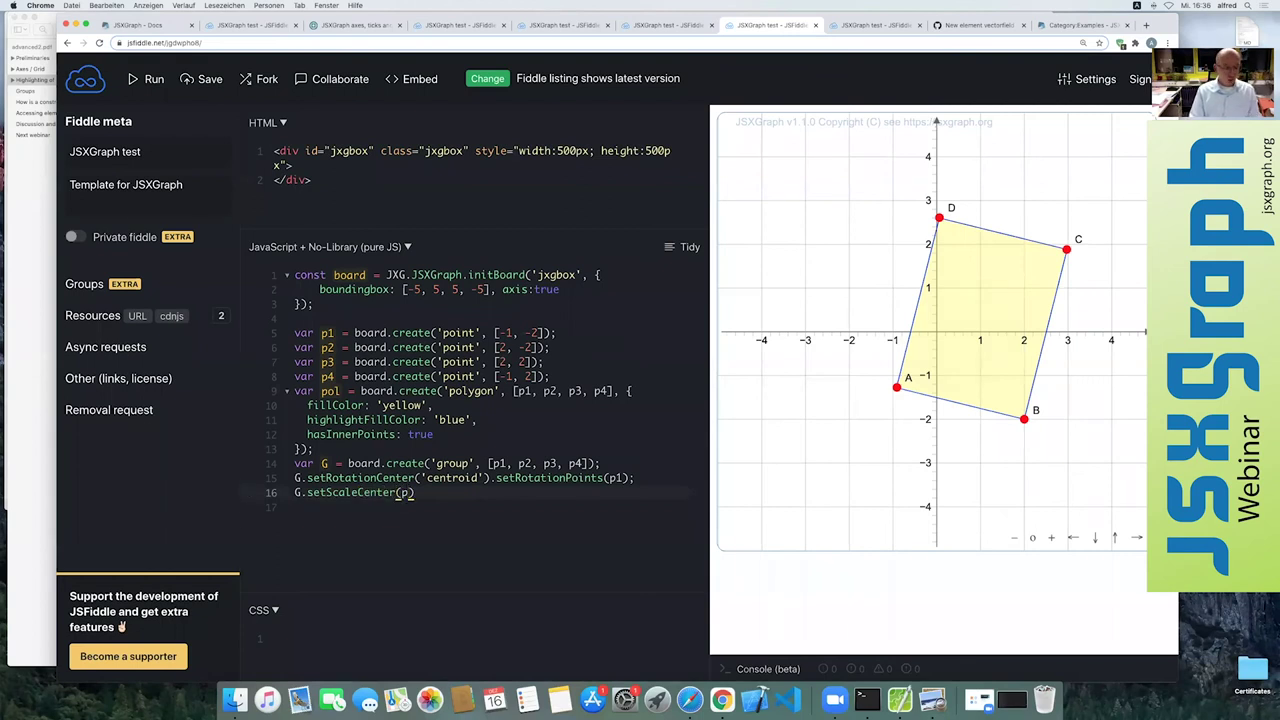
pyautogui.write('1).se')
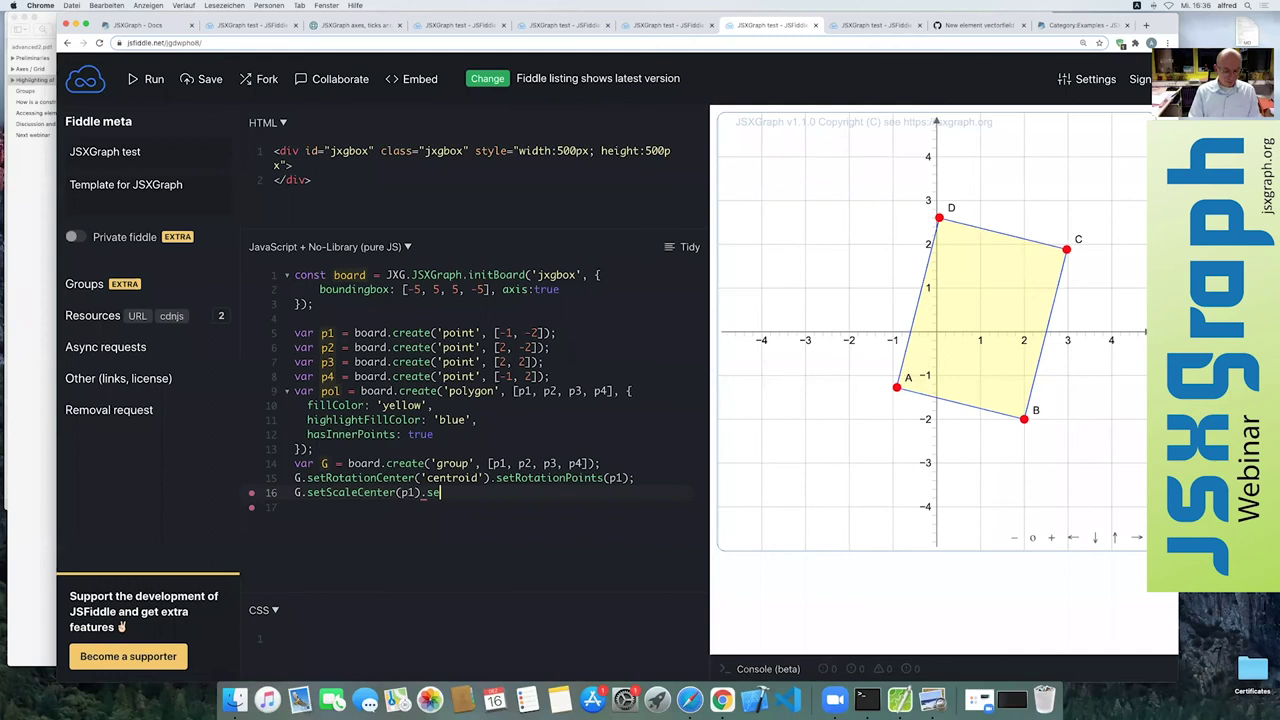
pyautogui.write('tScalePoints([')
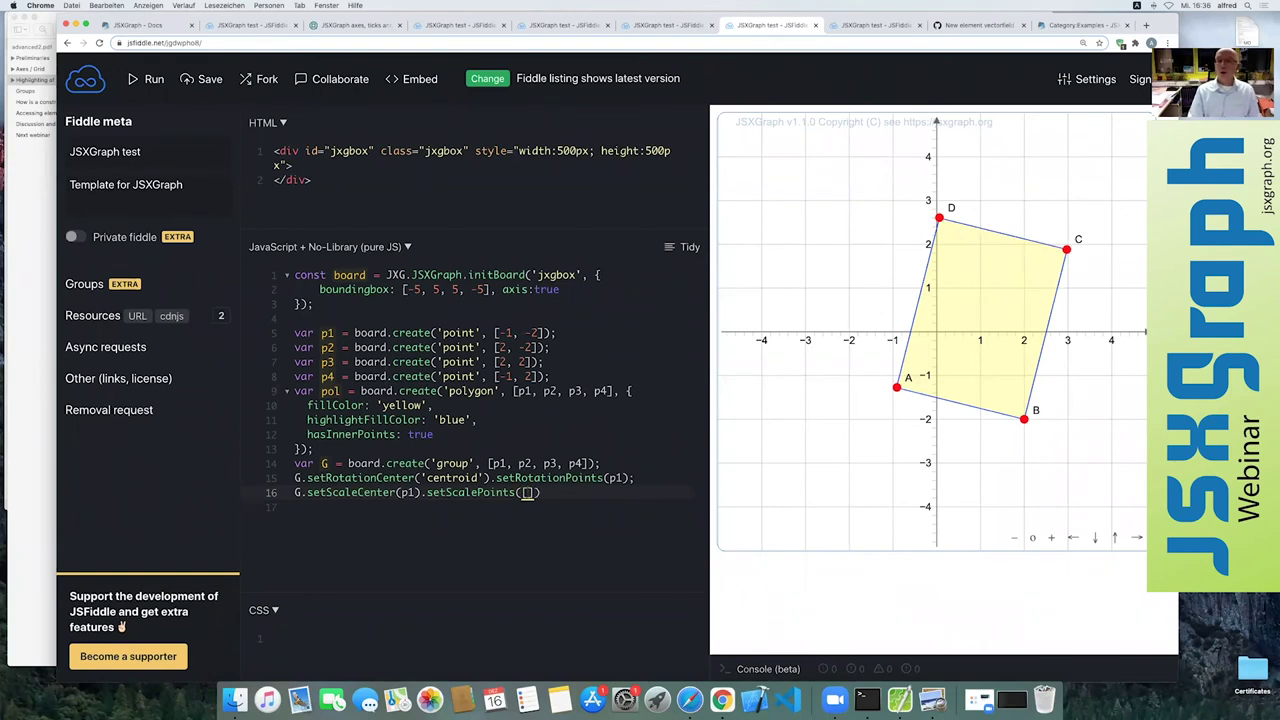
pyautogui.write('p')
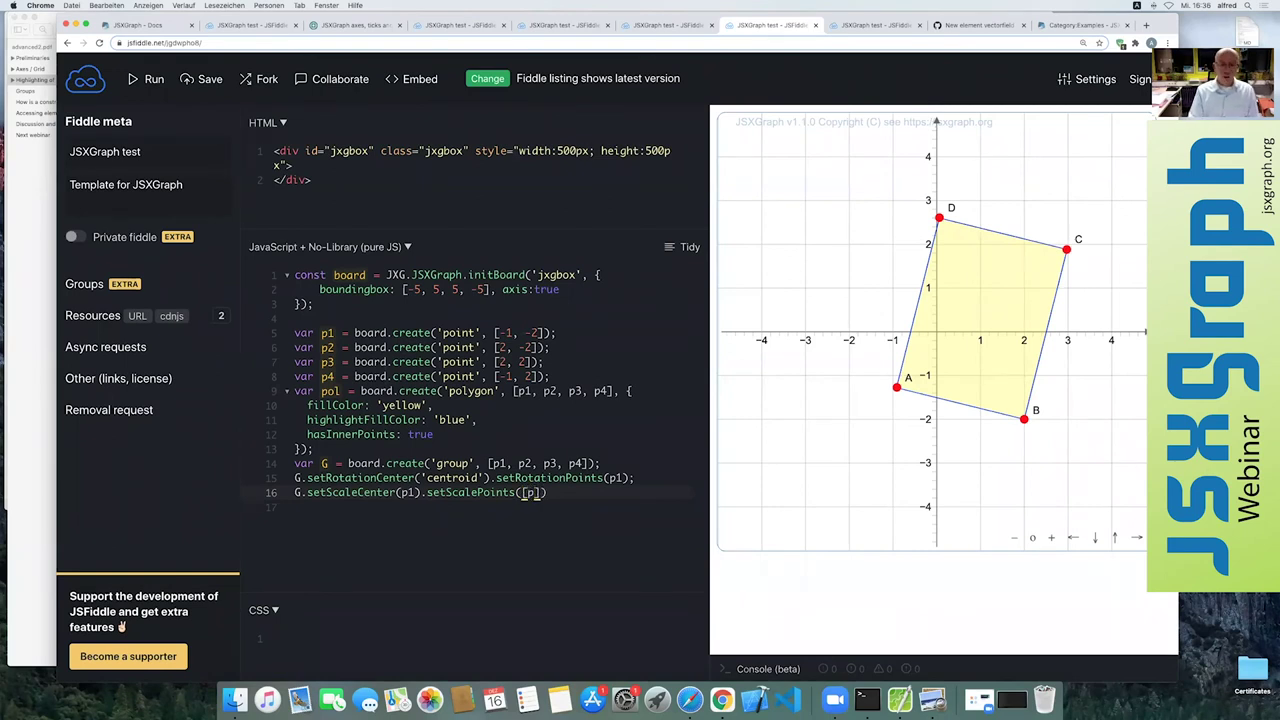
pyautogui.write('3, p4')
pyautogui.press('End')
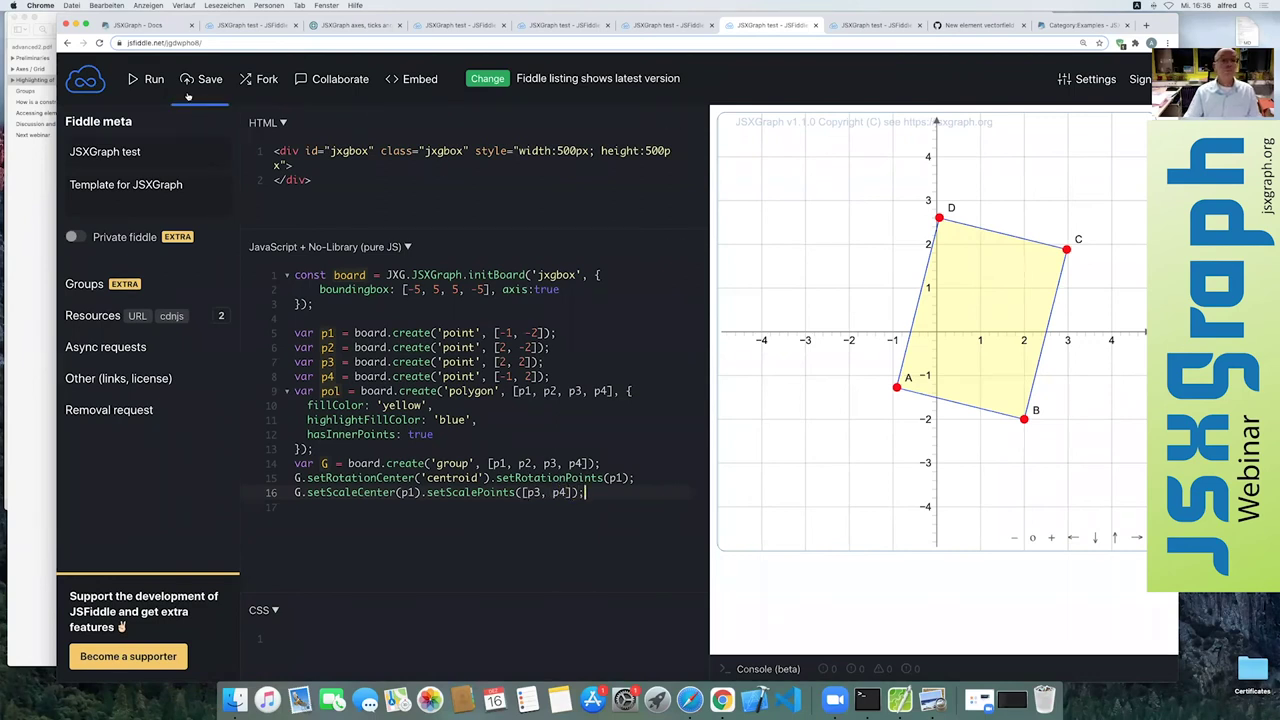
pyautogui.click(145, 88)
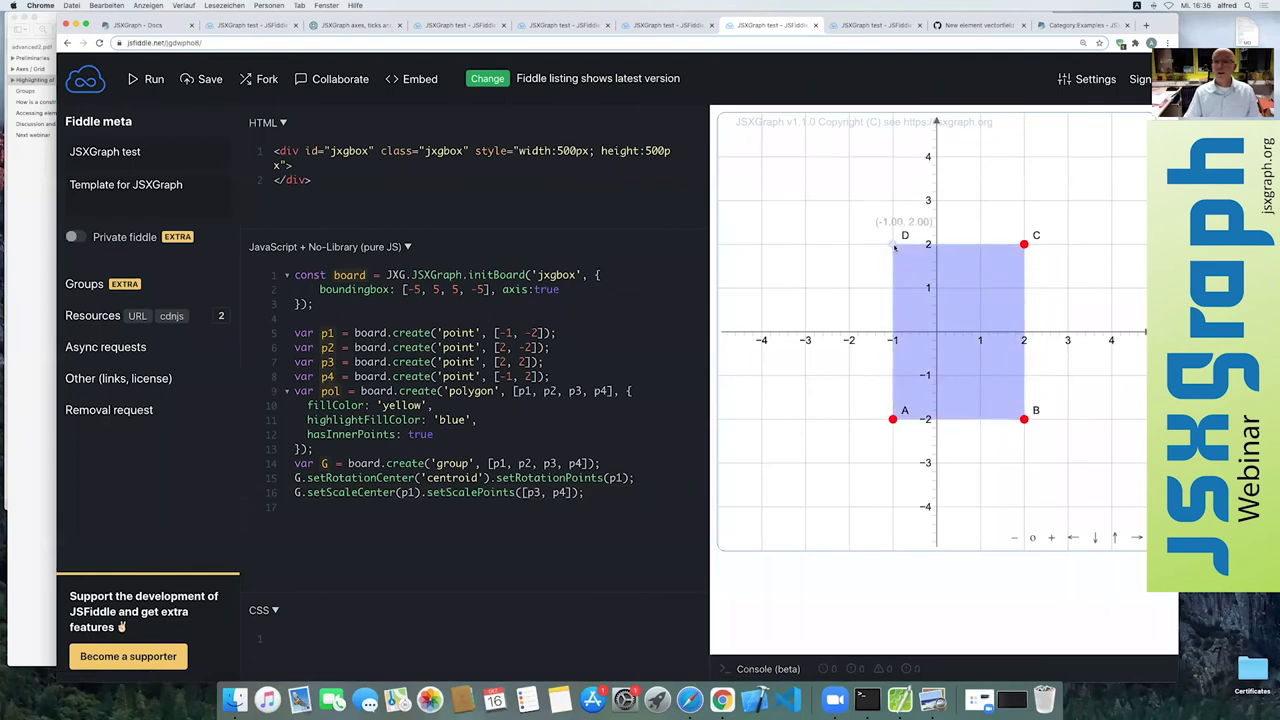
# - Drag D upward to enlarge the group, then drag A to rotate it about the centroid
pyautogui.moveTo(895, 247)
pyautogui.mouseDown()
pyautogui.moveTo(904, 170)
pyautogui.moveTo(940, 303)
pyautogui.moveTo(983, 195)
pyautogui.moveTo(1034, 378)
pyautogui.moveTo(1024, 352)
pyautogui.moveTo(1012, 391)
pyautogui.moveTo(905, 374)
pyautogui.moveTo(900, 224)
pyautogui.moveTo(829, 279)
pyautogui.moveTo(881, 388)
pyautogui.mouseUp()
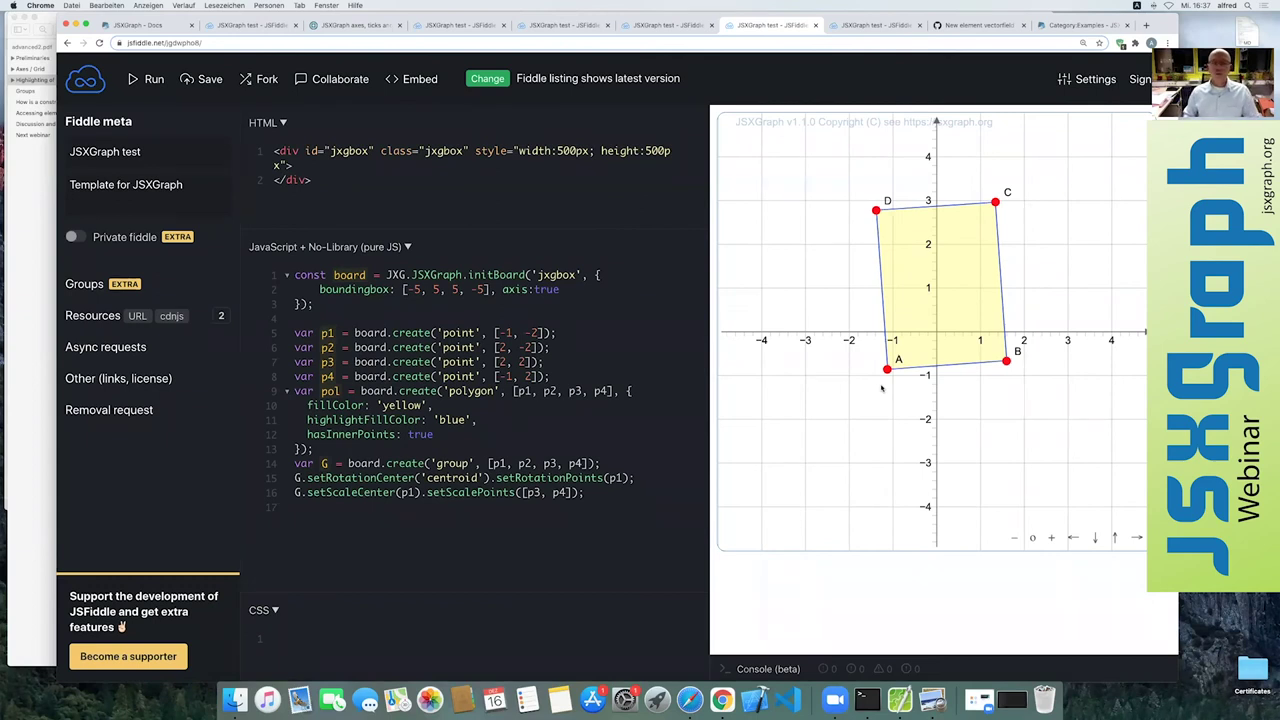
pyautogui.moveTo(886, 370)
pyautogui.mouseDown()
pyautogui.moveTo(825, 357)
pyautogui.moveTo(884, 369)
pyautogui.mouseUp()
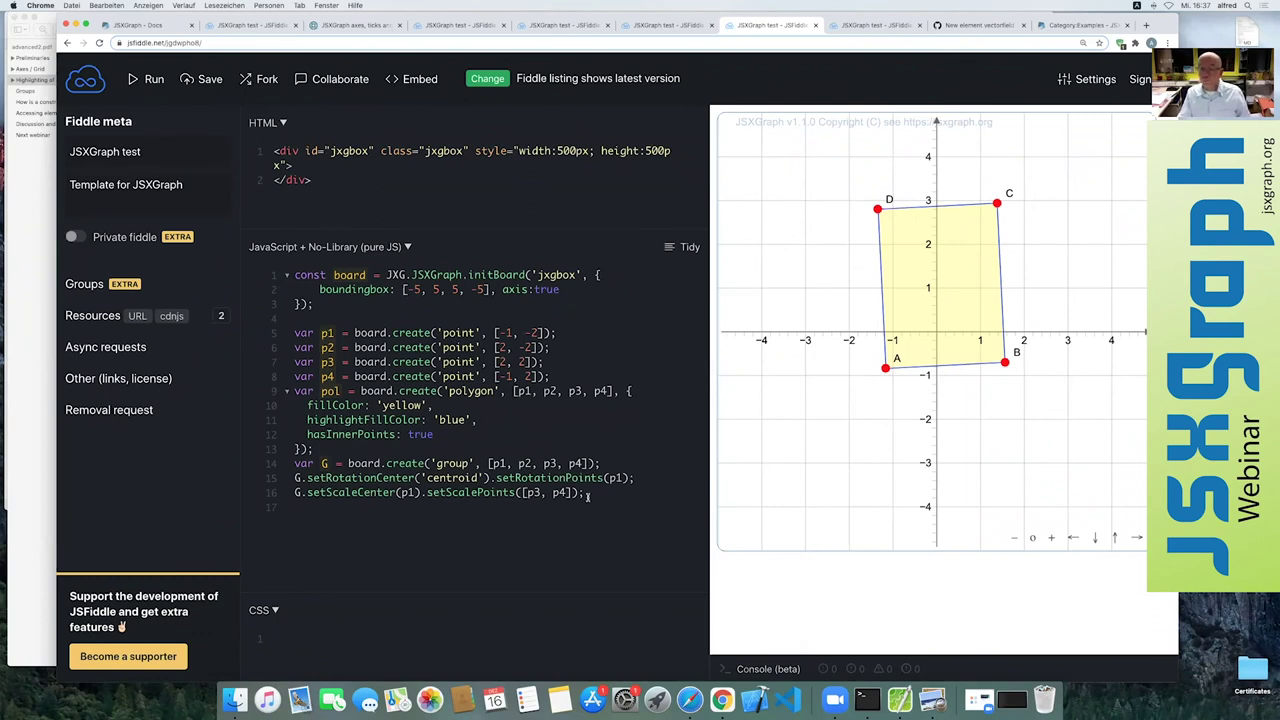
# - Scroll the workshop slides to page 7's 'How is a construction interpreted?' slide
pyautogui.click(49, 493)
pyautogui.scroll(-3, 225, 425)
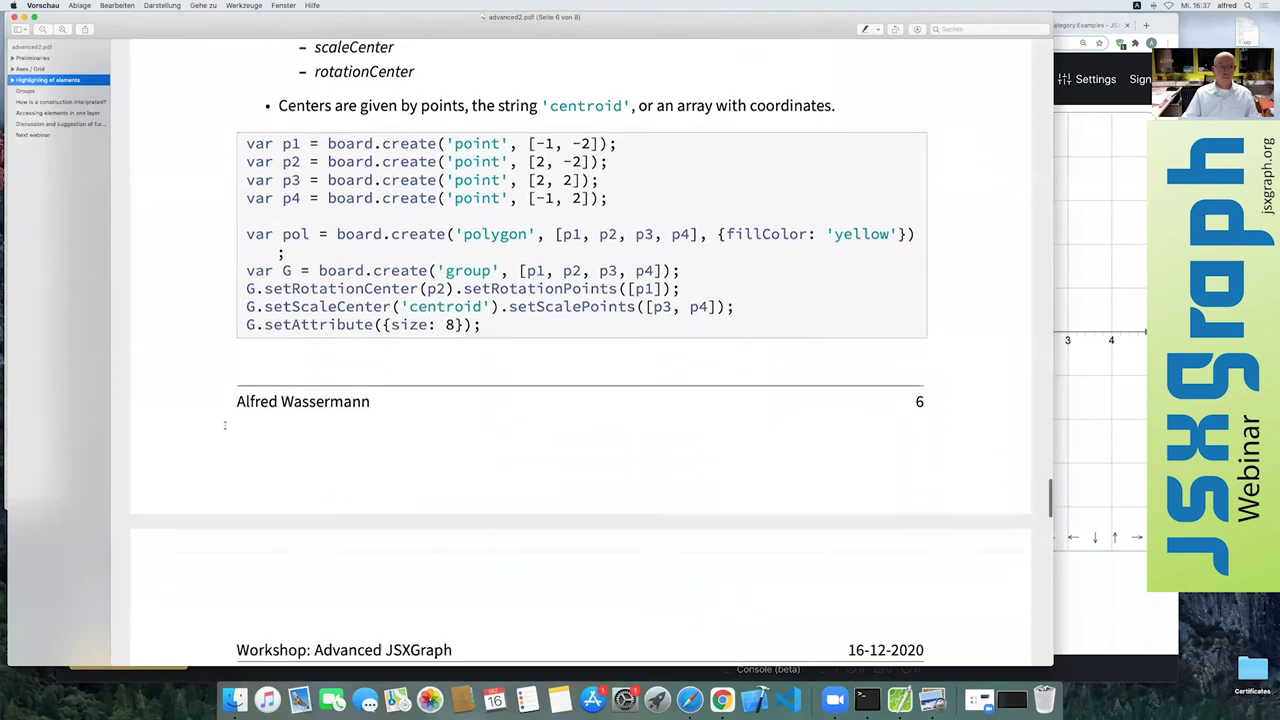
pyautogui.scroll(-3, 225, 425)
pyautogui.scroll(-3, 225, 425)
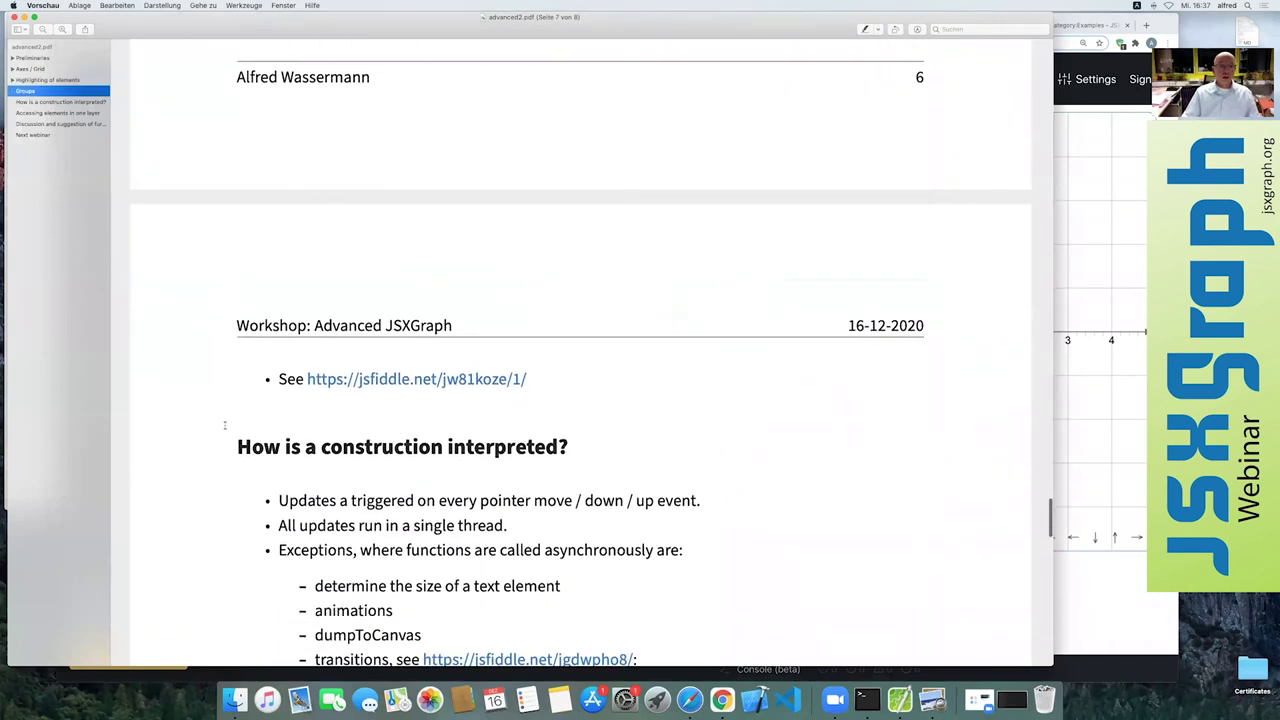
pyautogui.scroll(-3, 225, 425)
pyautogui.scroll(-4, 225, 425)
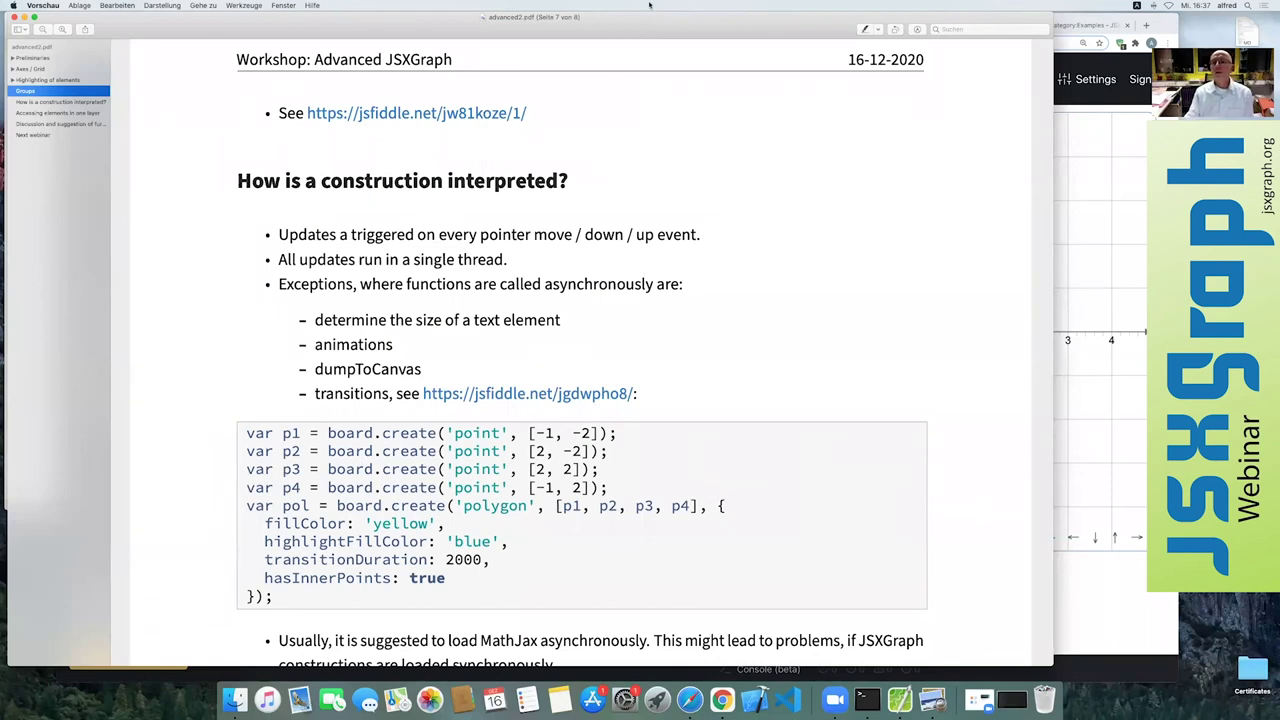
# - Rotate the fiddle's quadrilateral twice more by dragging its points, then return to the slides
pyautogui.click(1157, 18)
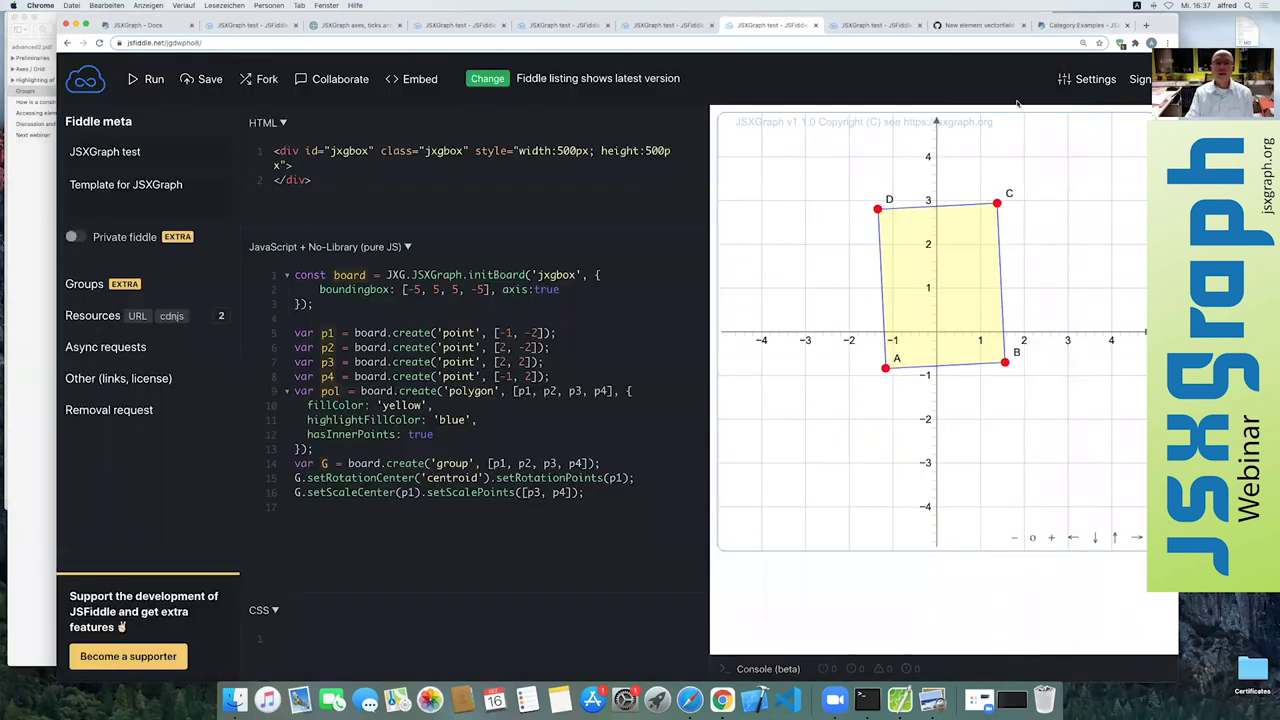
pyautogui.moveTo(886, 364)
pyautogui.mouseDown()
pyautogui.moveTo(943, 383)
pyautogui.moveTo(868, 341)
pyautogui.mouseUp()
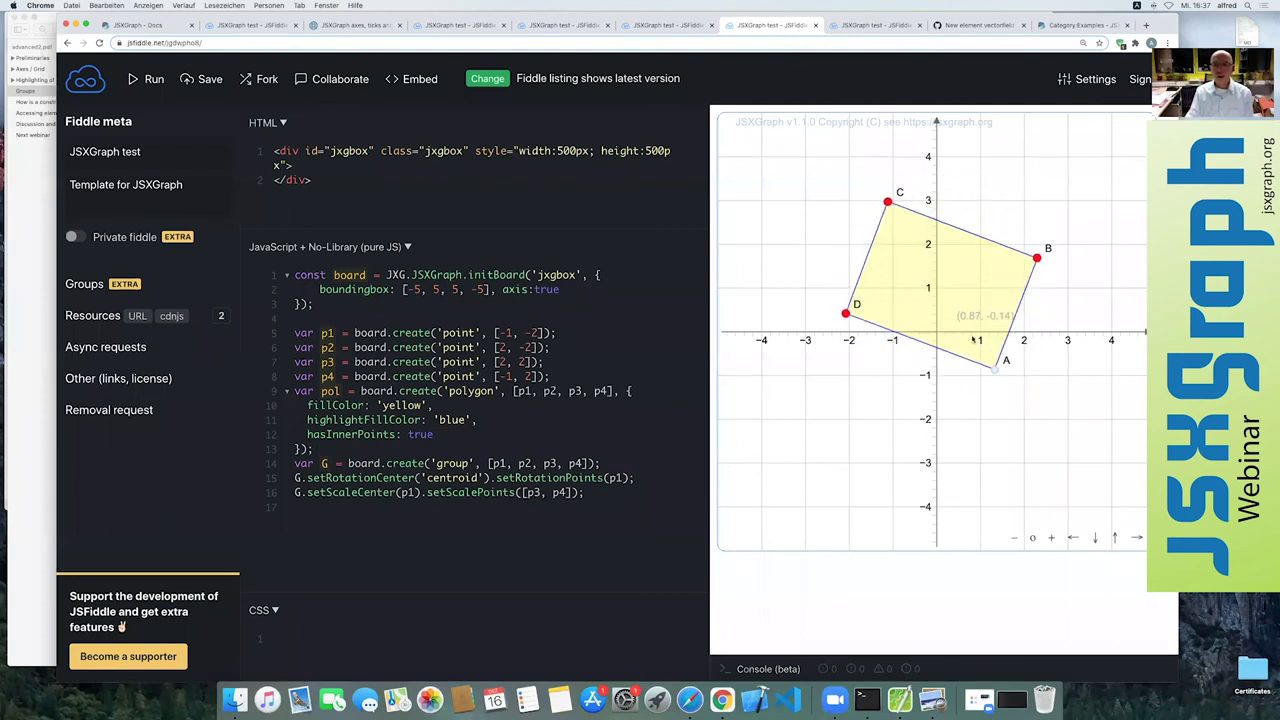
pyautogui.moveTo(971, 340); pyautogui.dragTo(897, 373)
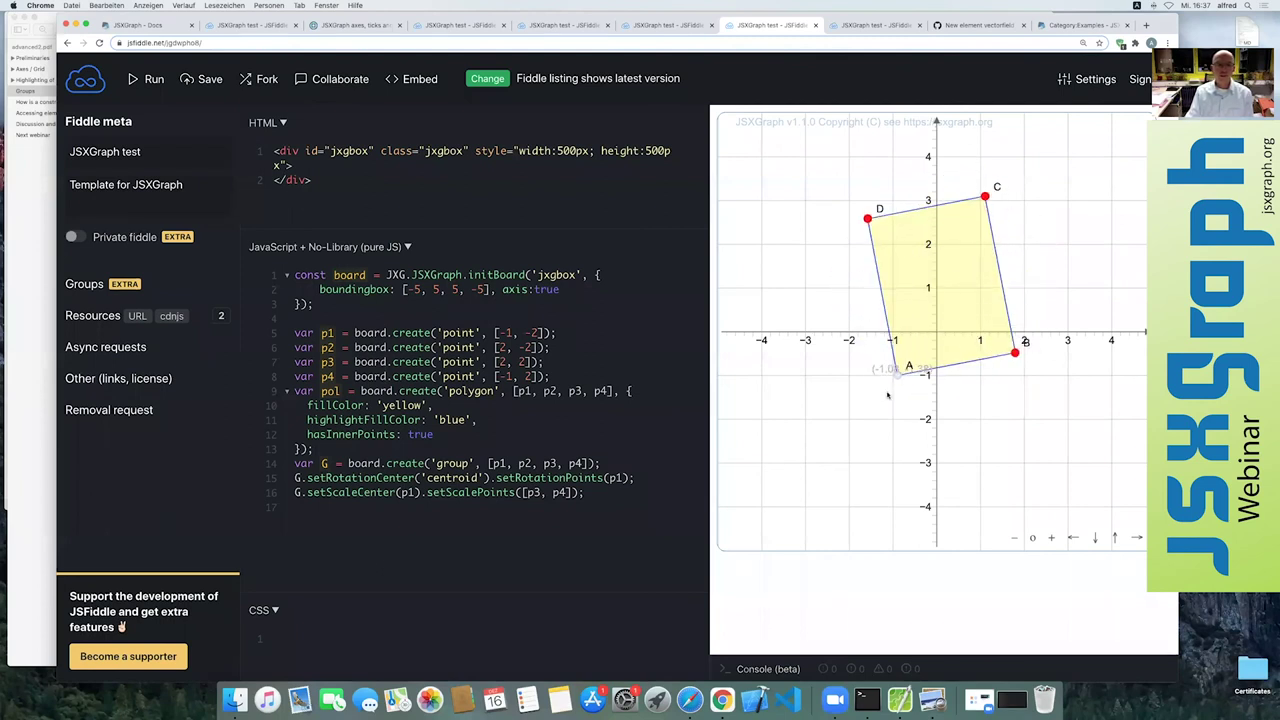
pyautogui.click(37, 372)
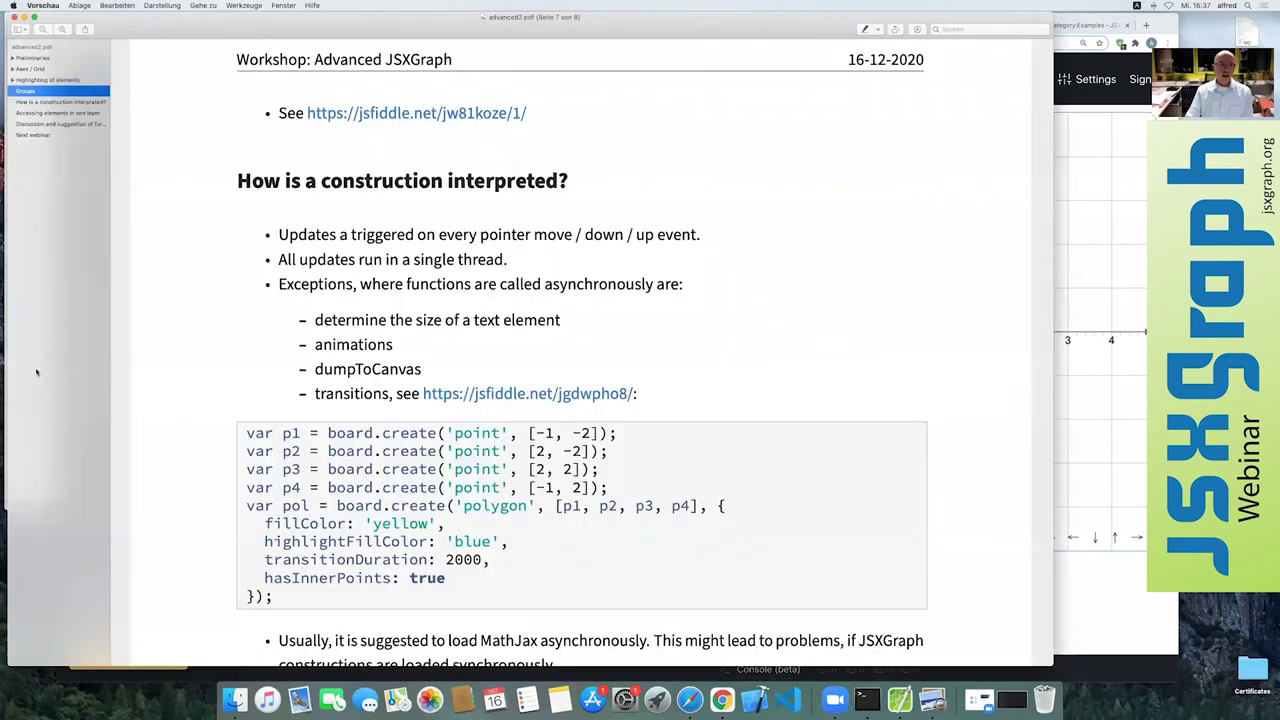
# - Select the single-threaded updates line and the words 'animations' and 'dumpToCanvas' on the slide
pyautogui.tripleClick(302, 260)
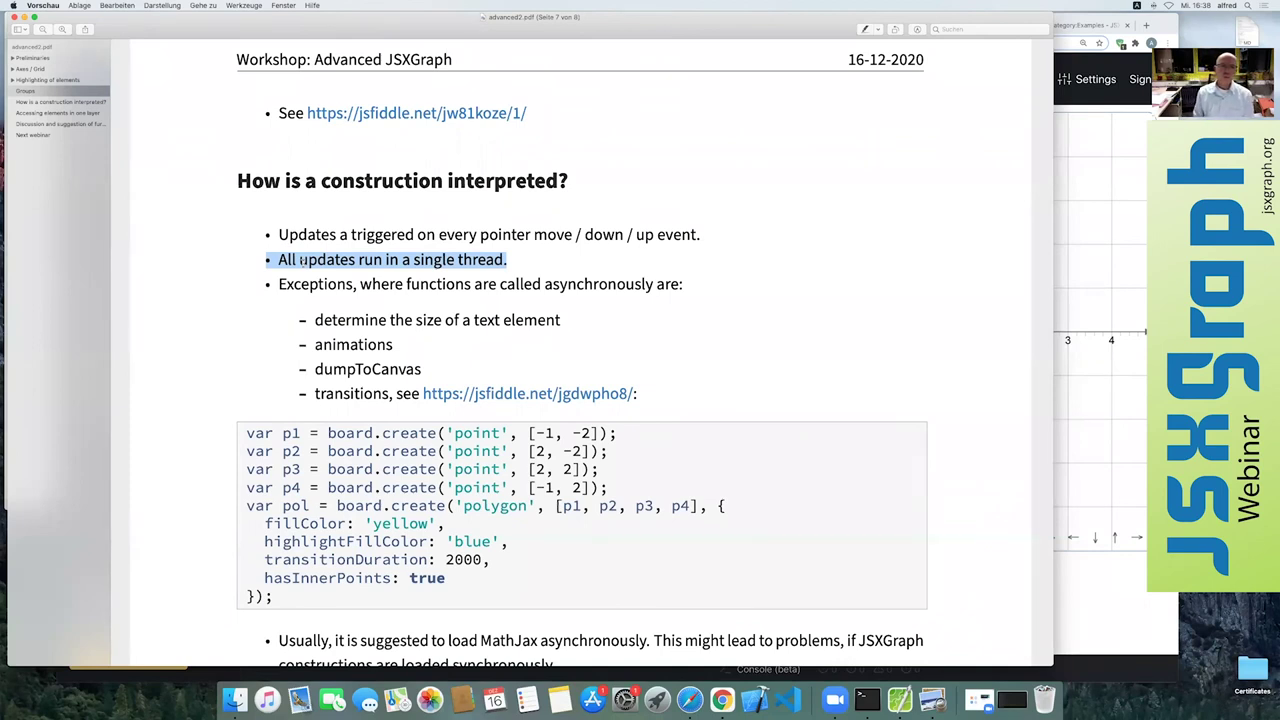
pyautogui.doubleClick(376, 345)
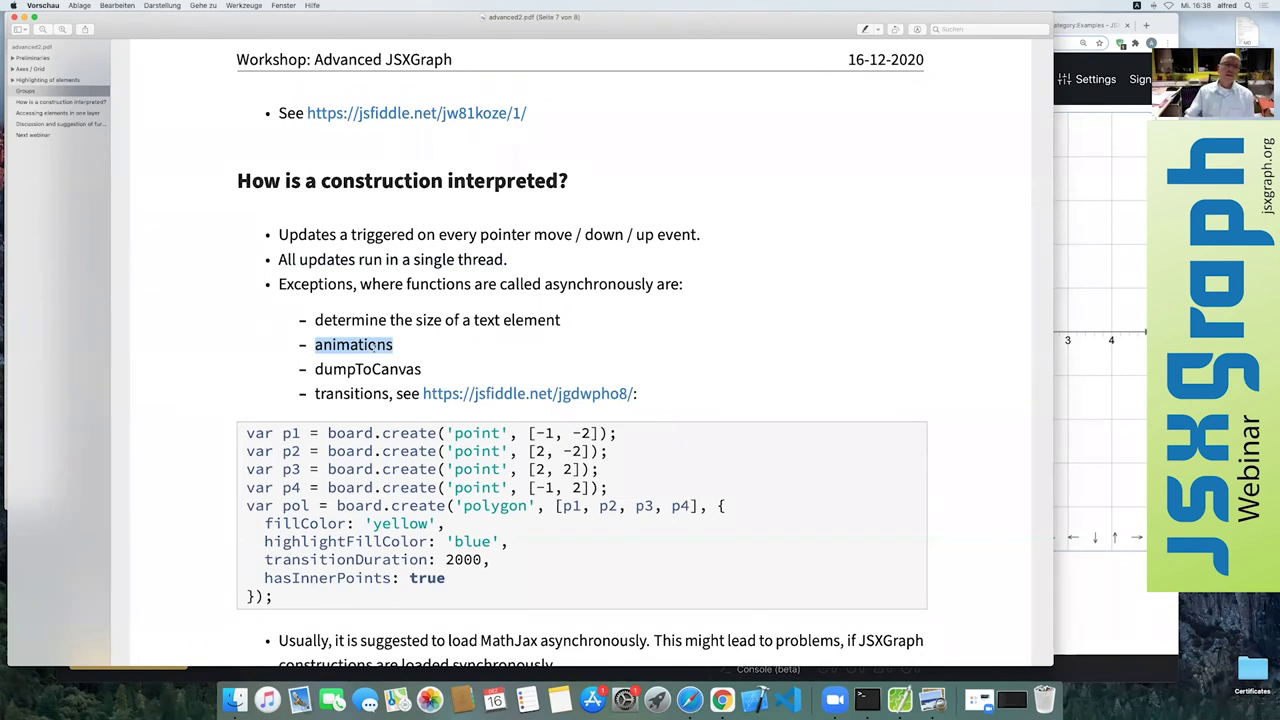
pyautogui.doubleClick(352, 370)
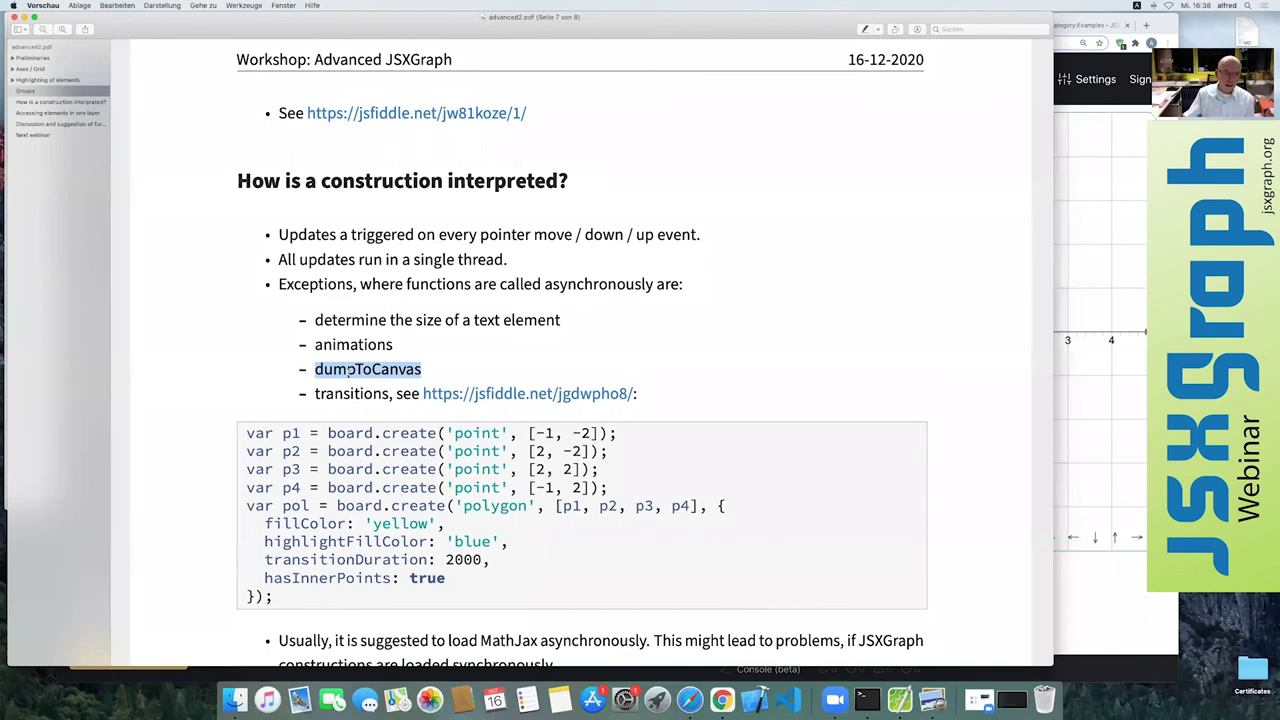
# - Select the line about text element size, then return to the polygon fiddle
pyautogui.tripleClick(350, 320)
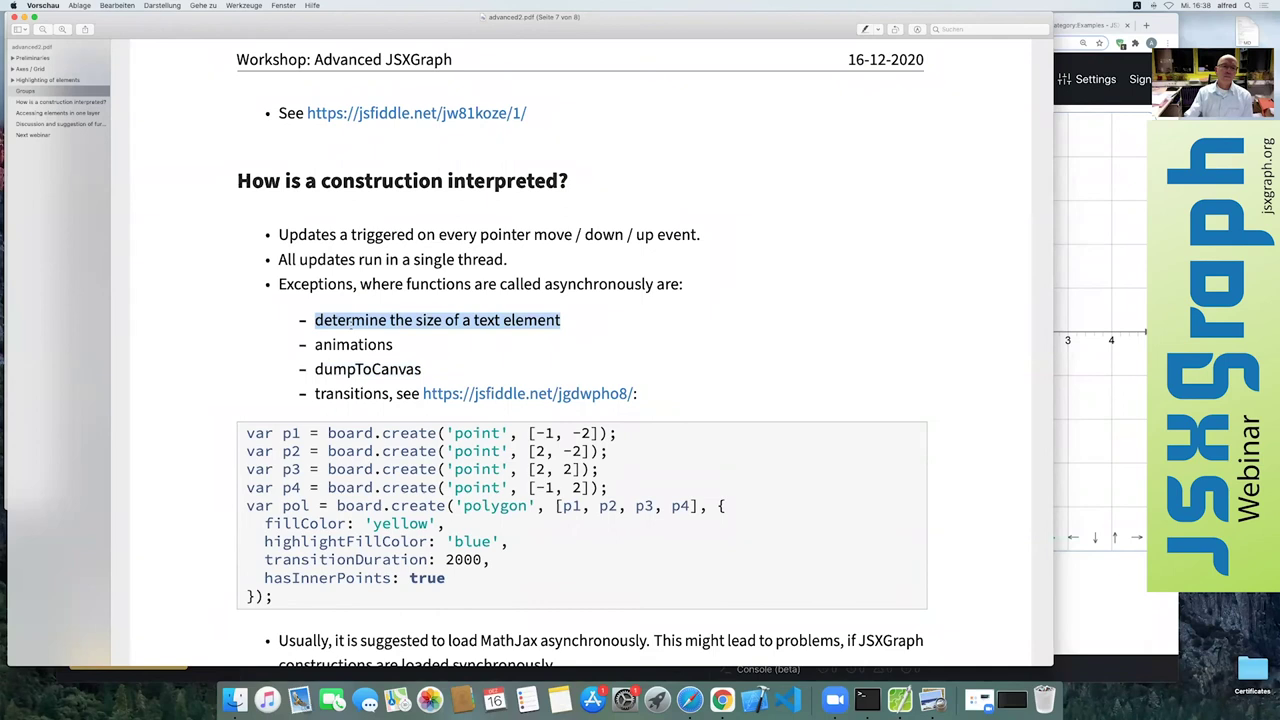
pyautogui.tripleClick(350, 320)
pyautogui.tripleClick(350, 320)
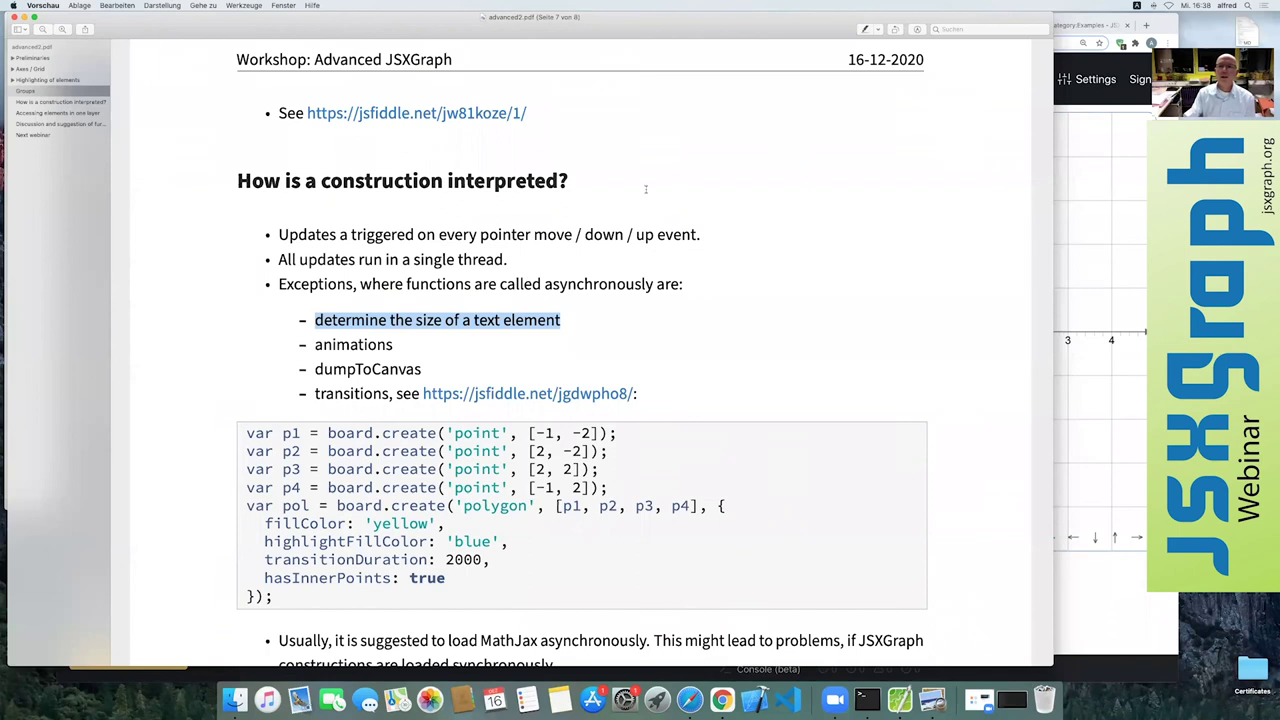
pyautogui.press('super+Tab')
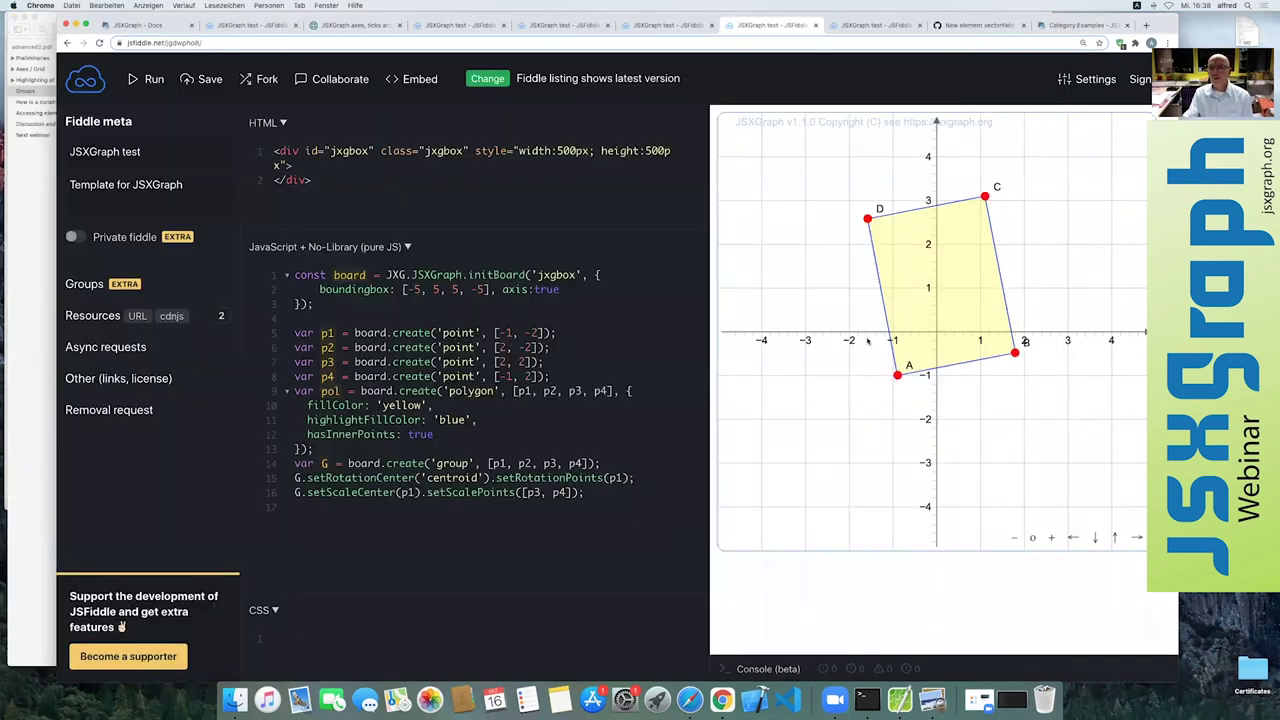
# - Turn quadrilateral ABCD upright, mark 'transitions' on the slide, and bring up the crossing-lines fiddle
pyautogui.moveTo(897, 375); pyautogui.dragTo(883, 365)
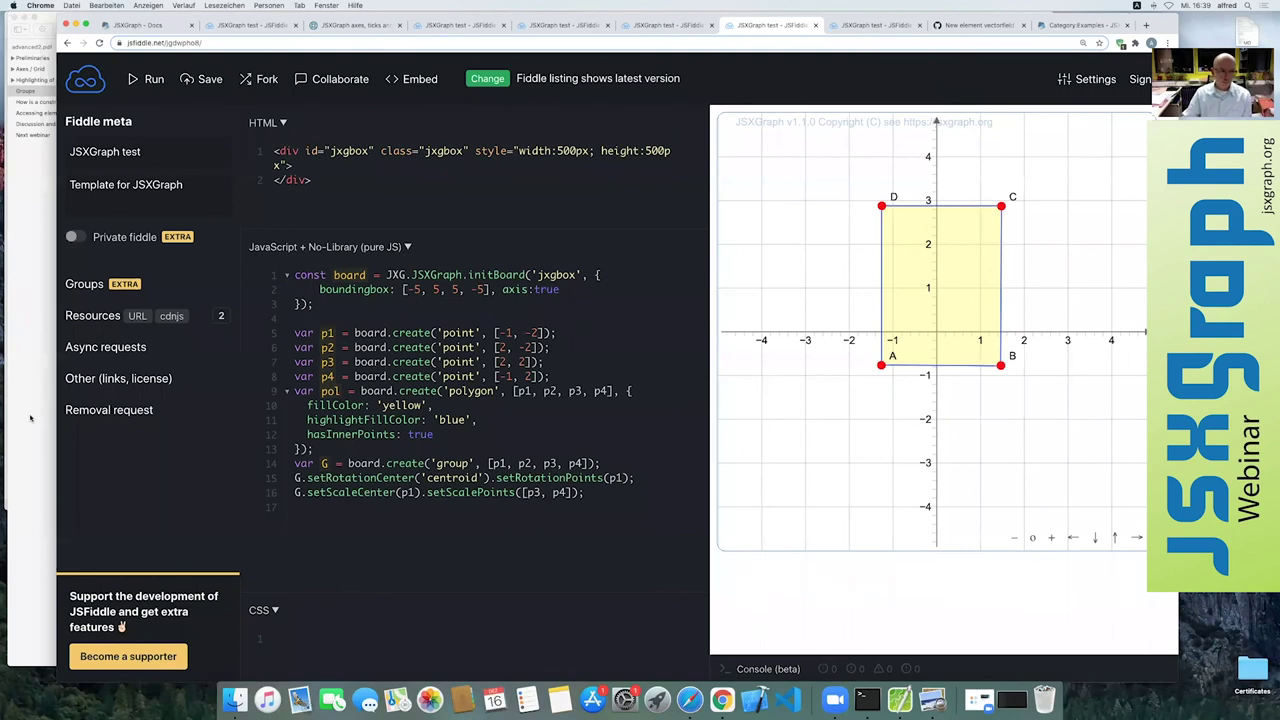
pyautogui.click(30, 418)
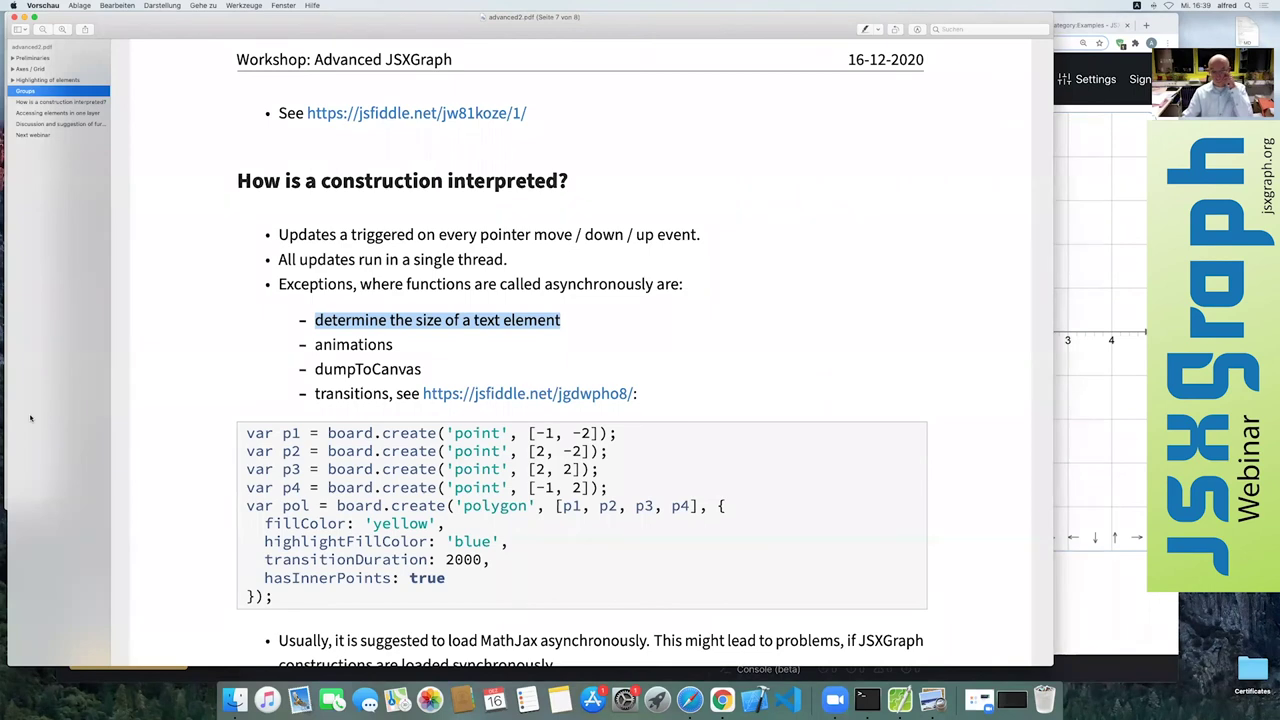
pyautogui.doubleClick(349, 394)
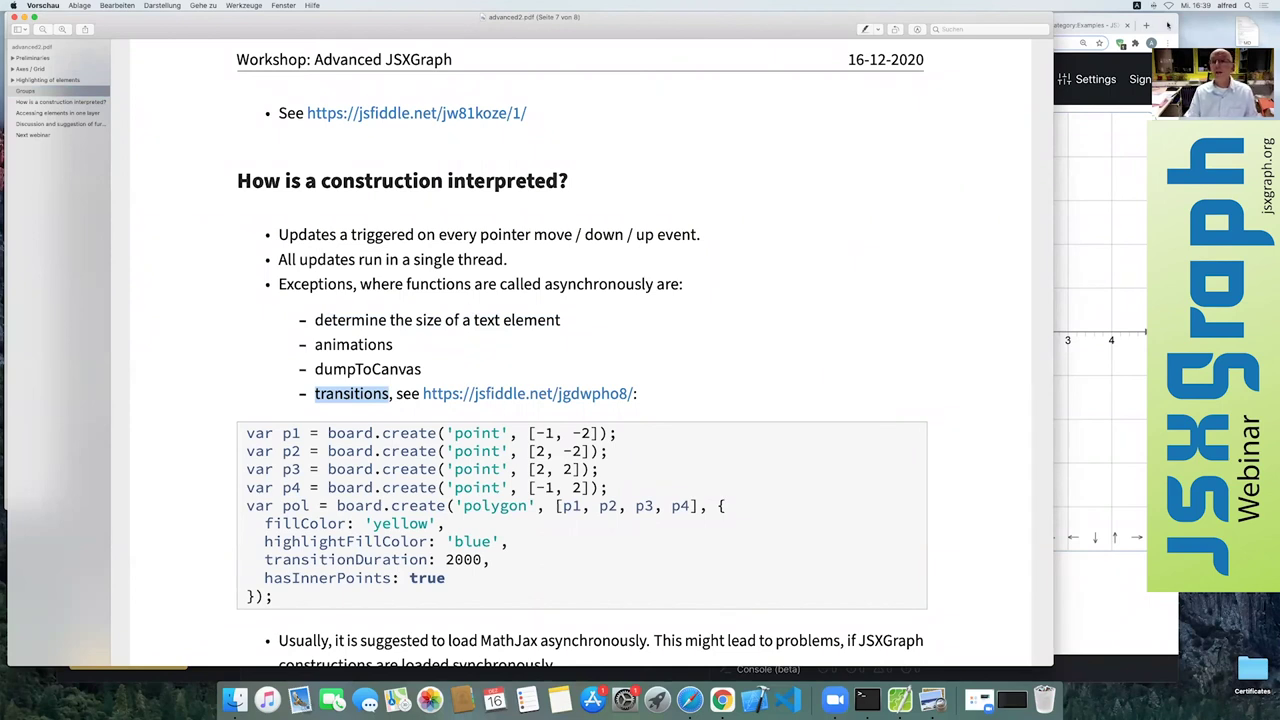
pyautogui.click(1167, 25)
pyautogui.click(872, 24)
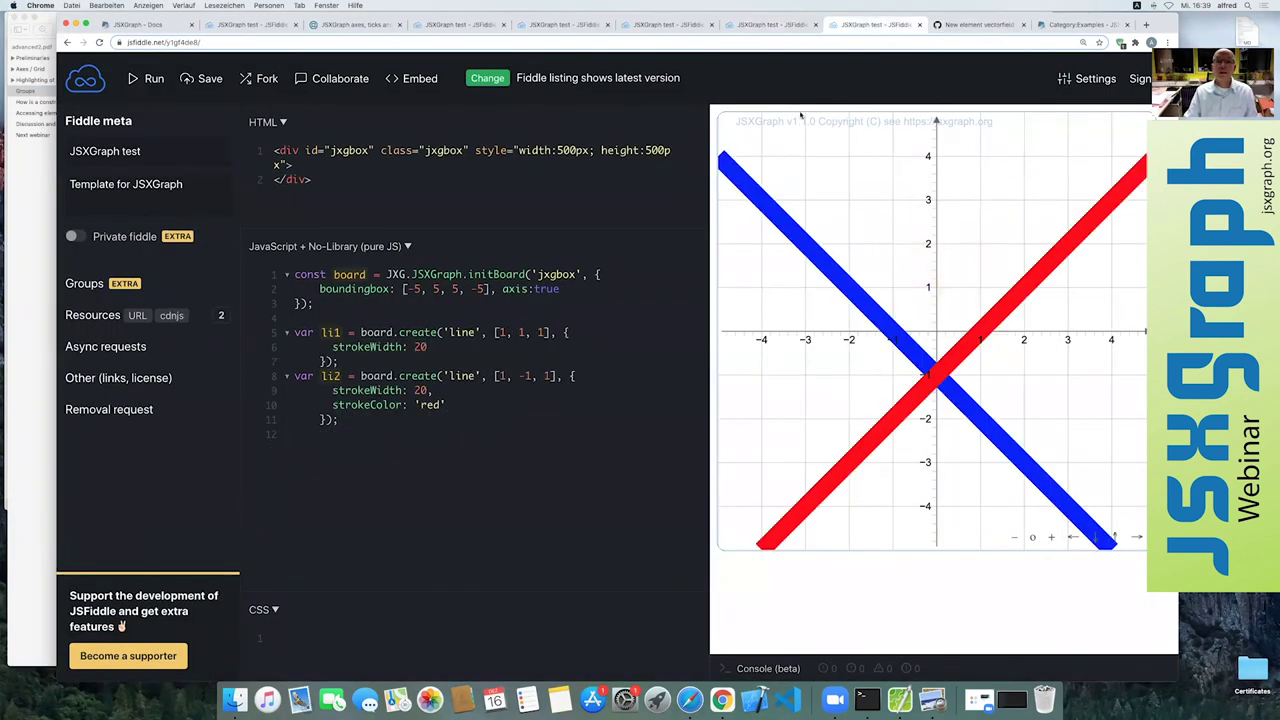
# - Add transitionDuration: 2000 below the polygon's highlightFillColor setting and re-run the fiddle
pyautogui.click(760, 25)
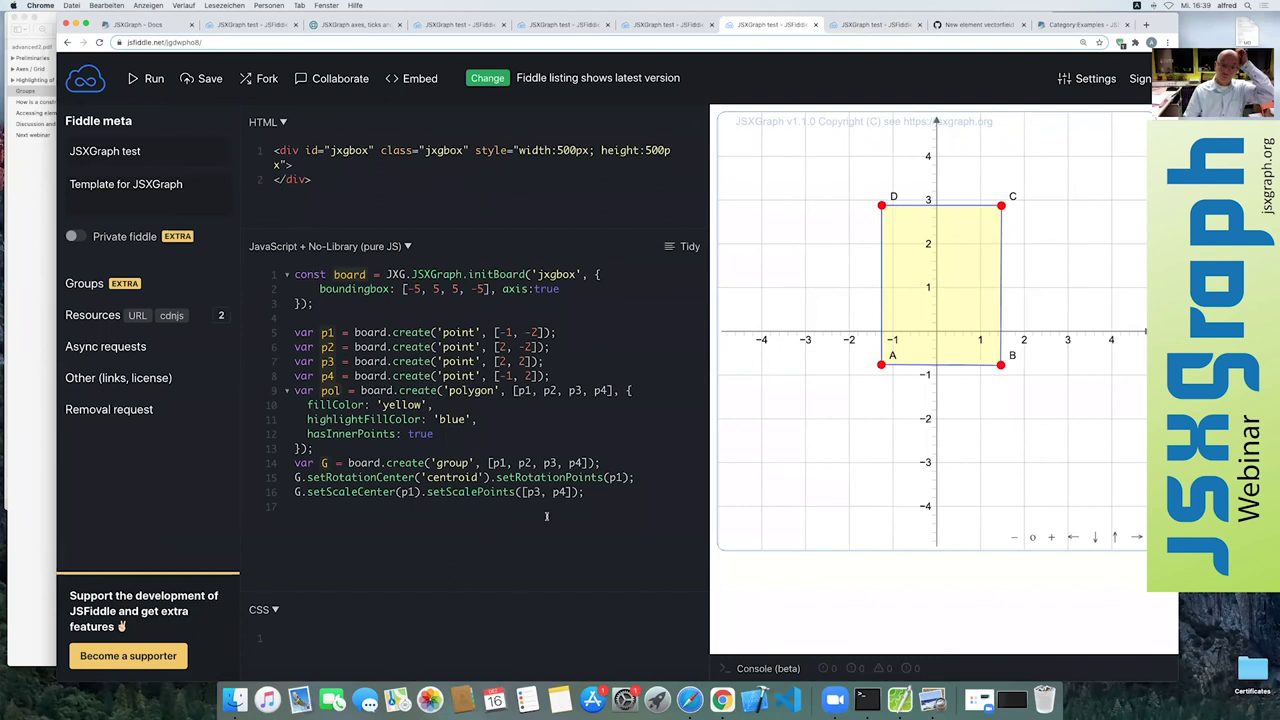
pyautogui.moveTo(470, 400)
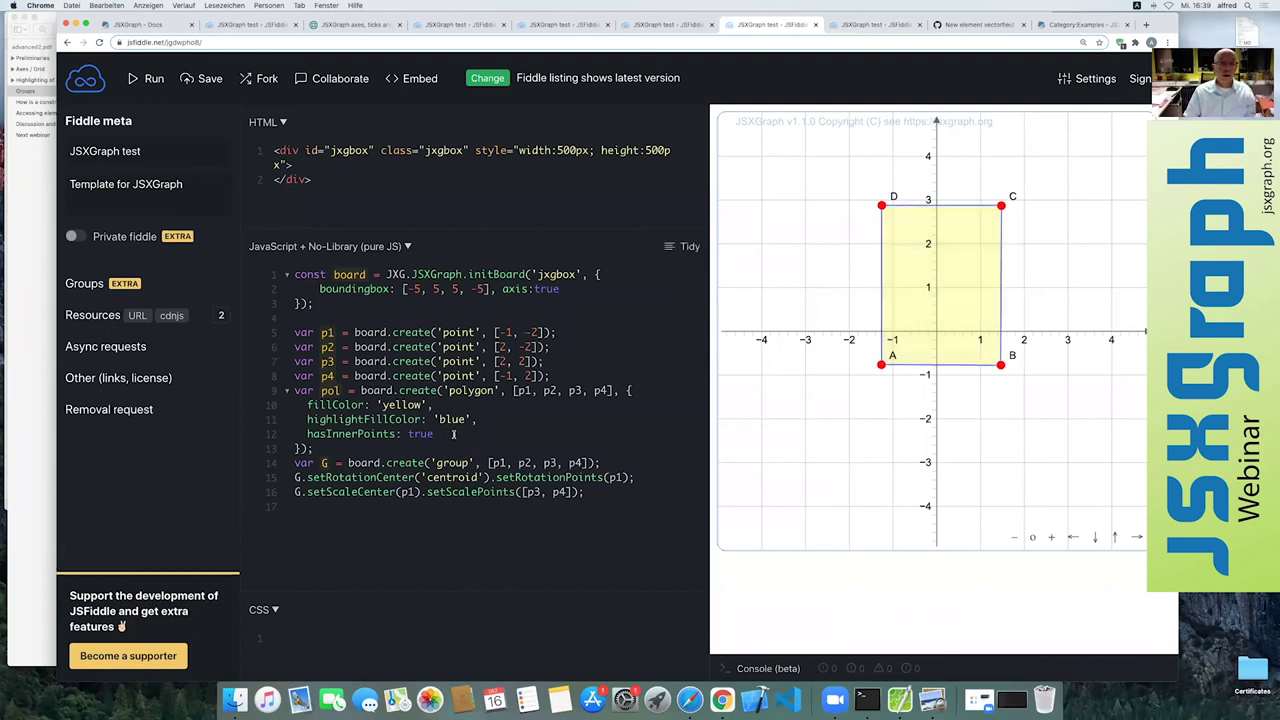
pyautogui.click(480, 419)
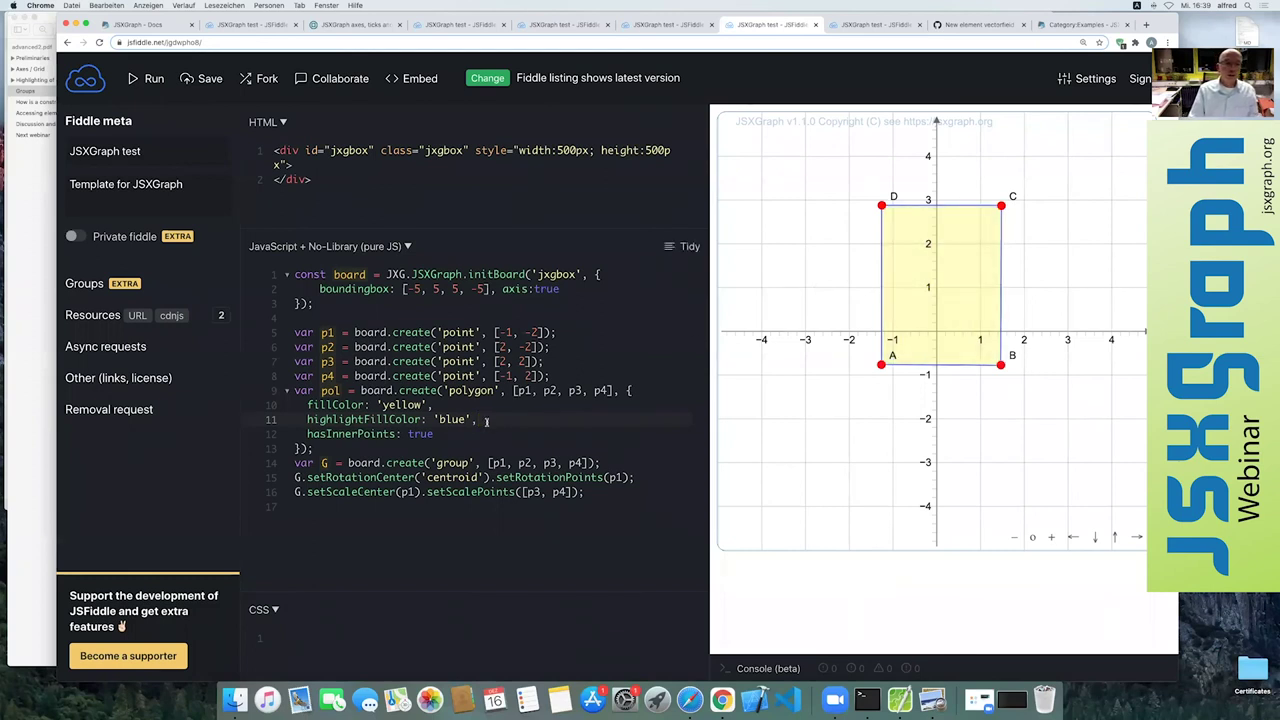
pyautogui.press('Return')
pyautogui.write('transitionDuration: ')
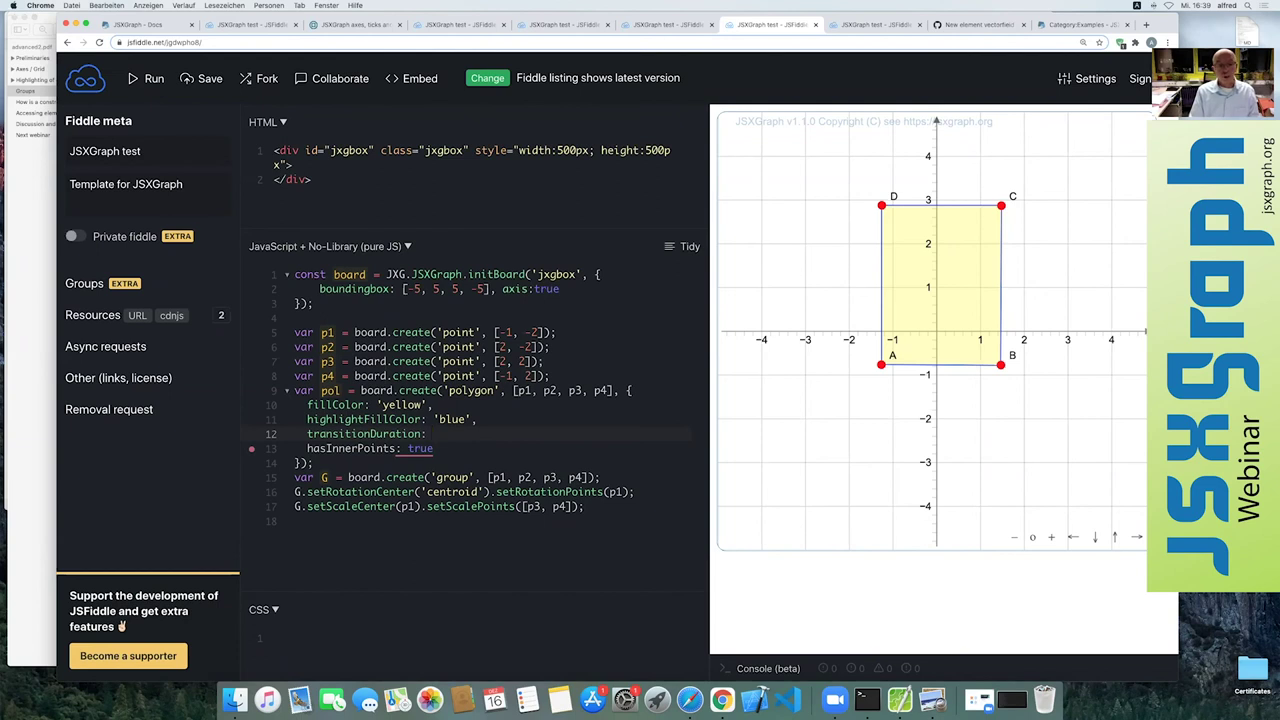
pyautogui.write('2000,')
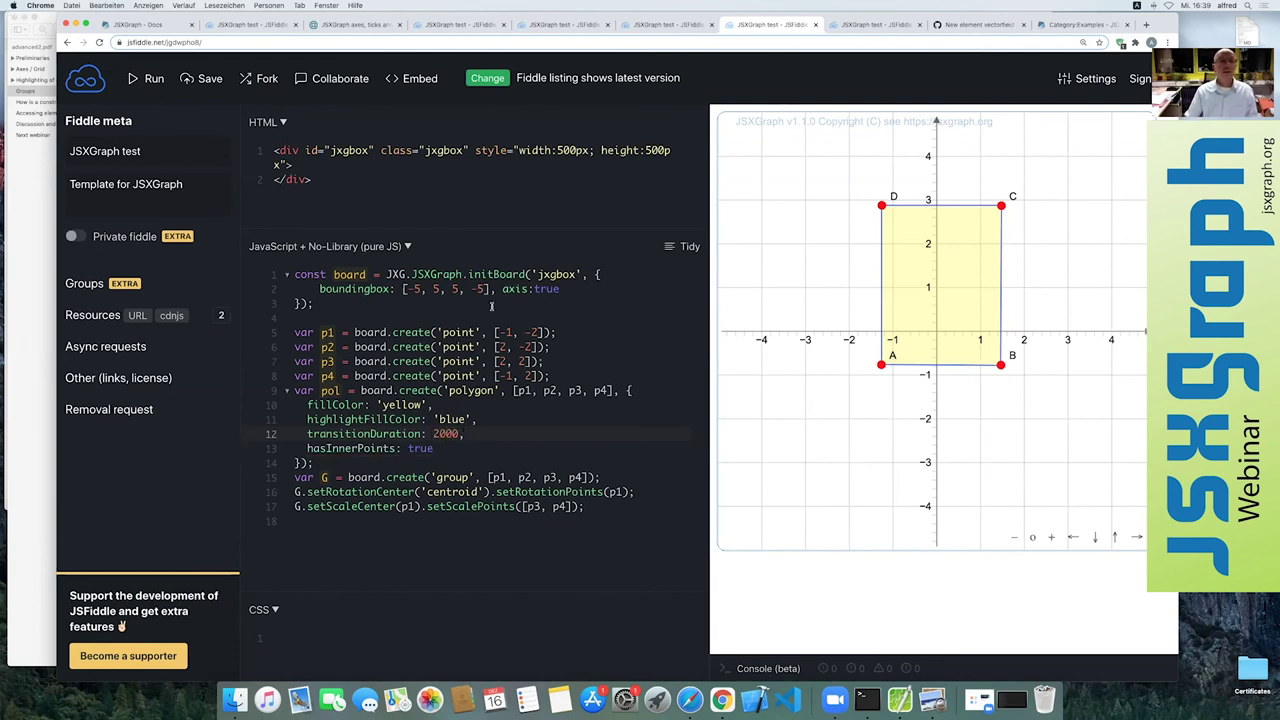
pyautogui.click(150, 78)
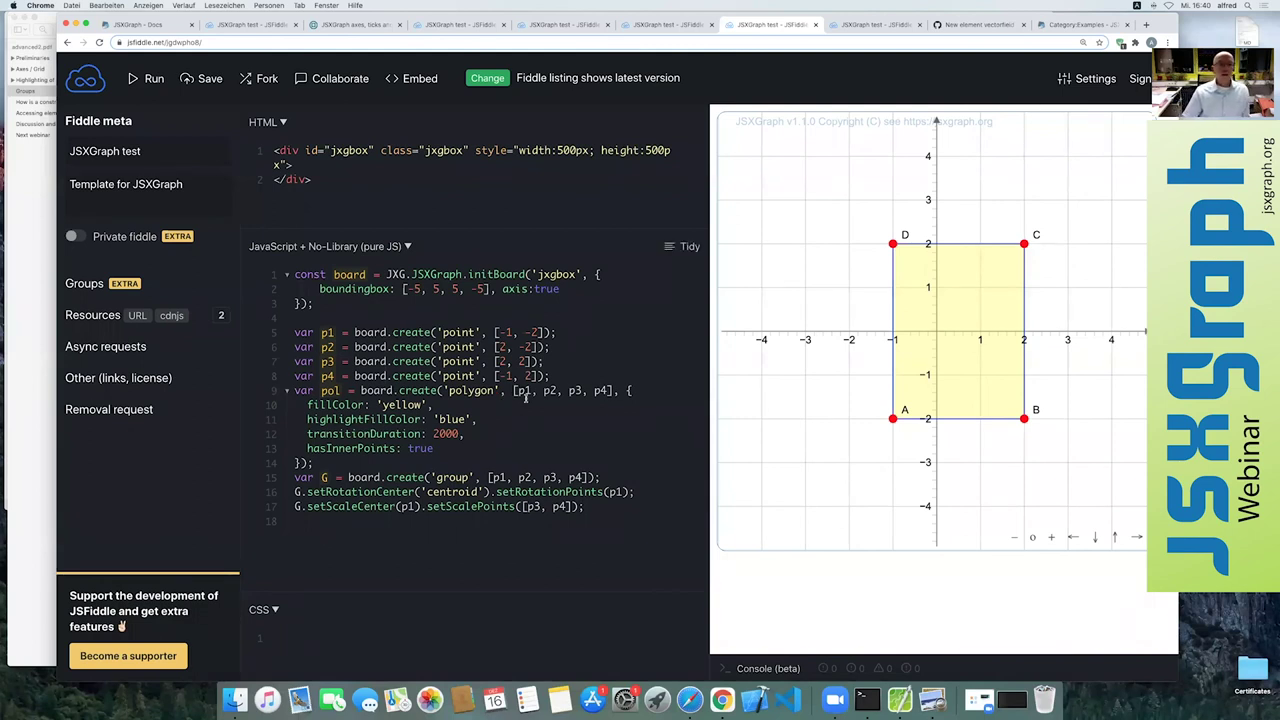
# - Scroll the slides to 'Accessing elements in one layer' on dragToTopOfLayer, then return to the fiddle
pyautogui.click(30, 288)
pyautogui.scroll(-2, 393, 305)
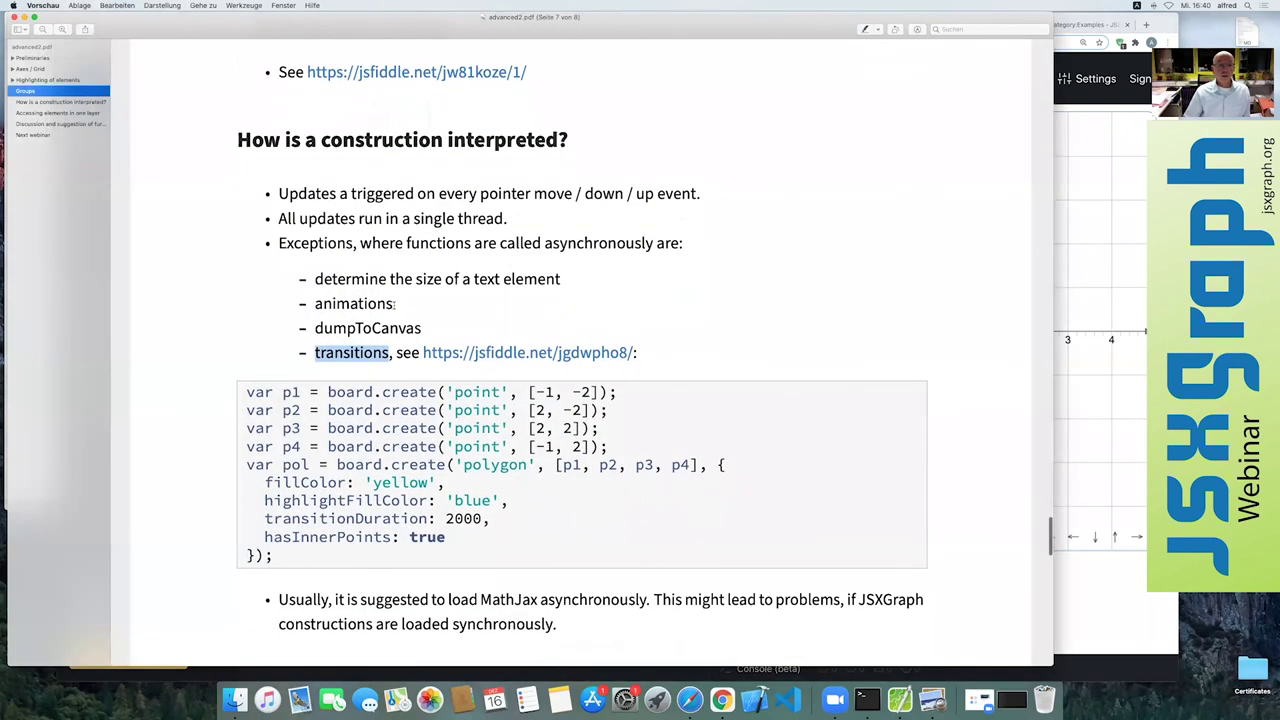
pyautogui.scroll(-2, 395, 304)
pyautogui.scroll(1, 393, 303)
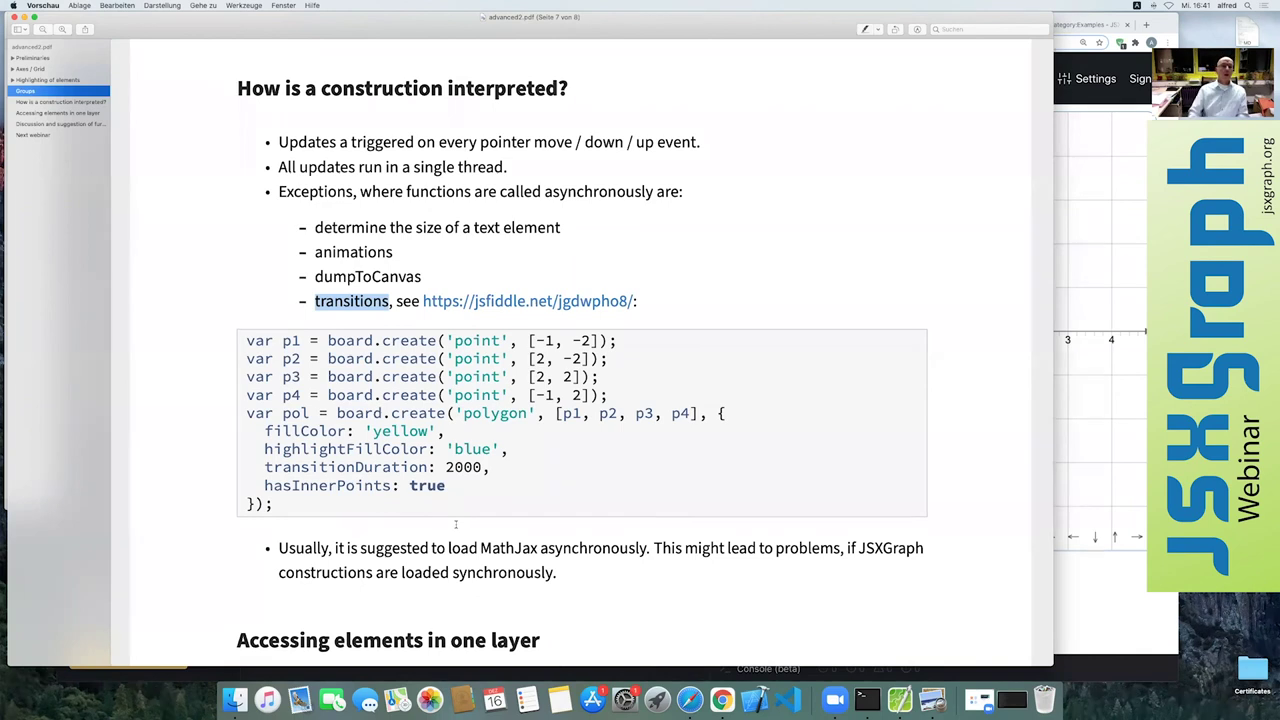
pyautogui.click(720, 160)
pyautogui.scroll(-3, 720, 162)
pyautogui.scroll(-3, 719, 165)
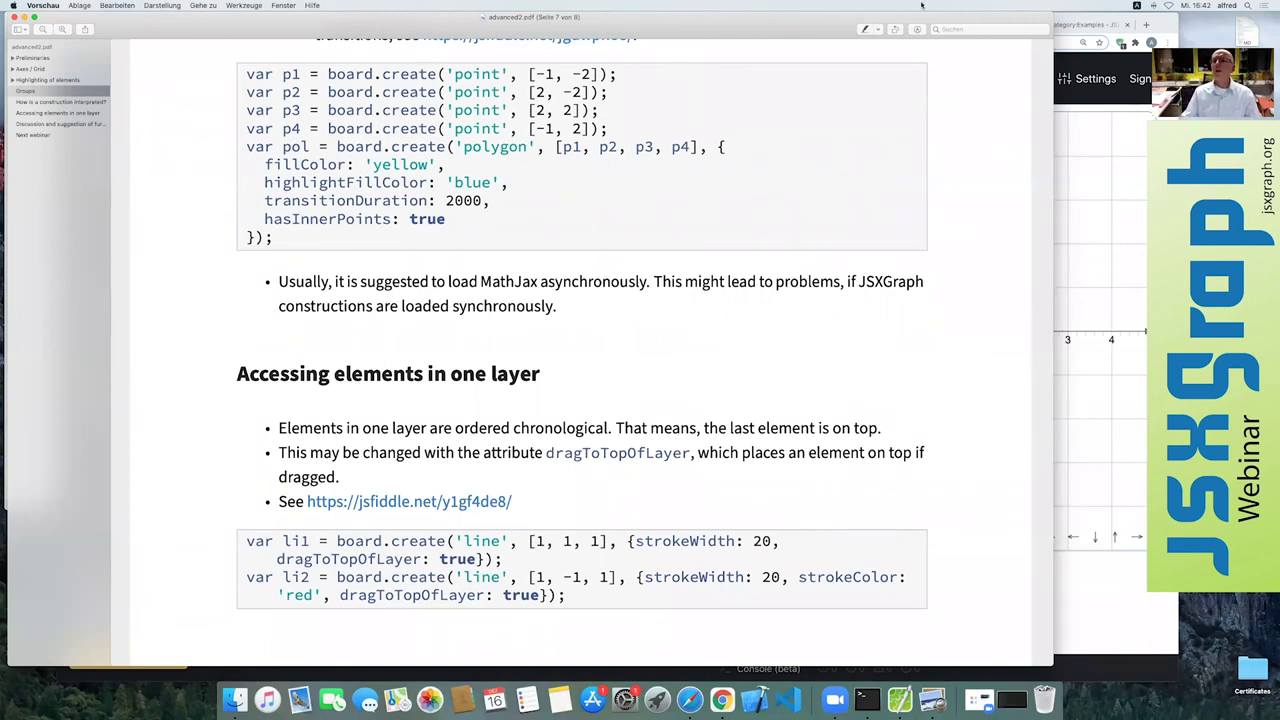
pyautogui.click(1170, 20)
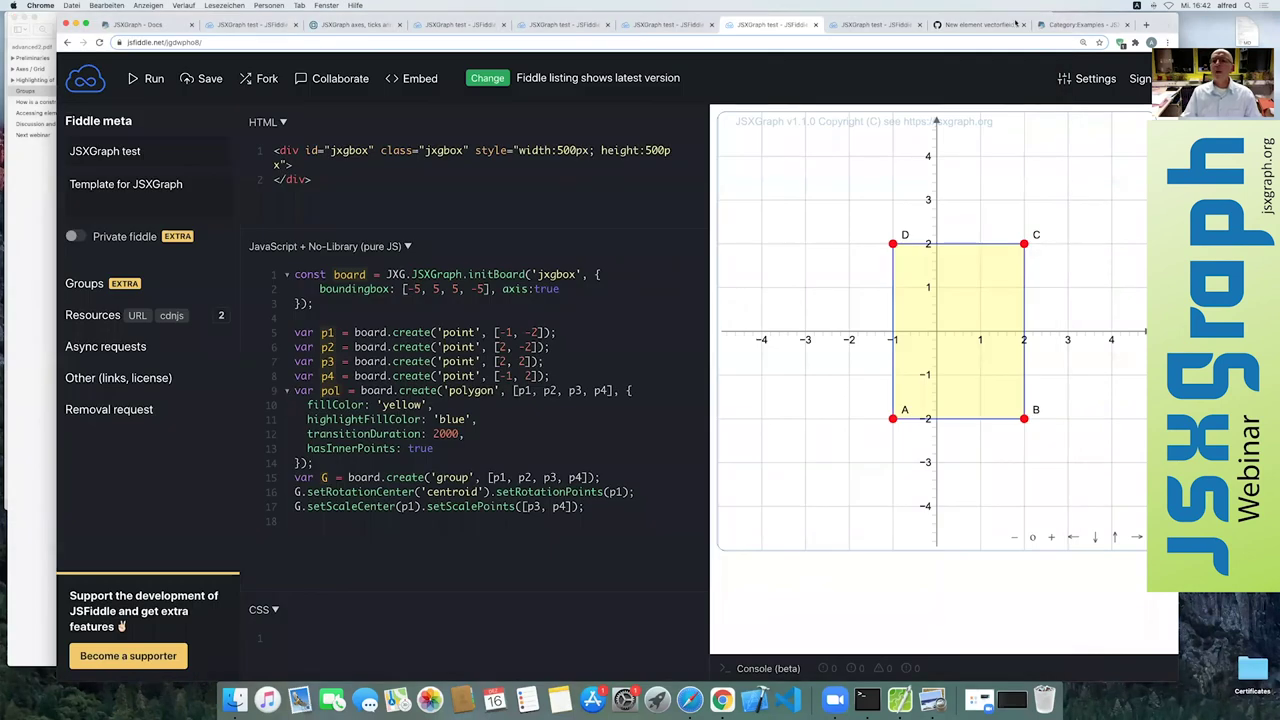
# - Drag the strokeWidth 20 red and blue lines to show red always stays above blue
pyautogui.click(875, 27)
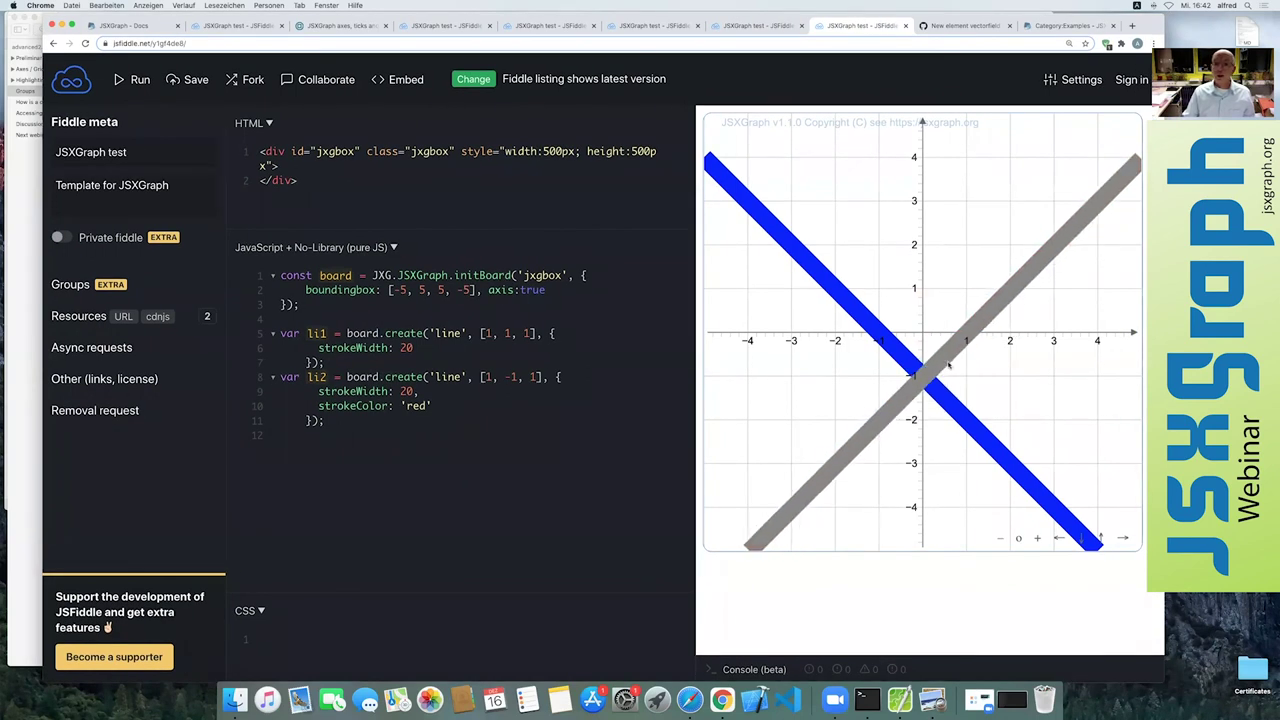
pyautogui.moveTo(924, 374); pyautogui.dragTo(803, 371)
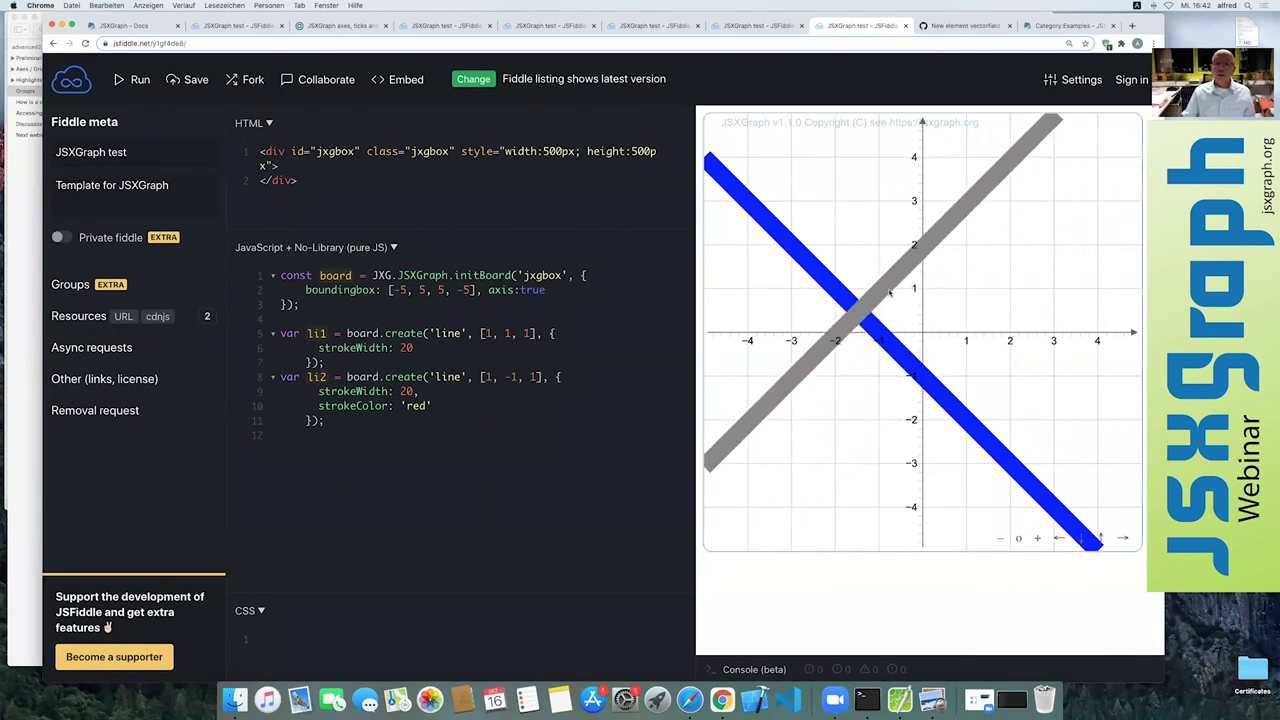
pyautogui.click(382, 334)
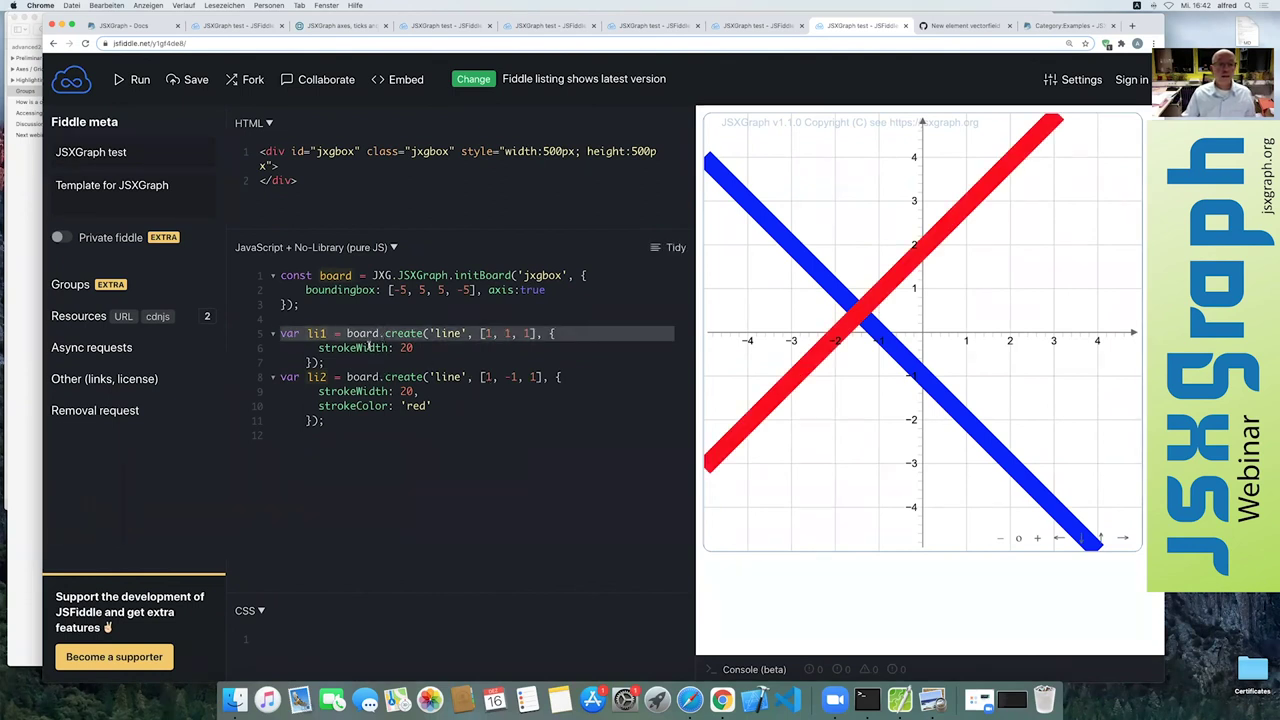
pyautogui.doubleClick(372, 347)
pyautogui.click(413, 347)
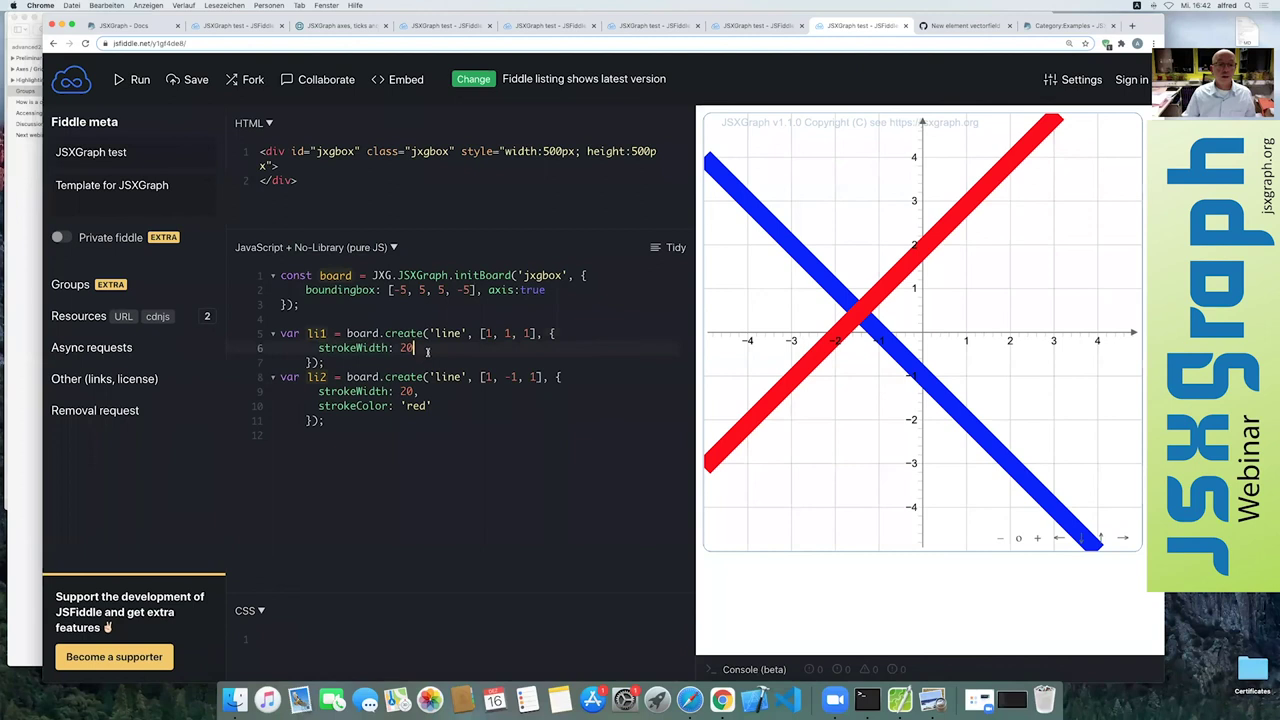
pyautogui.click(390, 405)
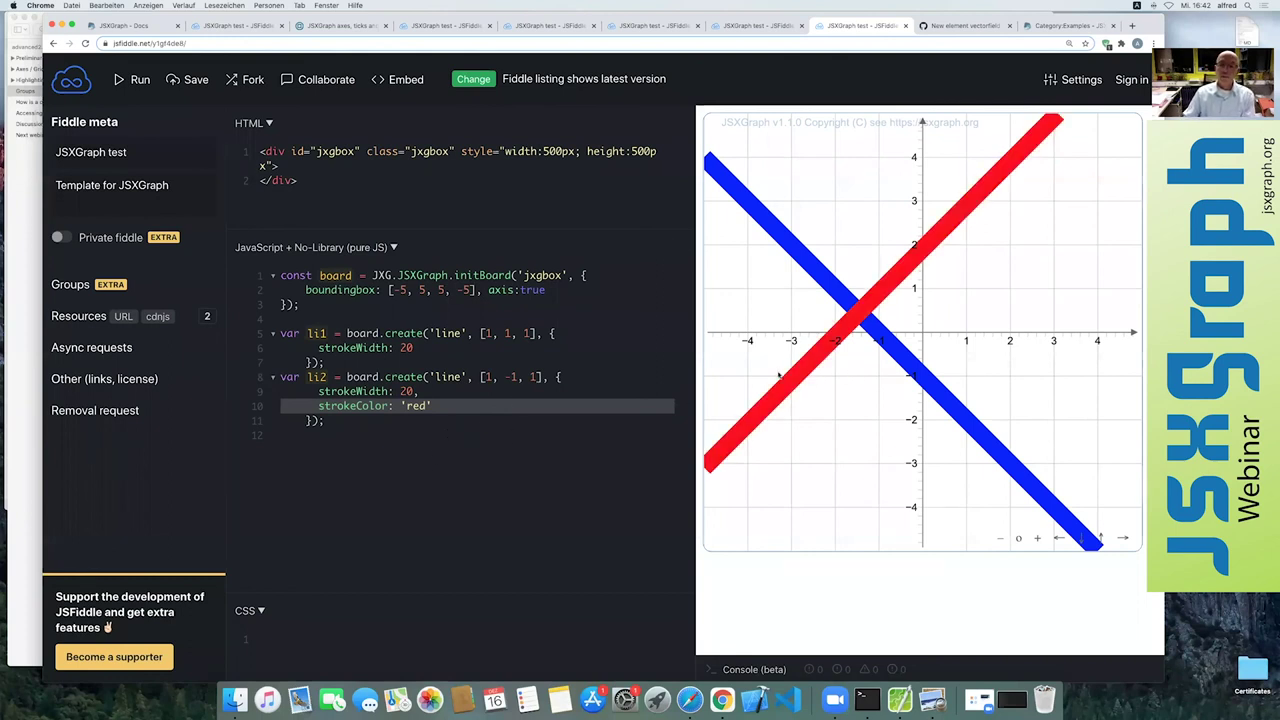
pyautogui.moveTo(778, 374)
pyautogui.mouseDown()
pyautogui.moveTo(810, 374)
pyautogui.moveTo(812, 403)
pyautogui.mouseUp()
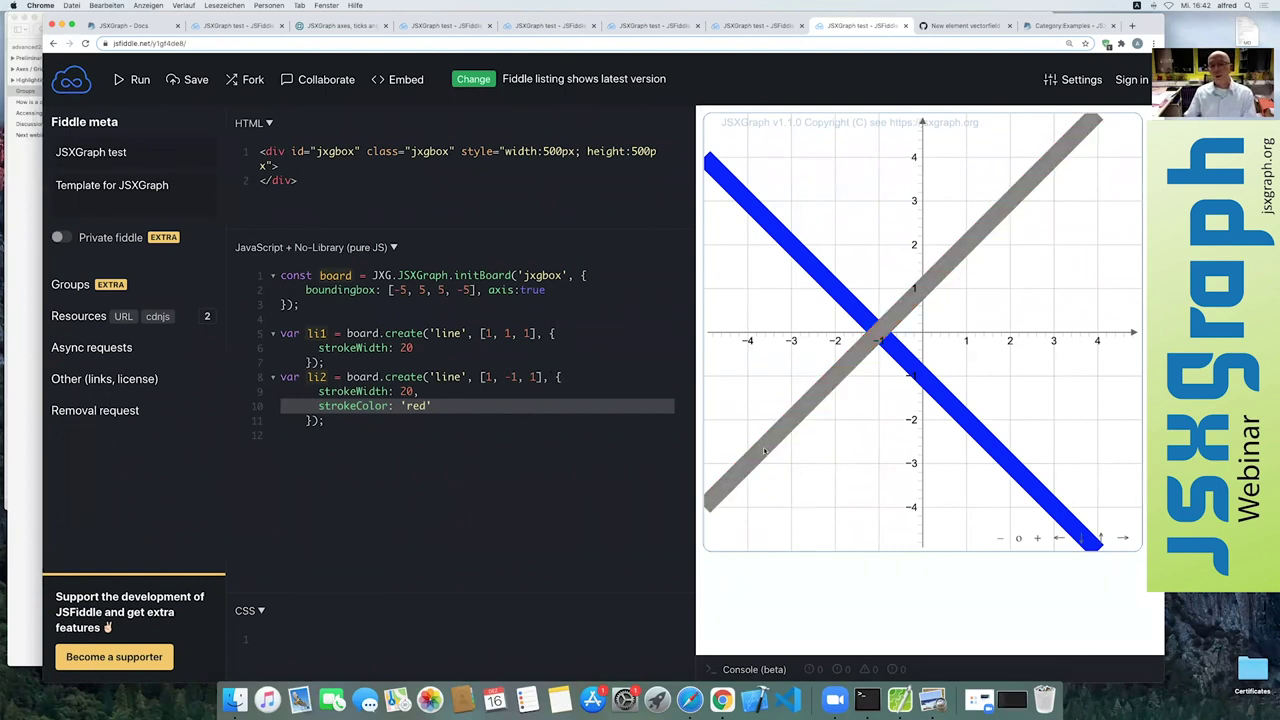
pyautogui.moveTo(767, 455); pyautogui.dragTo(778, 447)
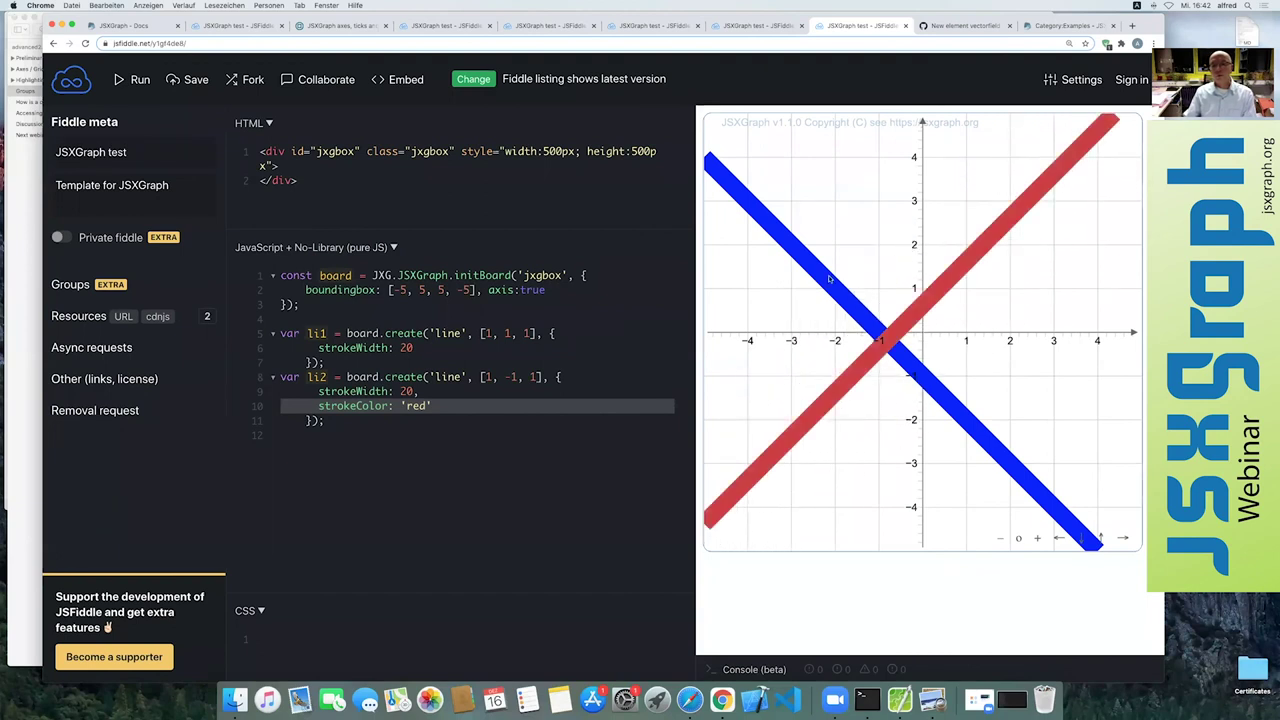
pyautogui.moveTo(830, 280); pyautogui.dragTo(836, 270)
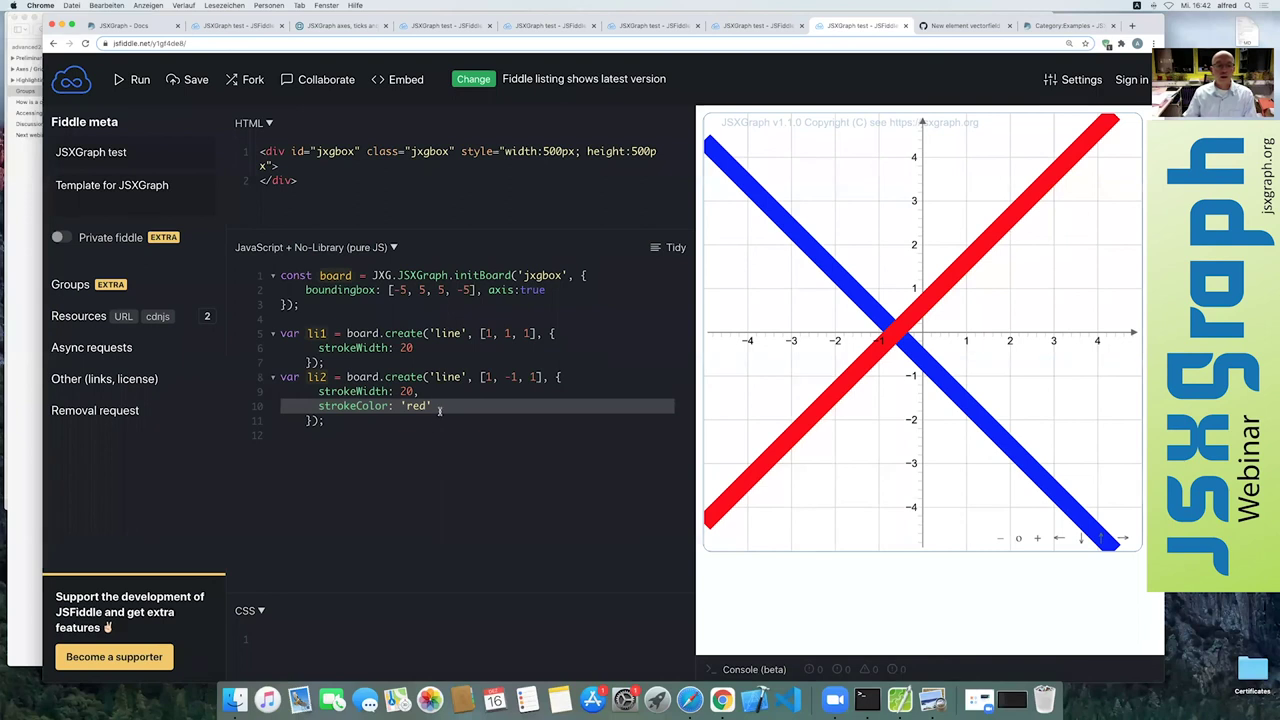
# - Add dragToTopOfLayer: true to the red line li2 and copy it into the blue line li1
pyautogui.click(439, 411)
pyautogui.write(',')
pyautogui.press('Return')
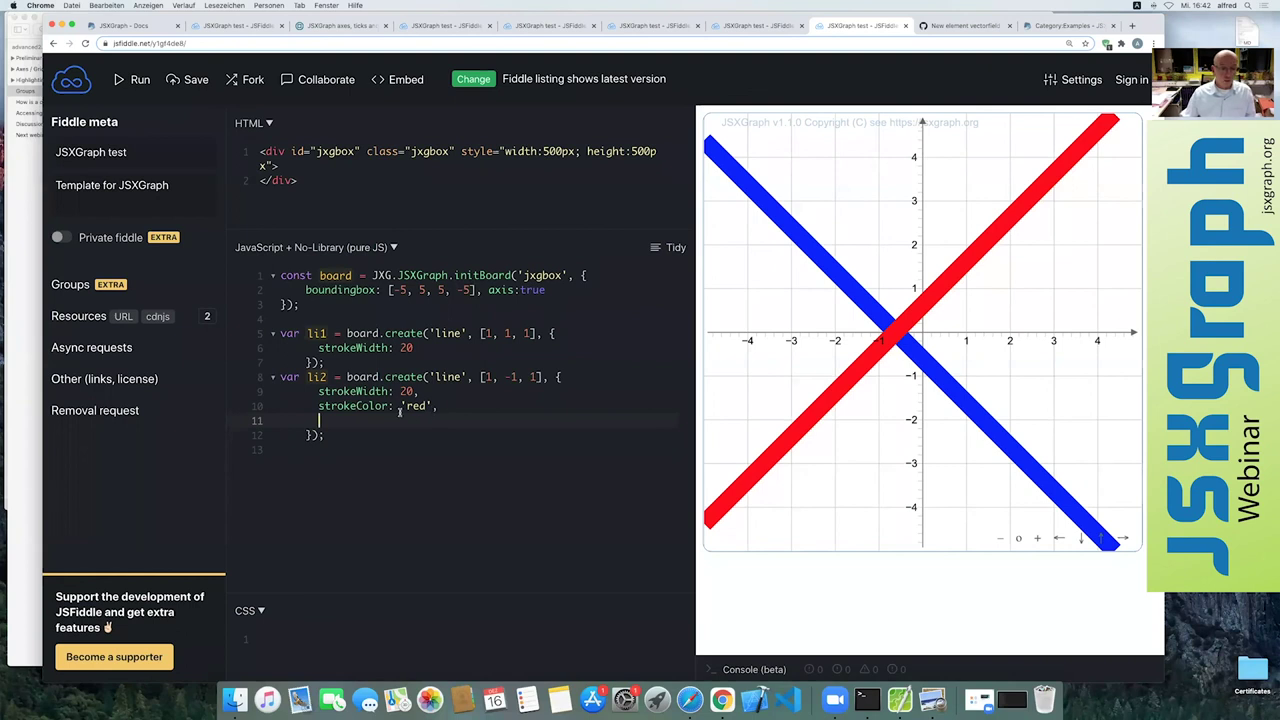
pyautogui.write('da')
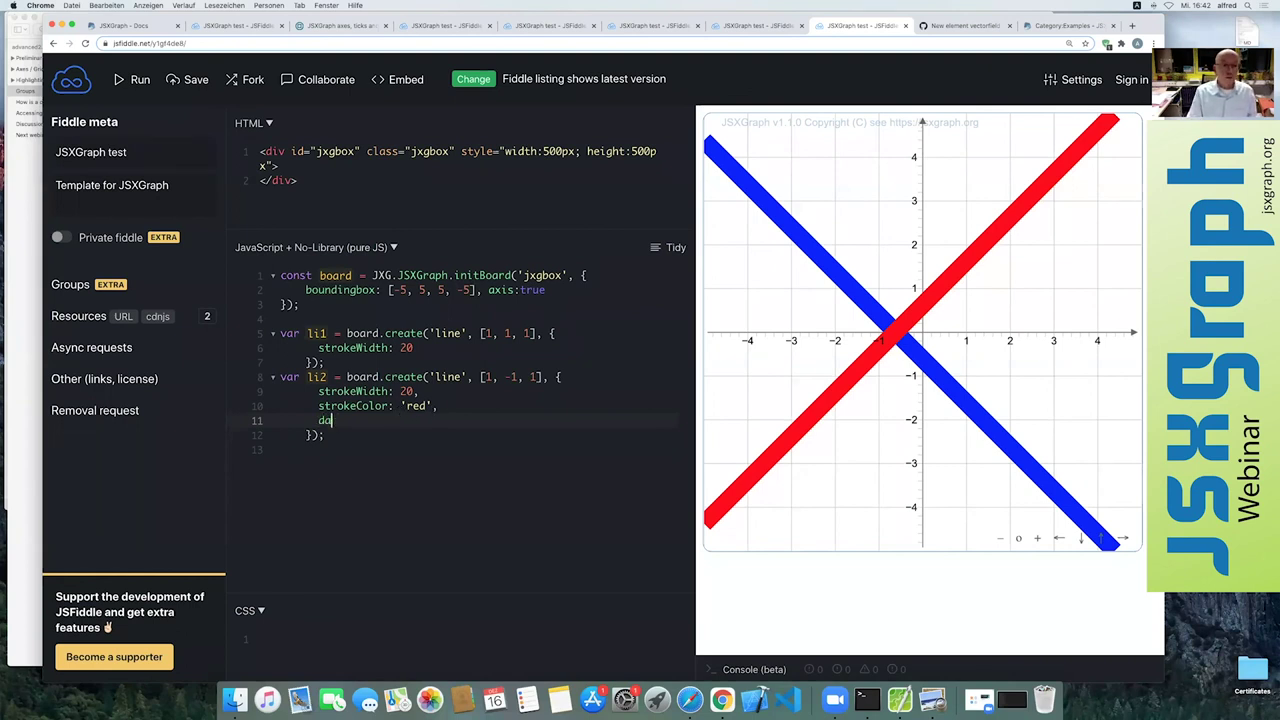
pyautogui.write('ag')
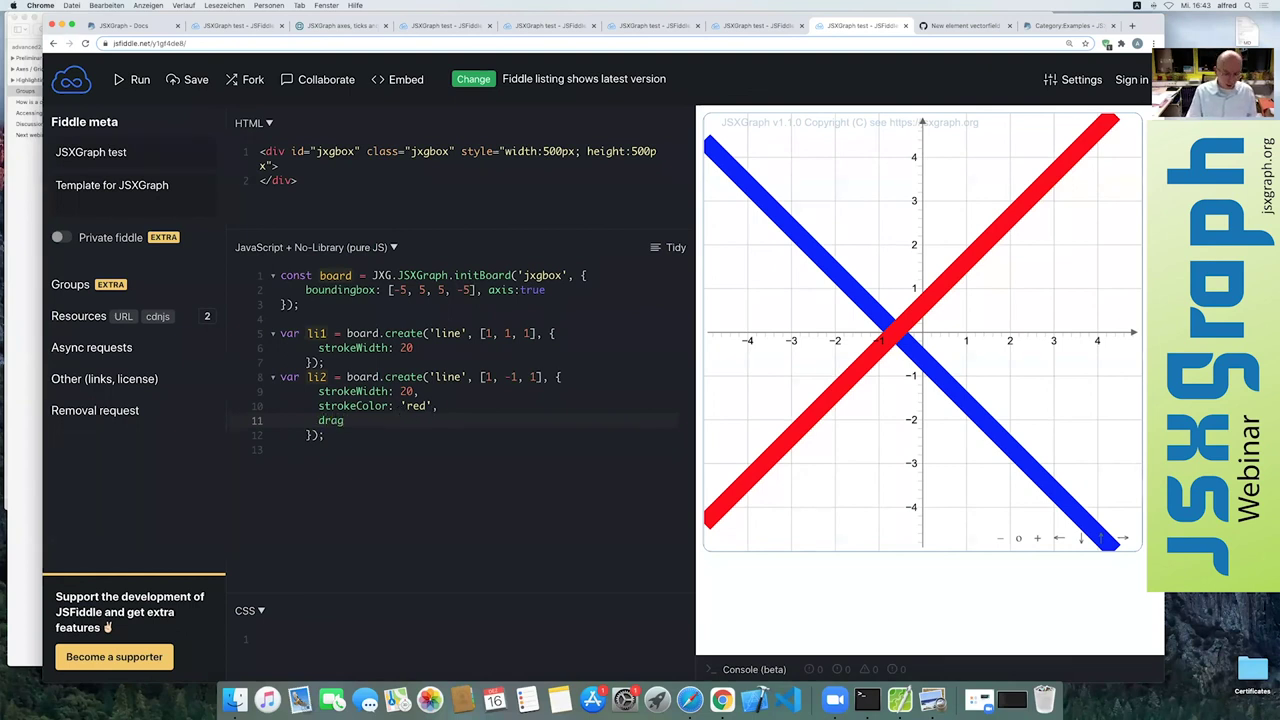
pyautogui.write('ToTopOfLayer: tru')
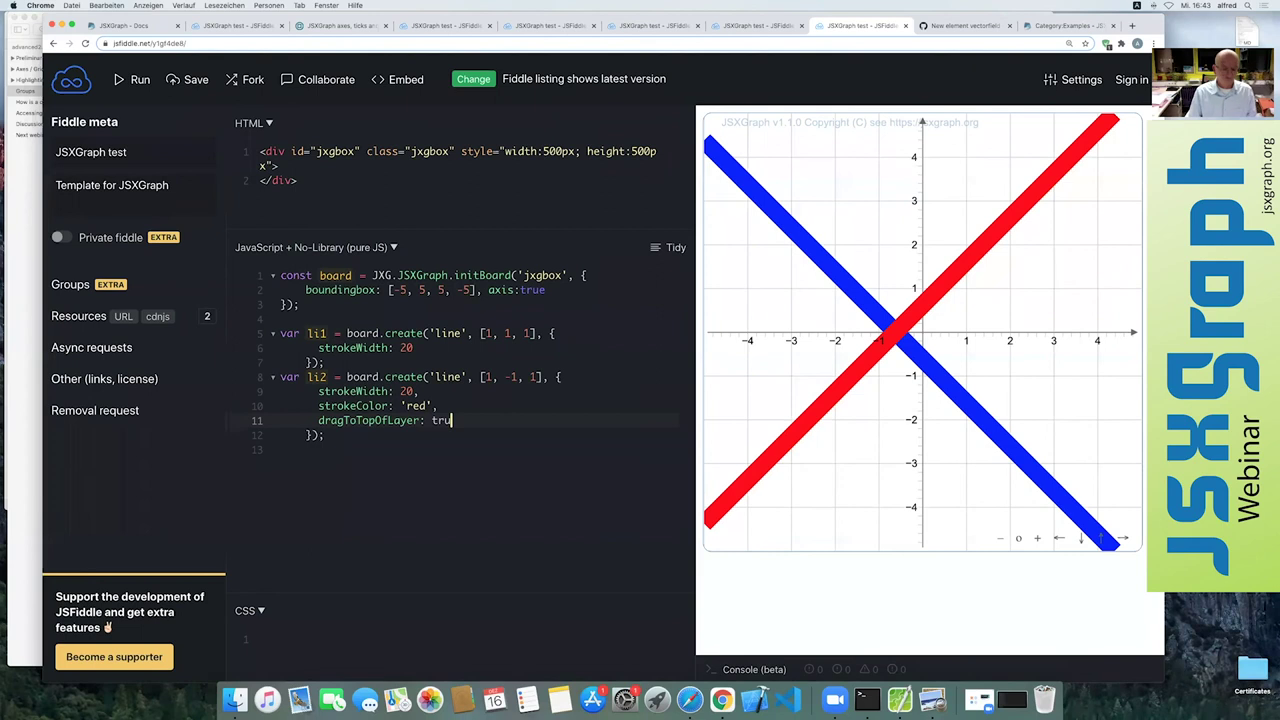
pyautogui.write('e')
pyautogui.hotkey('shift', 'Down')
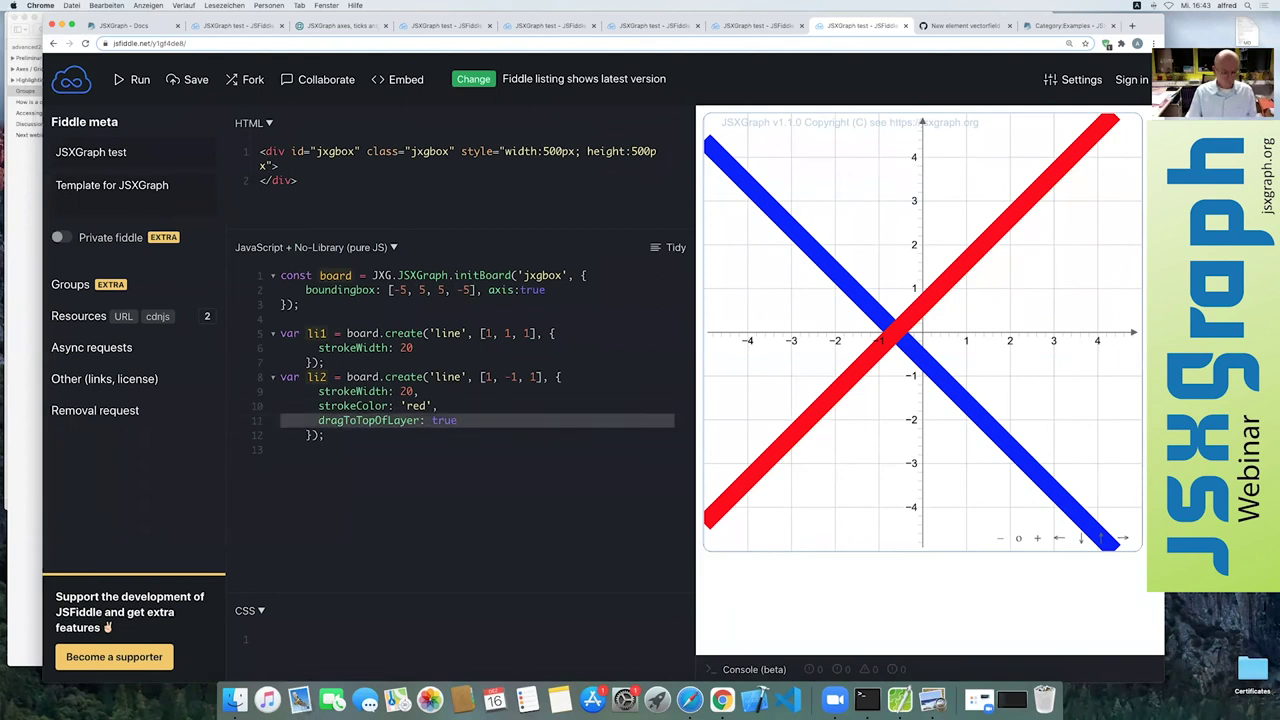
pyautogui.hotkey('ctrl', 'c')
pyautogui.press('Up')
pyautogui.press('Up')
pyautogui.press('Up')
pyautogui.press('Up')
pyautogui.press('Up')
pyautogui.hotkey('ctrl', 'v')
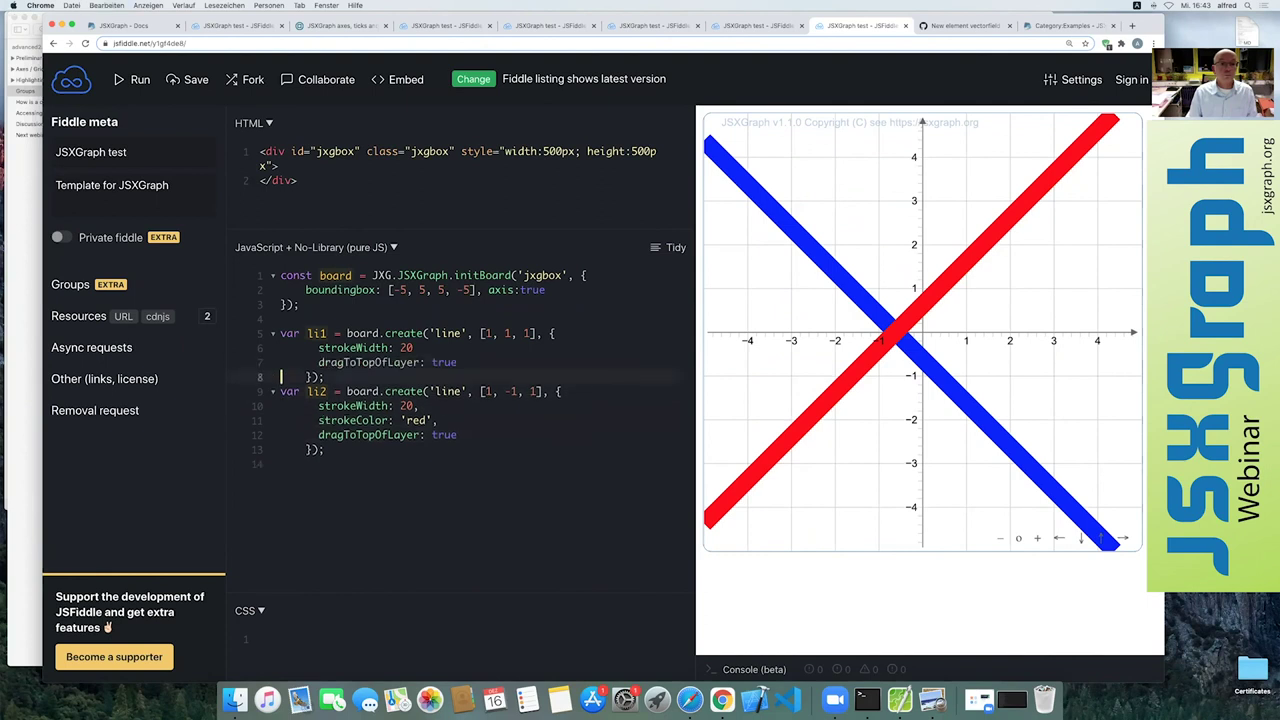
pyautogui.click(424, 347)
pyautogui.write(',')
# - Rerun the fiddle and drag both lines to show the last-dragged one jumps on top
pyautogui.click(140, 79)
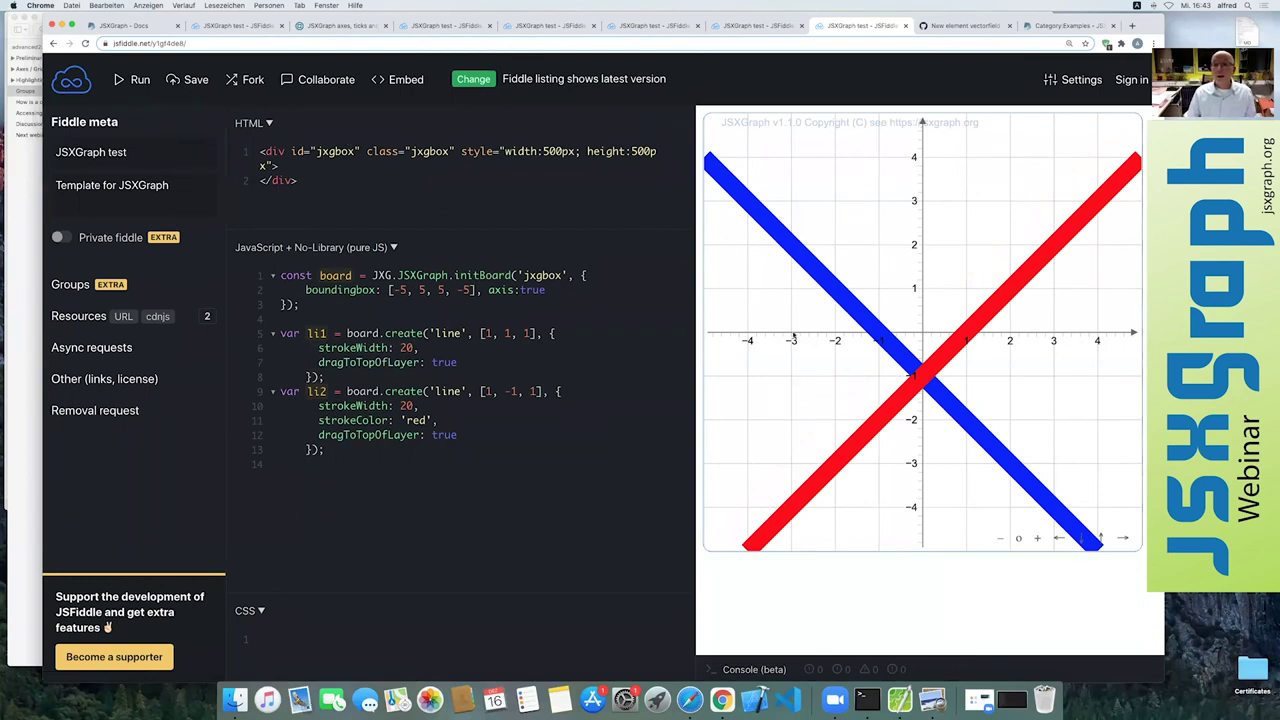
pyautogui.moveTo(796, 263); pyautogui.dragTo(830, 229)
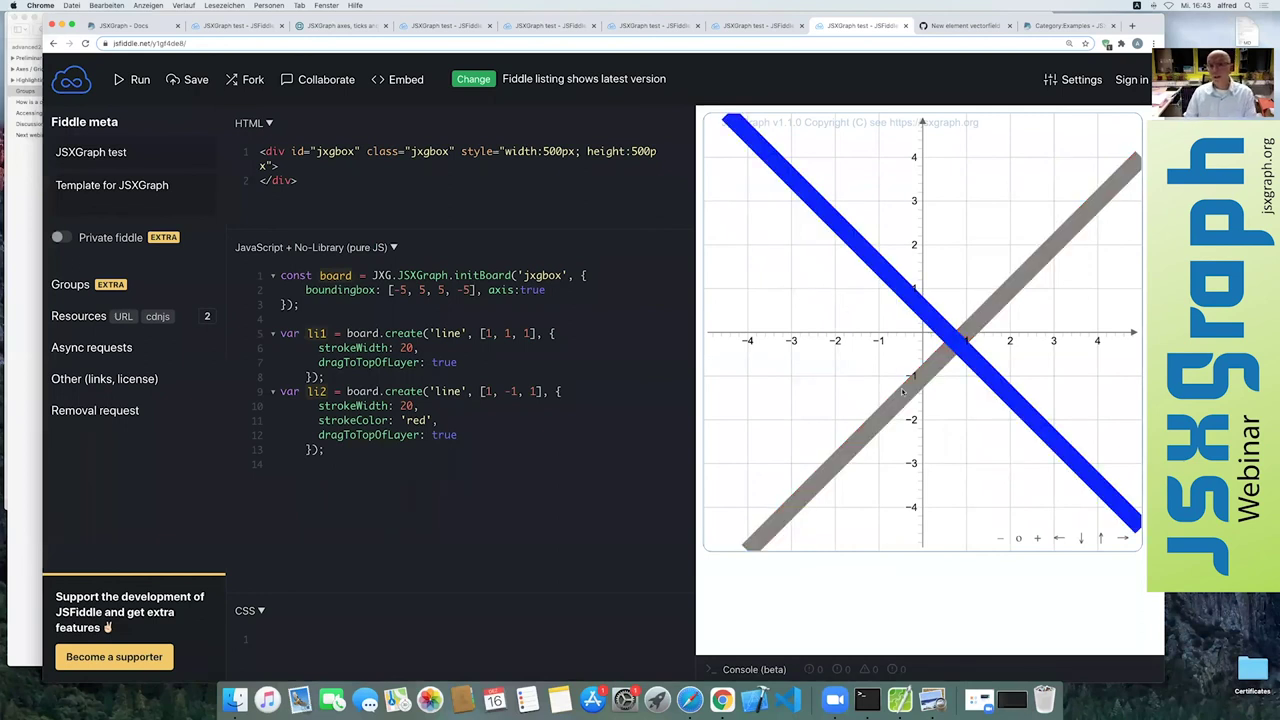
pyautogui.moveTo(903, 393); pyautogui.dragTo(877, 337)
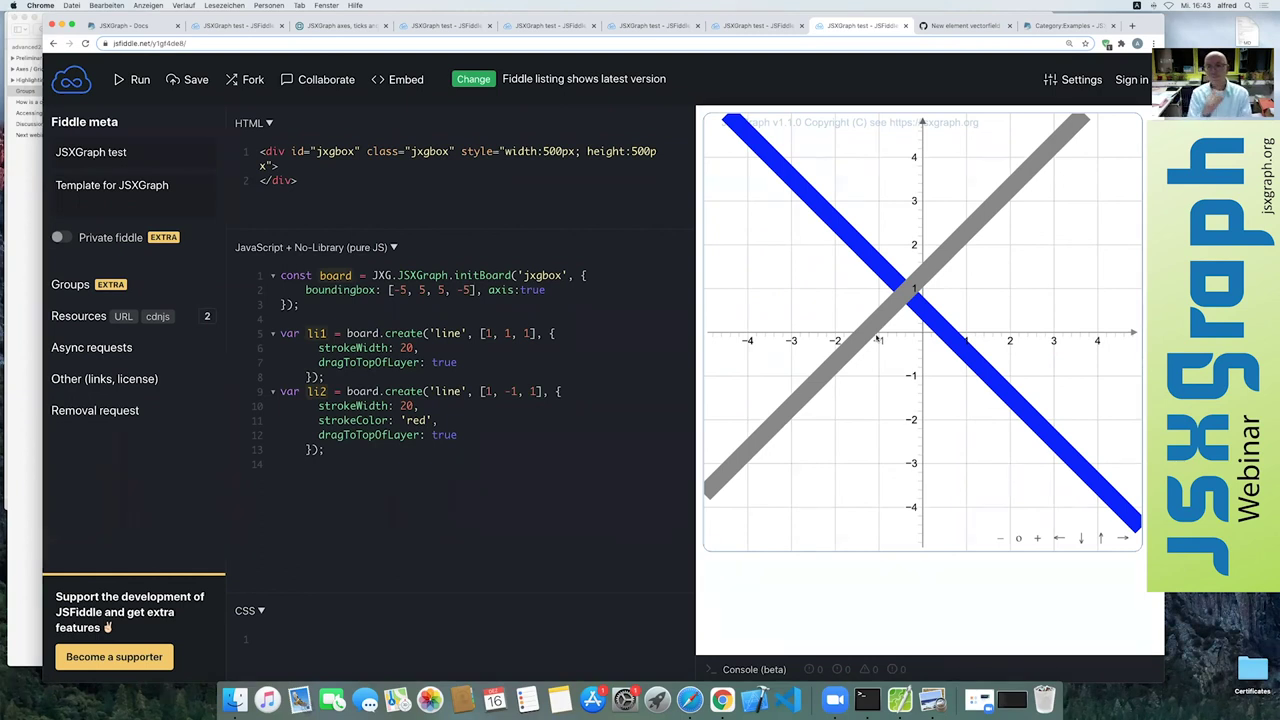
pyautogui.moveTo(842, 242)
pyautogui.mouseDown()
pyautogui.moveTo(908, 246)
pyautogui.moveTo(942, 340)
pyautogui.mouseUp()
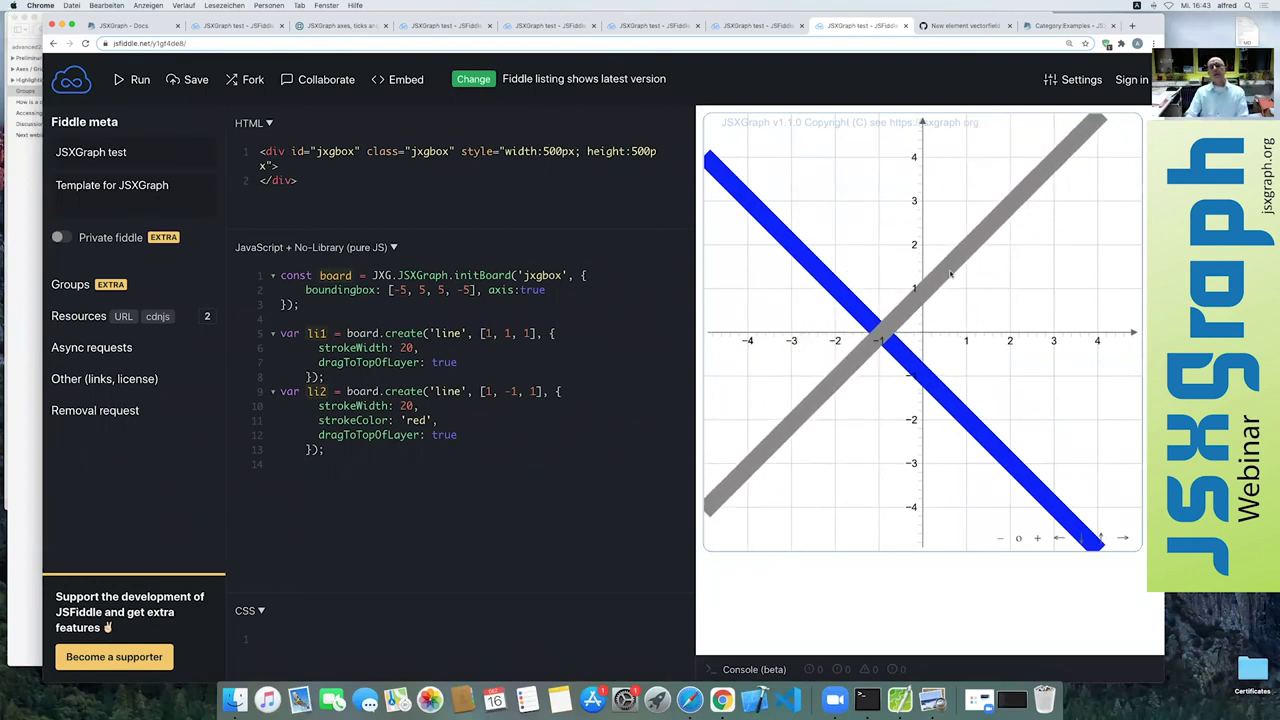
pyautogui.moveTo(942, 340); pyautogui.dragTo(915, 303)
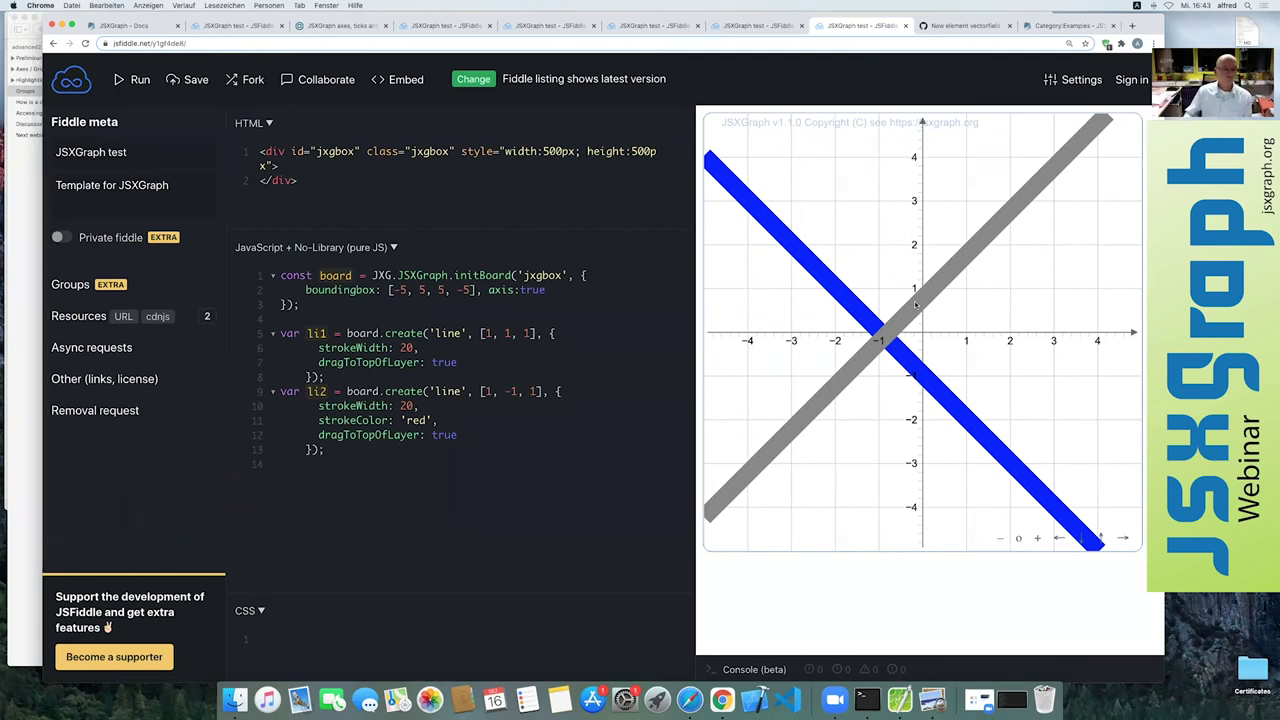
# - Scroll the slides to page 8's 'Discussion and suggestion of further topics', then return to the fiddle
pyautogui.click(27, 482)
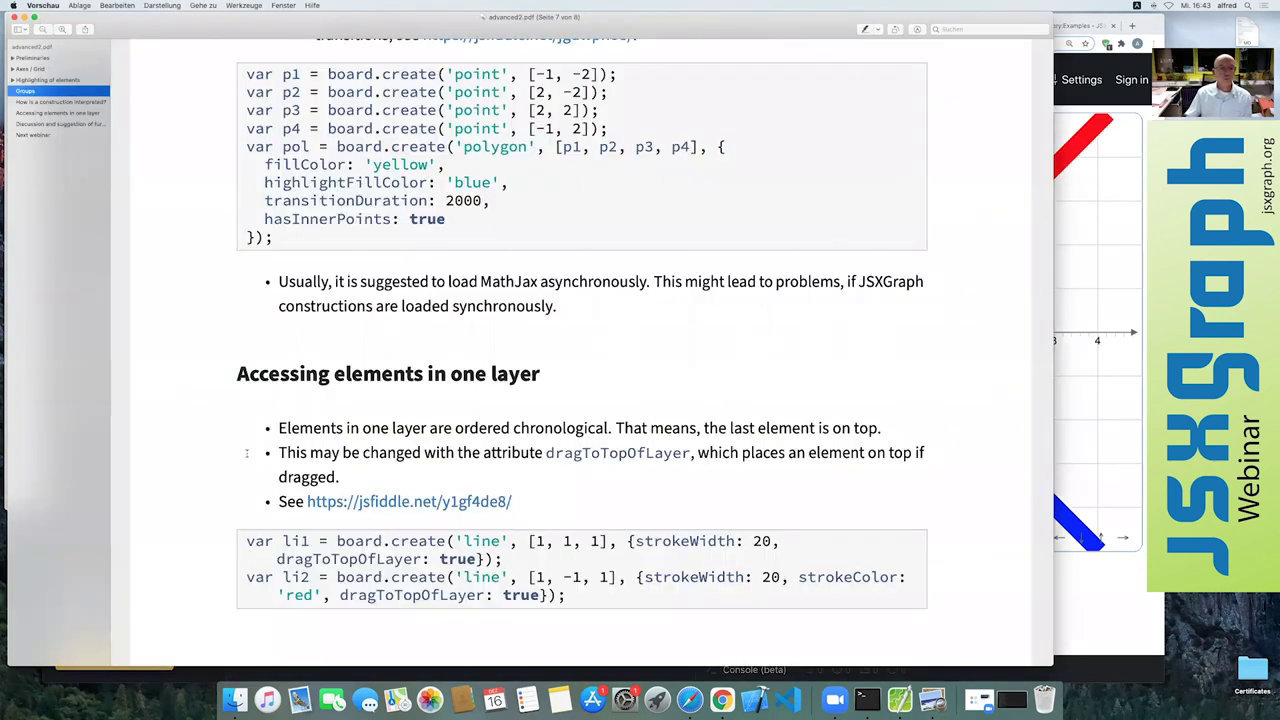
pyautogui.scroll(-3, 247, 453)
pyautogui.scroll(-2, 247, 453)
pyautogui.scroll(-3, 247, 453)
pyautogui.scroll(-2, 246, 453)
pyautogui.scroll(-2, 247, 453)
pyautogui.scroll(-3, 247, 453)
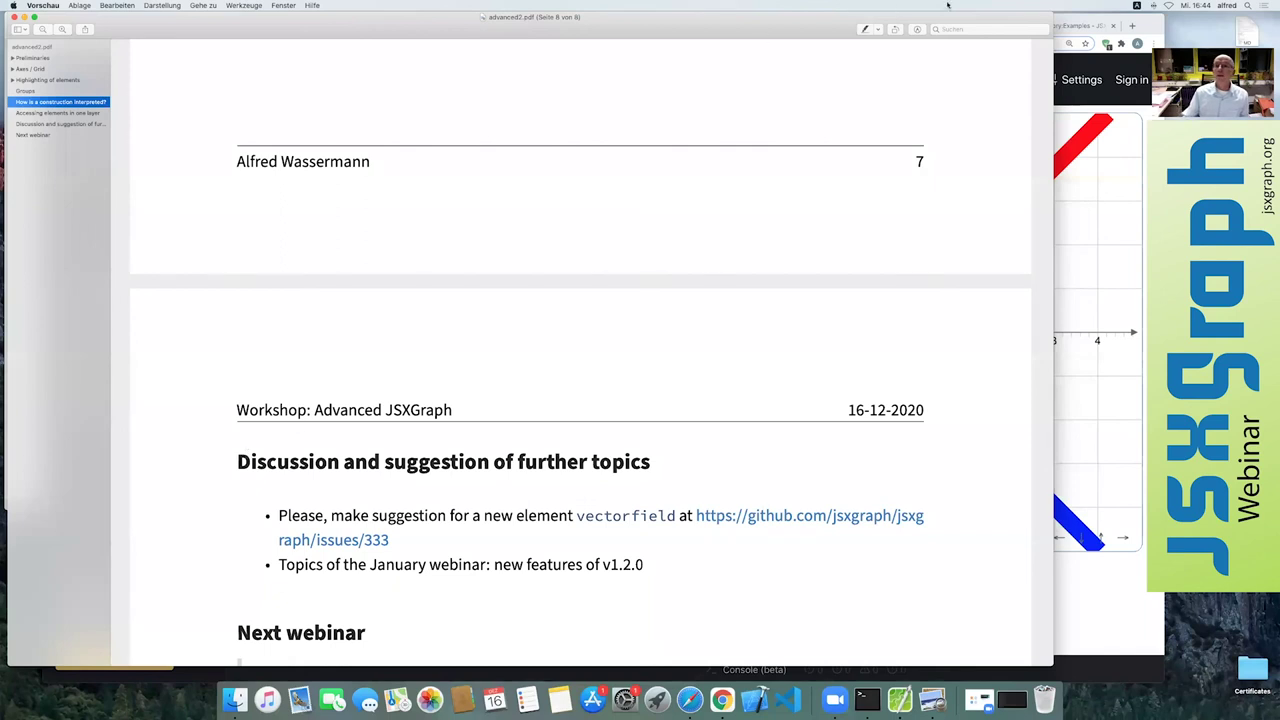
pyautogui.press('super+Tab')
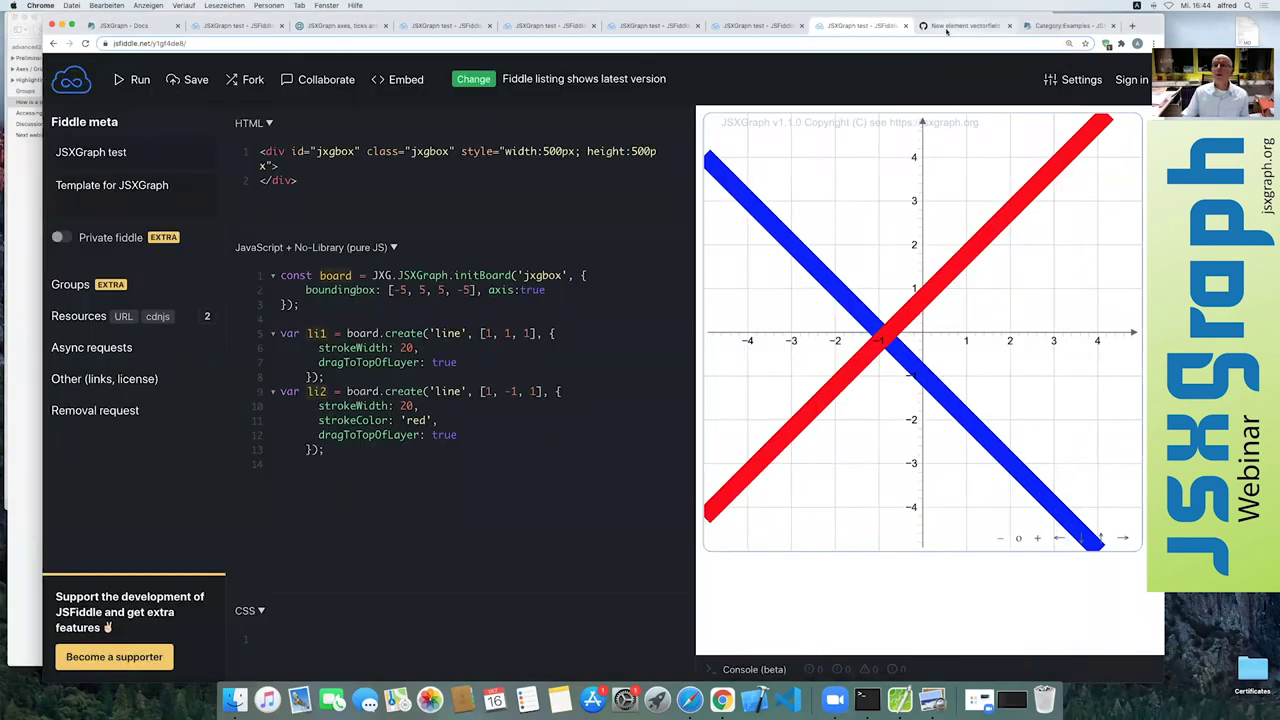
# - Show GitHub issue #333 'New element vectorfield', then scroll the slides toward 'Next webinar'
pyautogui.click(950, 27)
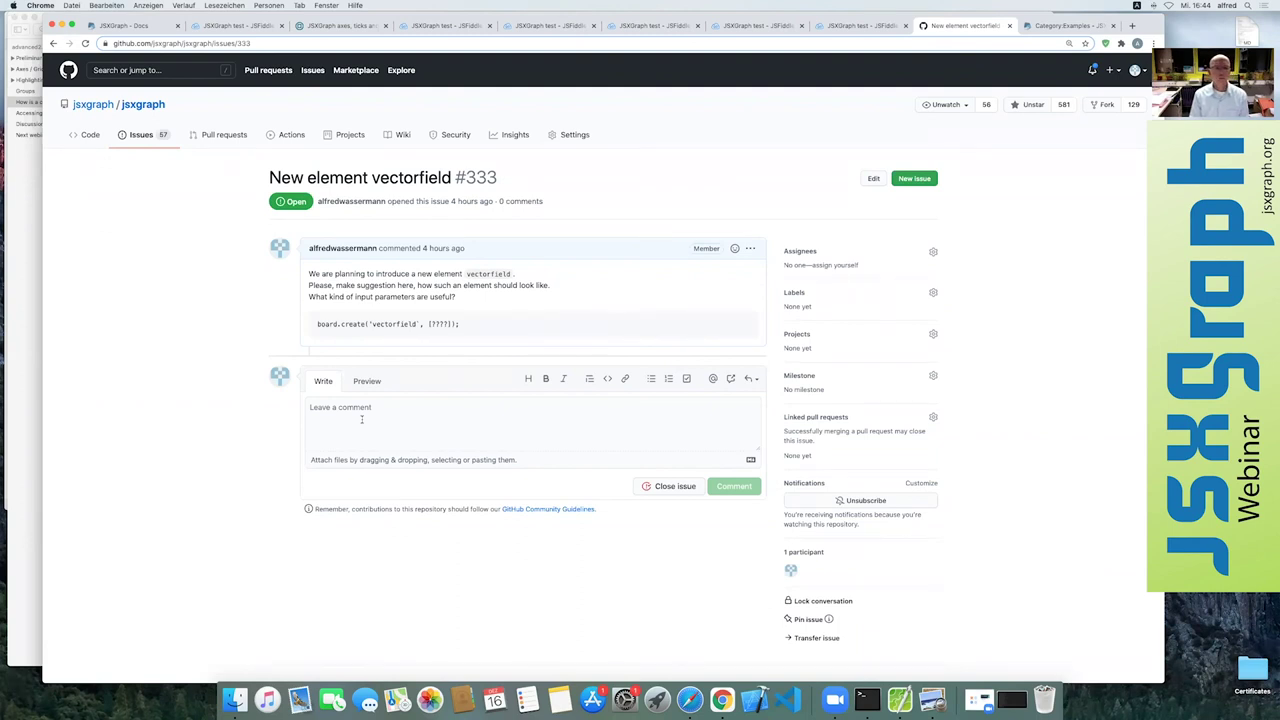
pyautogui.click(12, 440)
pyautogui.scroll(-5, 150, 440)
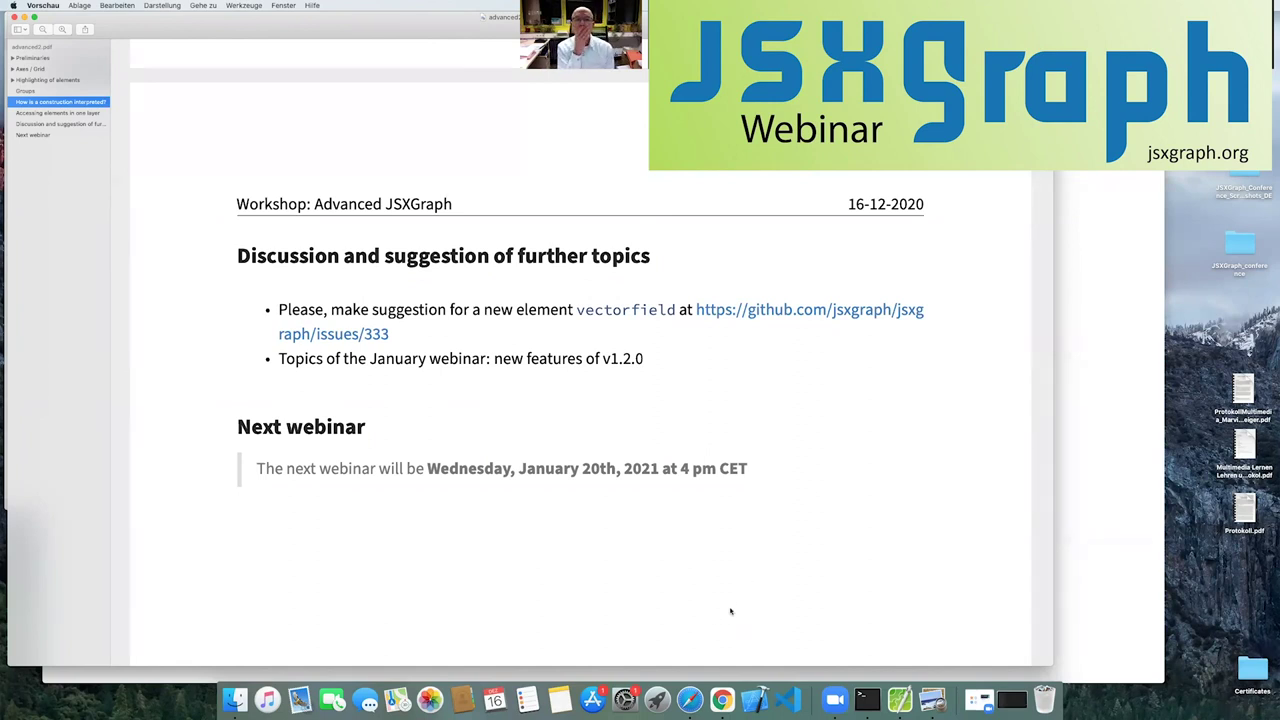
# - Scroll to the closing slide and select '20th' in the January 20th, 2021 webinar date
pyautogui.press('super+Tab')
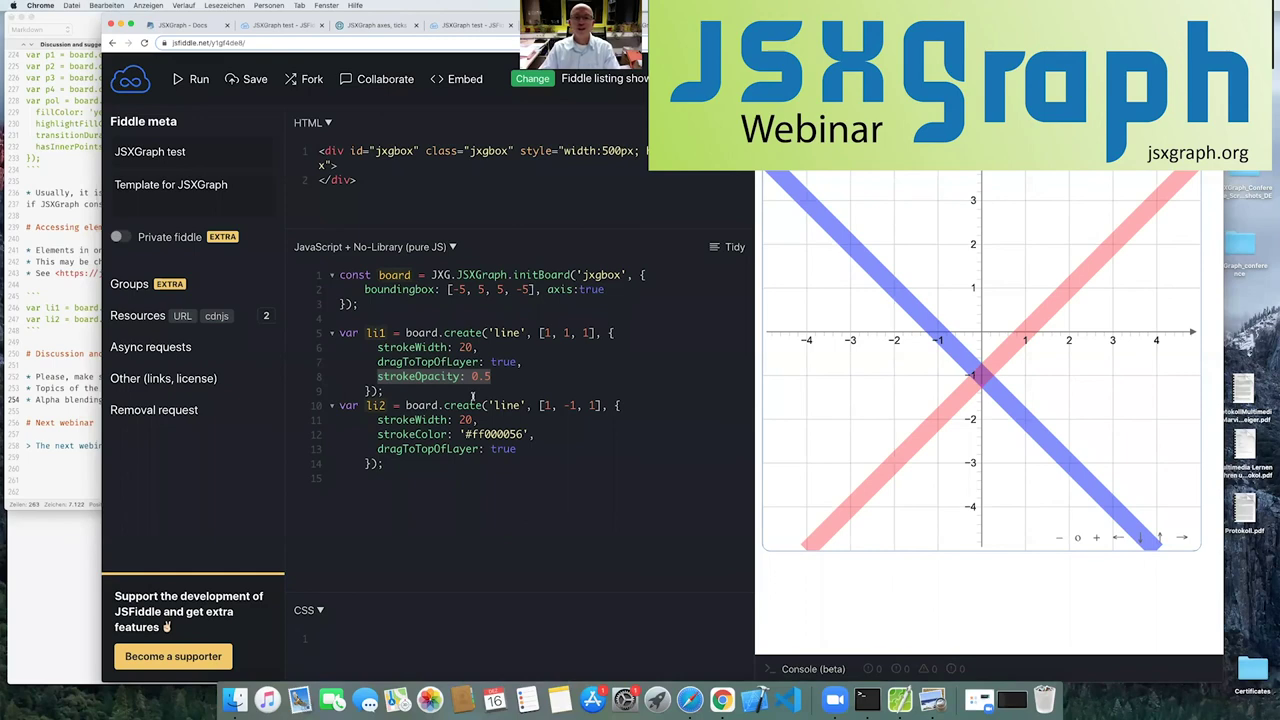
pyautogui.press('super+Tab')
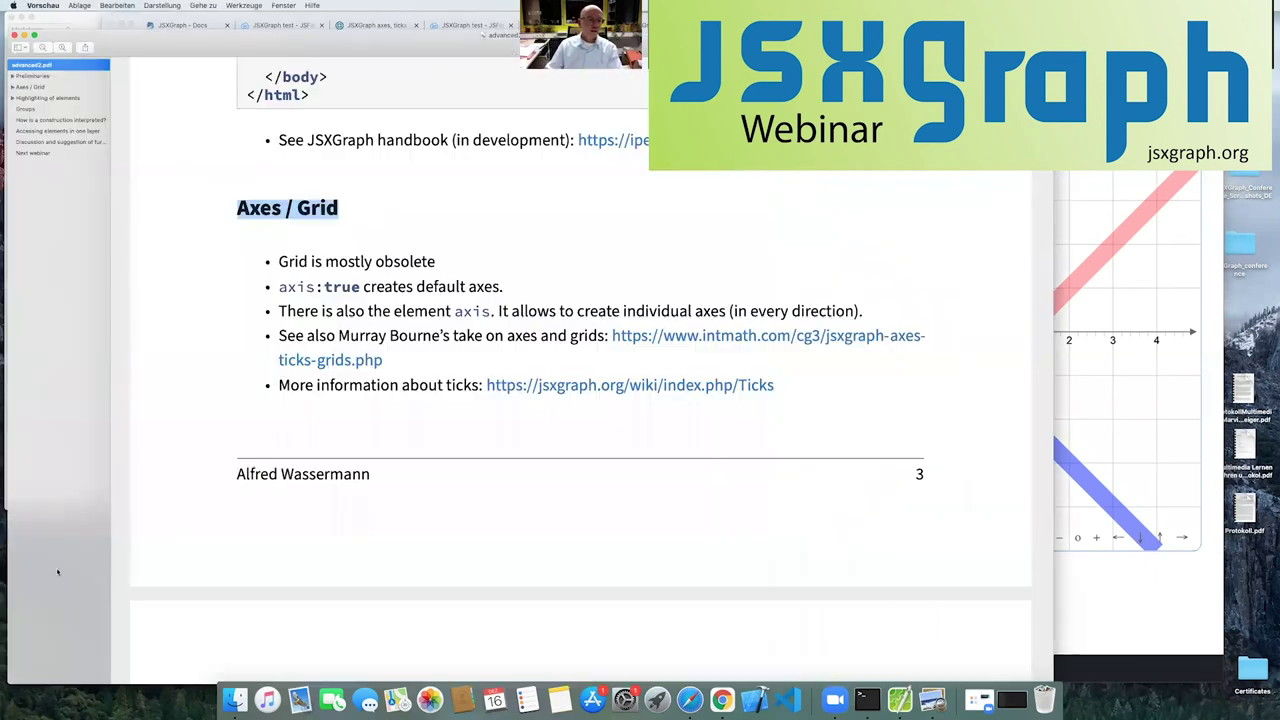
pyautogui.scroll(-5, 489, 409)
pyautogui.scroll(-5, 496, 414)
pyautogui.scroll(-5, 503, 419)
pyautogui.scroll(-5, 510, 424)
pyautogui.scroll(-5, 515, 430)
pyautogui.scroll(-5, 514, 450)
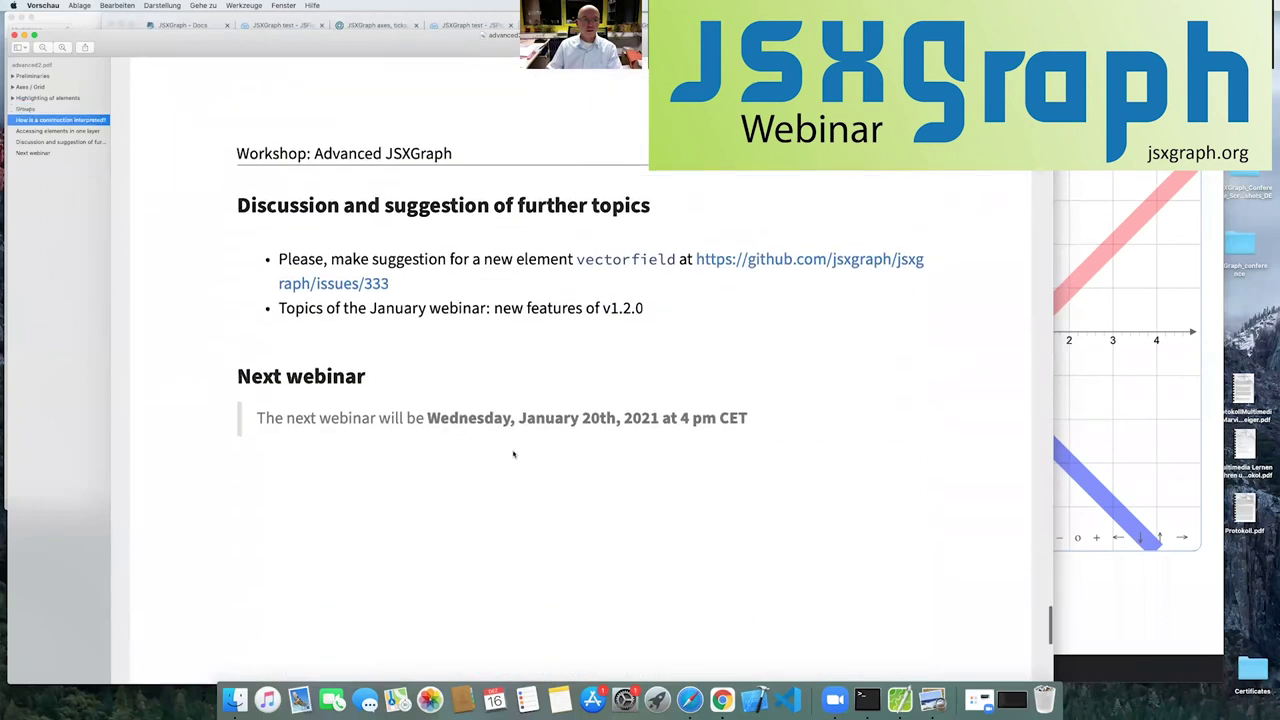
pyautogui.scroll(-2, 514, 450)
pyautogui.doubleClick(598, 333)
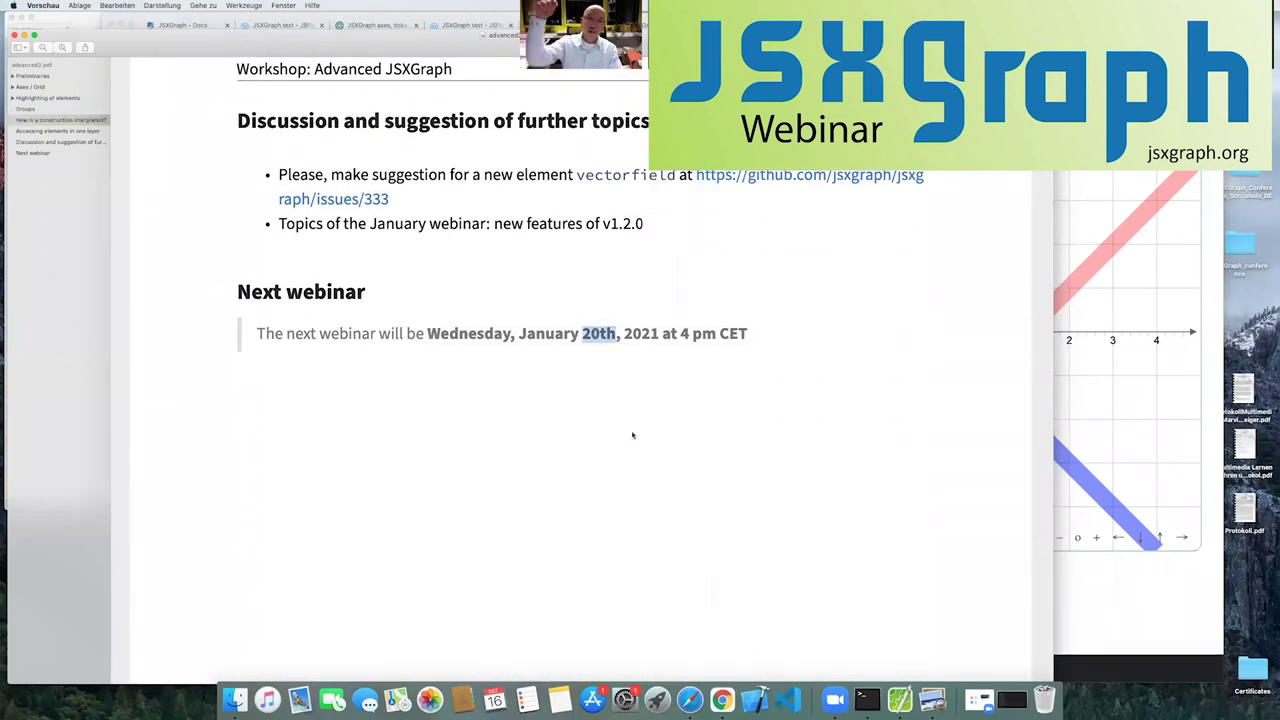